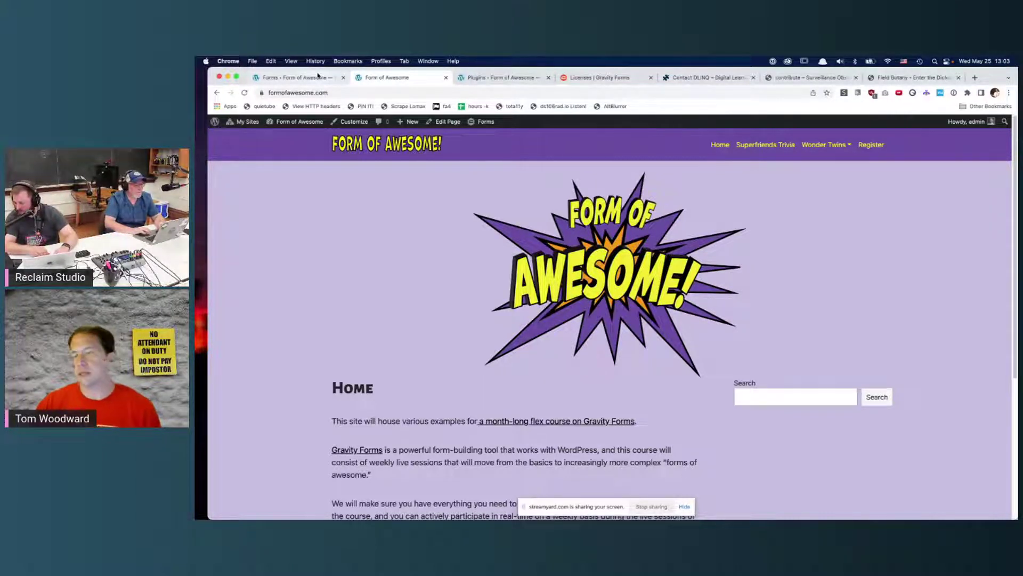
Step: Open the example form in the form editor and examine the available standard, advanced and post field types
{"action": "left_click", "coordinate": [318, 77]}
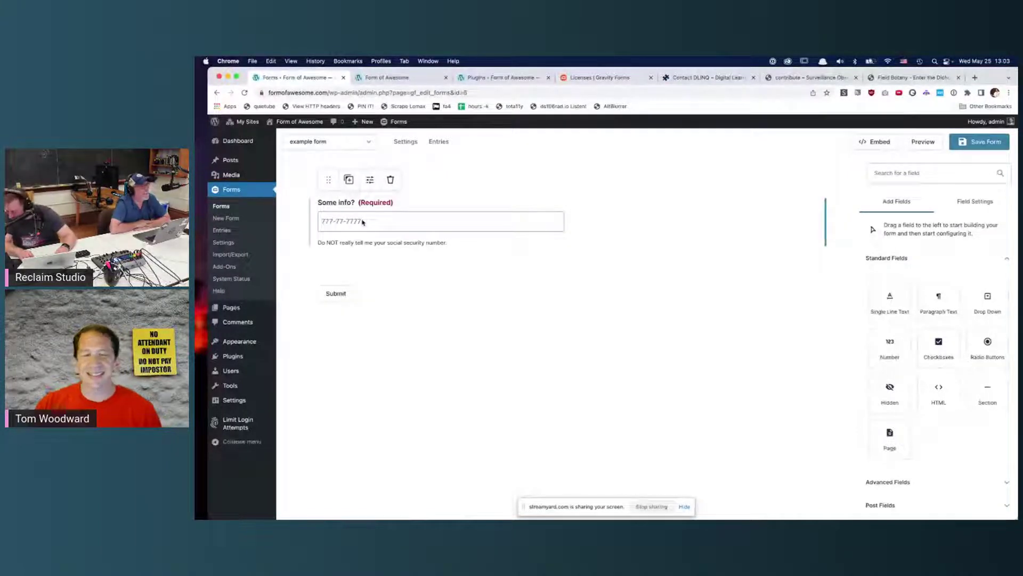
{"action": "left_click", "coordinate": [671, 287]}
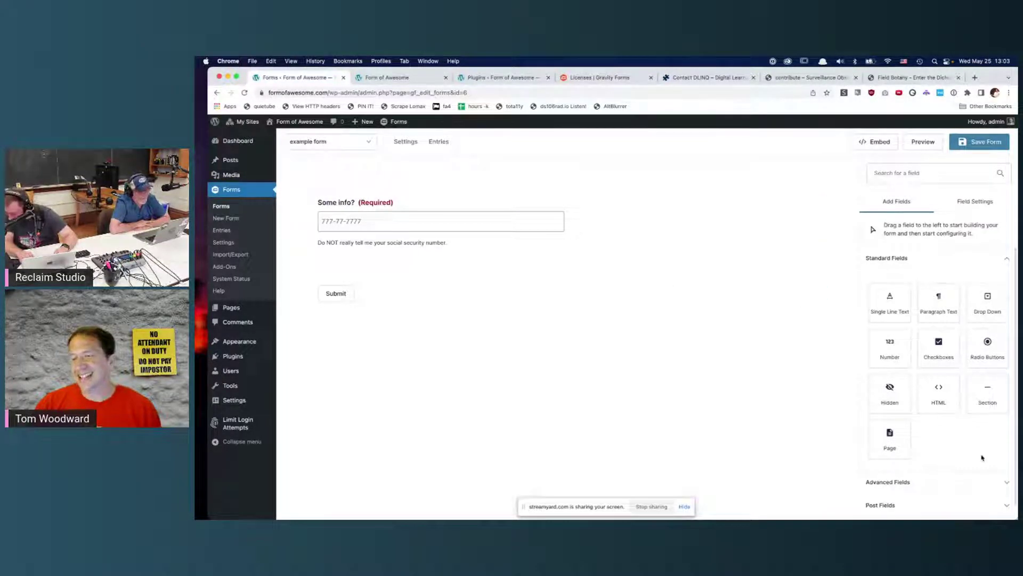
{"action": "scroll", "coordinate": [981, 453], "scroll_direction": "down", "scroll_amount": 1}
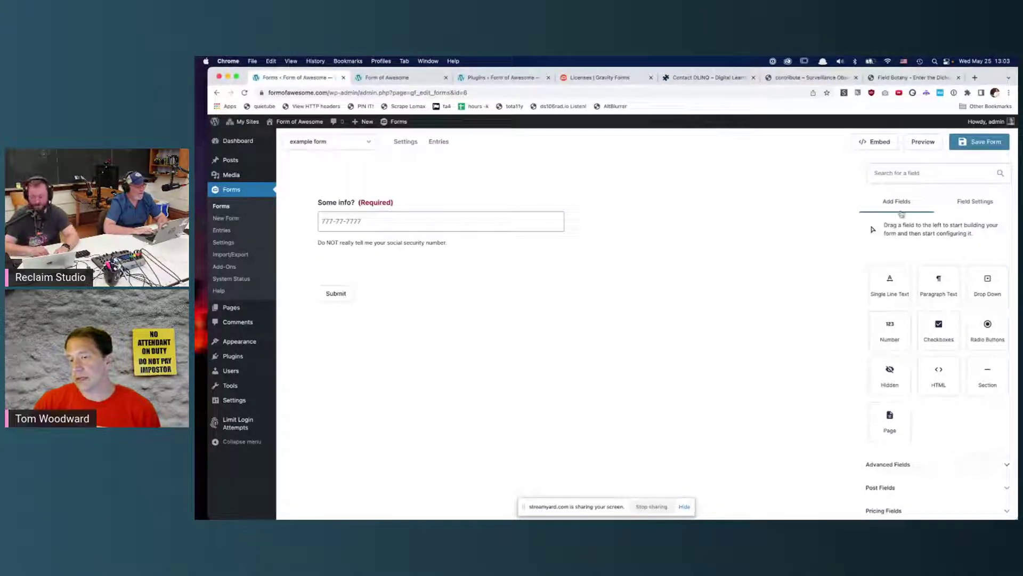
{"action": "left_click", "coordinate": [941, 465]}
{"action": "scroll", "coordinate": [937, 362], "scroll_direction": "down", "scroll_amount": 5}
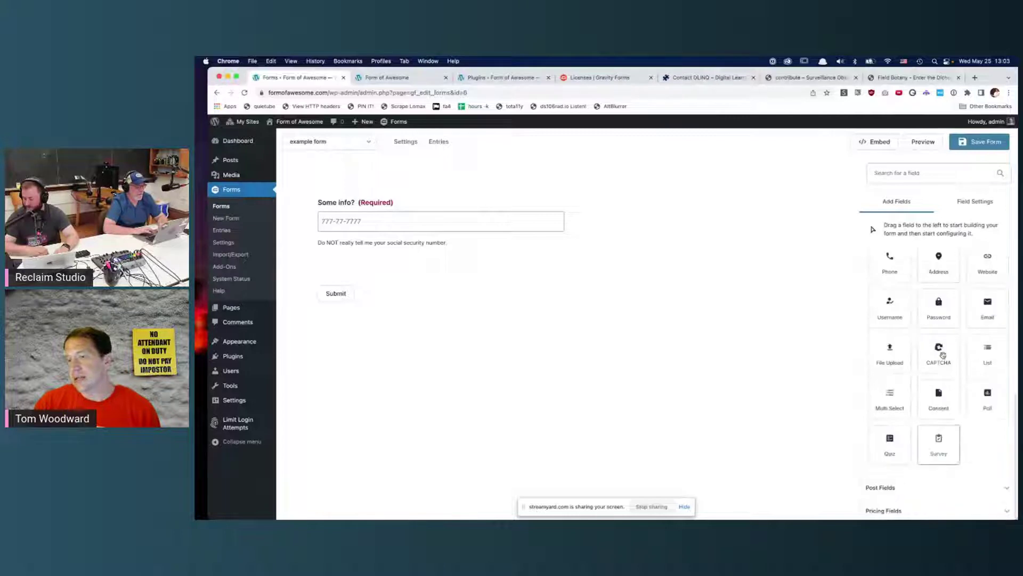
{"action": "scroll", "coordinate": [948, 416], "scroll_direction": "up", "scroll_amount": 3}
{"action": "scroll", "coordinate": [946, 405], "scroll_direction": "down", "scroll_amount": 3}
{"action": "left_click", "coordinate": [932, 488]}
{"action": "scroll", "coordinate": [956, 464], "scroll_direction": "down", "scroll_amount": 3}
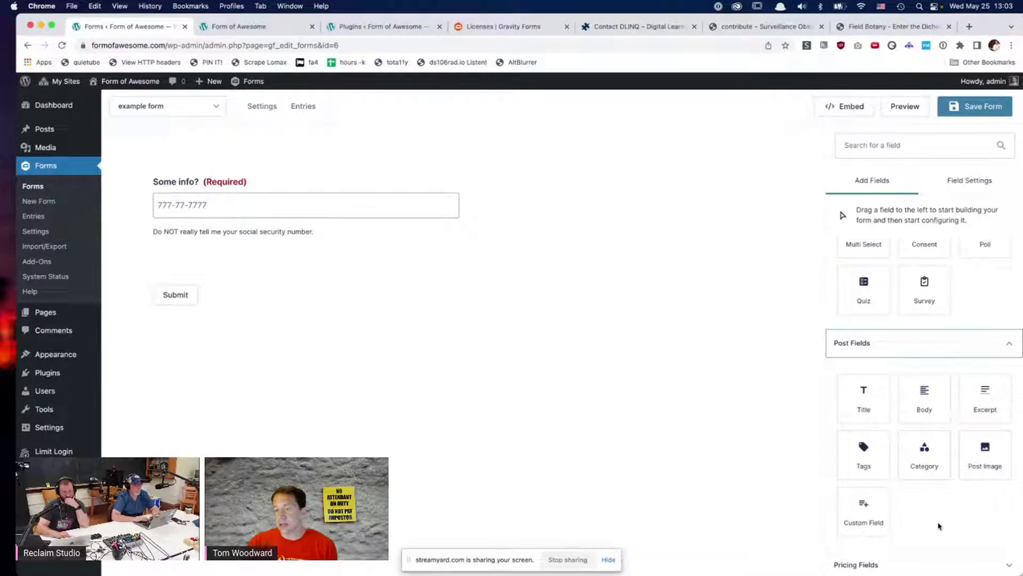
{"action": "scroll", "coordinate": [946, 514], "scroll_direction": "up", "scroll_amount": 4}
{"action": "scroll", "coordinate": [939, 526], "scroll_direction": "up", "scroll_amount": 7}
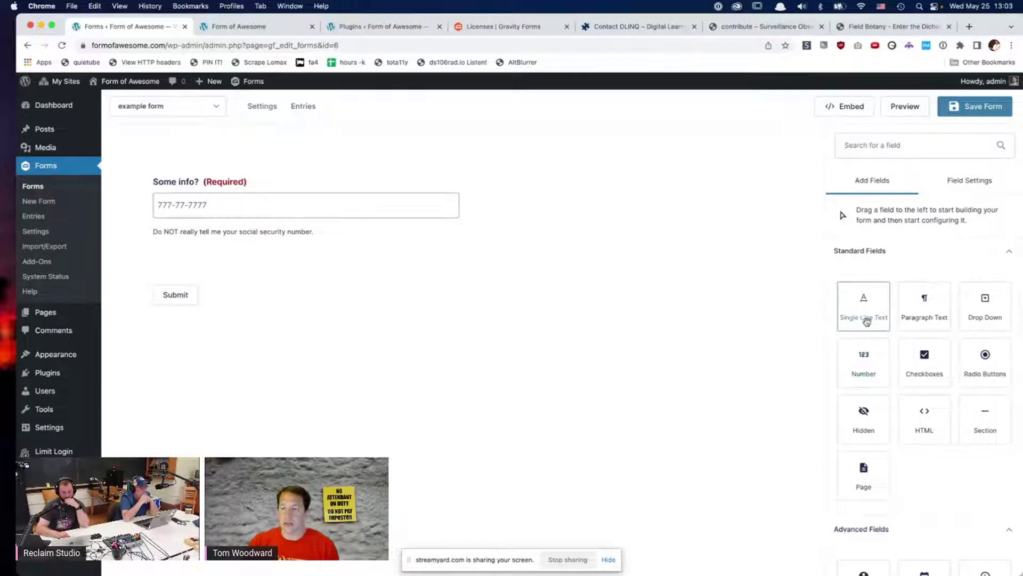
Step: Add a Single Line Text field to the form and place it beside the "Some info?" field in the same row
{"action": "left_click", "coordinate": [866, 321]}
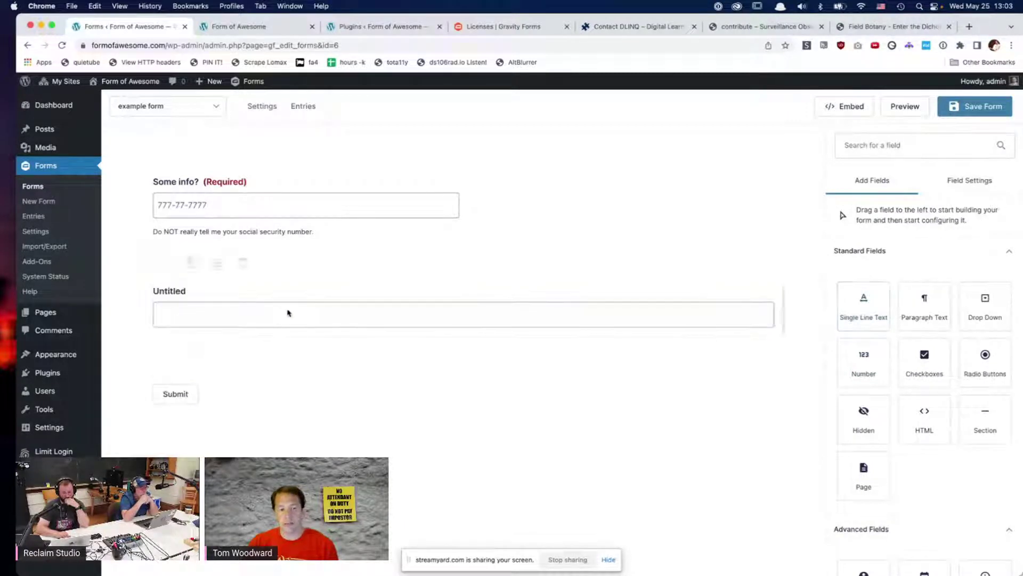
{"action": "left_click_drag", "start_coordinate": [166, 262], "coordinate": [521, 217]}
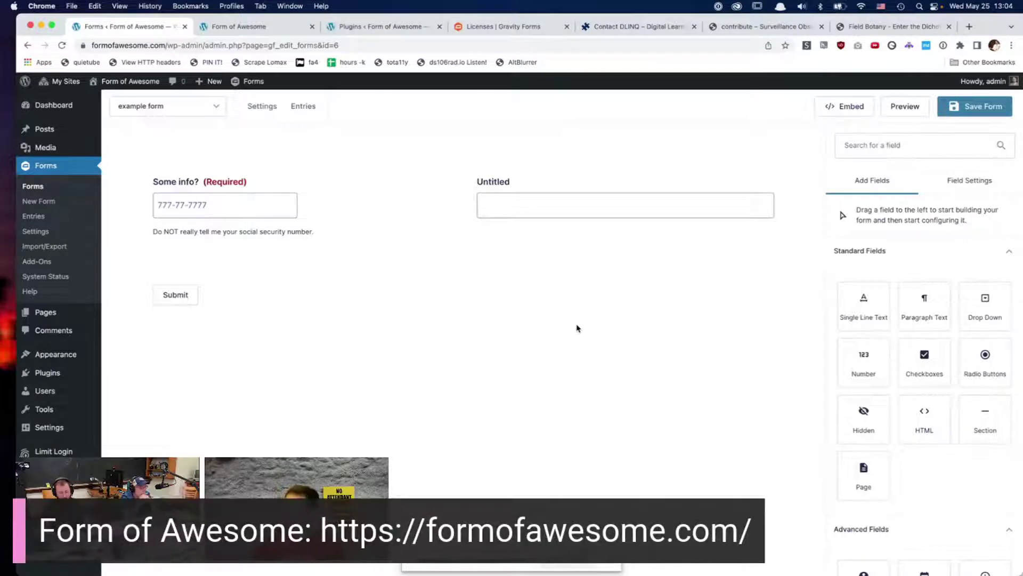
Step: Set the new untitled text field's label to "First Pet"
{"action": "mouse_move", "coordinate": [601, 218]}
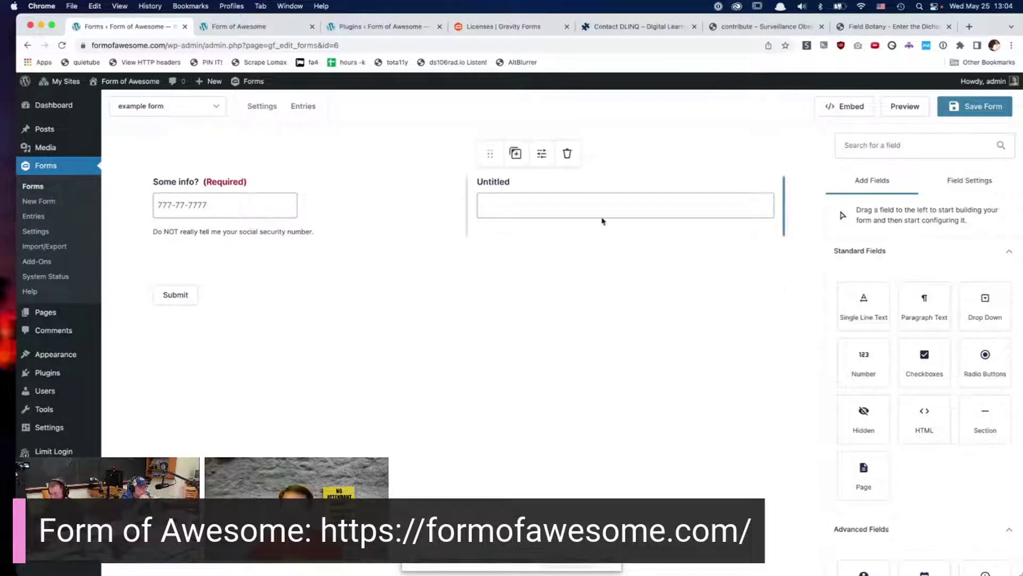
{"action": "left_click", "coordinate": [599, 203]}
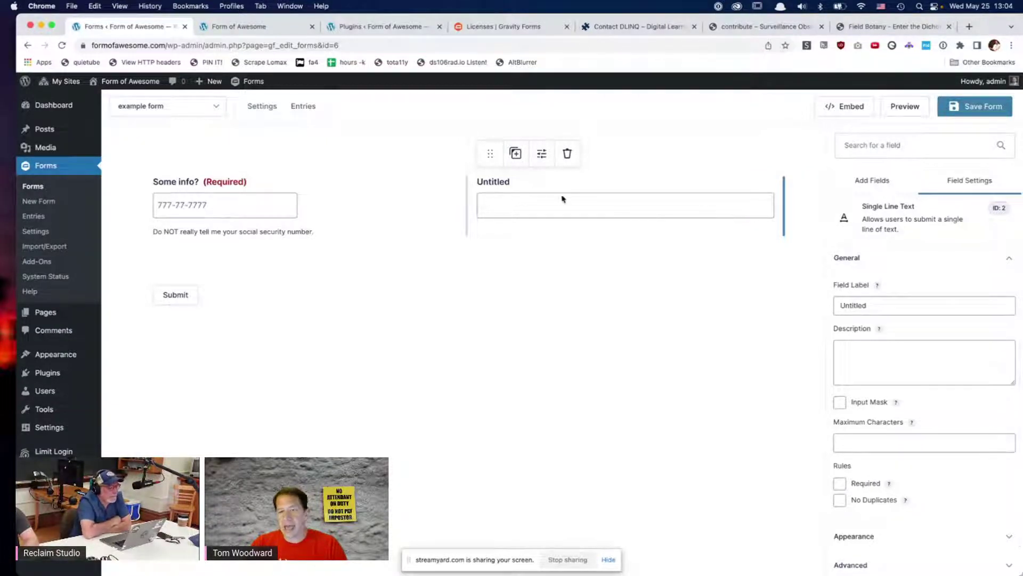
{"action": "left_click", "coordinate": [860, 302]}
{"action": "double_click", "coordinate": [861, 302]}
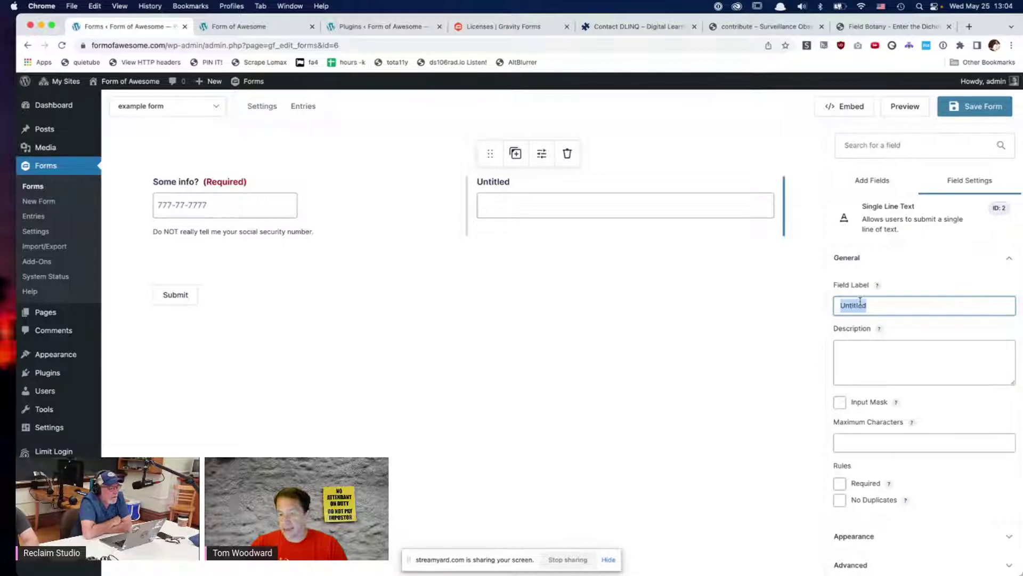
{"action": "type", "text": "F"}
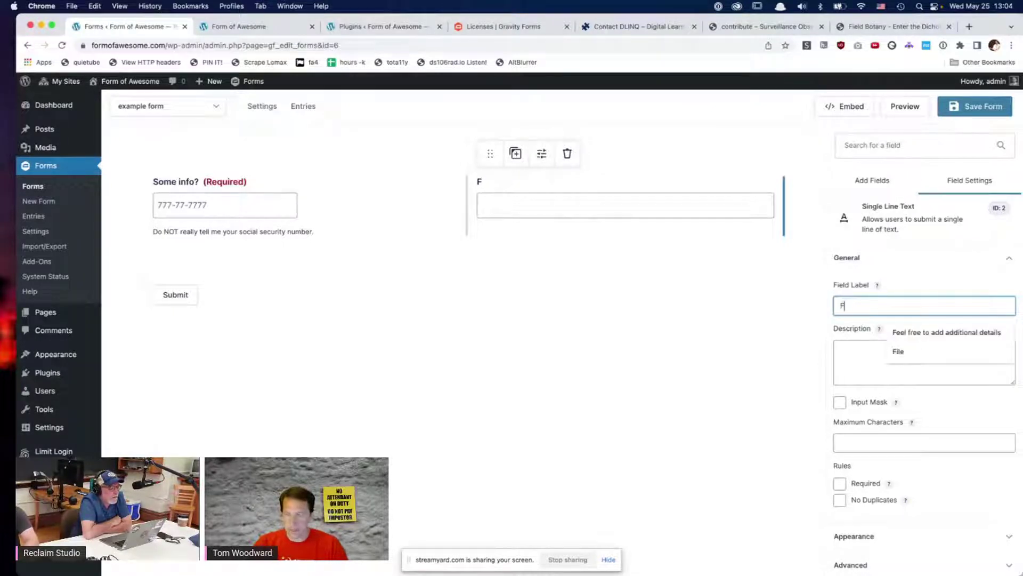
{"action": "type", "text": "avorite"}
{"action": "key", "text": "BackSpace"}
{"action": "key", "text": "BackSpace"}
{"action": "key", "text": "BackSpace"}
{"action": "key", "text": "BackSpace"}
{"action": "key", "text": "BackSpace"}
{"action": "key", "text": "BackSpace"}
{"action": "key", "text": "BackSpace"}
{"action": "key", "text": "BackSpace"}
{"action": "type", "text": "irst Pet"}
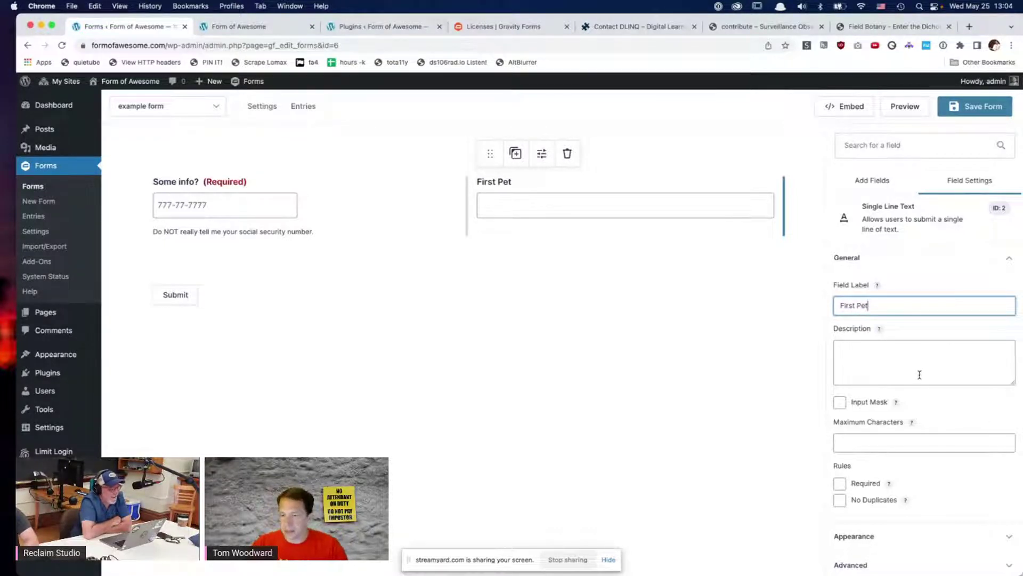
Step: Try the standard and custom input mask options on the First Pet field, comparing them with the mask on the "Some info?" field
{"action": "scroll", "coordinate": [919, 375], "scroll_direction": "down", "scroll_amount": 1}
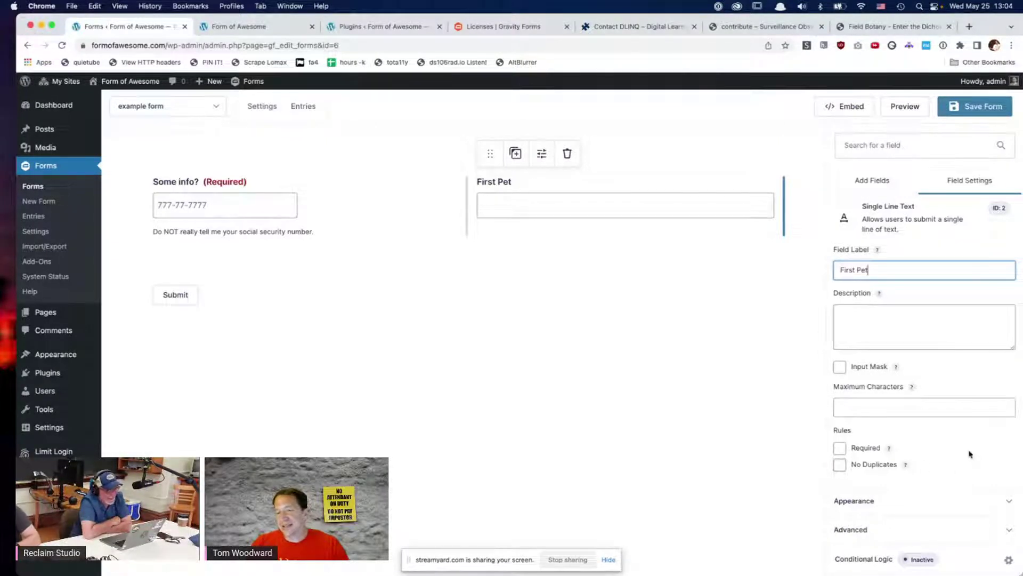
{"action": "left_click", "coordinate": [840, 367]}
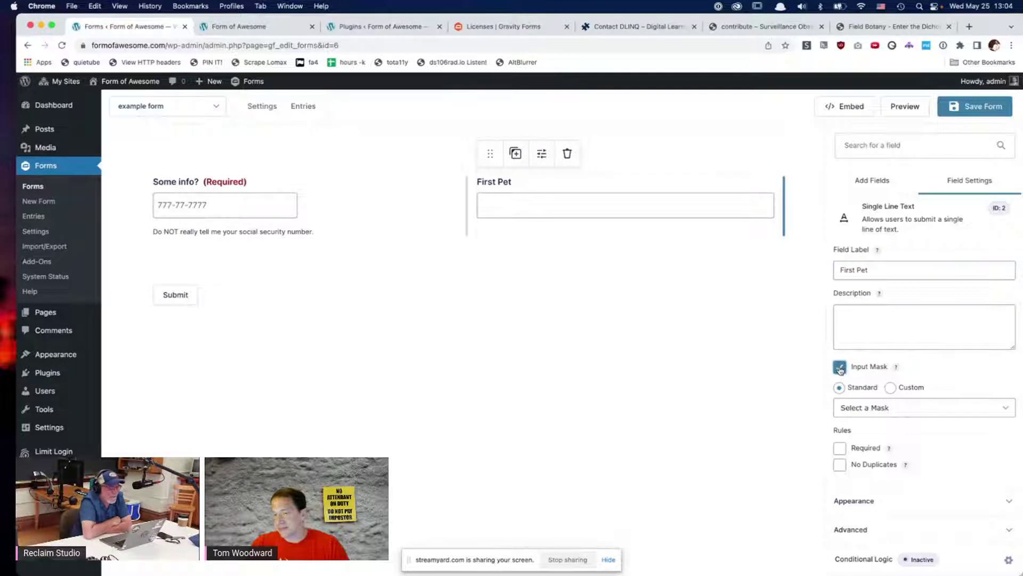
{"action": "left_click", "coordinate": [898, 409]}
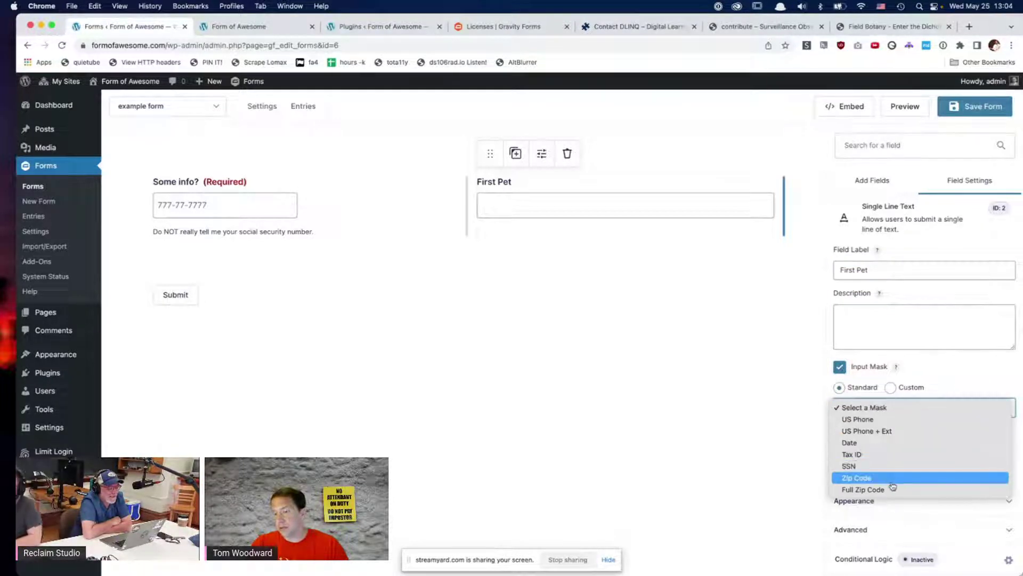
{"action": "left_click", "coordinate": [357, 248]}
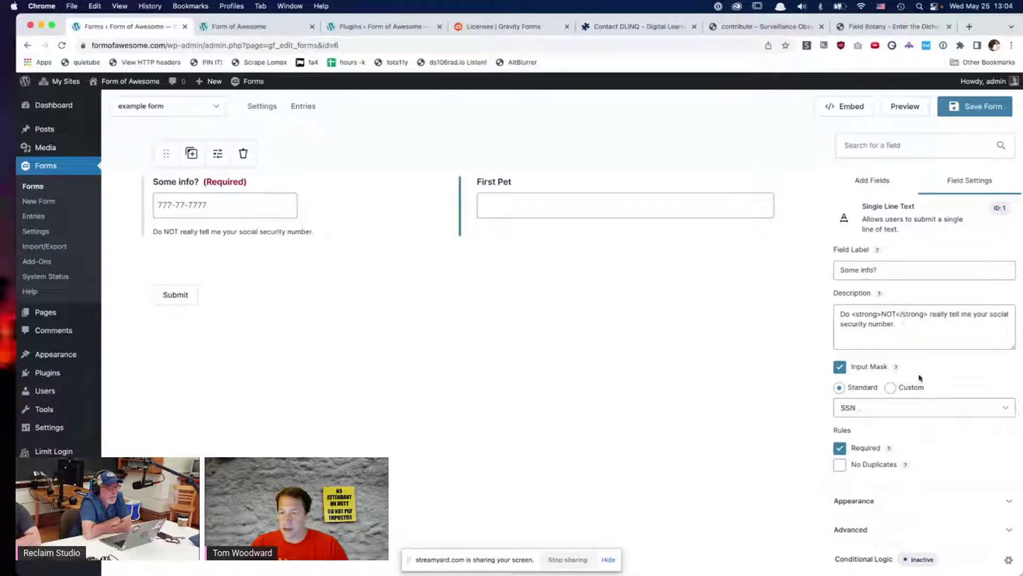
{"action": "left_click", "coordinate": [862, 410]}
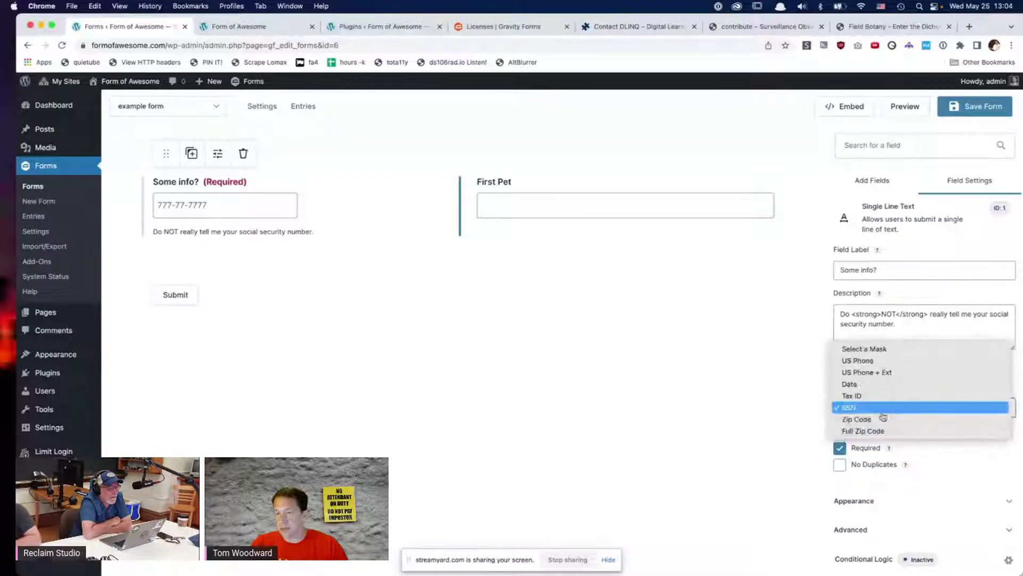
{"action": "left_click", "coordinate": [649, 211]}
{"action": "left_click", "coordinate": [649, 210]}
{"action": "left_click", "coordinate": [925, 410]}
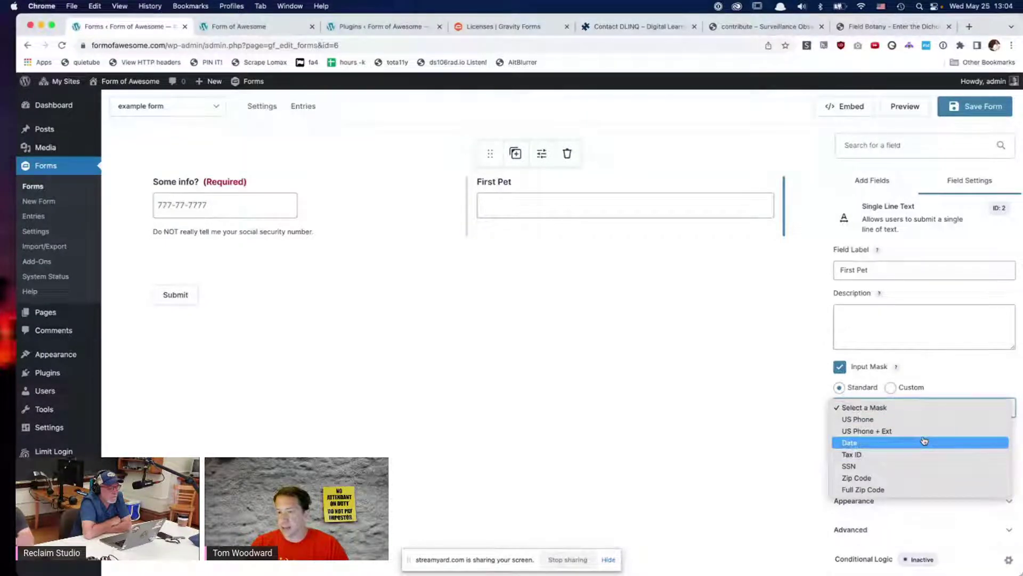
{"action": "left_click", "coordinate": [929, 394]}
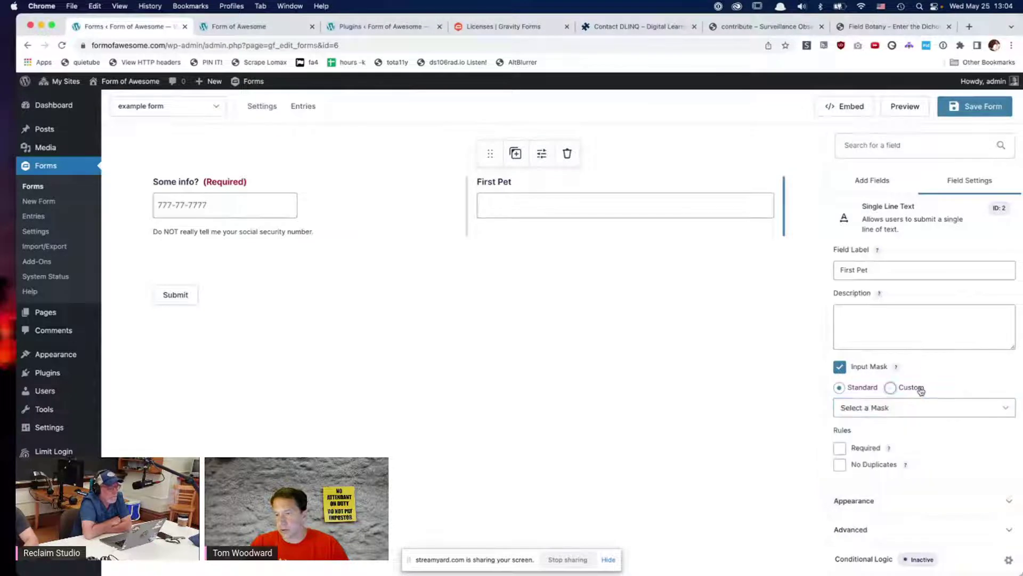
{"action": "left_click", "coordinate": [889, 388]}
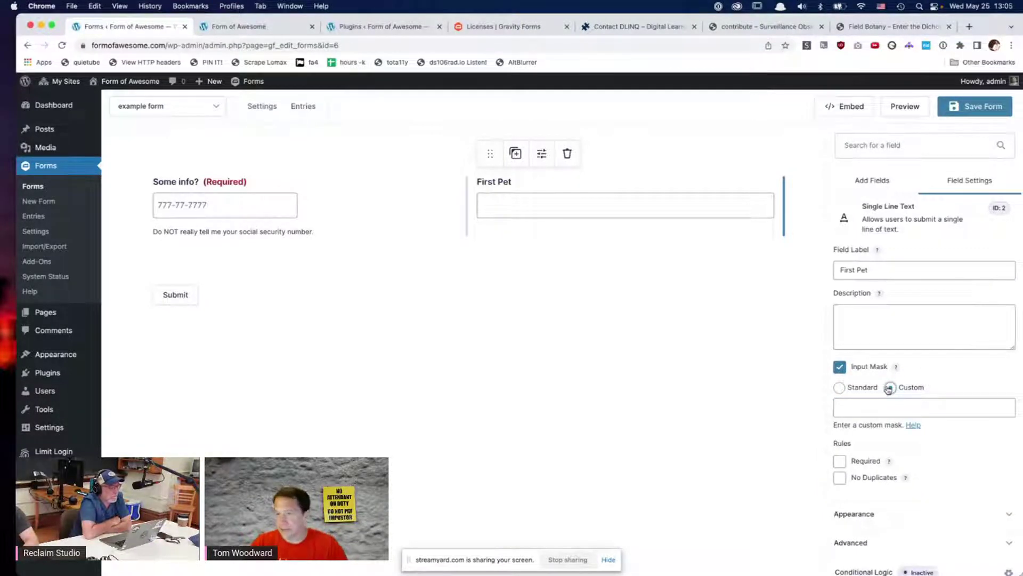
{"action": "left_click", "coordinate": [840, 367]}
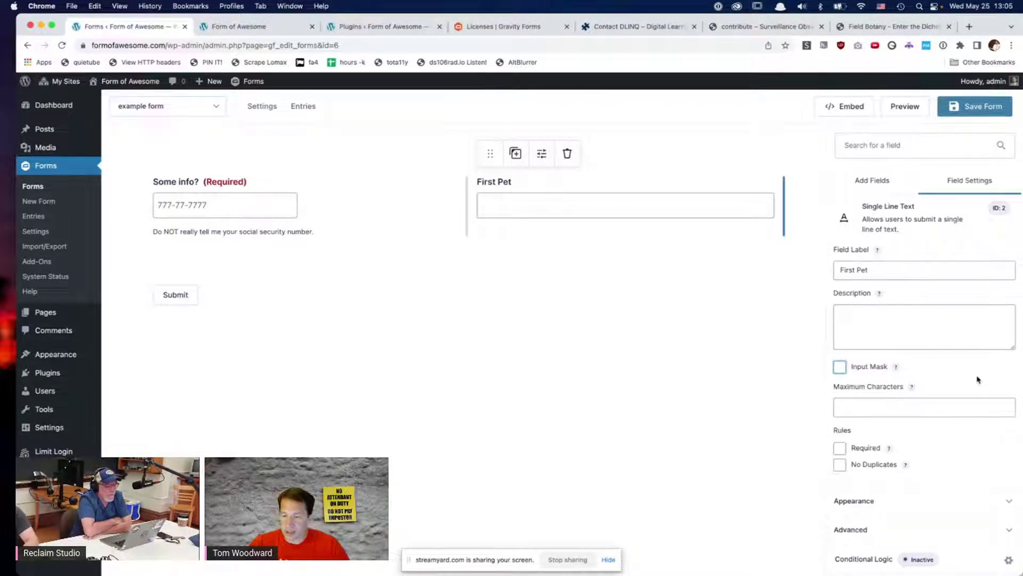
Step: Set the First Pet field's placeholder to "Bingo" in its appearance settings
{"action": "left_click", "coordinate": [958, 502]}
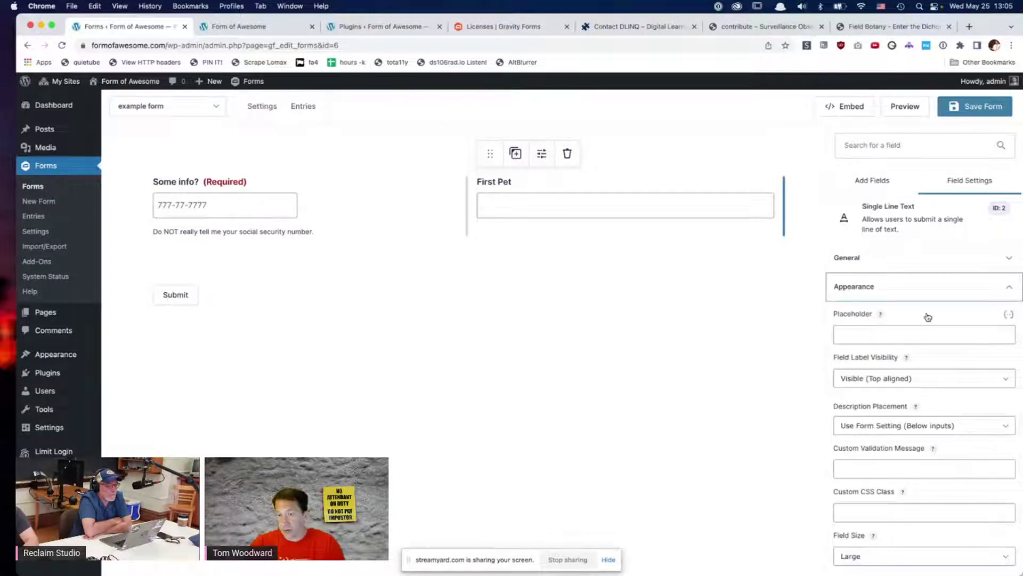
{"action": "left_click", "coordinate": [908, 336]}
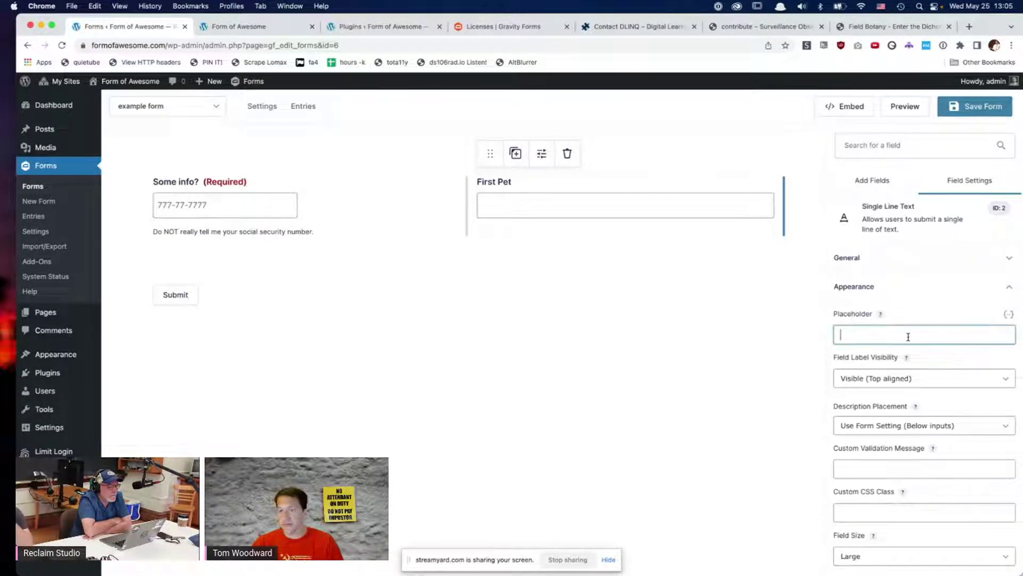
{"action": "type", "text": "B"}
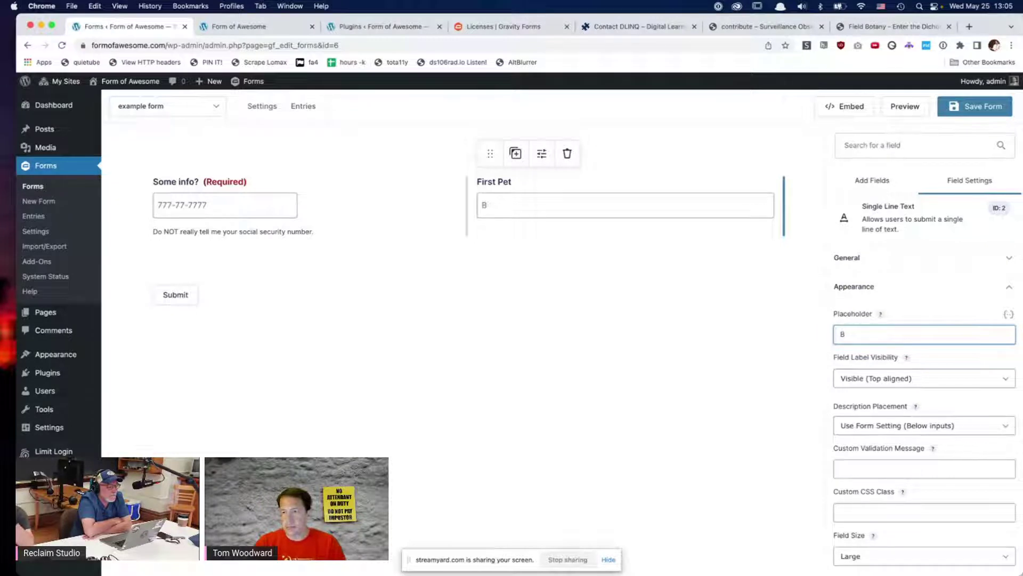
{"action": "type", "text": "ingo"}
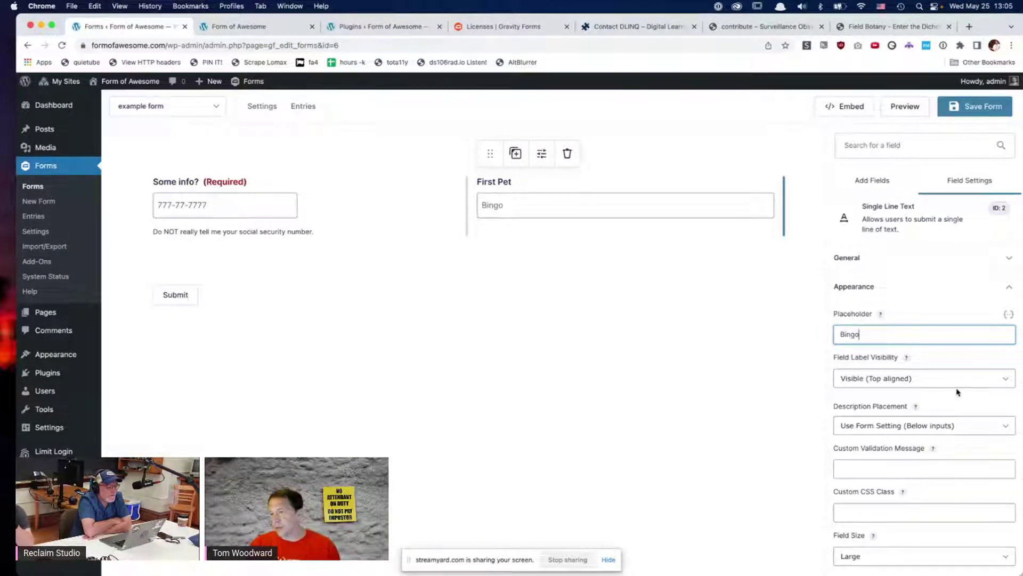
Step: Enter "You should not do this." as the First Pet field's description
{"action": "left_click", "coordinate": [947, 262]}
{"action": "left_click", "coordinate": [893, 366]}
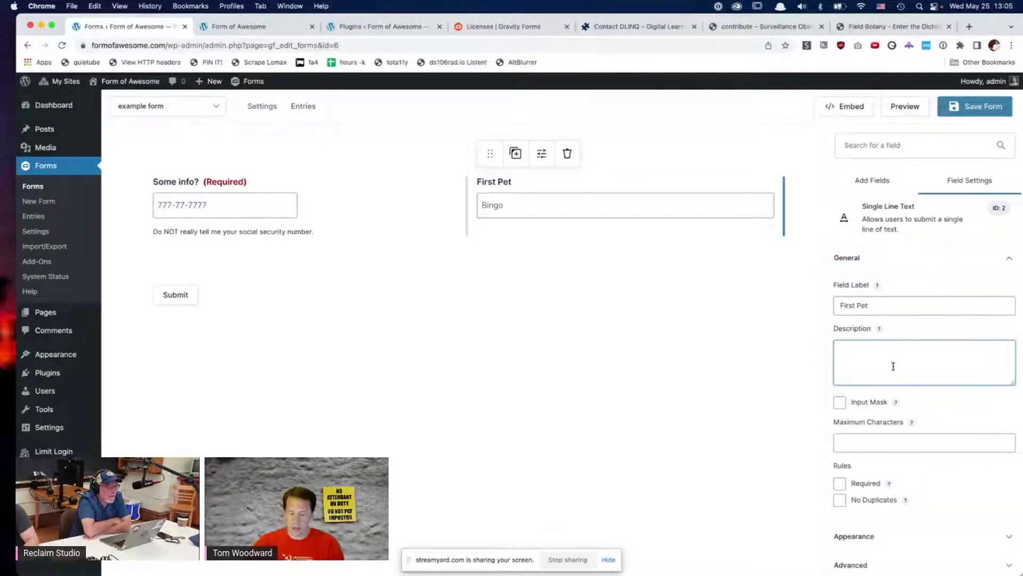
{"action": "type", "text": "You should not do th"}
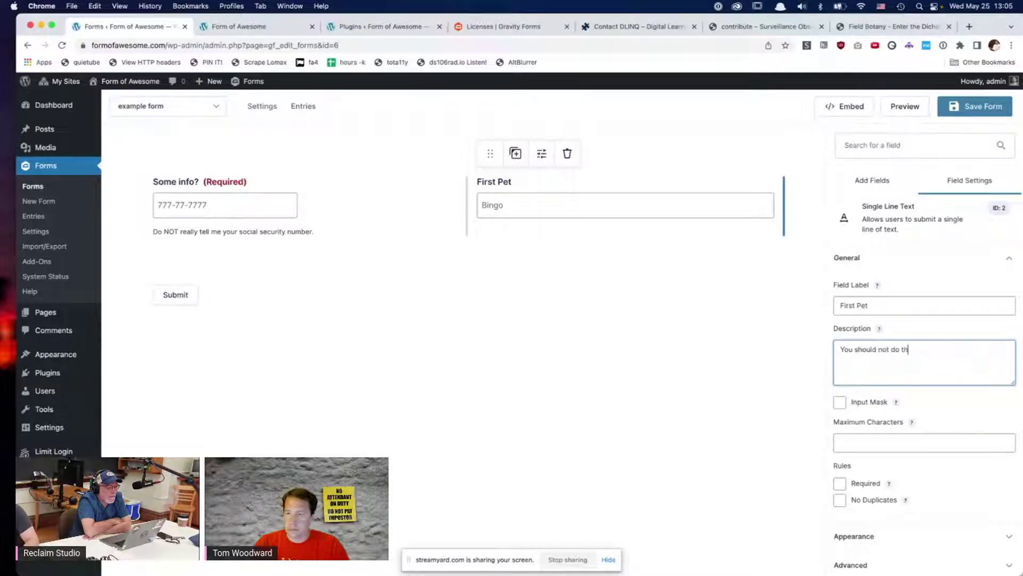
{"action": "left_click", "coordinate": [918, 304]}
Step: Set the First Pet field's description placement to Above inputs
{"action": "scroll", "coordinate": [933, 428], "scroll_direction": "down", "scroll_amount": 1}
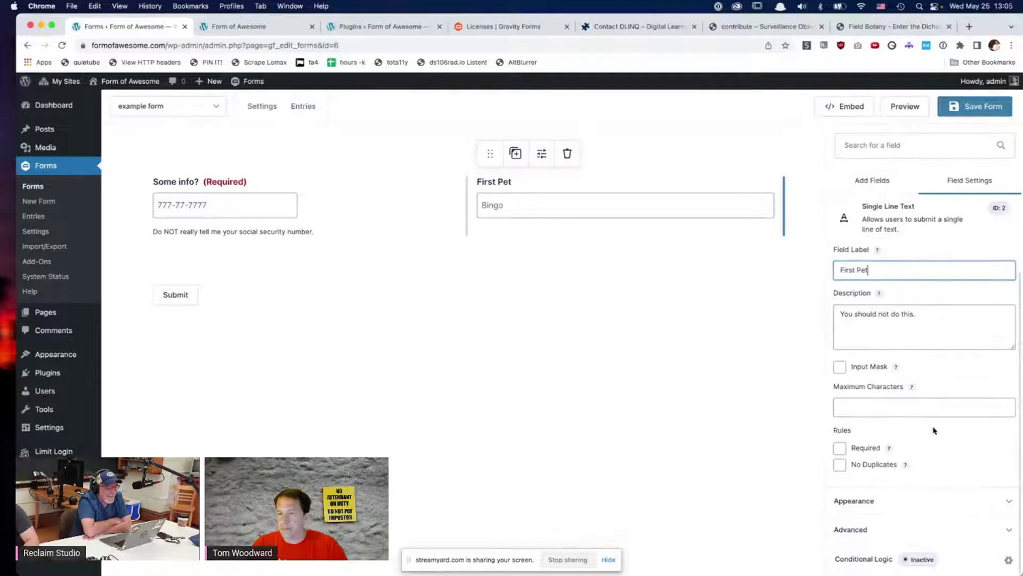
{"action": "left_click", "coordinate": [936, 494]}
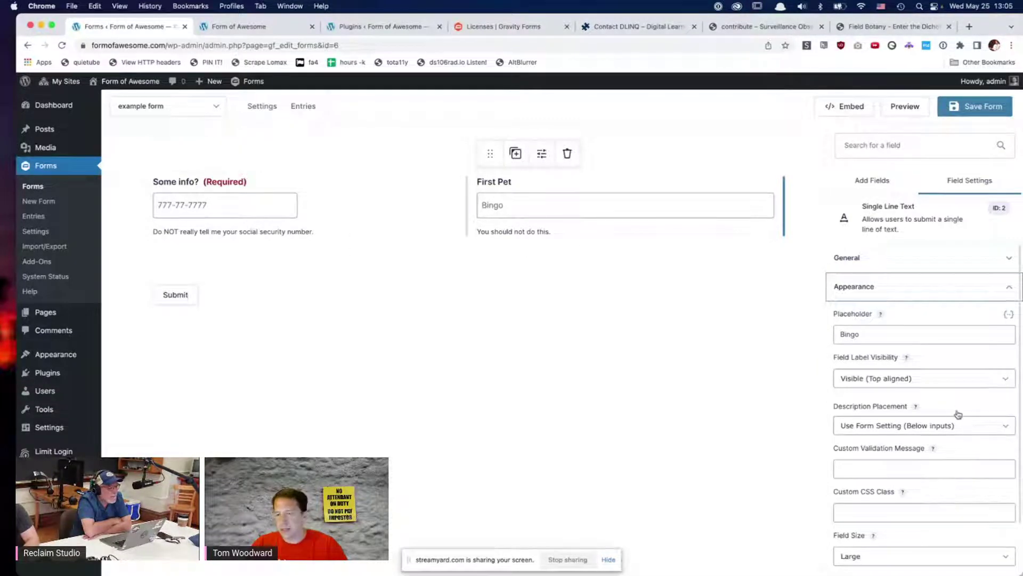
{"action": "scroll", "coordinate": [956, 414], "scroll_direction": "down", "scroll_amount": 1}
{"action": "scroll", "coordinate": [958, 415], "scroll_direction": "down", "scroll_amount": 1}
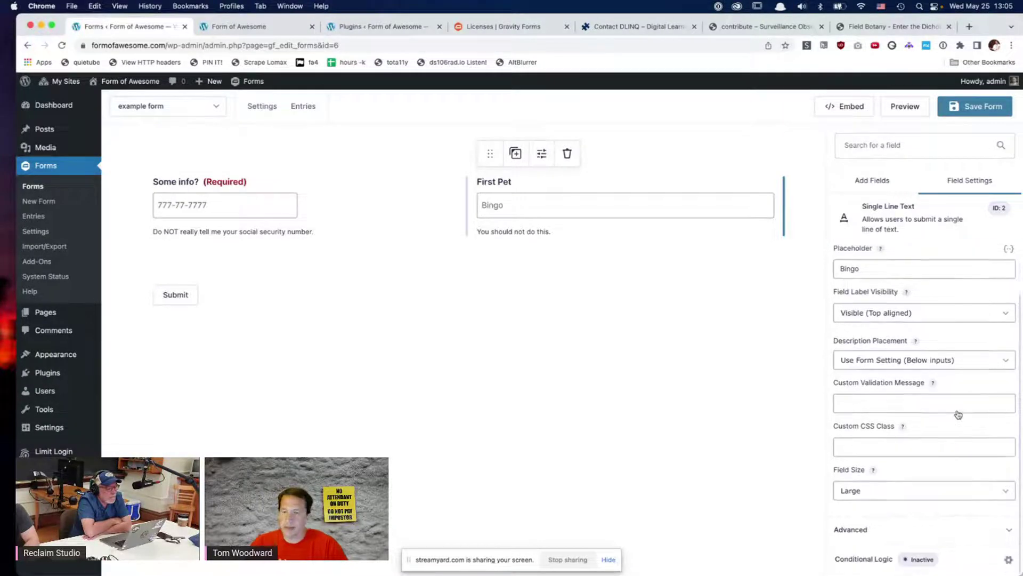
{"action": "left_click", "coordinate": [959, 360]}
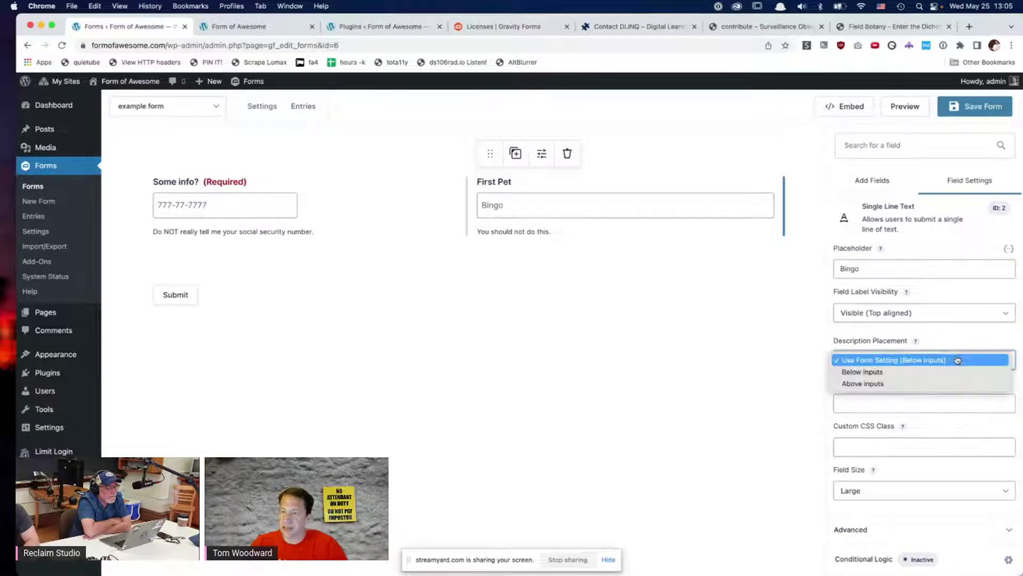
{"action": "left_click", "coordinate": [943, 383]}
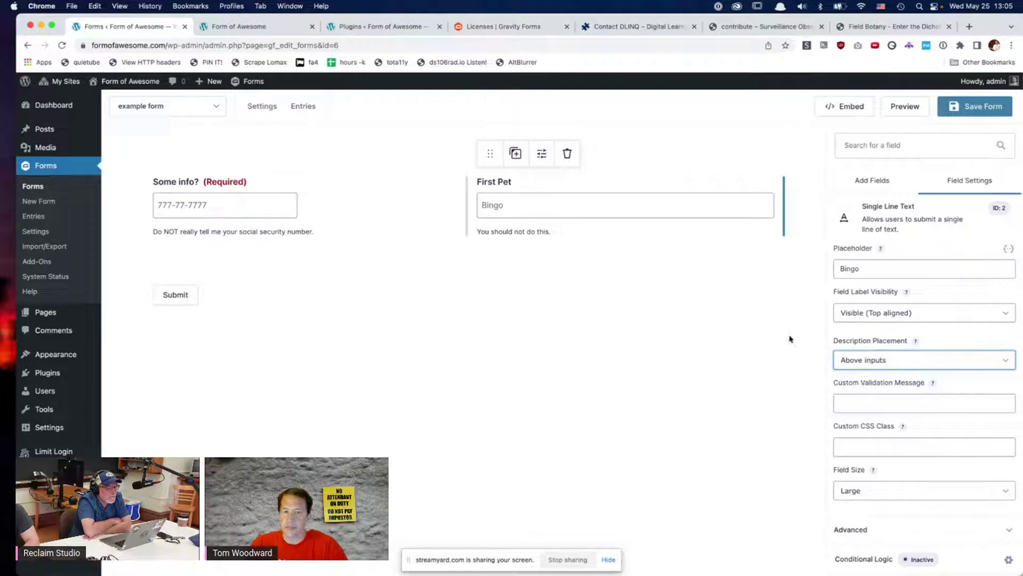
Step: Try the Medium and Small field sizes on the First Pet field and settle on Medium
{"action": "left_click", "coordinate": [984, 397]}
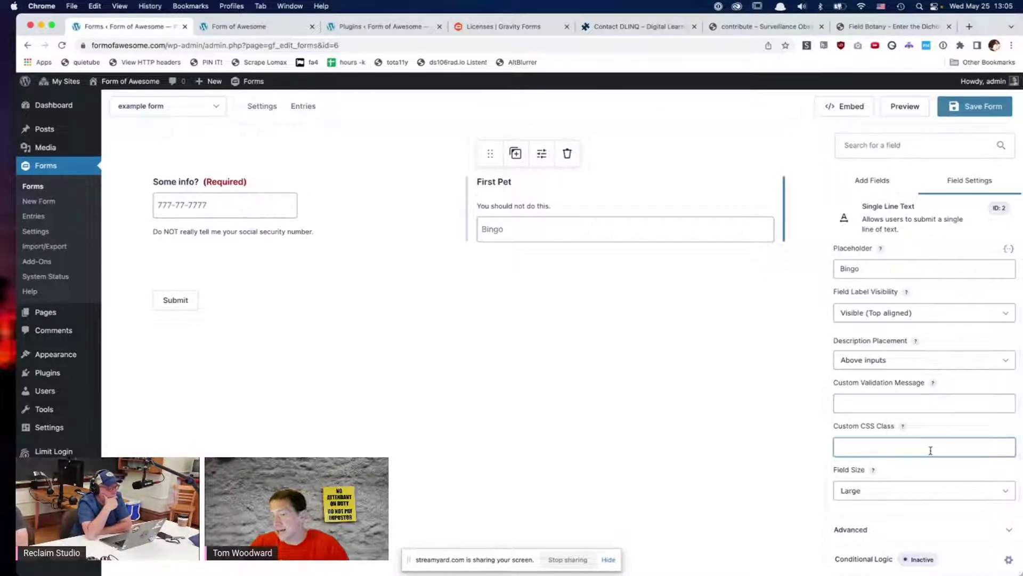
{"action": "left_click", "coordinate": [924, 490]}
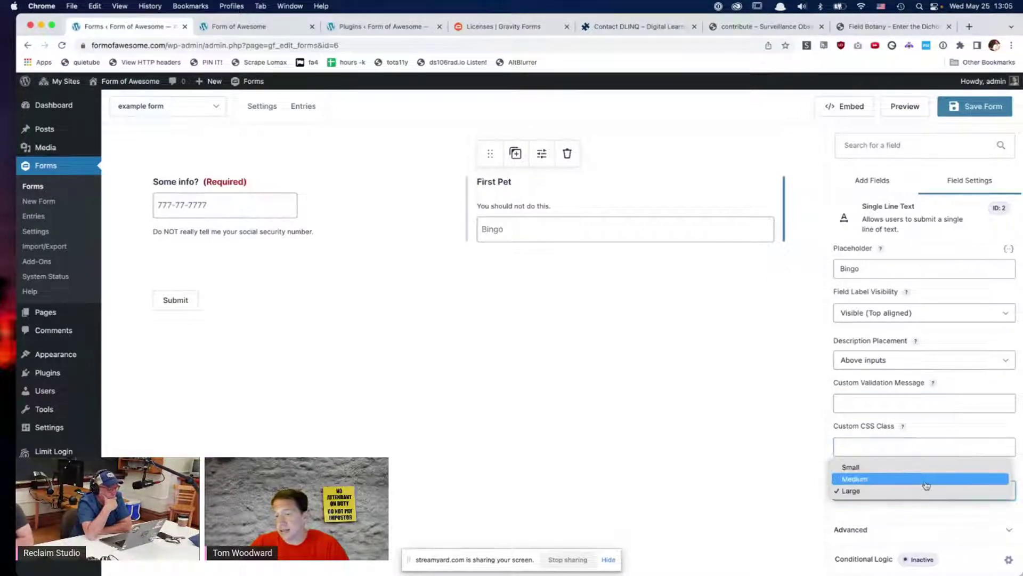
{"action": "left_click", "coordinate": [926, 482]}
{"action": "left_click", "coordinate": [923, 490]}
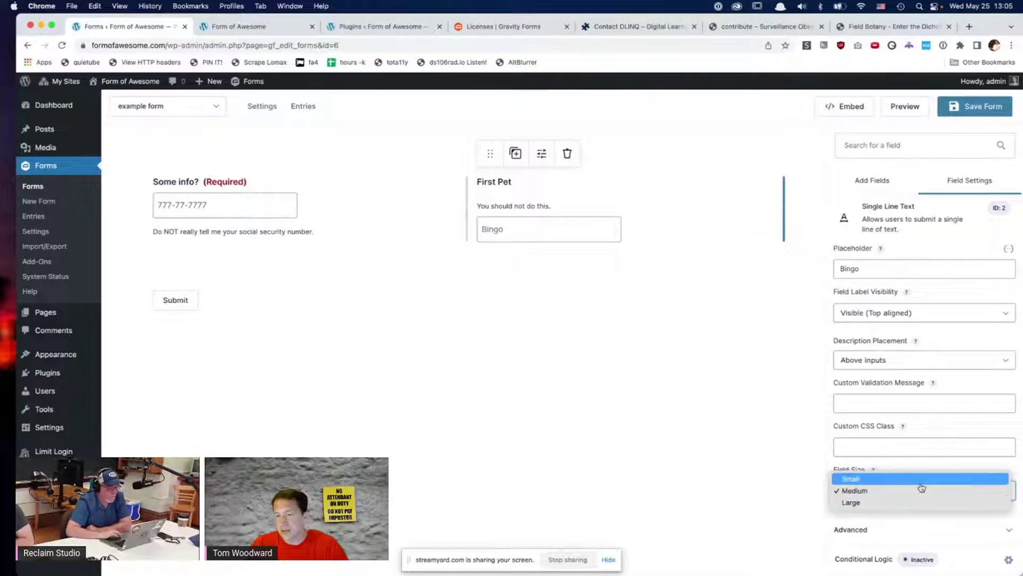
{"action": "left_click", "coordinate": [917, 478]}
{"action": "left_click", "coordinate": [957, 491]}
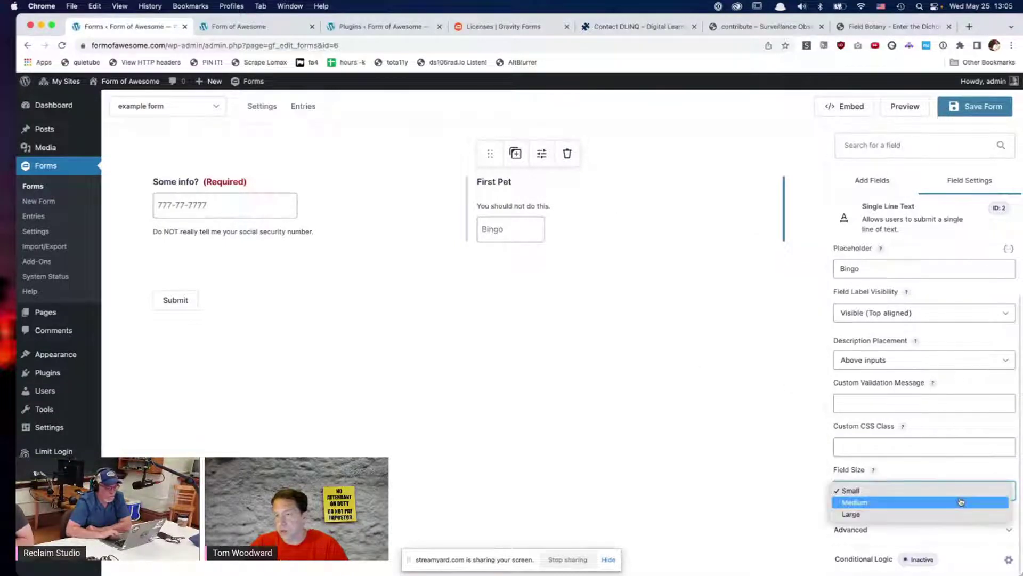
{"action": "left_click", "coordinate": [948, 504]}
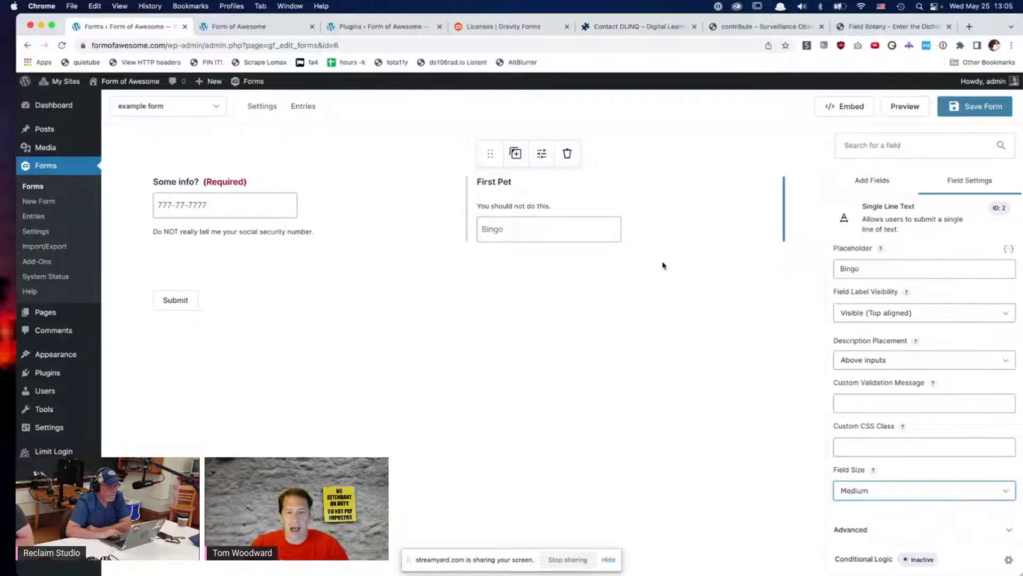
Step: Review the merge tags offered for the First Pet field's default value in its advanced settings
{"action": "left_click", "coordinate": [968, 529]}
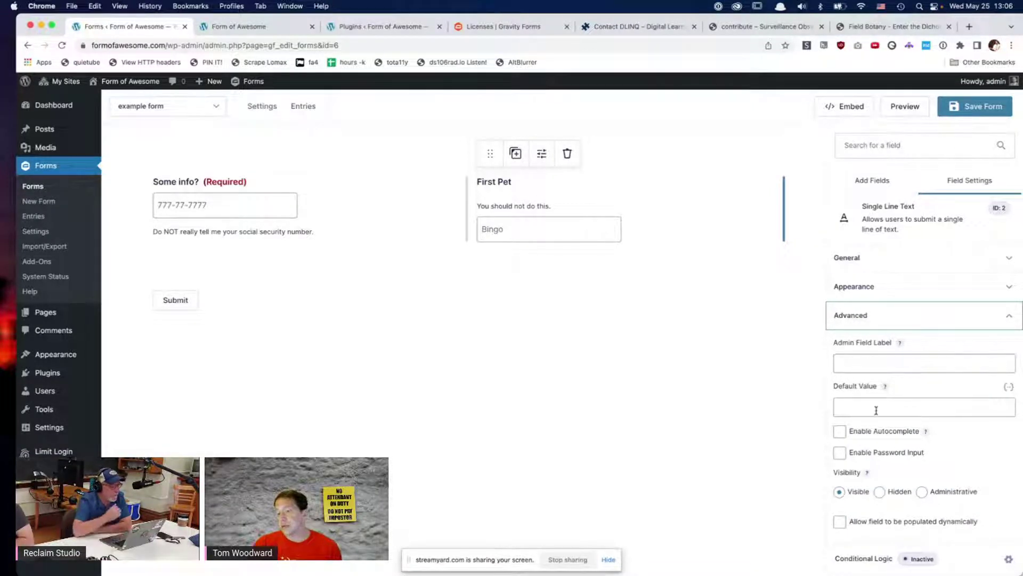
{"action": "left_click", "coordinate": [1008, 387]}
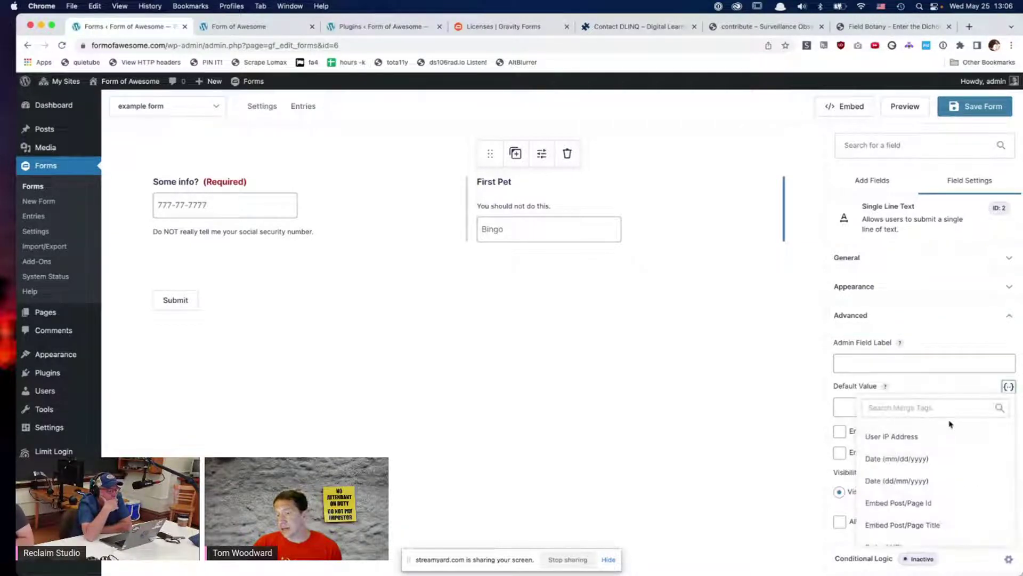
{"action": "scroll", "coordinate": [963, 476], "scroll_direction": "down", "scroll_amount": 1}
{"action": "scroll", "coordinate": [963, 475], "scroll_direction": "down", "scroll_amount": 3}
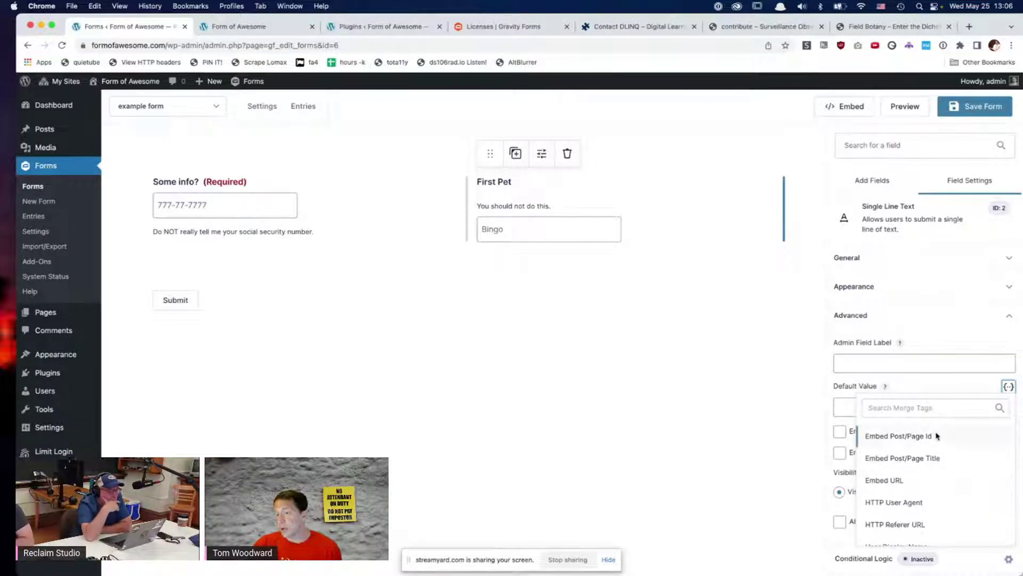
{"action": "scroll", "coordinate": [944, 464], "scroll_direction": "down", "scroll_amount": 1}
{"action": "scroll", "coordinate": [944, 485], "scroll_direction": "down", "scroll_amount": 2}
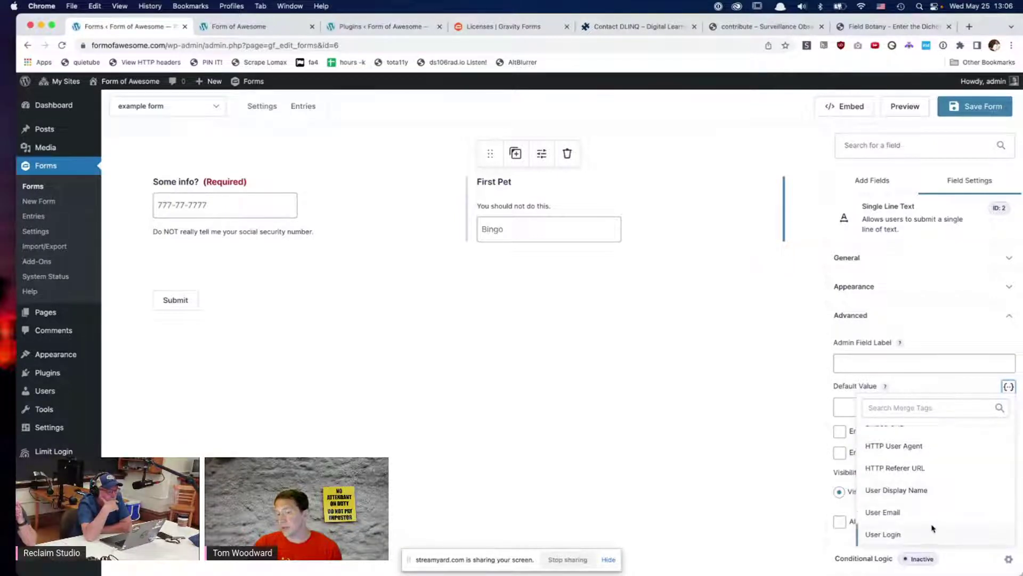
{"action": "left_click", "coordinate": [746, 500]}
Step: Look through the standard, advanced and post field types available for the form
{"action": "scroll", "coordinate": [966, 480], "scroll_direction": "down", "scroll_amount": 2}
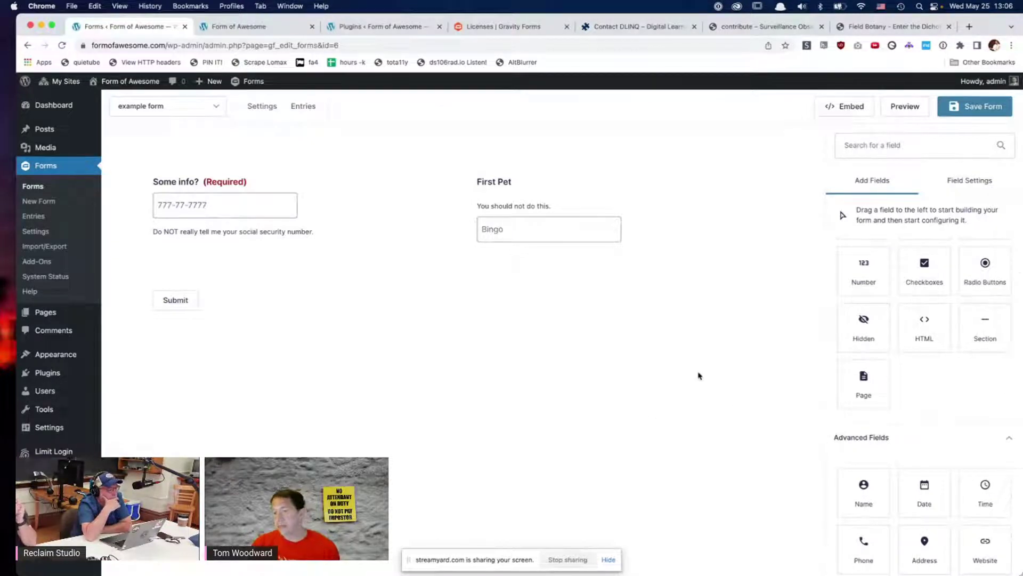
{"action": "scroll", "coordinate": [969, 399], "scroll_direction": "down", "scroll_amount": 5}
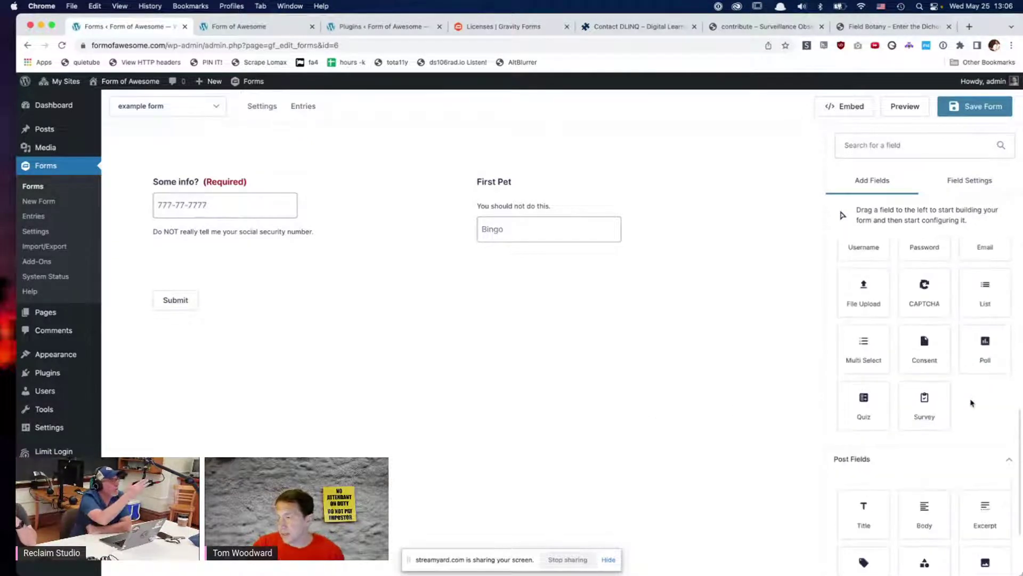
{"action": "scroll", "coordinate": [968, 400], "scroll_direction": "up", "scroll_amount": 7}
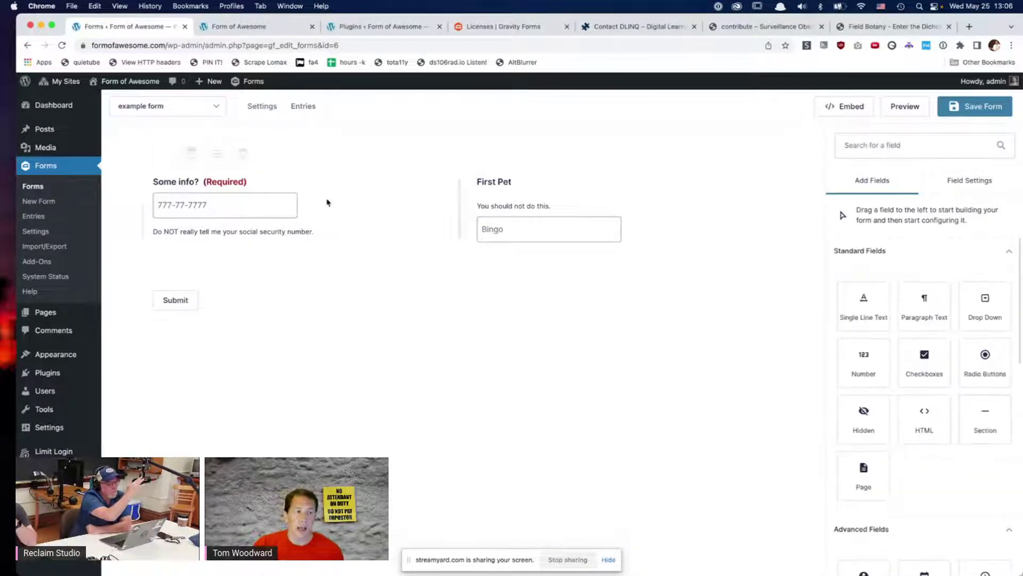
Step: Go to the live site's home page and answer No to "Was this page super?" in the feedback form
{"action": "left_click", "coordinate": [240, 27]}
{"action": "scroll", "coordinate": [414, 260], "scroll_direction": "down", "scroll_amount": 5}
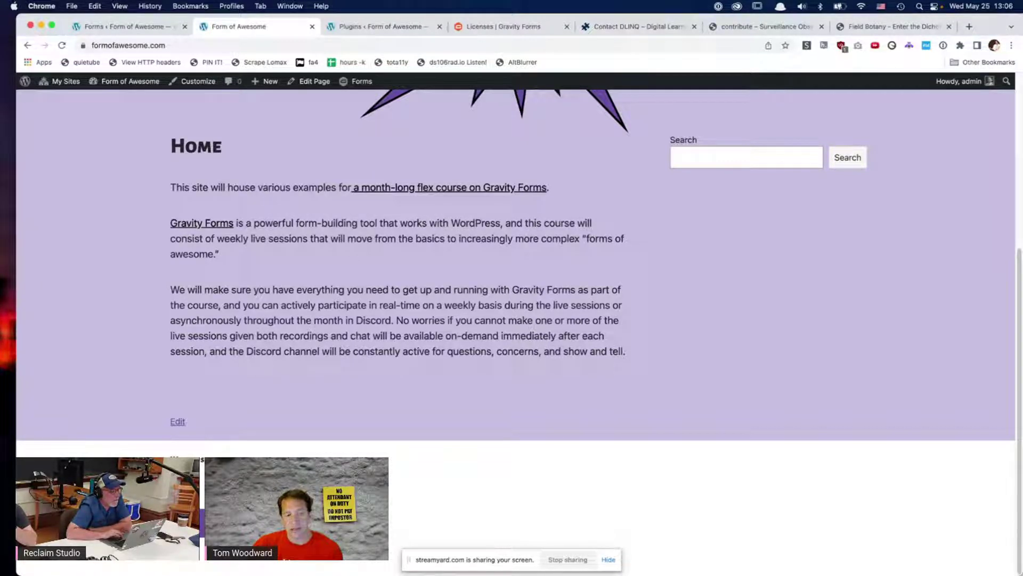
{"action": "scroll", "coordinate": [377, 427], "scroll_direction": "down", "scroll_amount": 4}
{"action": "left_click", "coordinate": [246, 389]}
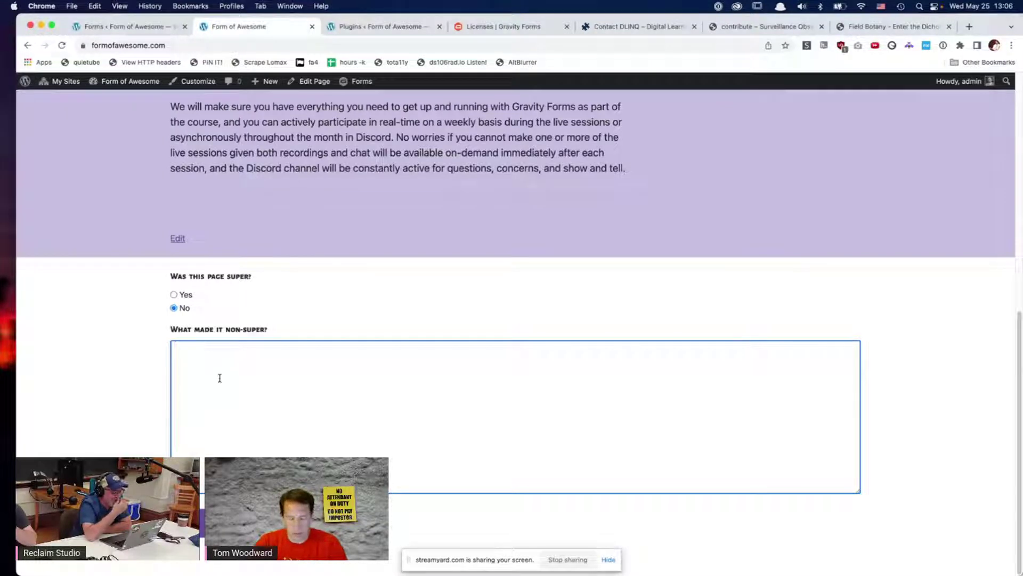
Step: Enter a short complaint under "What made it non-super?", submit the feedback form and highlight its confirmation message
{"action": "type", "text": "I hate Tom"}
{"action": "key", "text": "Tab"}
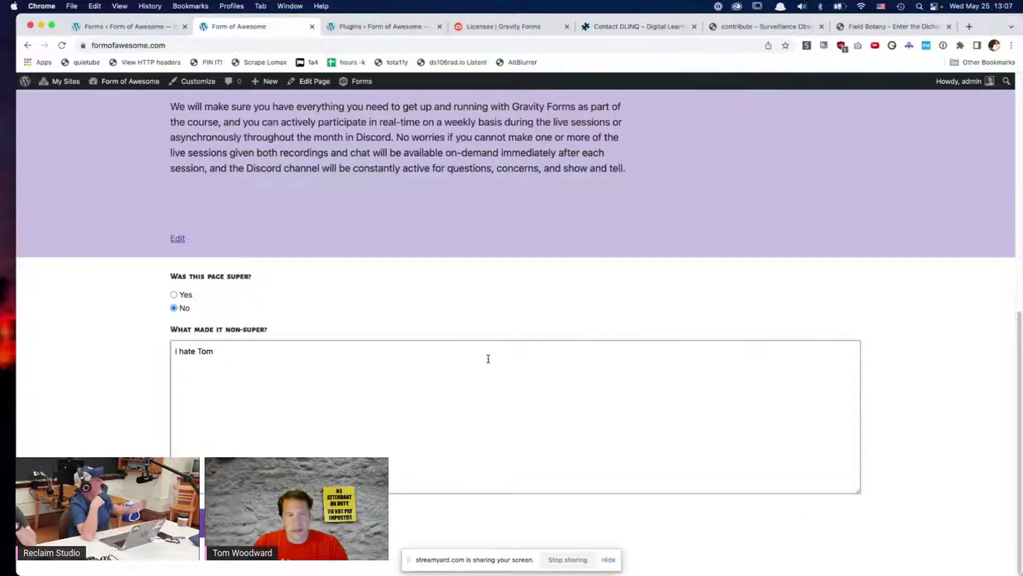
{"action": "key", "text": "Return"}
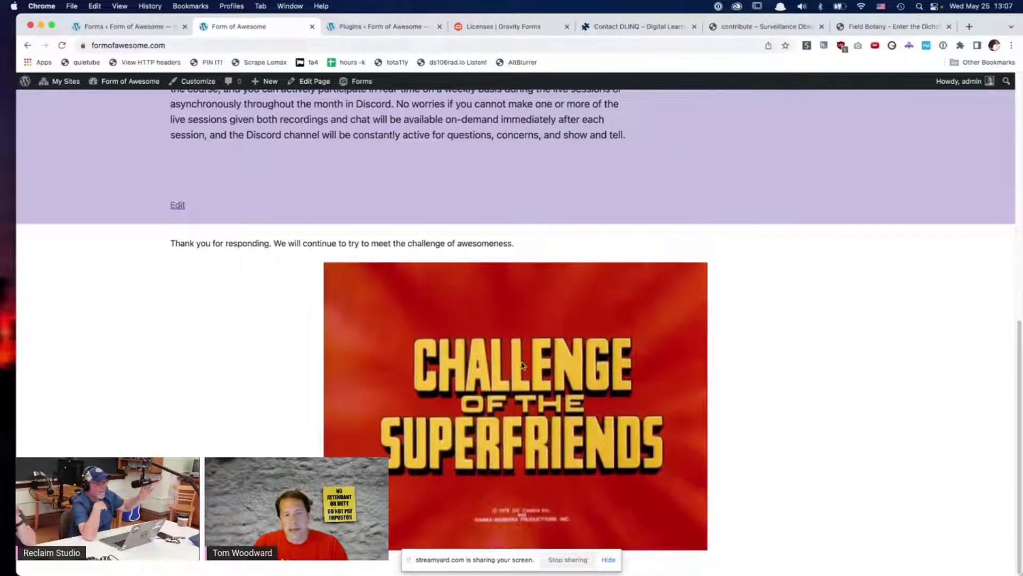
{"action": "left_click_drag", "start_coordinate": [180, 243], "coordinate": [522, 250]}
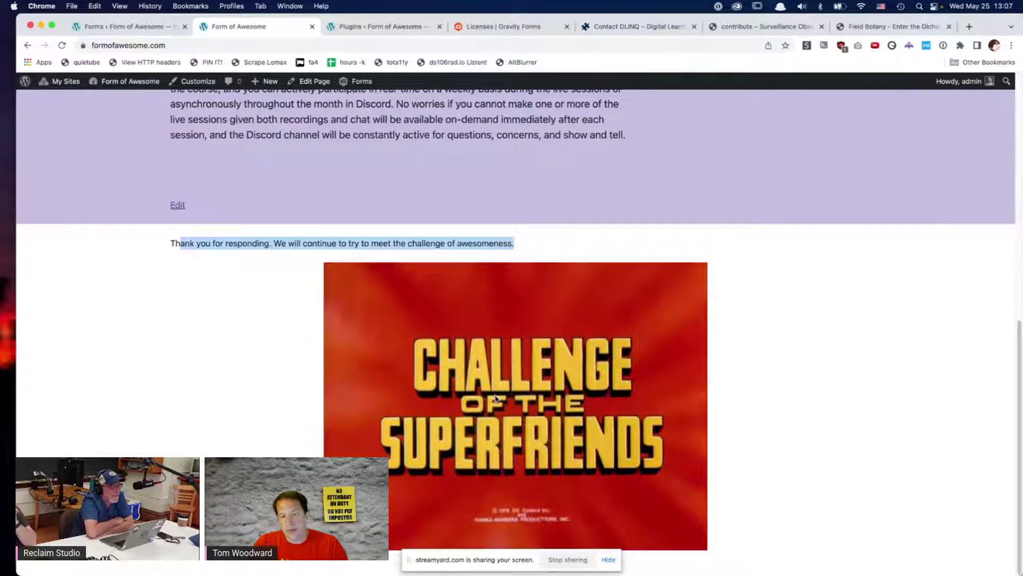
Step: Leave the example form without saving its changes and open the feedback form for editing
{"action": "left_click", "coordinate": [124, 26]}
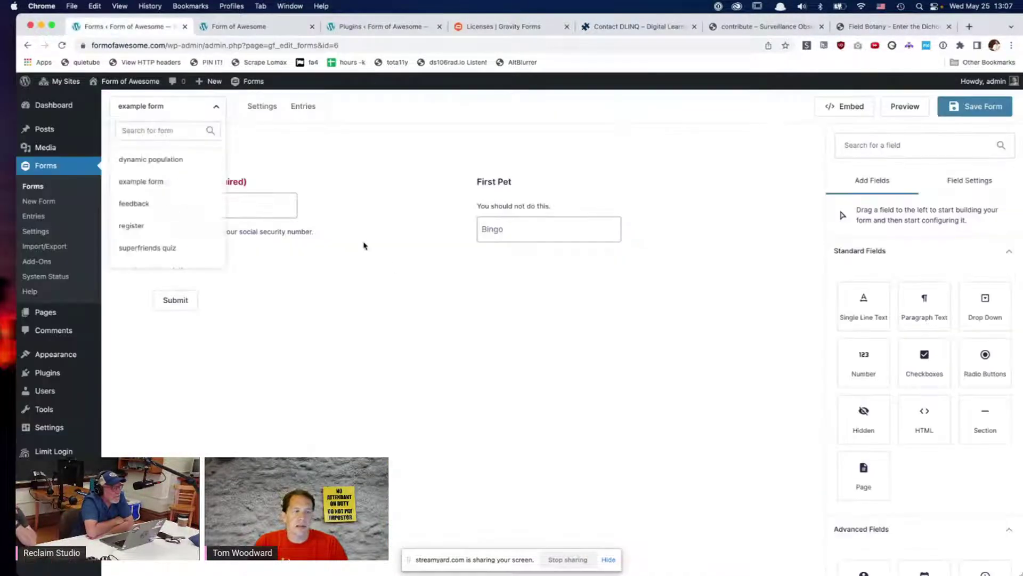
{"action": "left_click", "coordinate": [44, 188]}
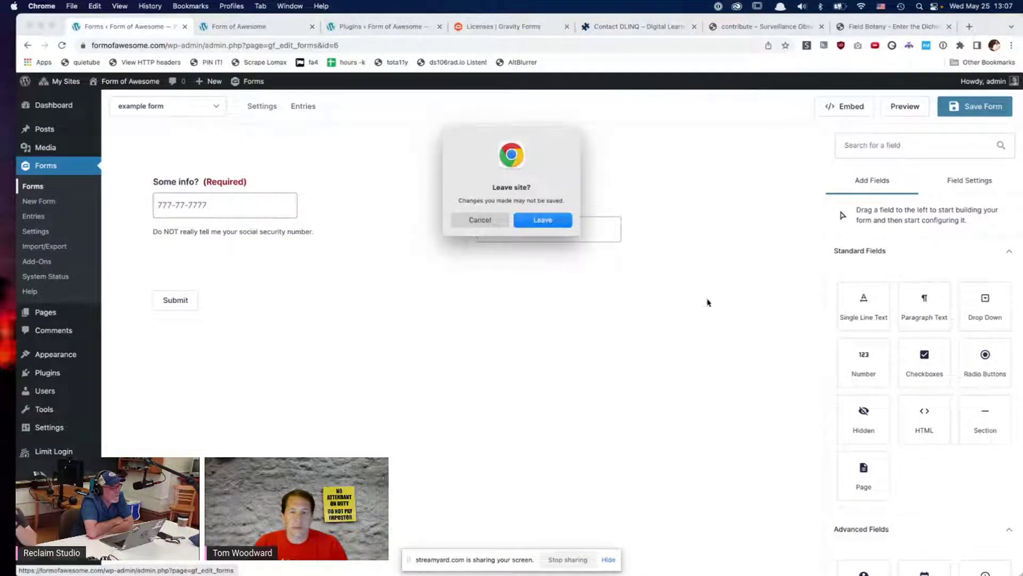
{"action": "left_click", "coordinate": [558, 225]}
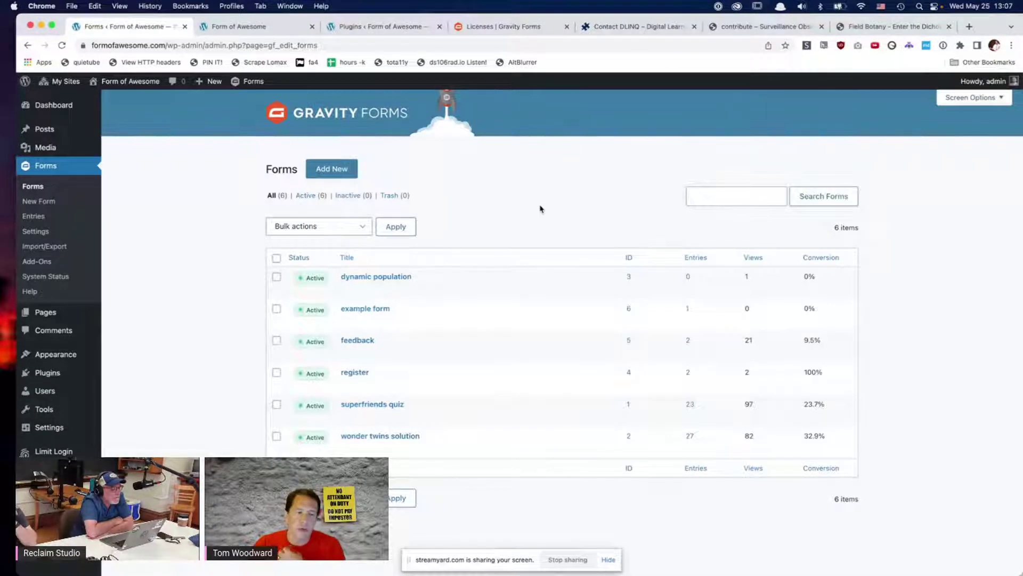
{"action": "left_click", "coordinate": [346, 354]}
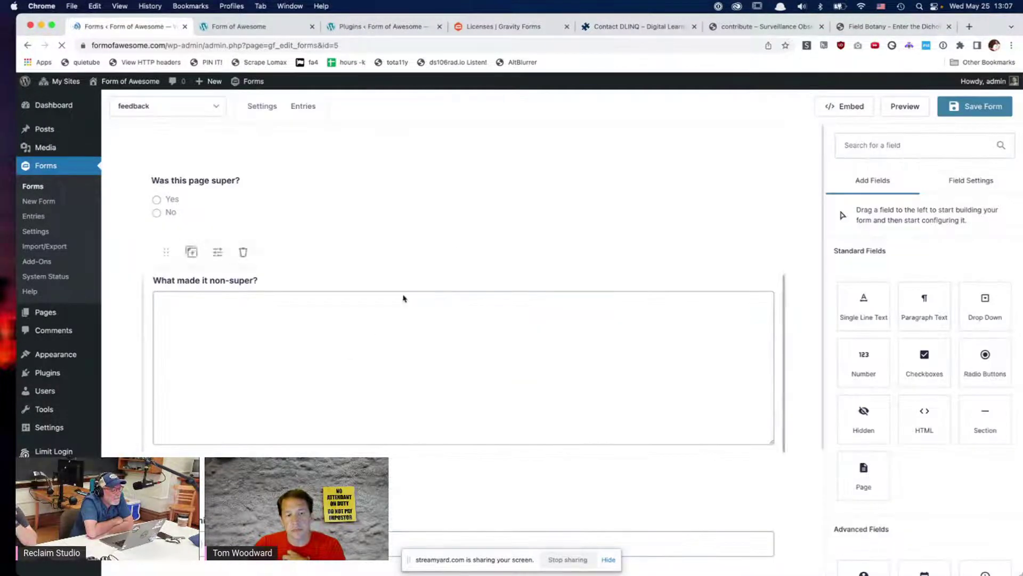
Step: Inspect the "Was this page super?" and "What made it non-super?" fields of the feedback form
{"action": "left_click", "coordinate": [216, 198]}
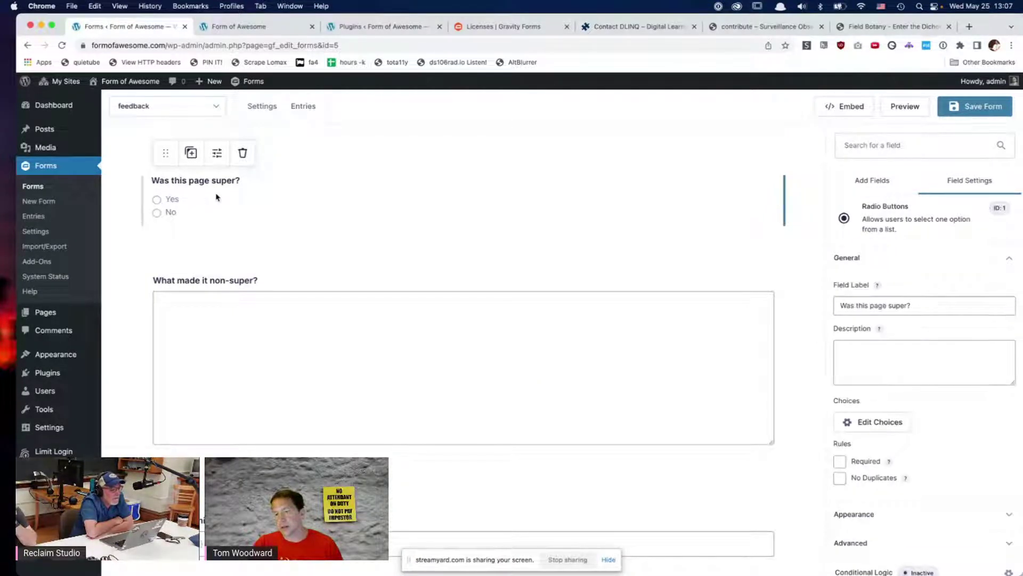
{"action": "left_click", "coordinate": [378, 330]}
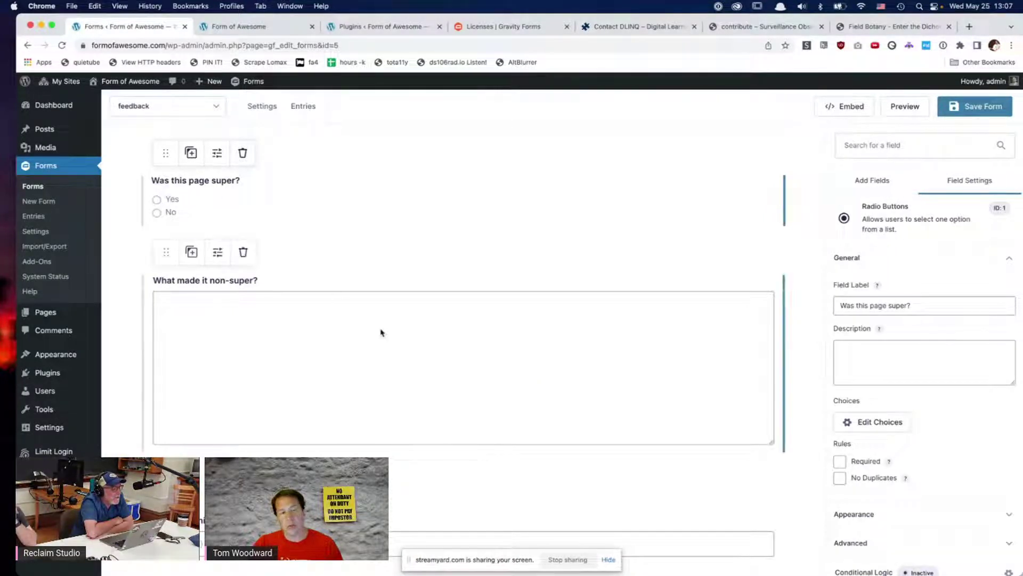
{"action": "scroll", "coordinate": [332, 342], "scroll_direction": "down", "scroll_amount": 3}
Step: Examine the default value and merge tags of the hidden Page URL field, and view the feedback form's entries
{"action": "left_click", "coordinate": [233, 356]}
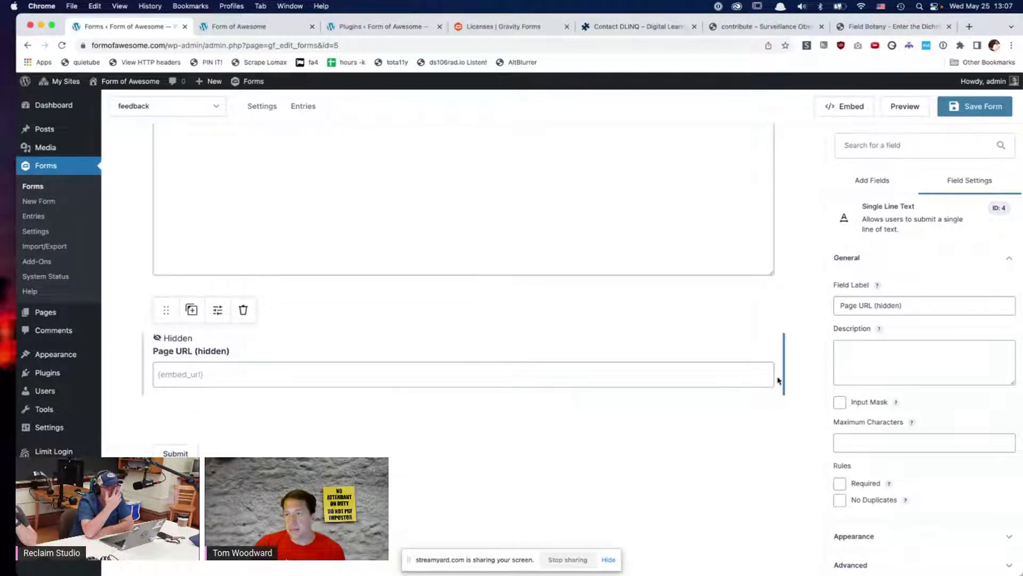
{"action": "scroll", "coordinate": [969, 273], "scroll_direction": "down", "scroll_amount": 2}
{"action": "left_click", "coordinate": [932, 534]}
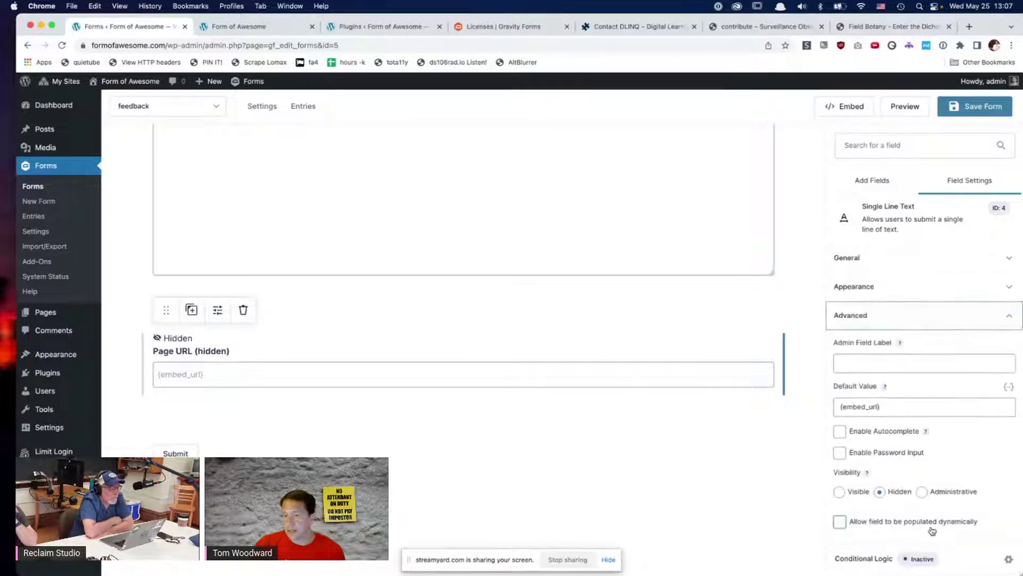
{"action": "left_click", "coordinate": [893, 405]}
{"action": "left_click", "coordinate": [1009, 386]}
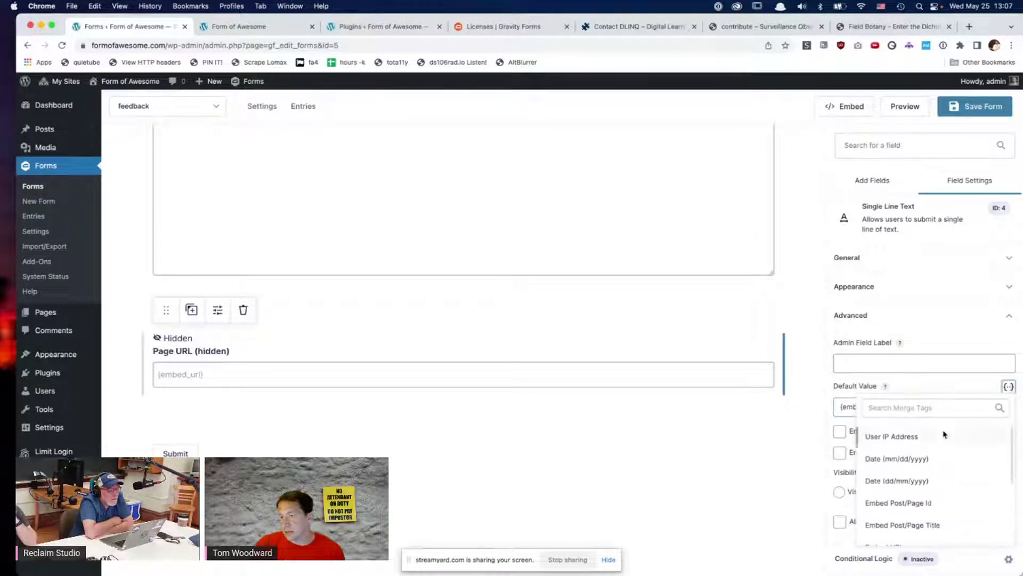
{"action": "triple_click", "coordinate": [847, 407]}
{"action": "left_click_drag", "start_coordinate": [847, 406], "coordinate": [841, 407]}
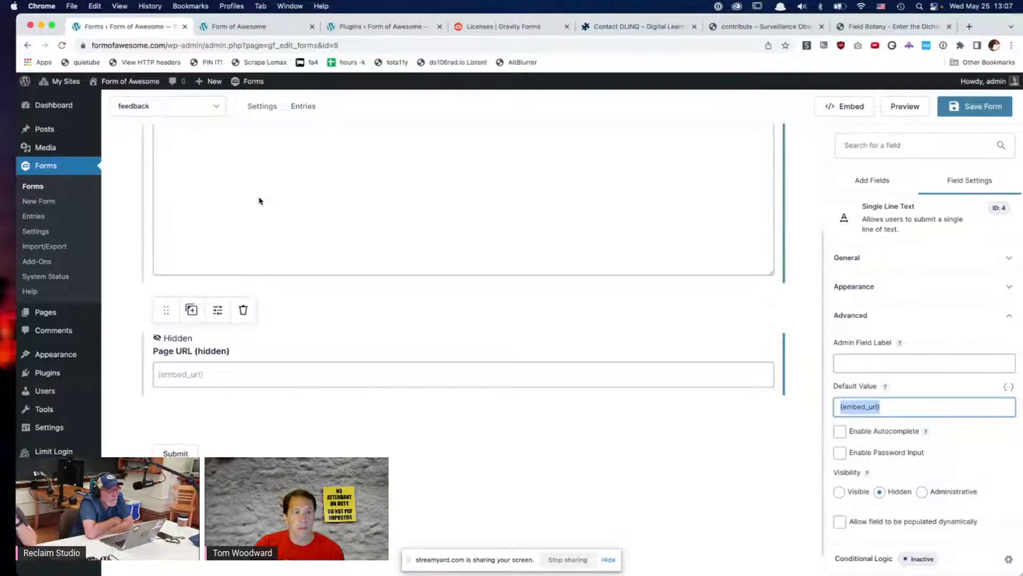
{"action": "left_click", "coordinate": [297, 107]}
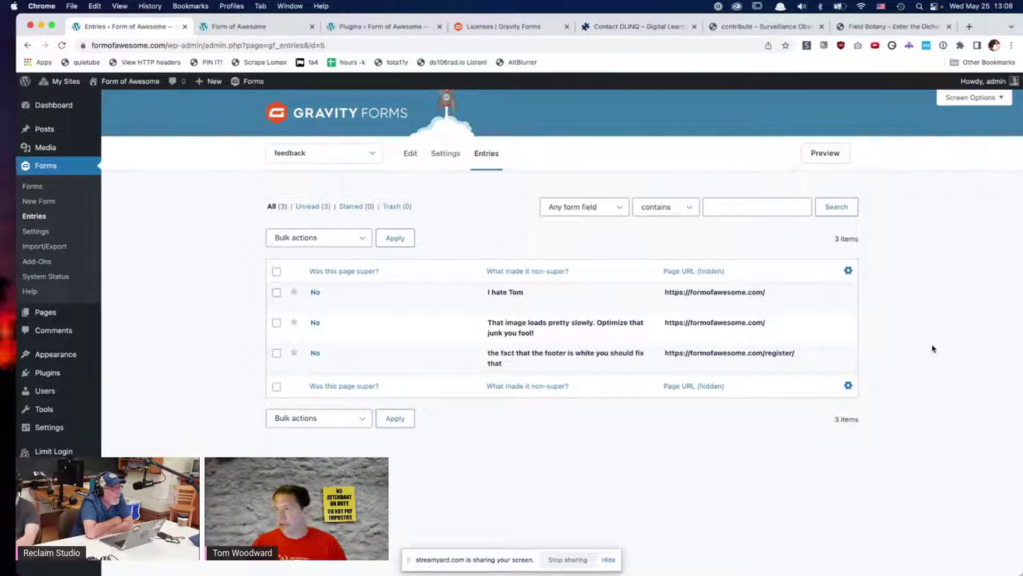
Step: Open the Canvas documentation article on dlinq.middcreate.net in a new browser tab
{"action": "key", "text": "ctrl+t"}
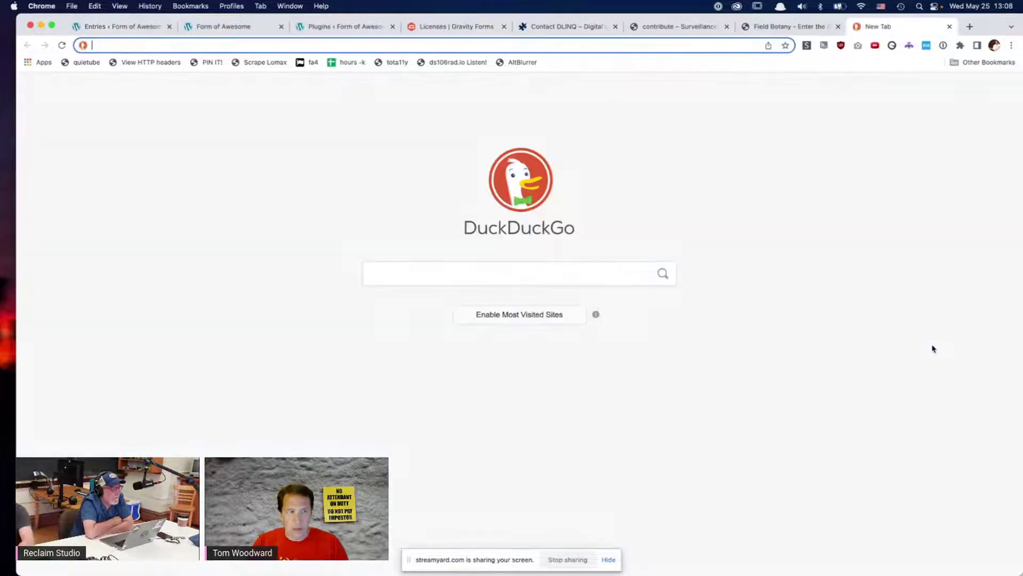
{"action": "type", "text": "dlinq.middcreate.net"}
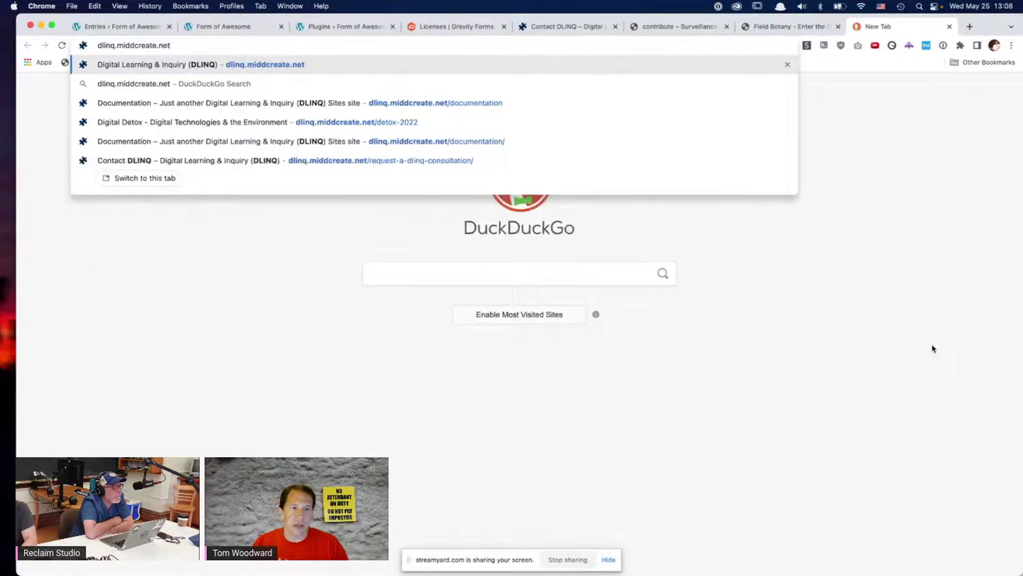
{"action": "type", "text": "/docu"}
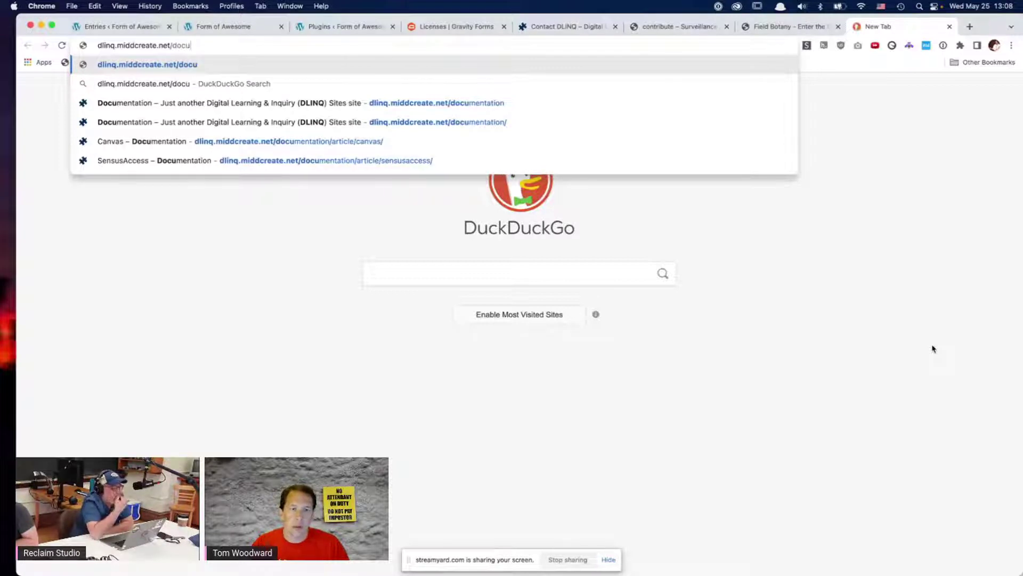
{"action": "key", "text": "Down"}
{"action": "key", "text": "Down"}
{"action": "key", "text": "Down"}
{"action": "key", "text": "Down"}
{"action": "key", "text": "Return"}
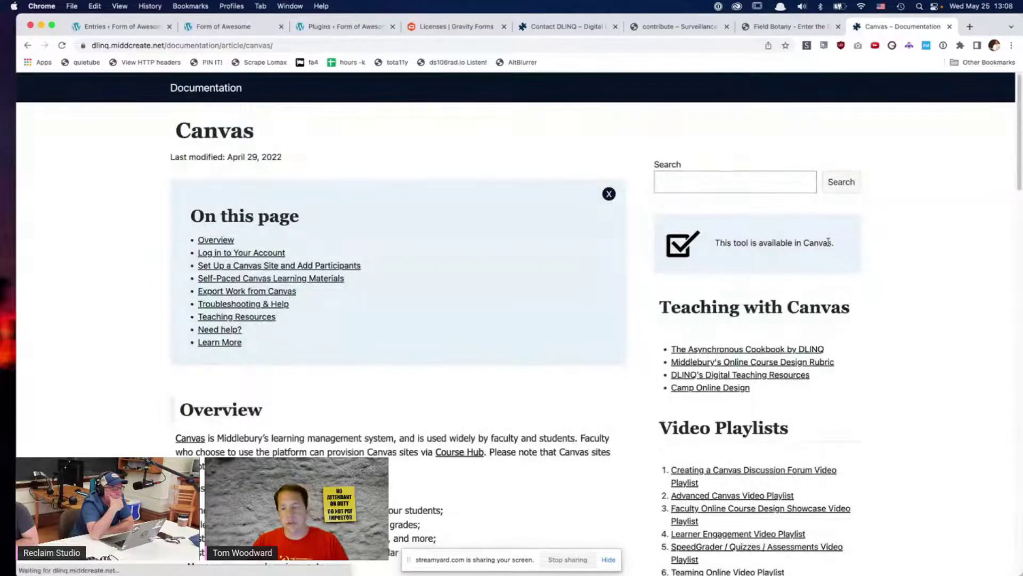
Step: Answer No to "Was this page helpful?" at the end of the Canvas article
{"action": "scroll", "coordinate": [828, 241], "scroll_direction": "down", "scroll_amount": 3}
{"action": "scroll", "coordinate": [828, 241], "scroll_direction": "down", "scroll_amount": 20}
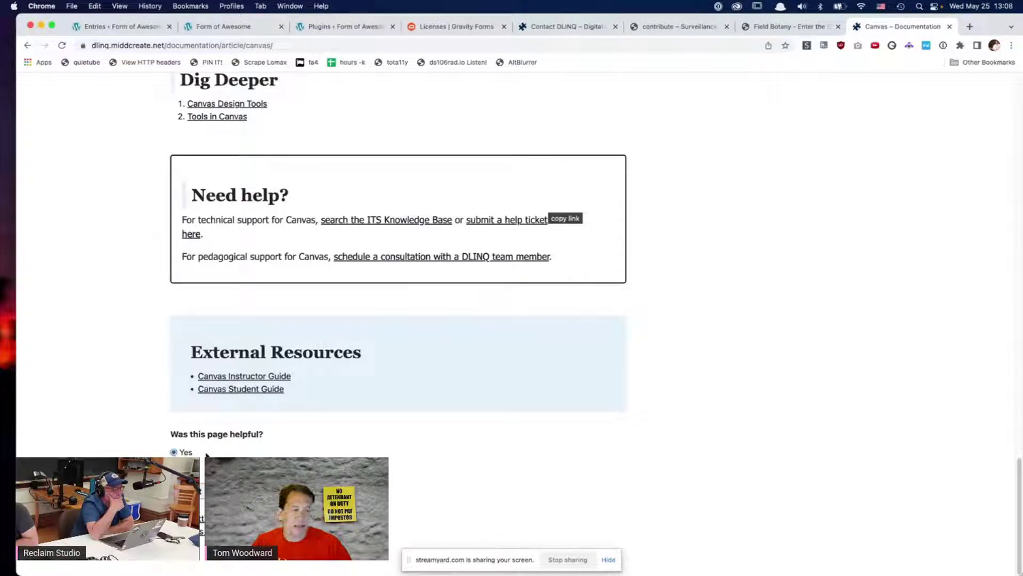
{"action": "left_click", "coordinate": [174, 453]}
{"action": "scroll", "coordinate": [477, 425], "scroll_direction": "down", "scroll_amount": 3}
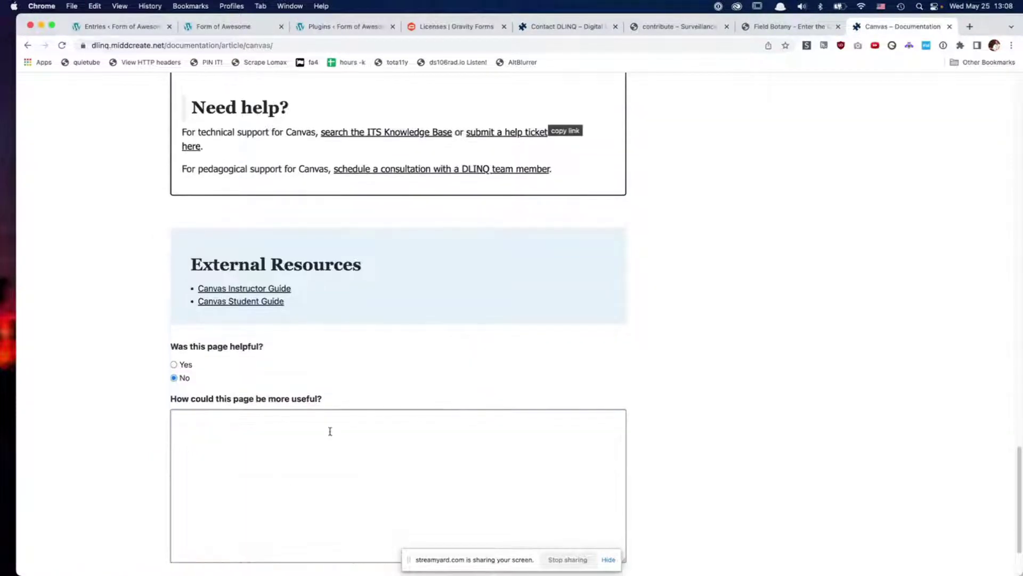
{"action": "scroll", "coordinate": [509, 448], "scroll_direction": "down", "scroll_amount": 3}
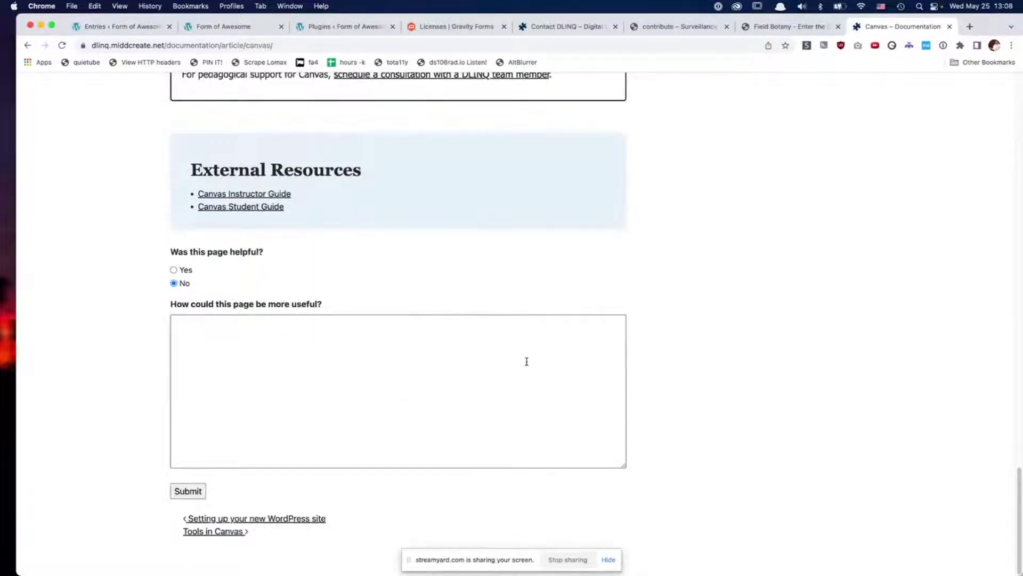
Step: Return to the Form of Awesome home page and view the feedback form's thank-you message
{"action": "scroll", "coordinate": [527, 361], "scroll_direction": "up", "scroll_amount": 12}
{"action": "left_click", "coordinate": [234, 26]}
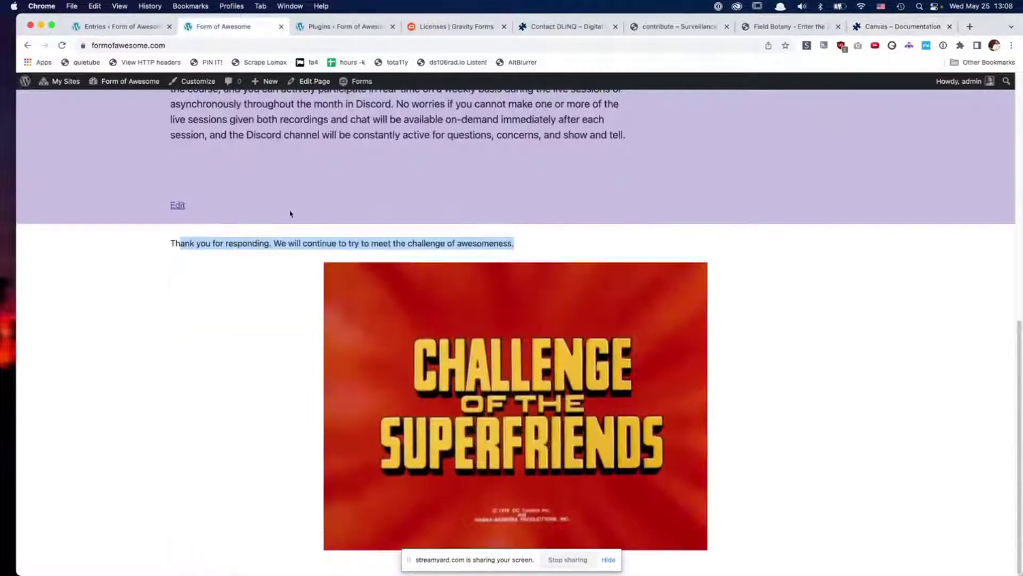
{"action": "left_click", "coordinate": [252, 366]}
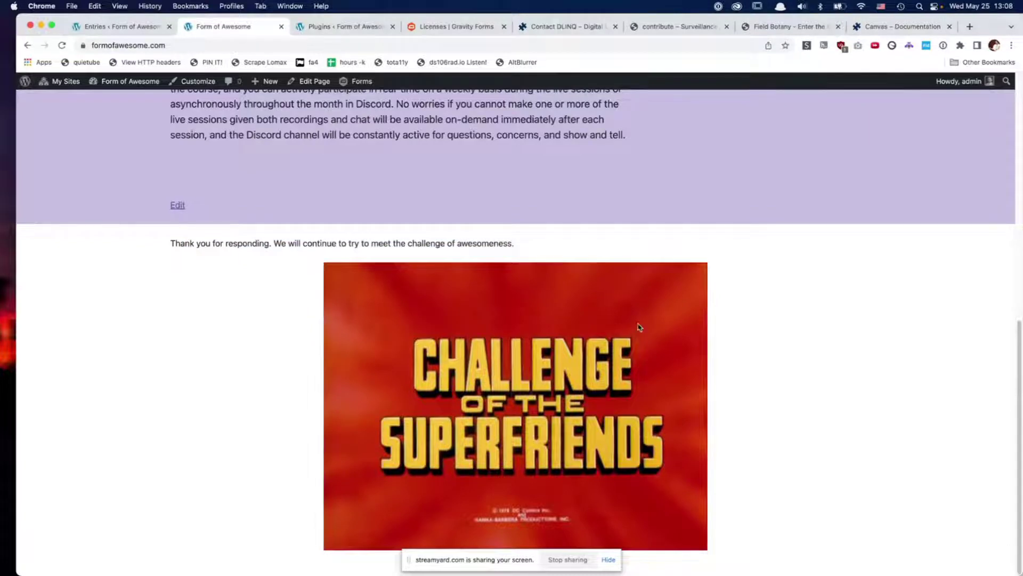
{"action": "scroll", "coordinate": [773, 325], "scroll_direction": "up", "scroll_amount": 10}
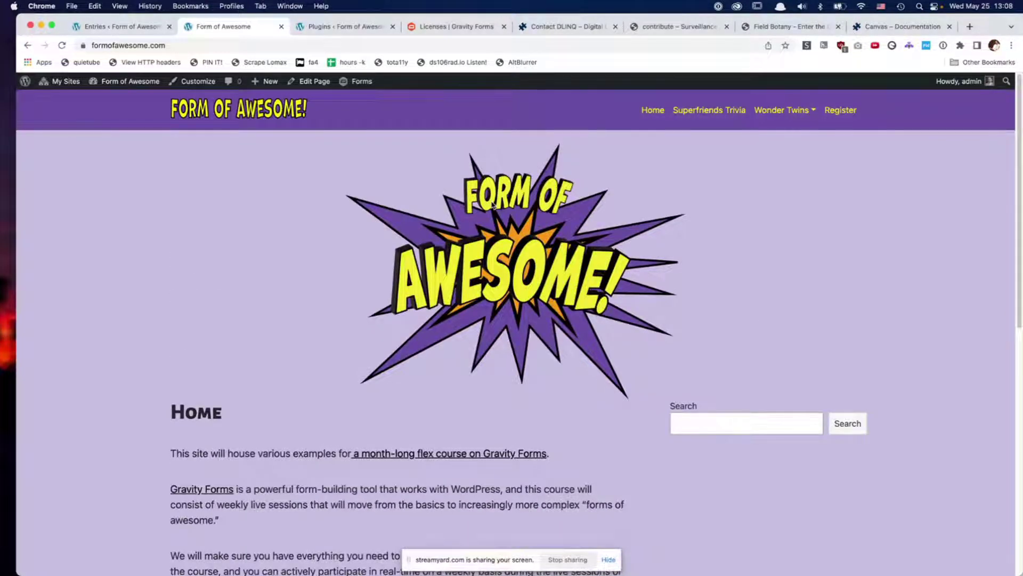
Step: Add the User IP and Entry Id columns to the feedback form's entries table
{"action": "left_click", "coordinate": [111, 28]}
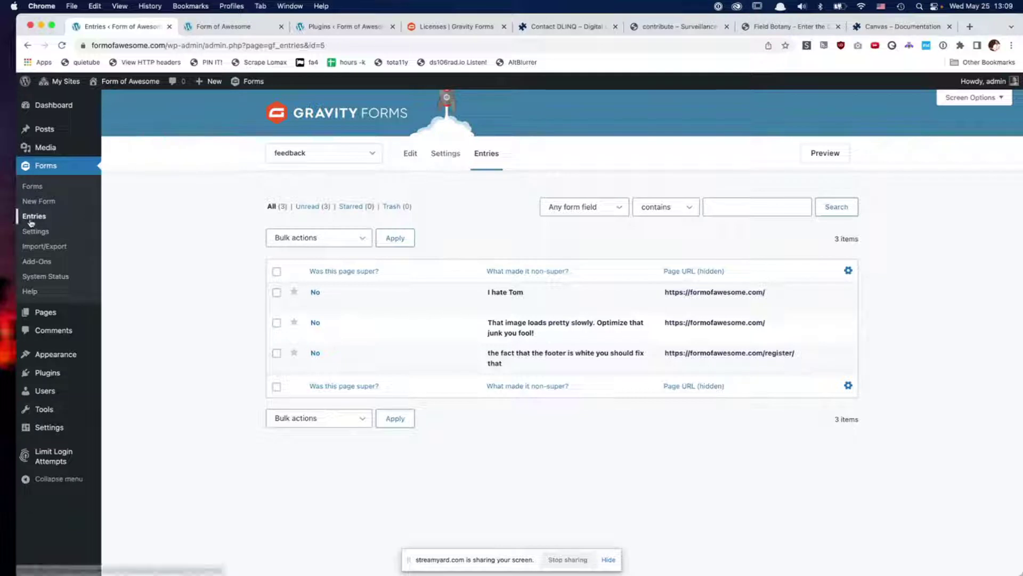
{"action": "left_click", "coordinate": [360, 159]}
{"action": "left_click", "coordinate": [217, 228]}
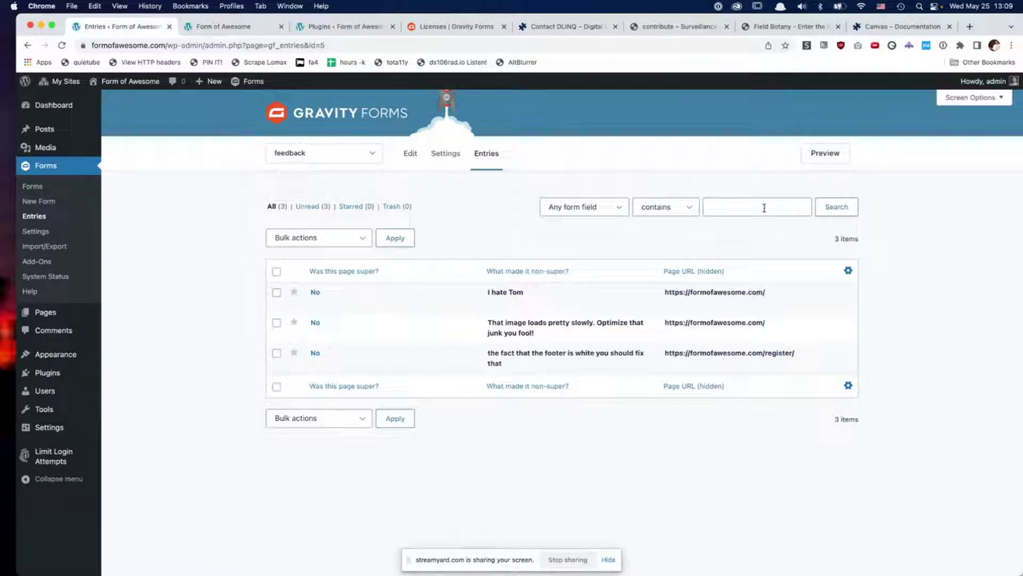
{"action": "left_click", "coordinate": [848, 270]}
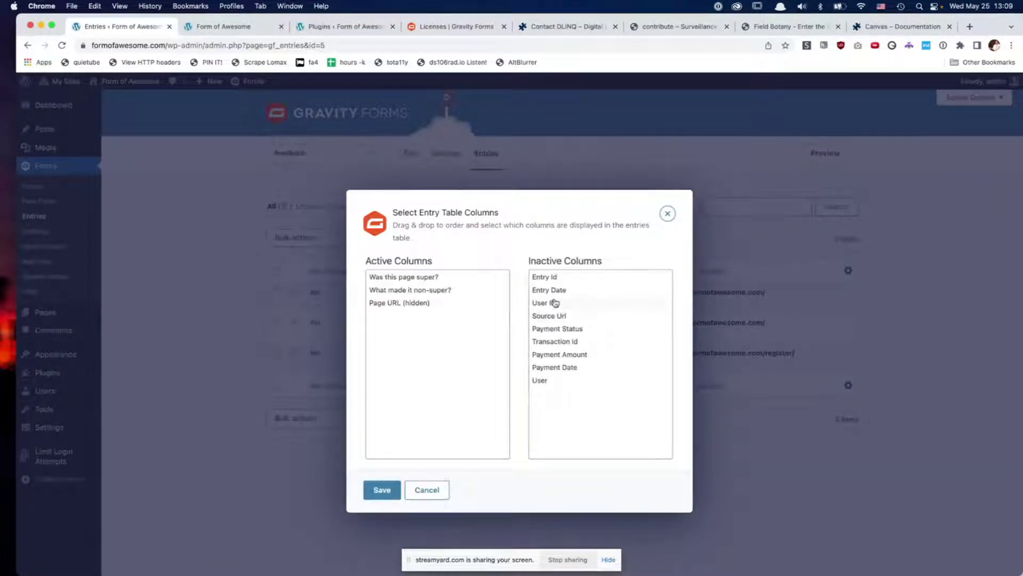
{"action": "left_click_drag", "start_coordinate": [554, 302], "coordinate": [429, 334]}
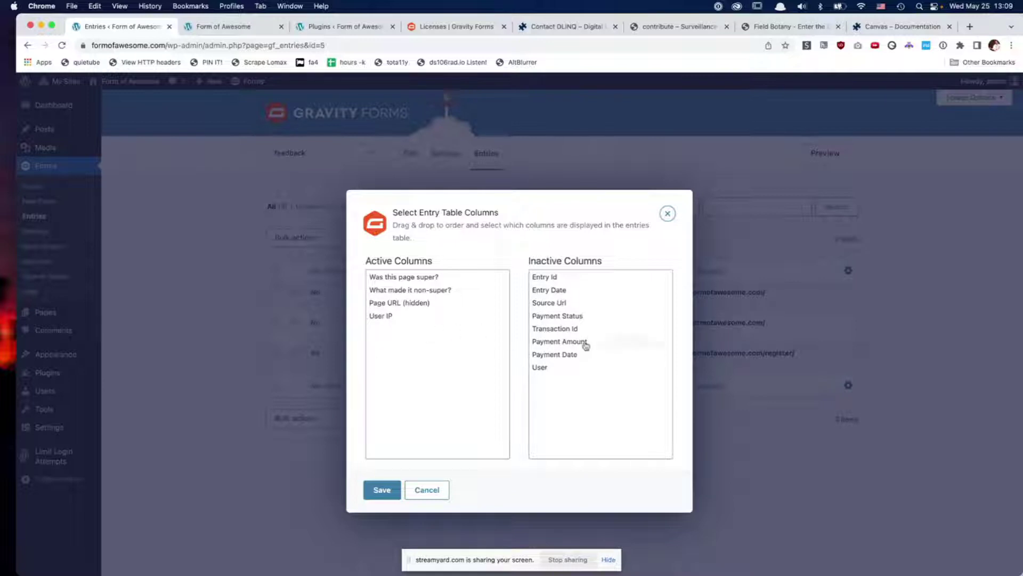
{"action": "left_click_drag", "start_coordinate": [550, 277], "coordinate": [434, 337]}
{"action": "left_click", "coordinate": [383, 489]}
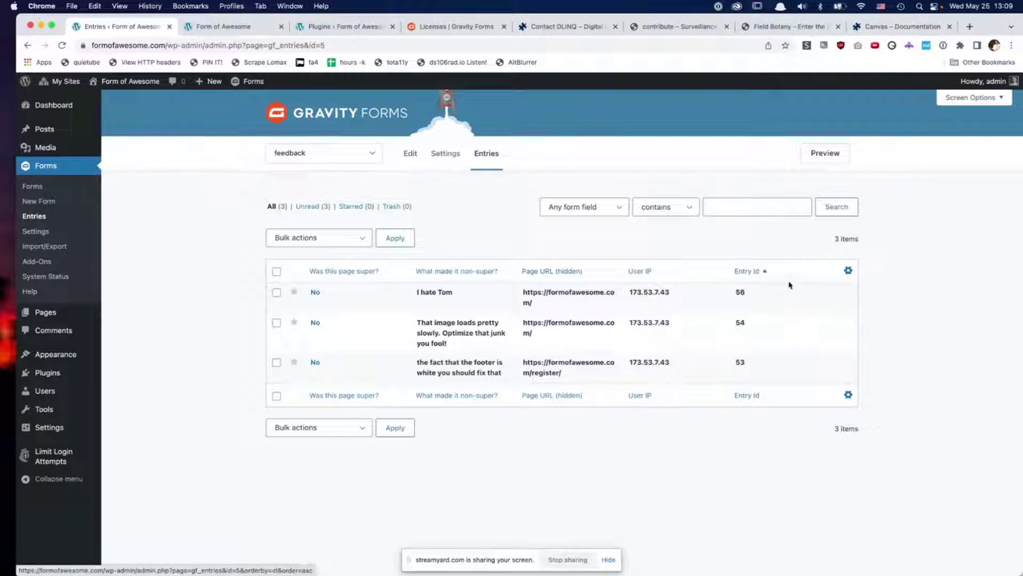
Step: Open the first feedback entry and review its answers, submission details and notes
{"action": "mouse_move", "coordinate": [720, 288]}
{"action": "left_click", "coordinate": [323, 302]}
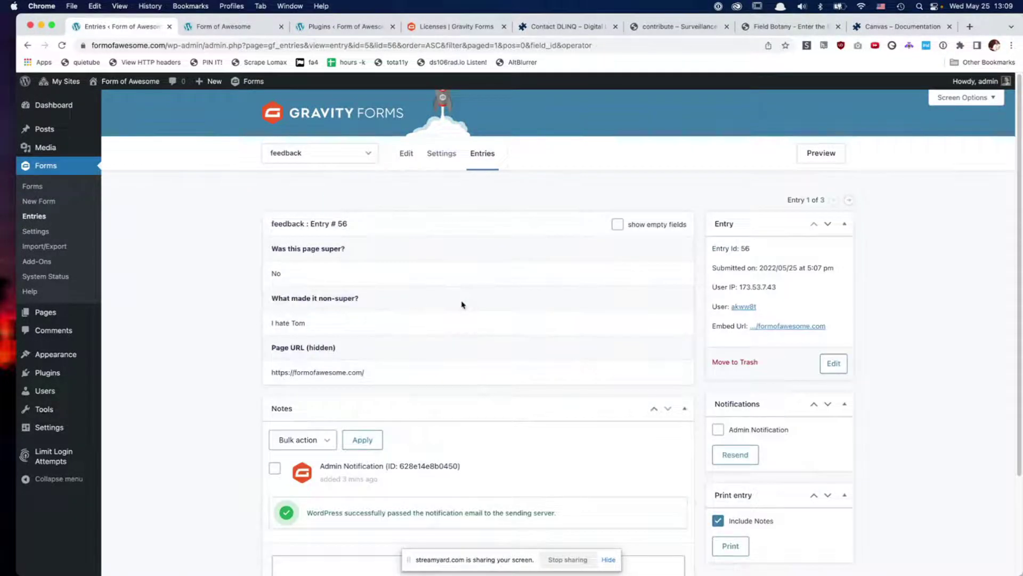
{"action": "scroll", "coordinate": [462, 305], "scroll_direction": "down", "scroll_amount": 1}
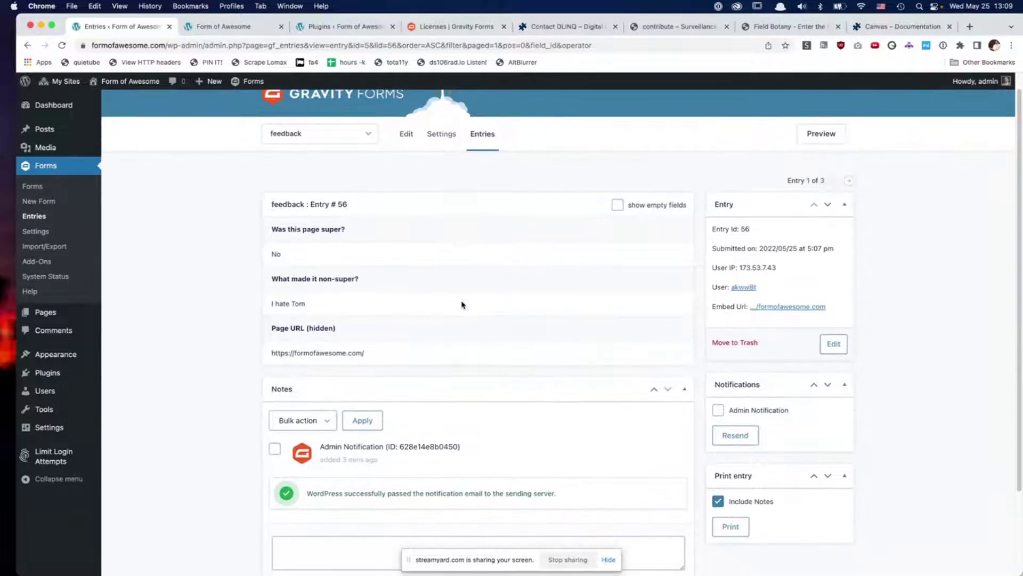
{"action": "scroll", "coordinate": [463, 313], "scroll_direction": "down", "scroll_amount": 5}
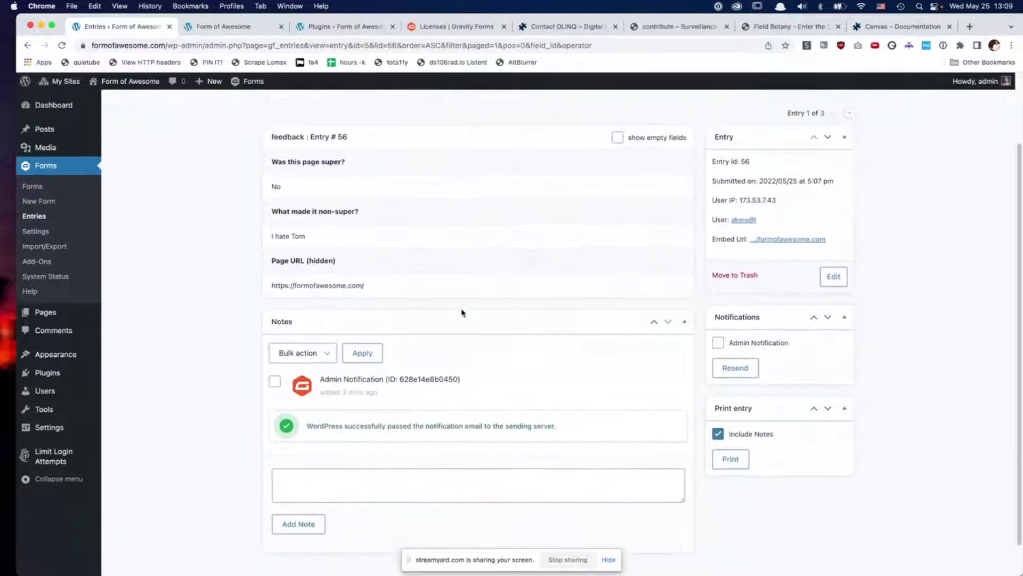
{"action": "left_click", "coordinate": [364, 440]}
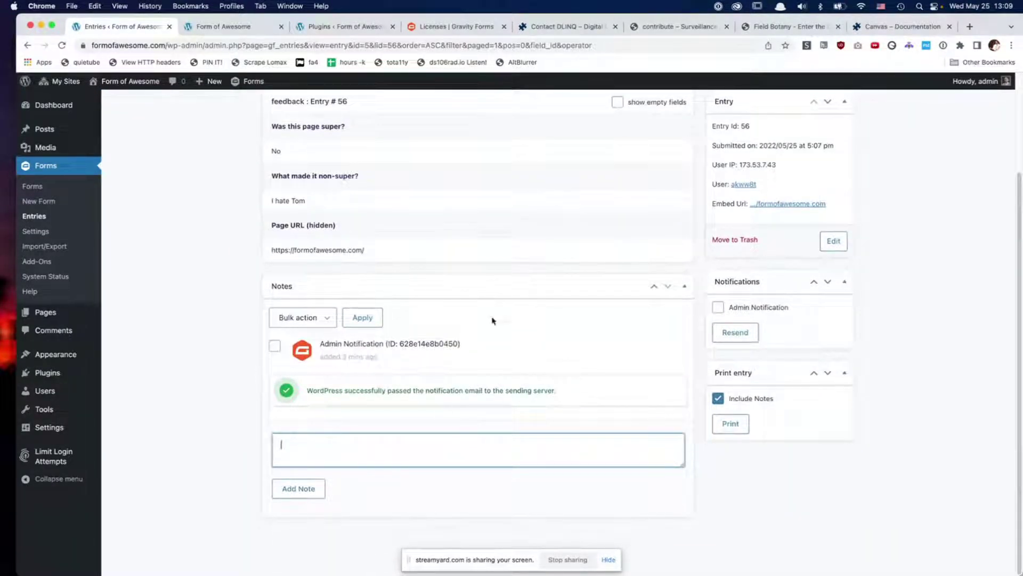
{"action": "scroll", "coordinate": [944, 291], "scroll_direction": "up", "scroll_amount": 6}
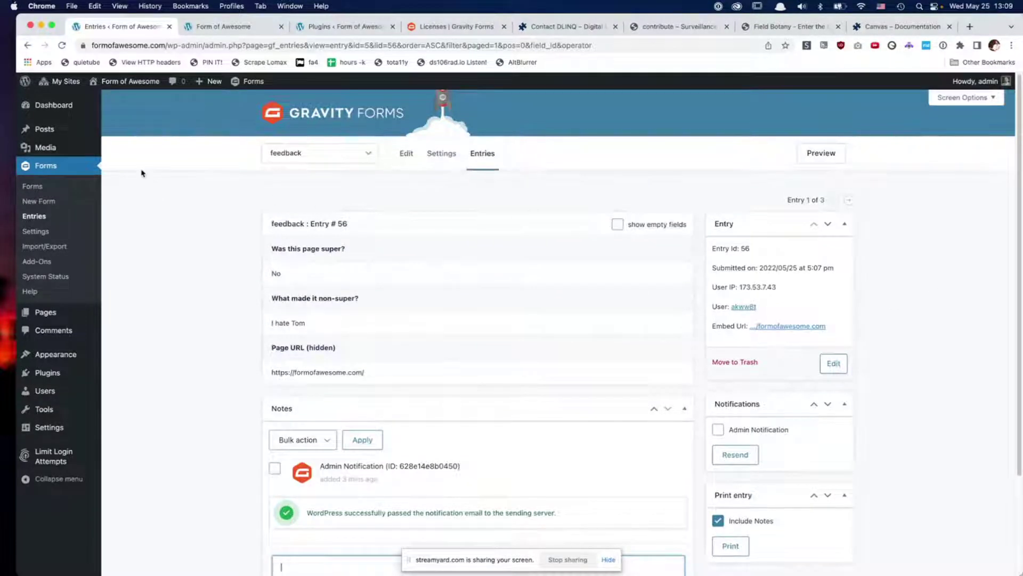
Step: Open the entries export page and select the dynamic population form to view its exportable fields
{"action": "left_click", "coordinate": [69, 249]}
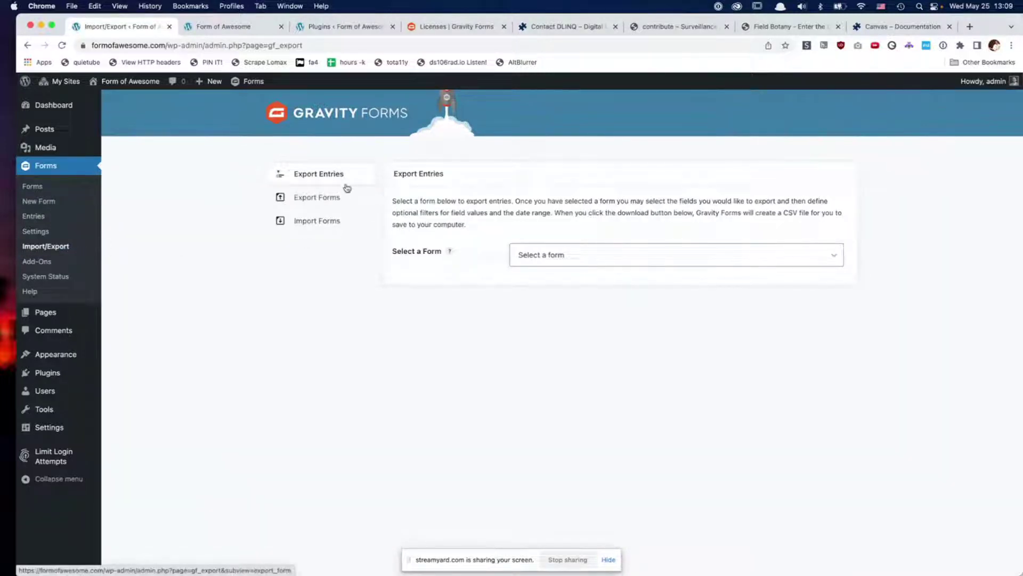
{"action": "left_click", "coordinate": [603, 258]}
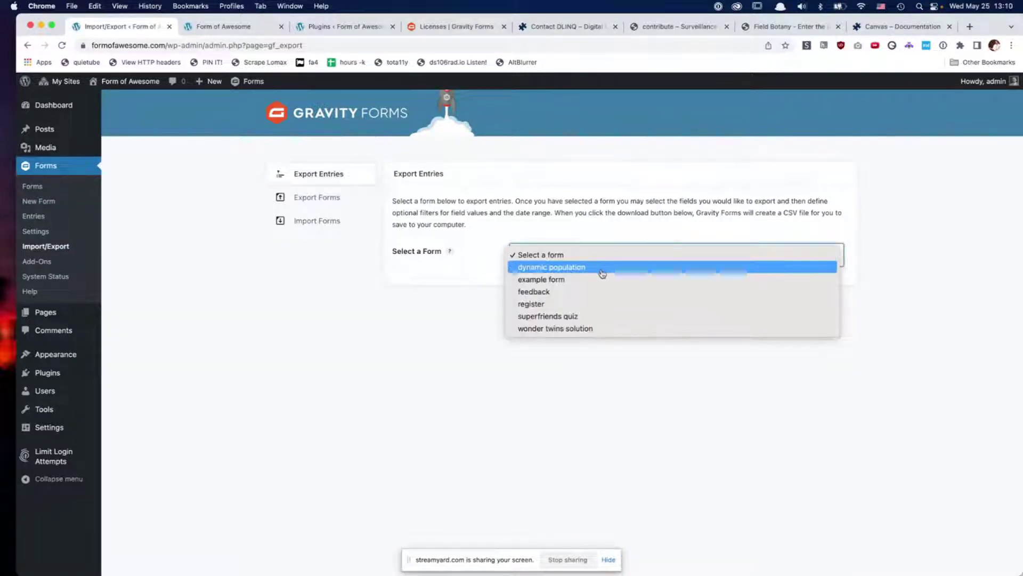
{"action": "left_click", "coordinate": [602, 267]}
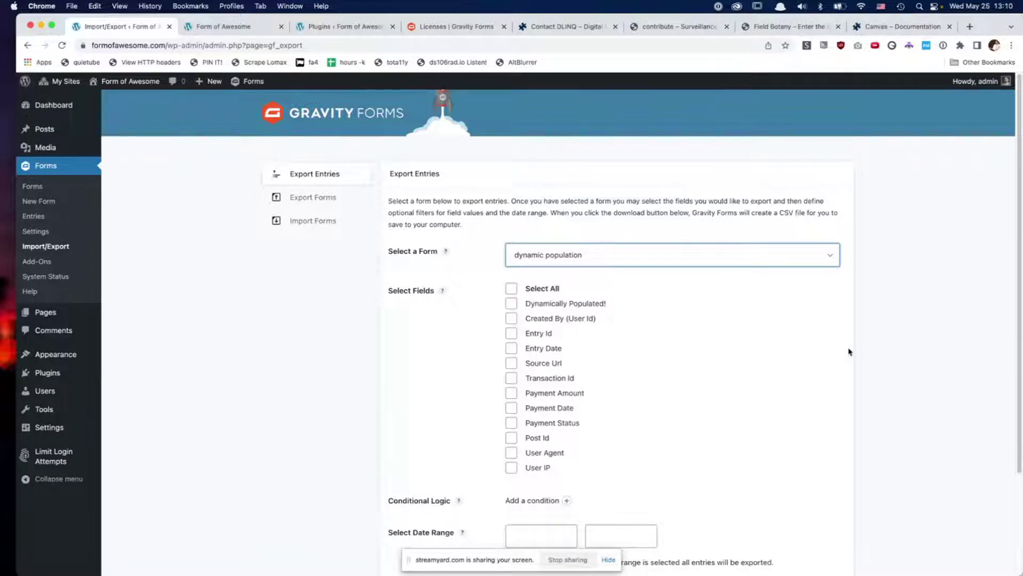
{"action": "left_click", "coordinate": [910, 297]}
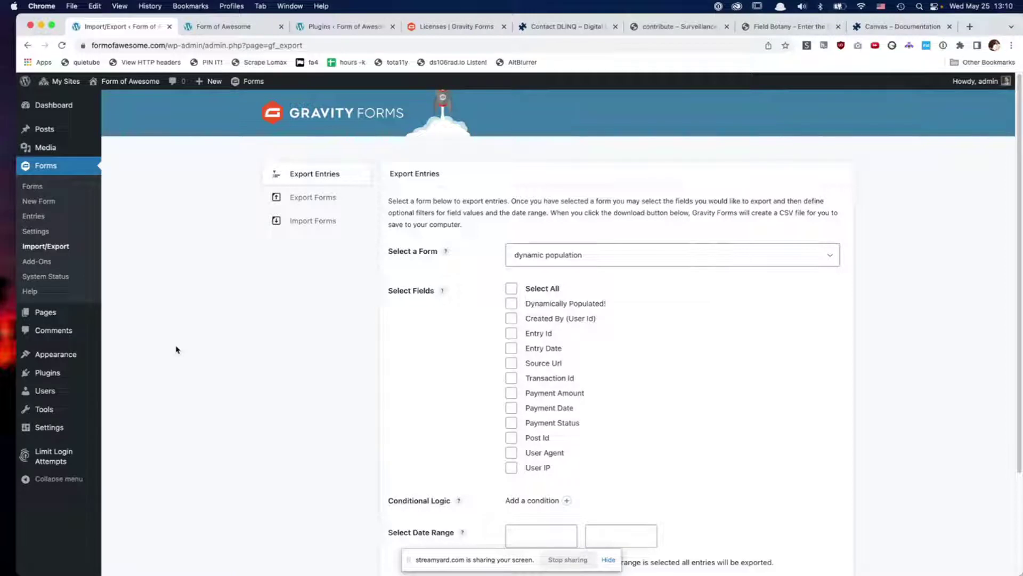
Step: View the list of all forms and look over the Form of Awesome home page
{"action": "left_click", "coordinate": [32, 186]}
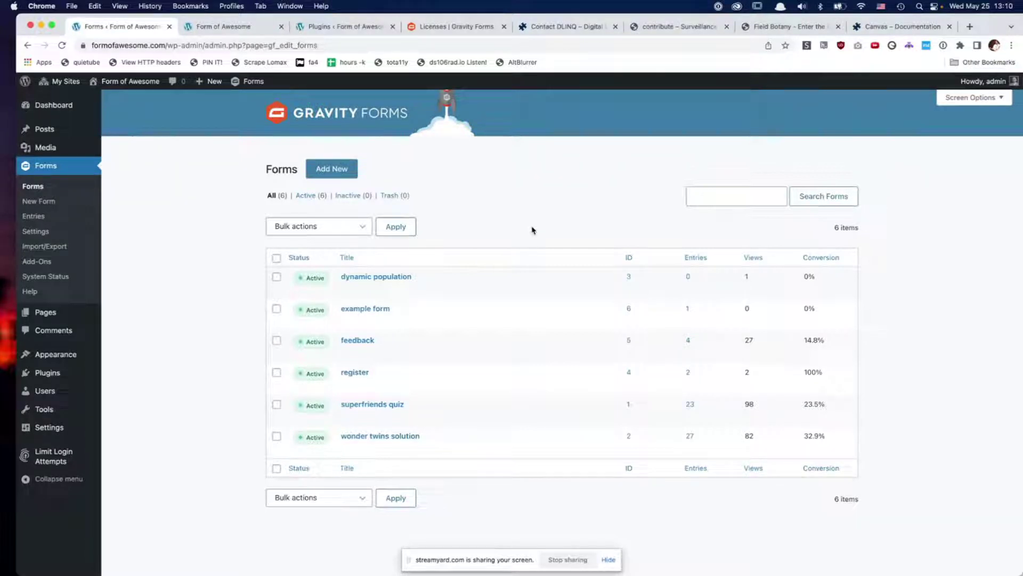
{"action": "left_click", "coordinate": [233, 28]}
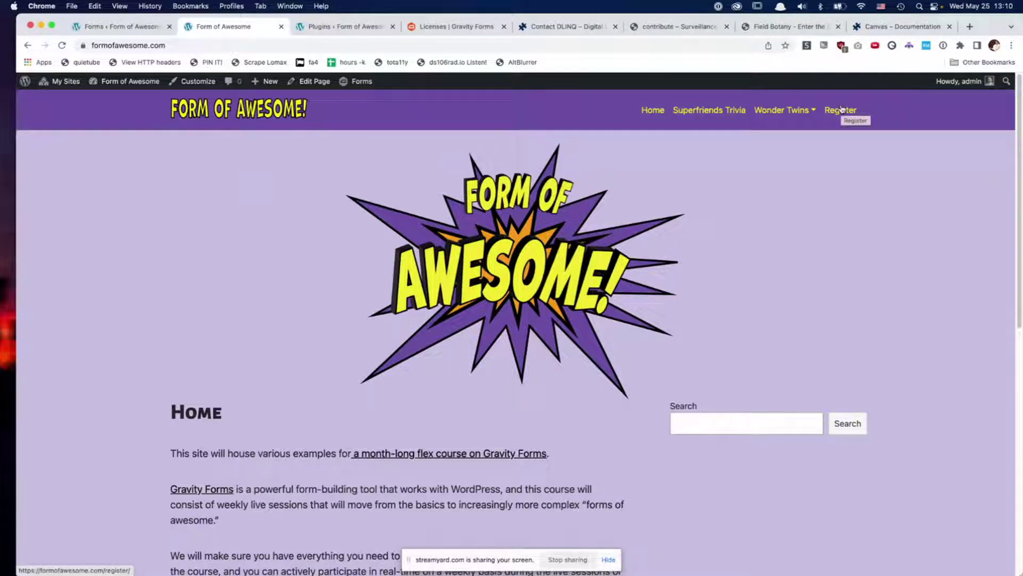
{"action": "scroll", "coordinate": [640, 230], "scroll_direction": "down", "scroll_amount": 5}
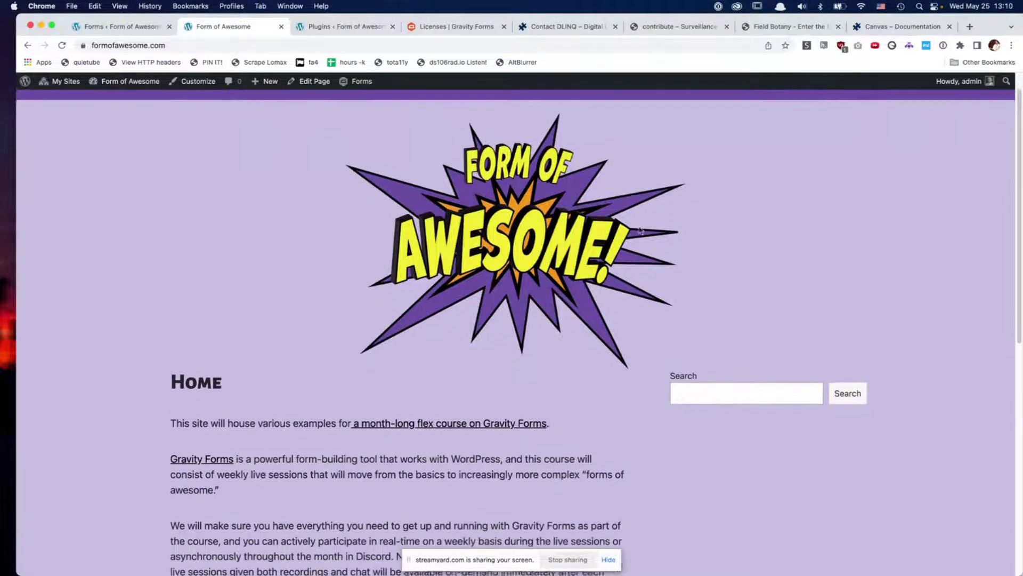
{"action": "scroll", "coordinate": [640, 230], "scroll_direction": "down", "scroll_amount": 2}
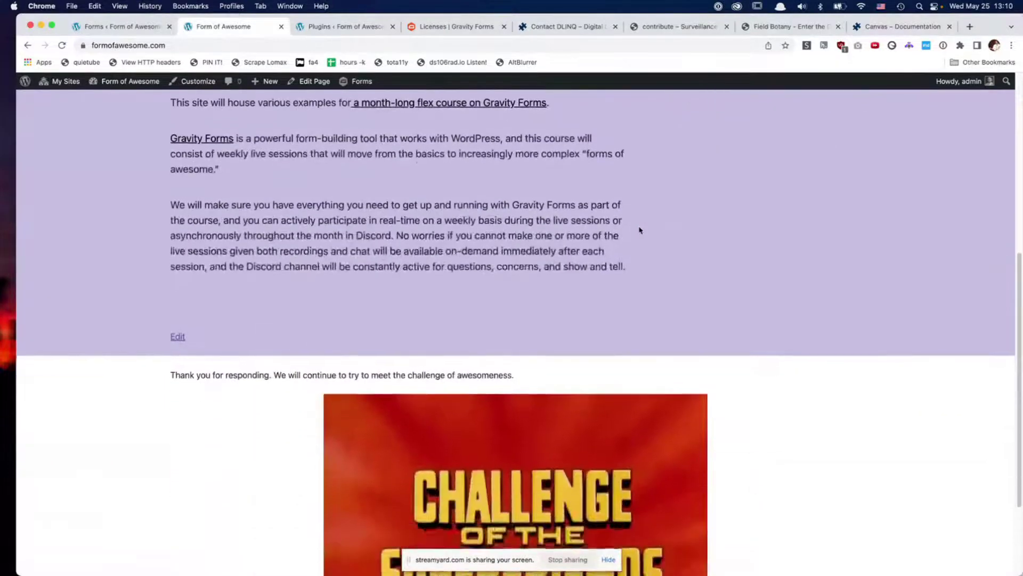
{"action": "scroll", "coordinate": [640, 230], "scroll_direction": "up", "scroll_amount": 7}
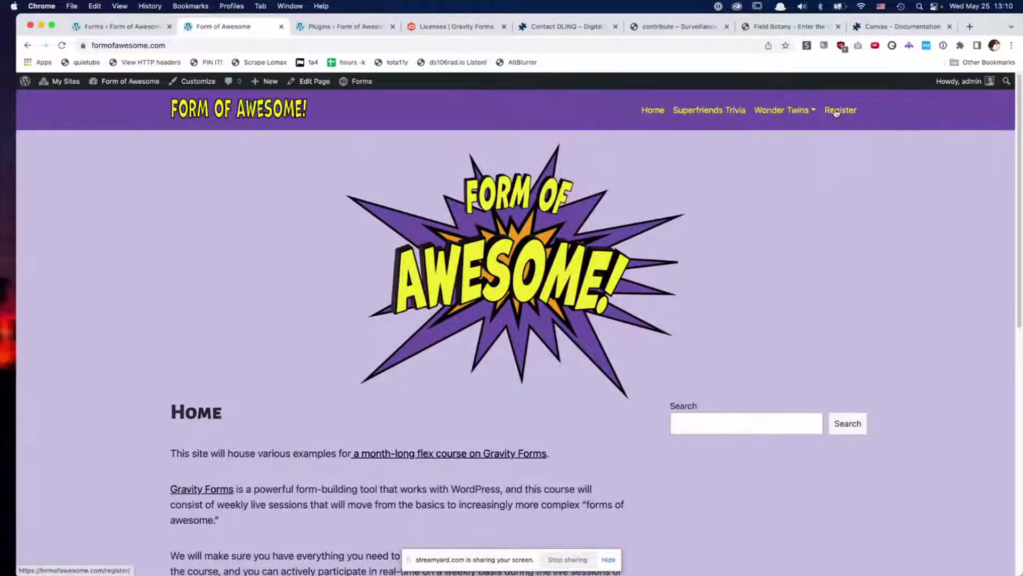
Step: Open the Superfriends Trivia page on the Form of Awesome site and select its web address
{"action": "left_click", "coordinate": [716, 111]}
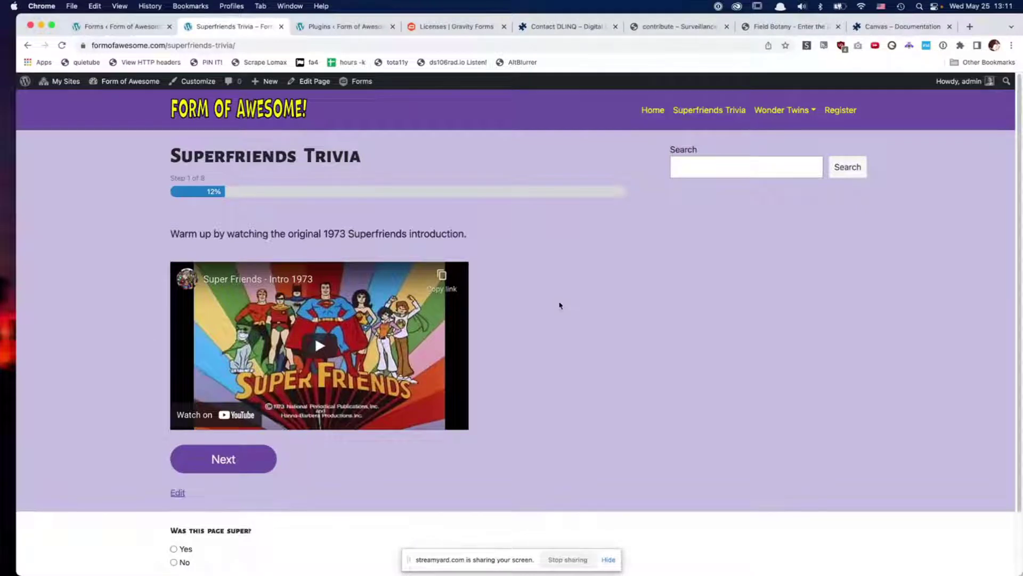
{"action": "left_click", "coordinate": [138, 33]}
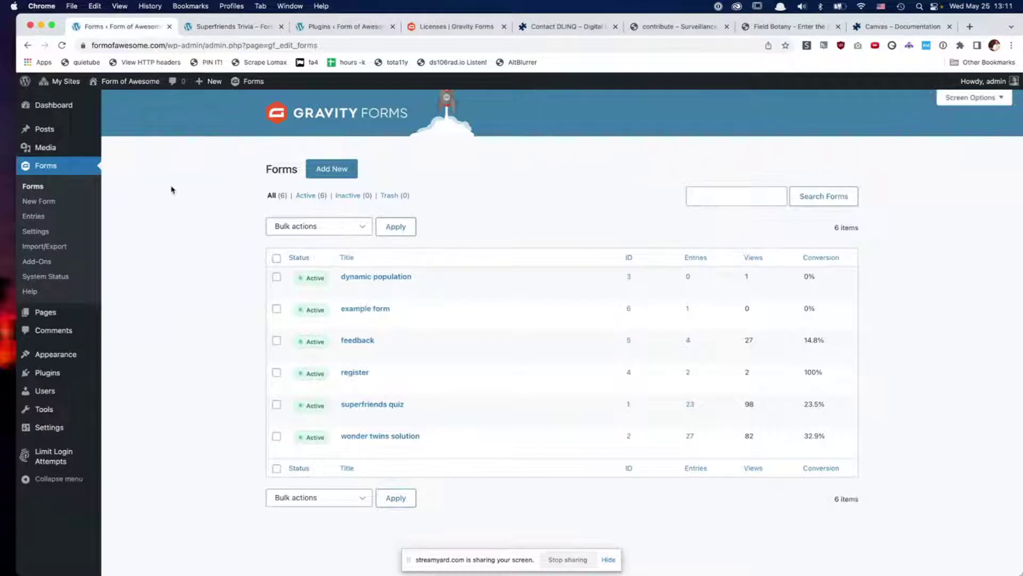
{"action": "left_click", "coordinate": [234, 26]}
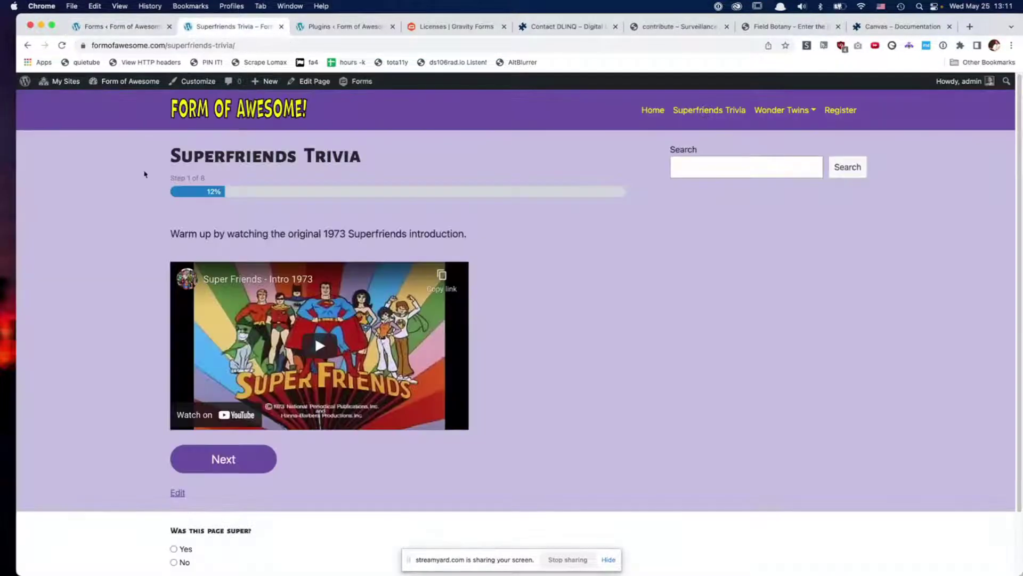
{"action": "left_click", "coordinate": [217, 46]}
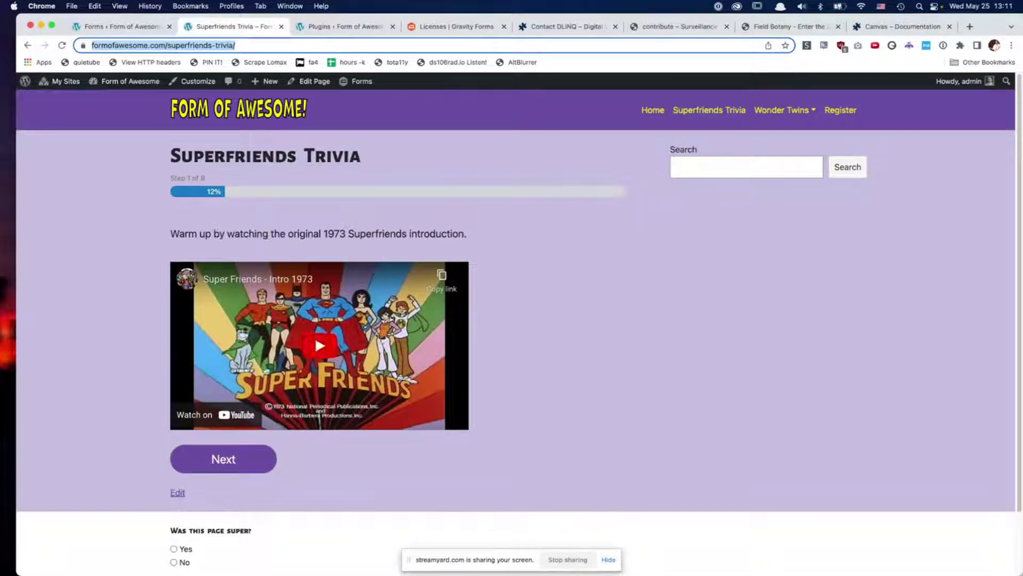
Step: Start the trivia quiz, answer the villain question with Goodfellow's Effort-Eliminating Computer, and read the answer explanation
{"action": "left_click", "coordinate": [220, 460]}
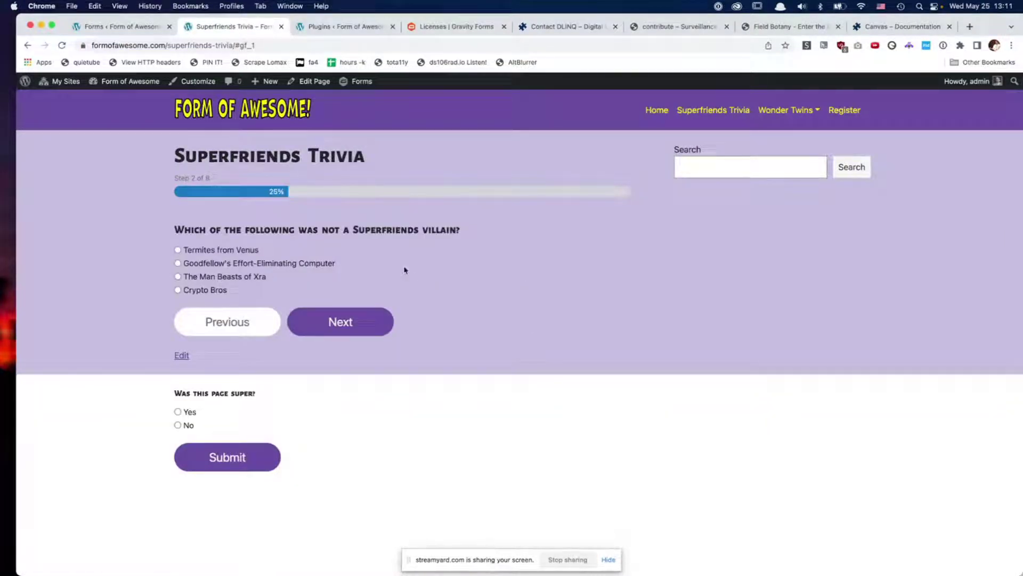
{"action": "left_click", "coordinate": [216, 264]}
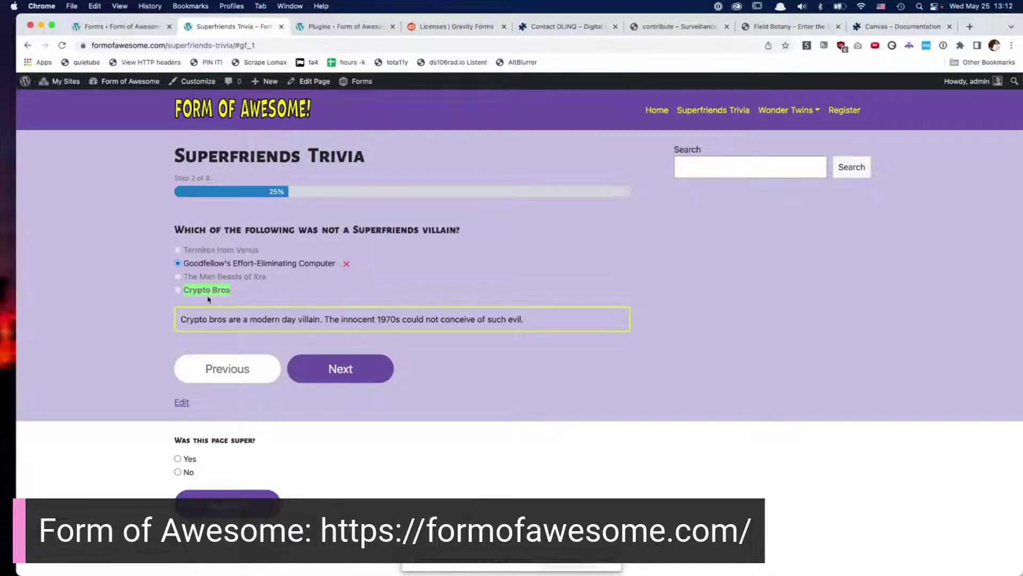
{"action": "left_click_drag", "start_coordinate": [320, 316], "coordinate": [535, 334]}
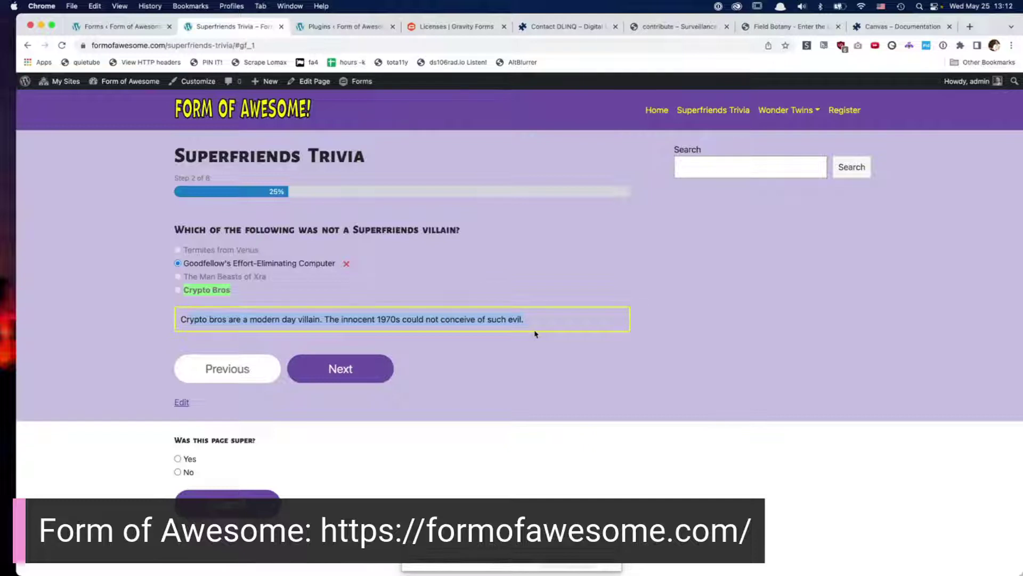
{"action": "left_click", "coordinate": [528, 359]}
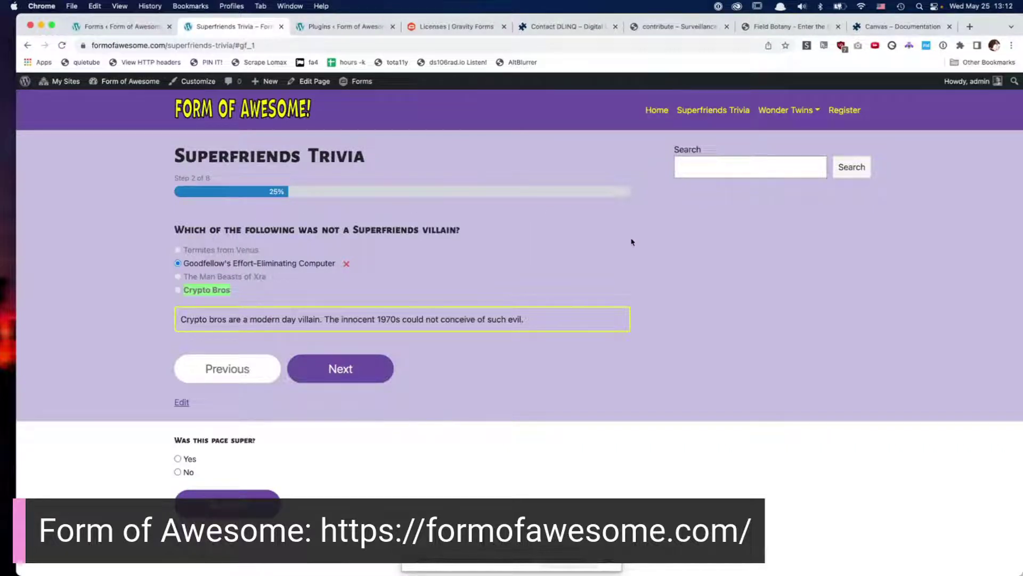
Step: Open the superfriends quiz in the form editor and examine its Wonder Twins question and the fields that follow
{"action": "left_click", "coordinate": [134, 27]}
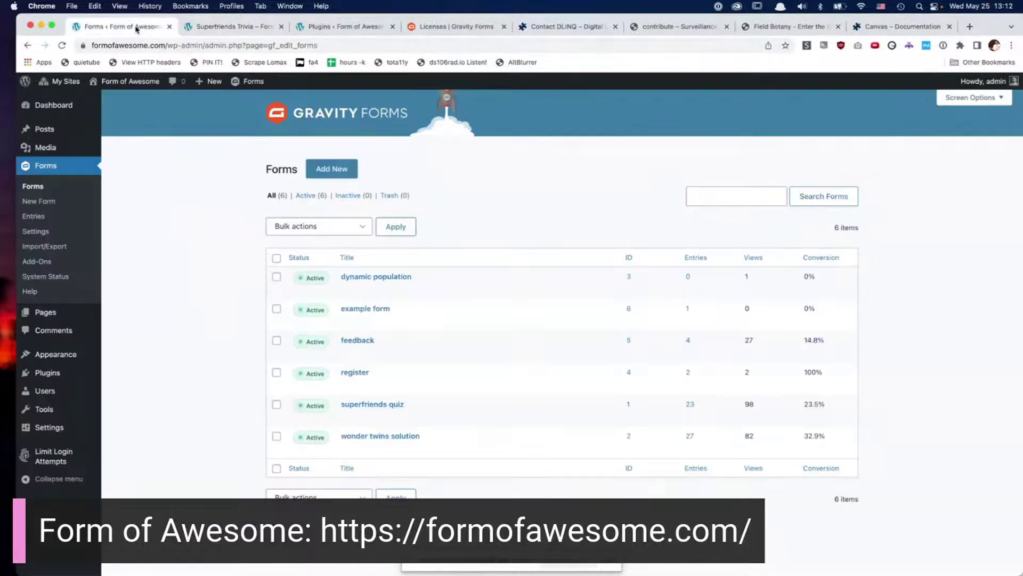
{"action": "mouse_move", "coordinate": [346, 418]}
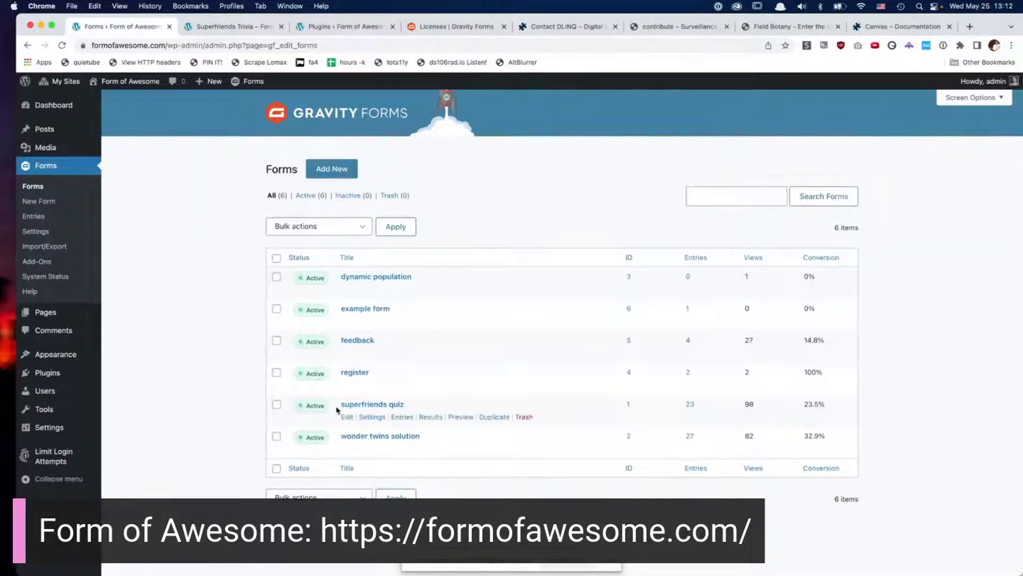
{"action": "left_click", "coordinate": [347, 417]}
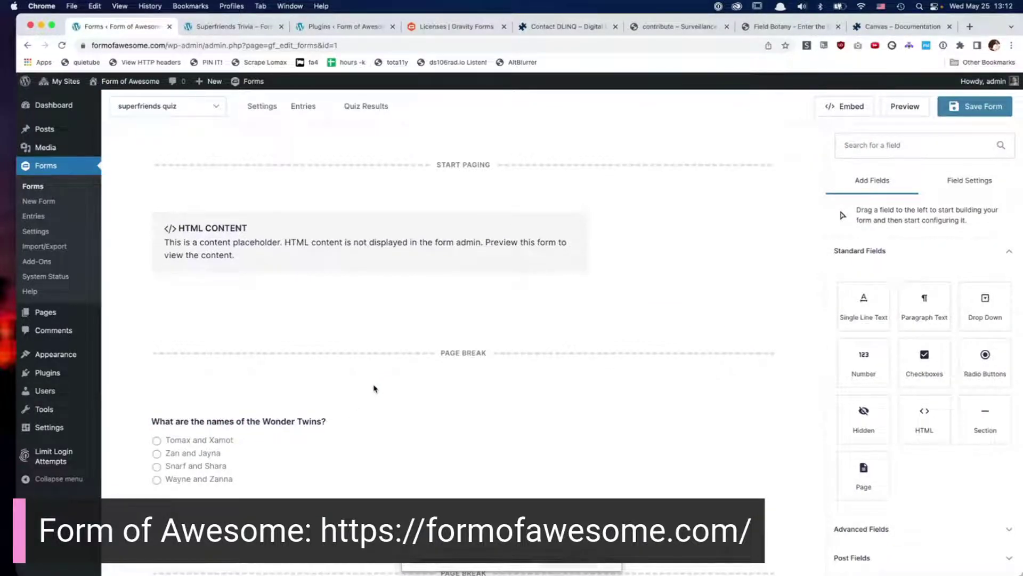
{"action": "scroll", "coordinate": [375, 388], "scroll_direction": "down", "scroll_amount": 4}
{"action": "left_click", "coordinate": [379, 364]}
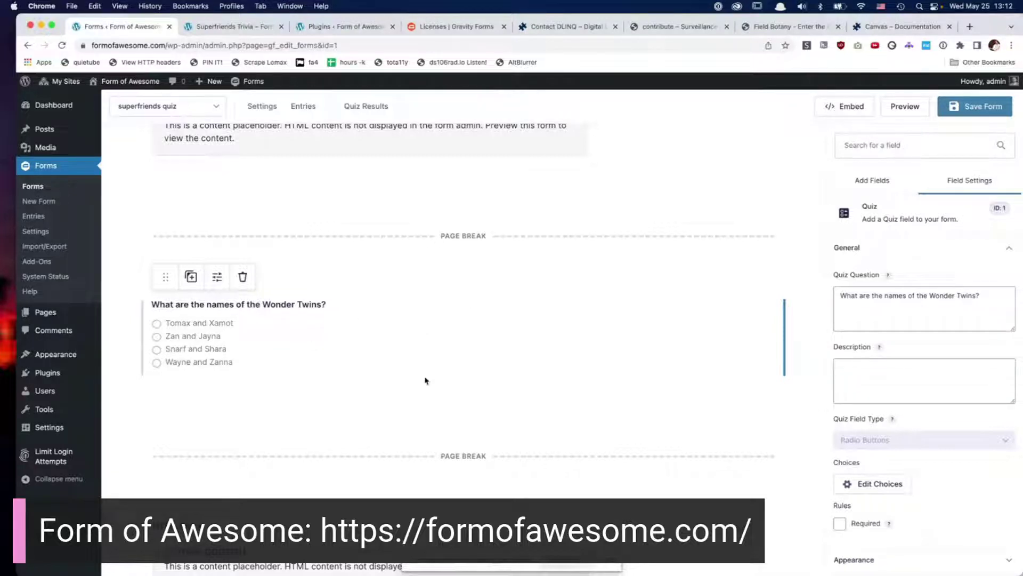
{"action": "scroll", "coordinate": [462, 394], "scroll_direction": "down", "scroll_amount": 1}
{"action": "scroll", "coordinate": [462, 394], "scroll_direction": "down", "scroll_amount": 5}
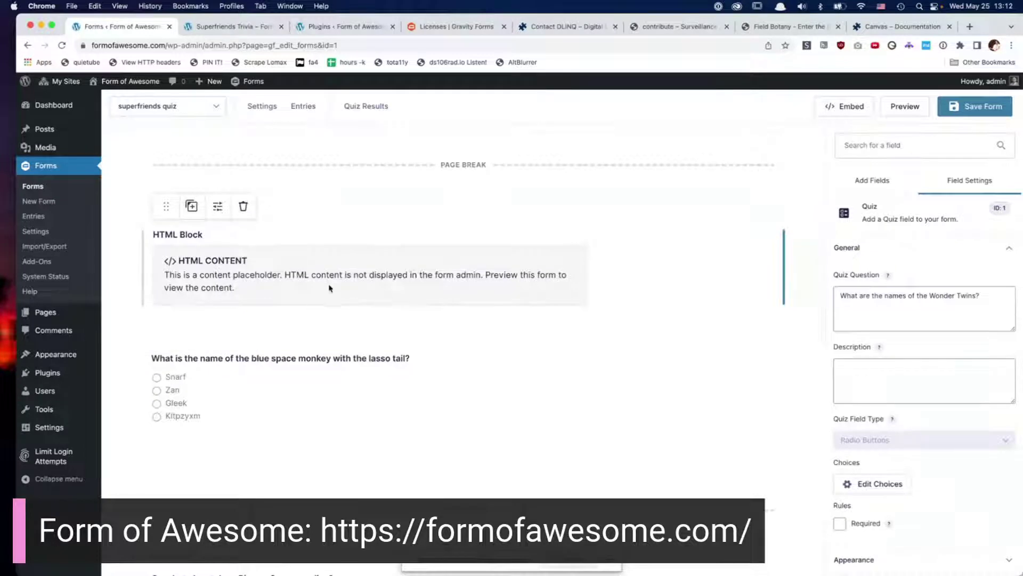
Step: Show the settings of the HTML block above the blue space monkey question and enlarge its content box to reveal the full image code
{"action": "left_click", "coordinate": [428, 292]}
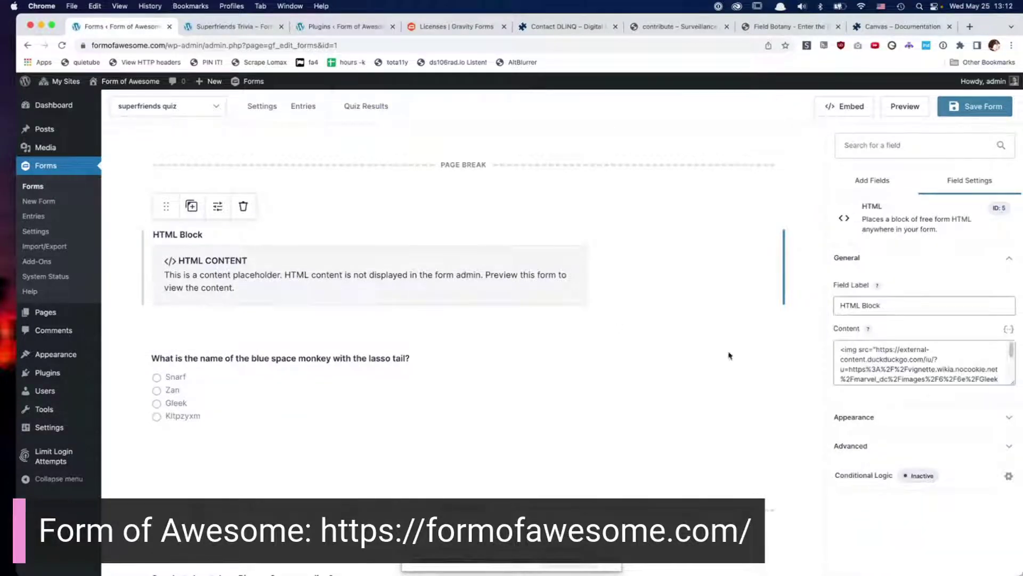
{"action": "left_click_drag", "start_coordinate": [1011, 382], "coordinate": [1013, 425]}
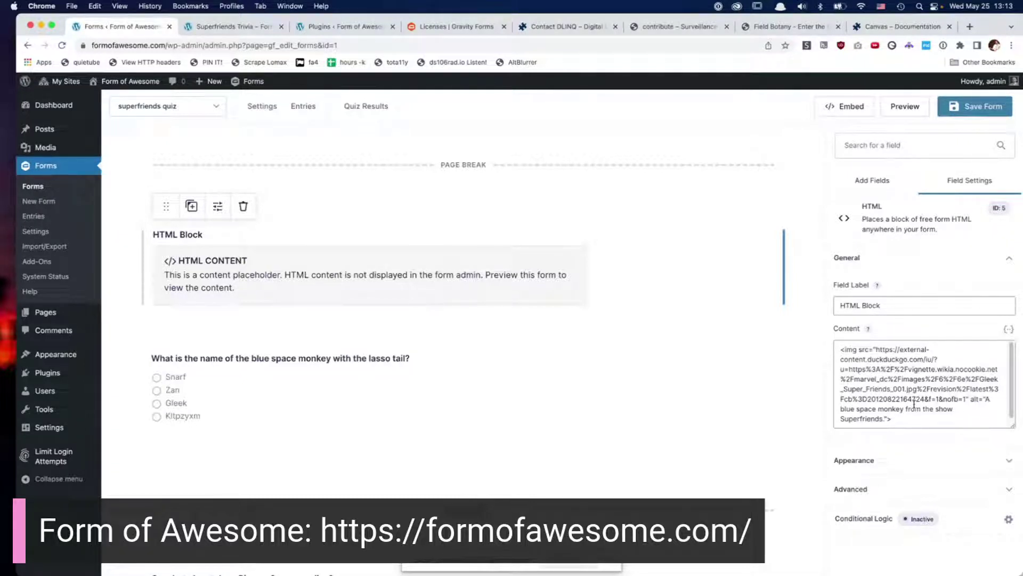
Step: Examine the answer choices and answer explanation of the blue space monkey question, and close its choices editor
{"action": "mouse_move", "coordinate": [434, 384]}
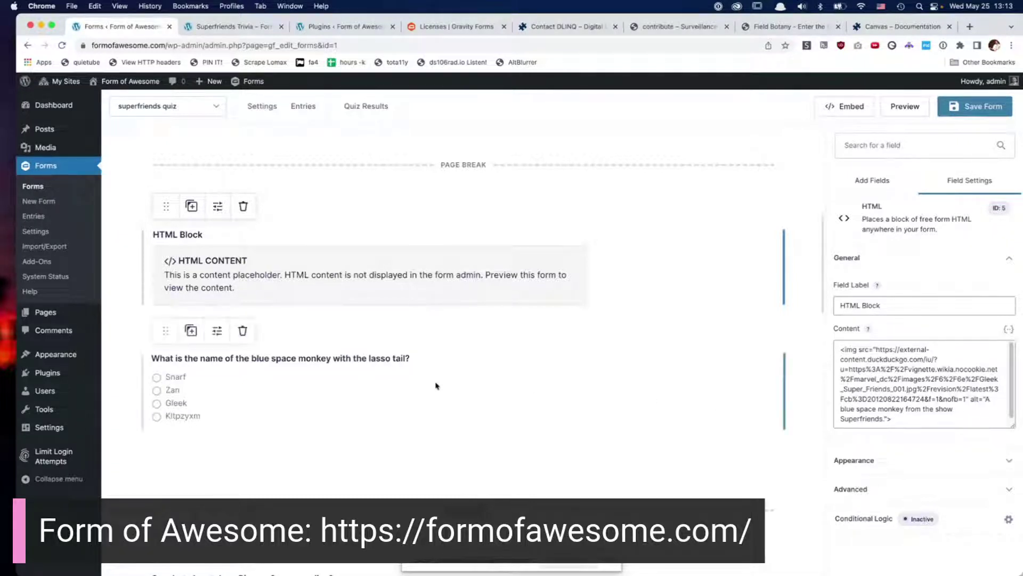
{"action": "left_click", "coordinate": [391, 380]}
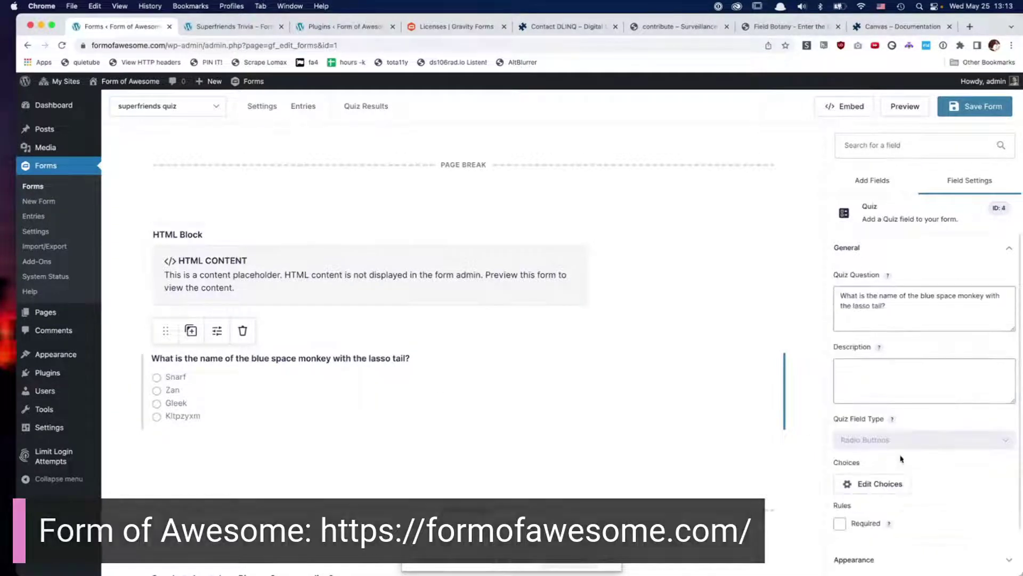
{"action": "left_click", "coordinate": [864, 486]}
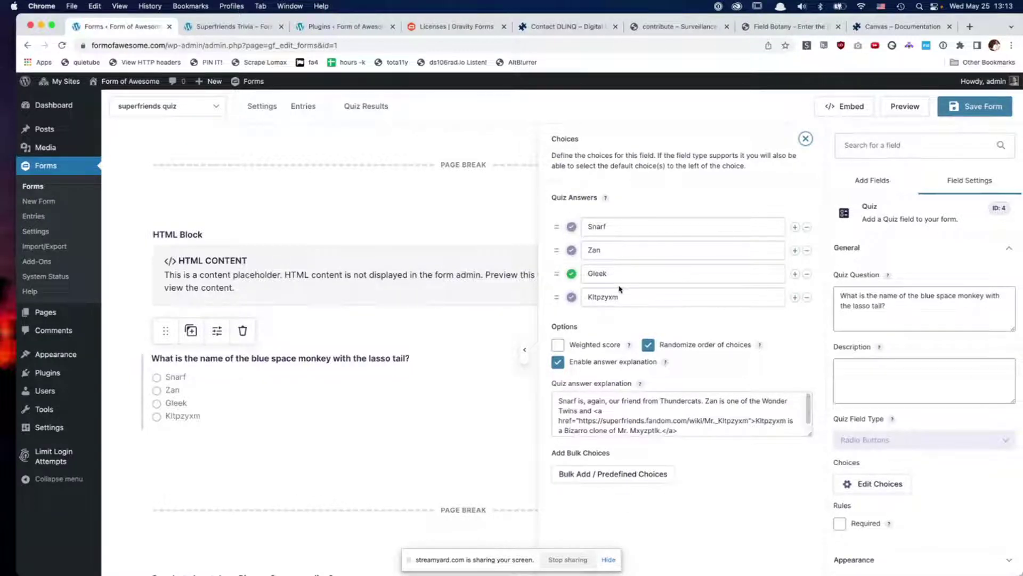
{"action": "mouse_move", "coordinate": [556, 249]}
{"action": "left_mouse_down"}
{"action": "mouse_move", "coordinate": [554, 223]}
{"action": "mouse_move", "coordinate": [554, 258]}
{"action": "mouse_move", "coordinate": [555, 248]}
{"action": "left_mouse_up"}
{"action": "double_click", "coordinate": [649, 420]}
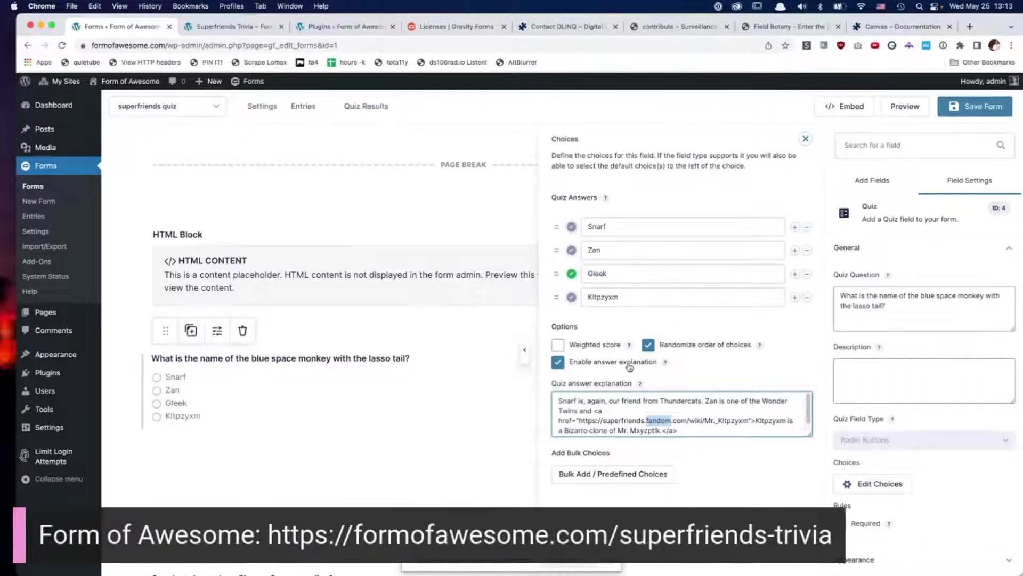
{"action": "triple_click", "coordinate": [591, 410]}
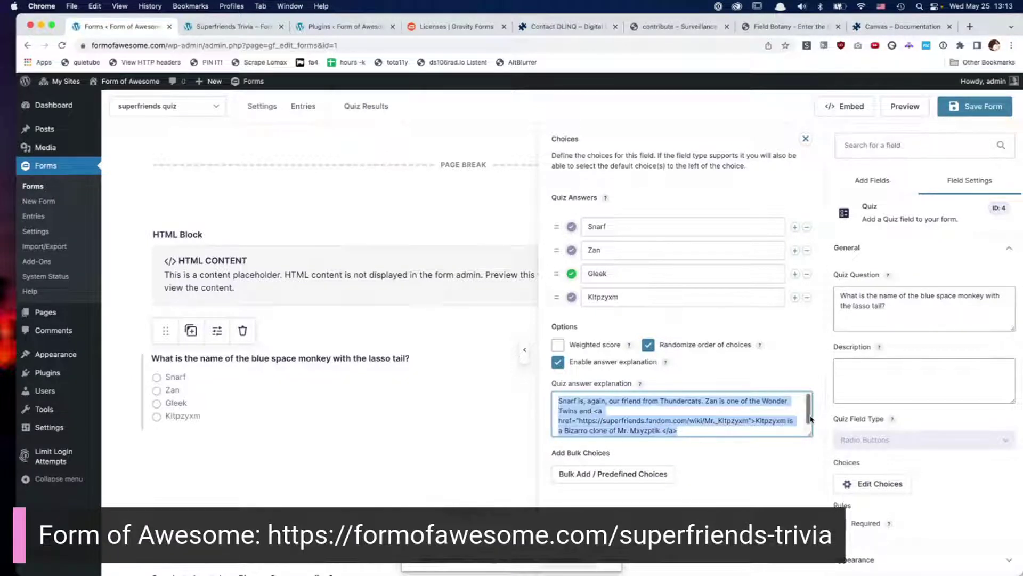
{"action": "scroll", "coordinate": [811, 421], "scroll_direction": "down", "scroll_amount": 1}
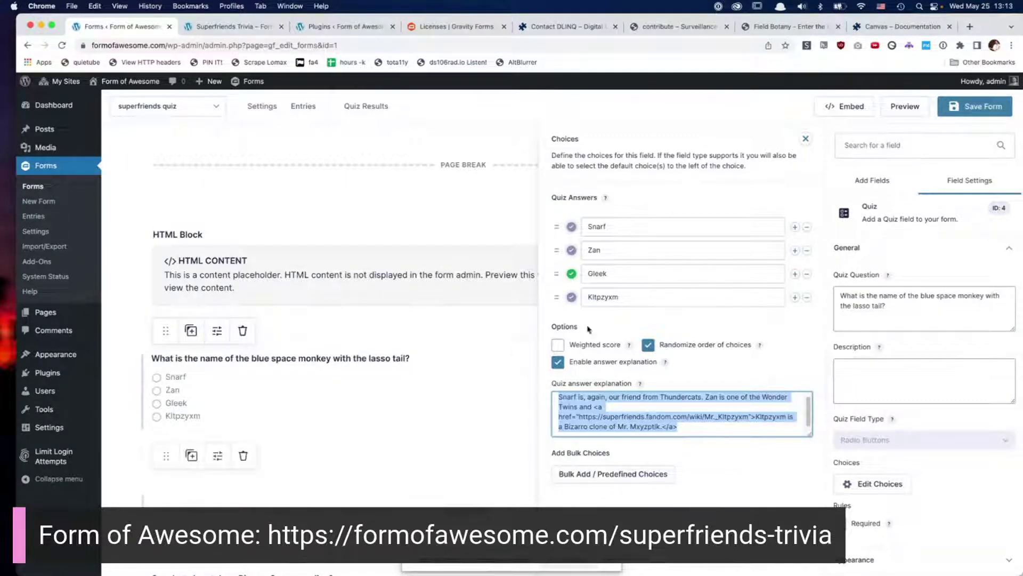
{"action": "left_click", "coordinate": [804, 140]}
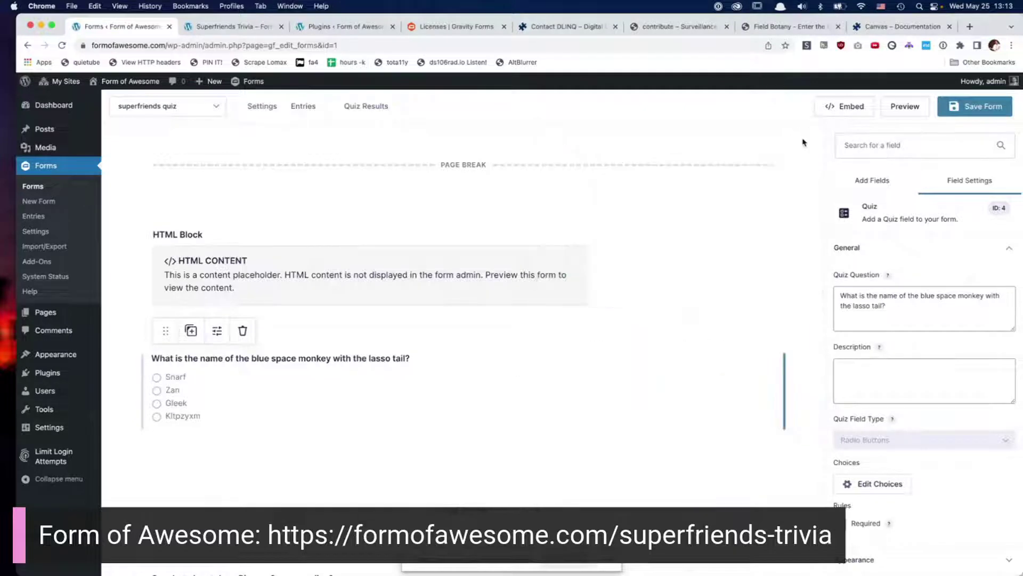
Step: Return to the list of all forms and open the Wonder Twins Conundrum page on the Form of Awesome site
{"action": "scroll", "coordinate": [187, 212], "scroll_direction": "up", "scroll_amount": 4}
{"action": "left_click", "coordinate": [42, 189]}
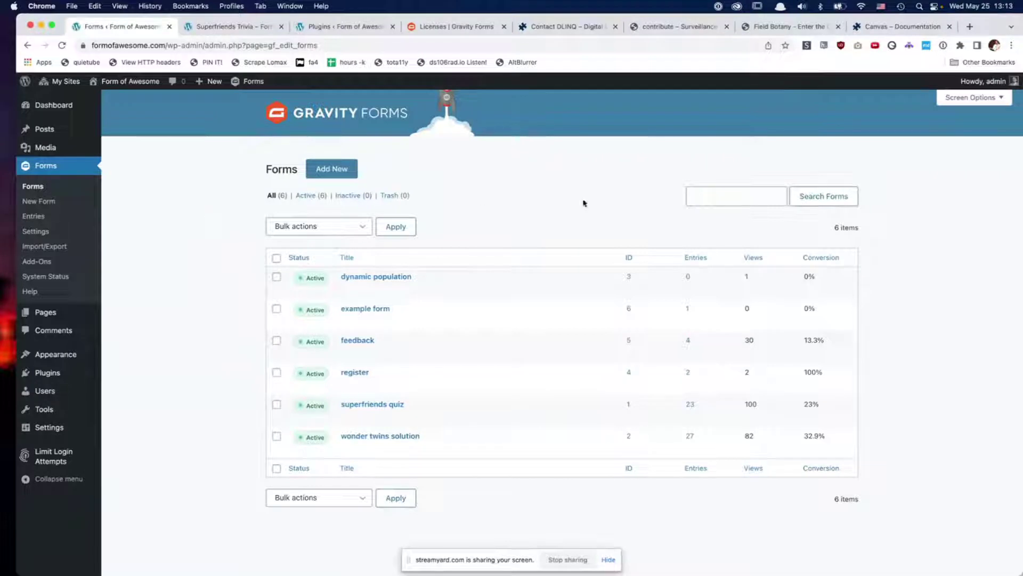
{"action": "left_click", "coordinate": [219, 27]}
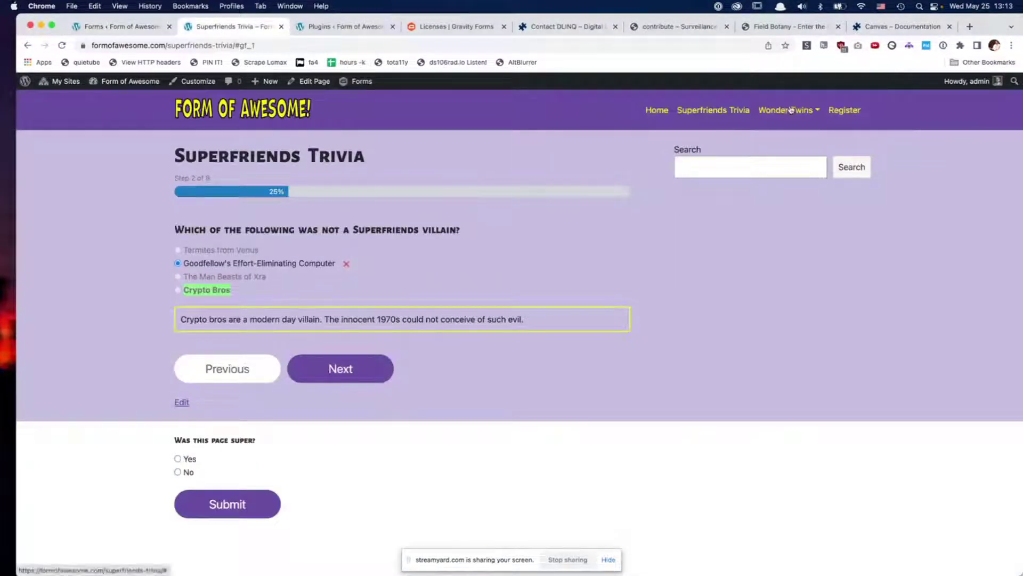
{"action": "mouse_move", "coordinate": [788, 117]}
{"action": "left_click", "coordinate": [790, 136]}
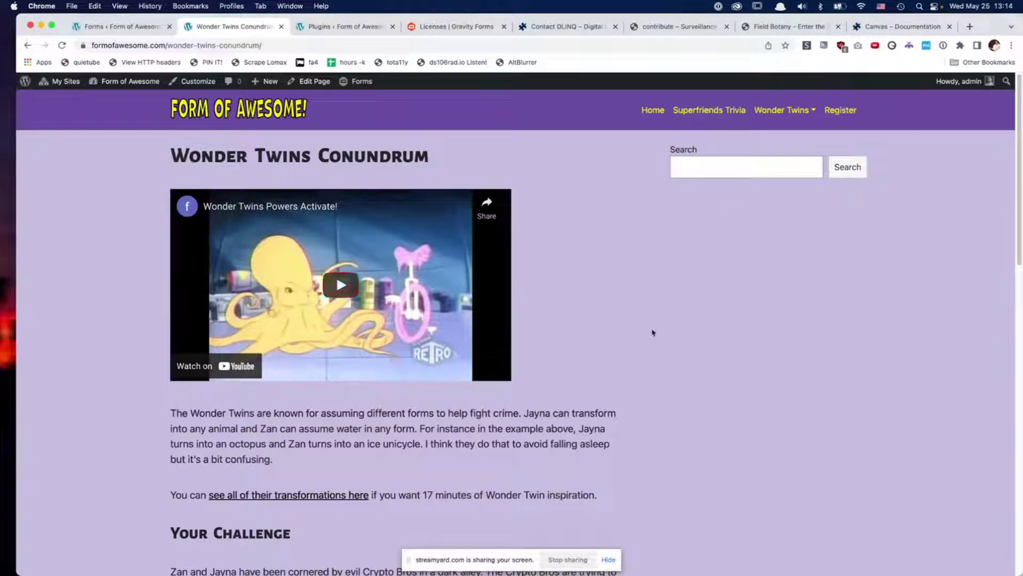
Step: Read the challenge text on the Conundrum page and examine the form's image upload fields and rationale text box
{"action": "scroll", "coordinate": [668, 336], "scroll_direction": "down", "scroll_amount": 3}
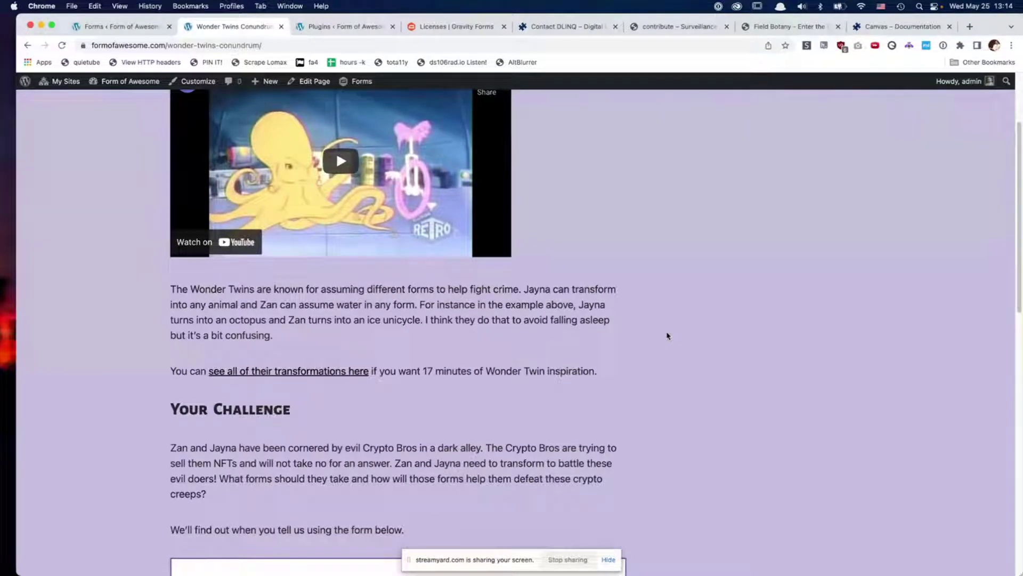
{"action": "scroll", "coordinate": [668, 336], "scroll_direction": "down", "scroll_amount": 1}
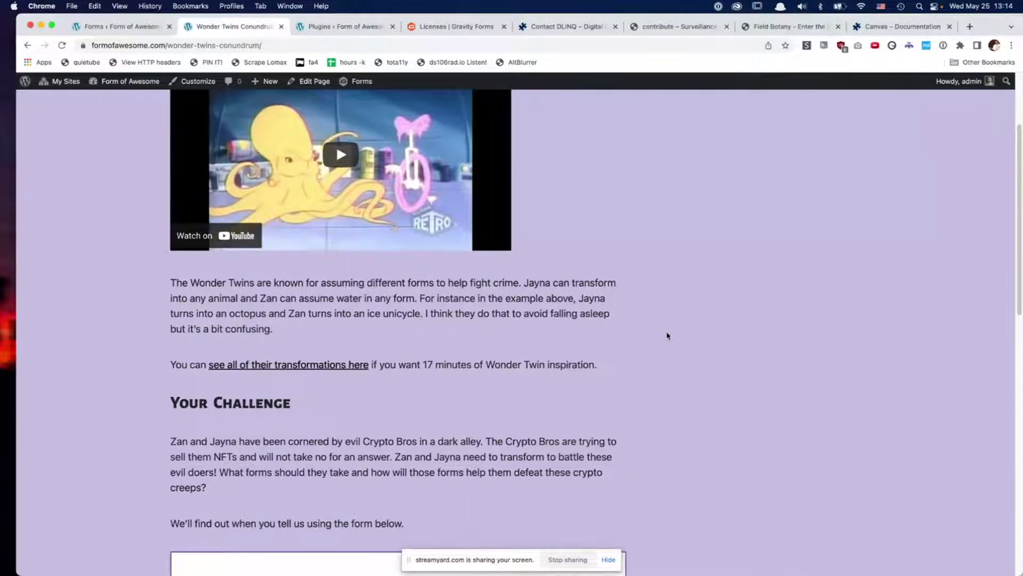
{"action": "scroll", "coordinate": [668, 336], "scroll_direction": "down", "scroll_amount": 5}
{"action": "scroll", "coordinate": [494, 172], "scroll_direction": "up", "scroll_amount": 3}
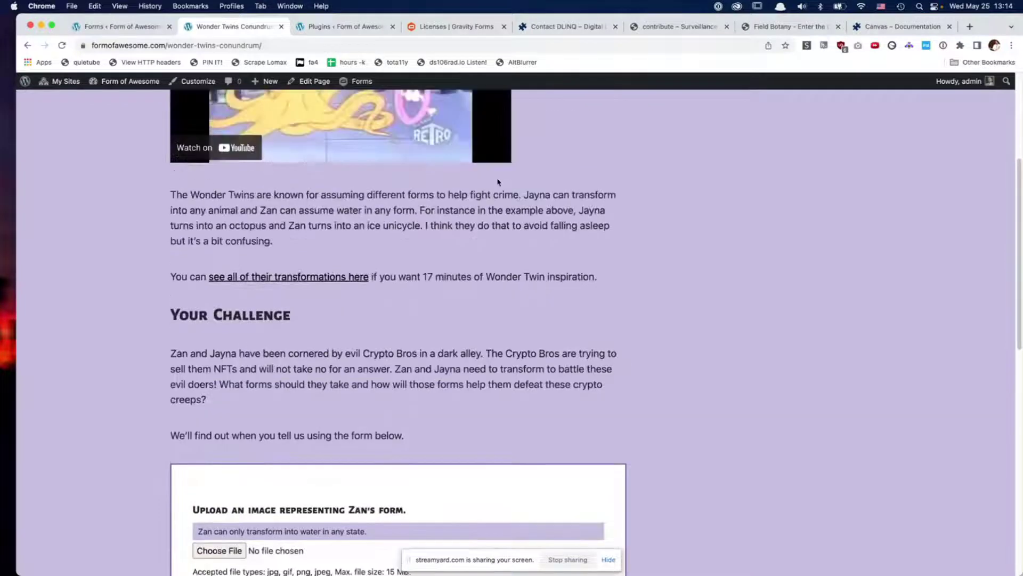
{"action": "scroll", "coordinate": [182, 302], "scroll_direction": "down", "scroll_amount": 2}
{"action": "left_click_drag", "start_coordinate": [172, 287], "coordinate": [346, 320]}
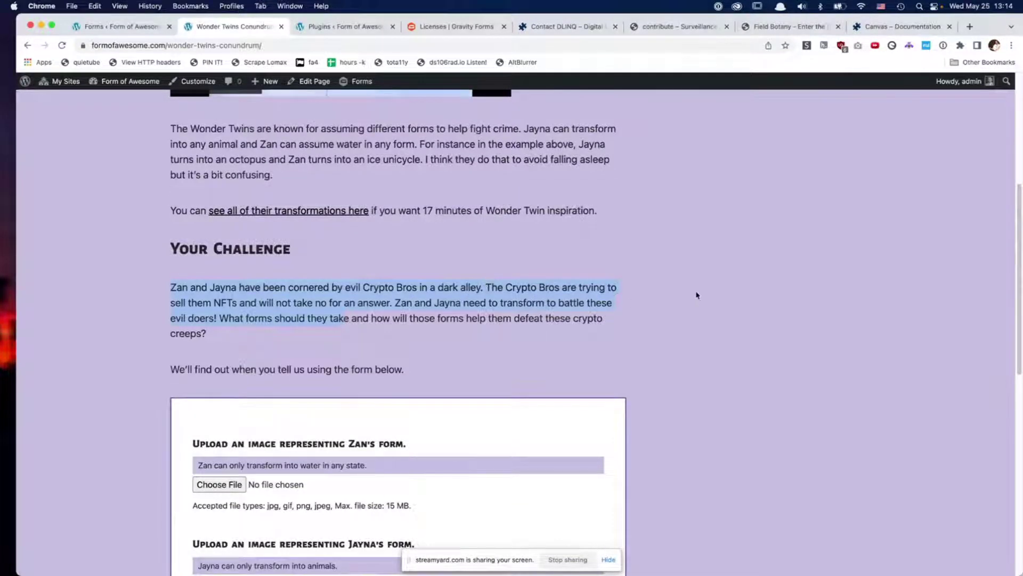
{"action": "scroll", "coordinate": [698, 294], "scroll_direction": "down", "scroll_amount": 3}
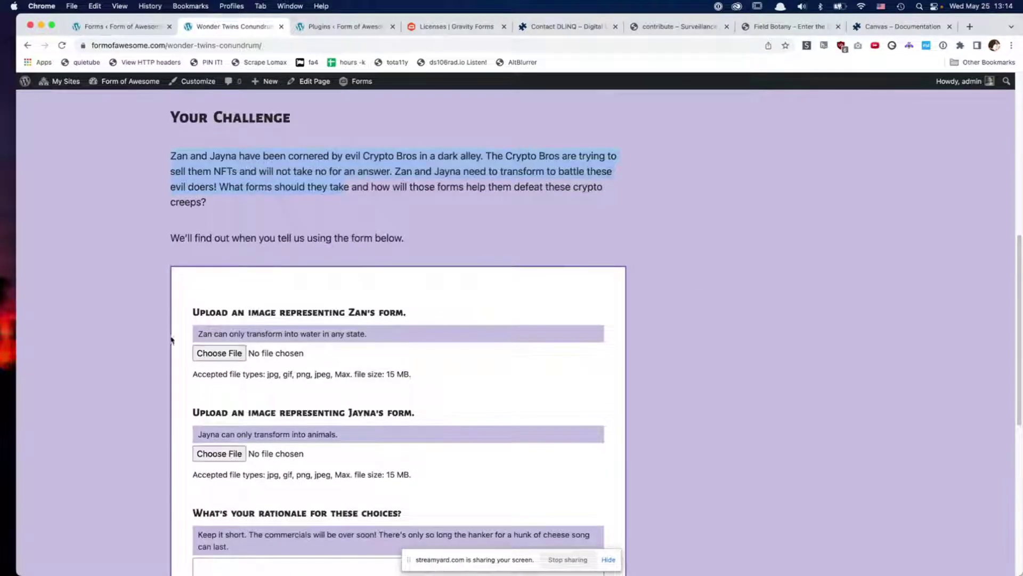
{"action": "scroll", "coordinate": [464, 397], "scroll_direction": "down", "scroll_amount": 3}
{"action": "scroll", "coordinate": [464, 397], "scroll_direction": "down", "scroll_amount": 3}
{"action": "left_click", "coordinate": [312, 339]}
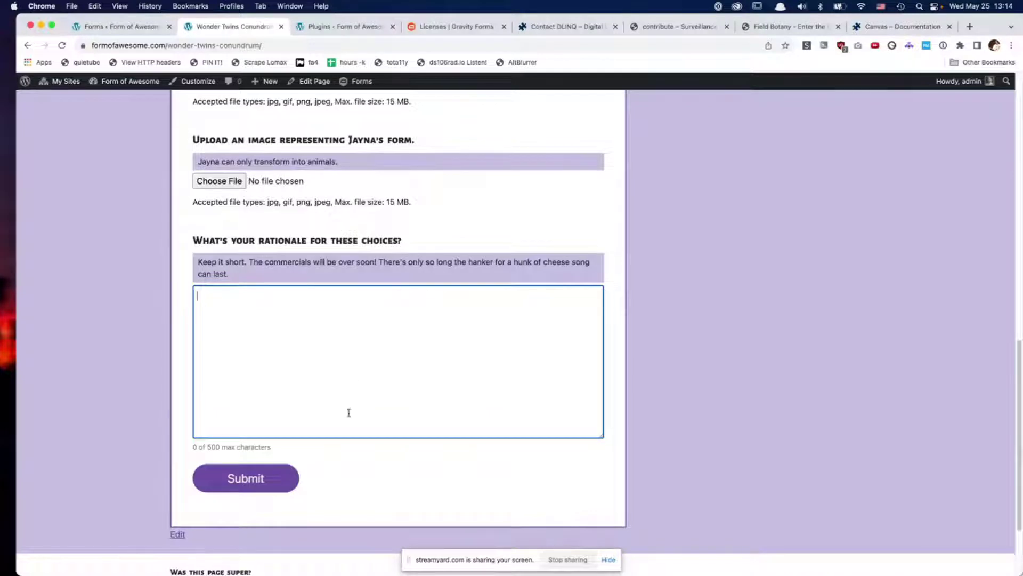
{"action": "scroll", "coordinate": [489, 361], "scroll_direction": "up", "scroll_amount": 5}
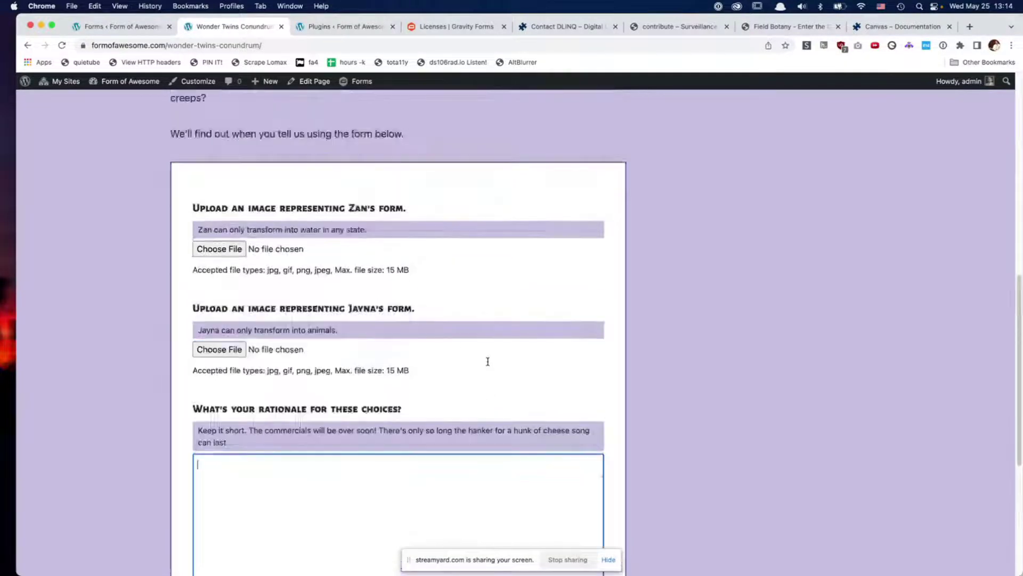
{"action": "scroll", "coordinate": [489, 364], "scroll_direction": "up", "scroll_amount": 2}
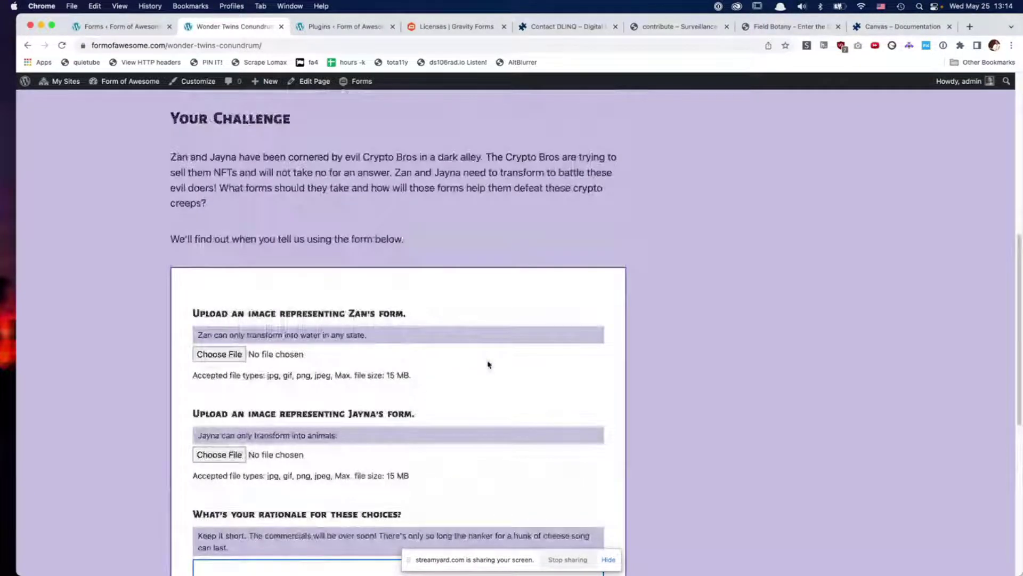
Step: Open the Wonder Twins Solutions page and look through the submitted plans for defeating the Crypto Bros
{"action": "scroll", "coordinate": [489, 364], "scroll_direction": "up", "scroll_amount": 10}
{"action": "mouse_move", "coordinate": [800, 110]}
{"action": "left_click", "coordinate": [790, 153]}
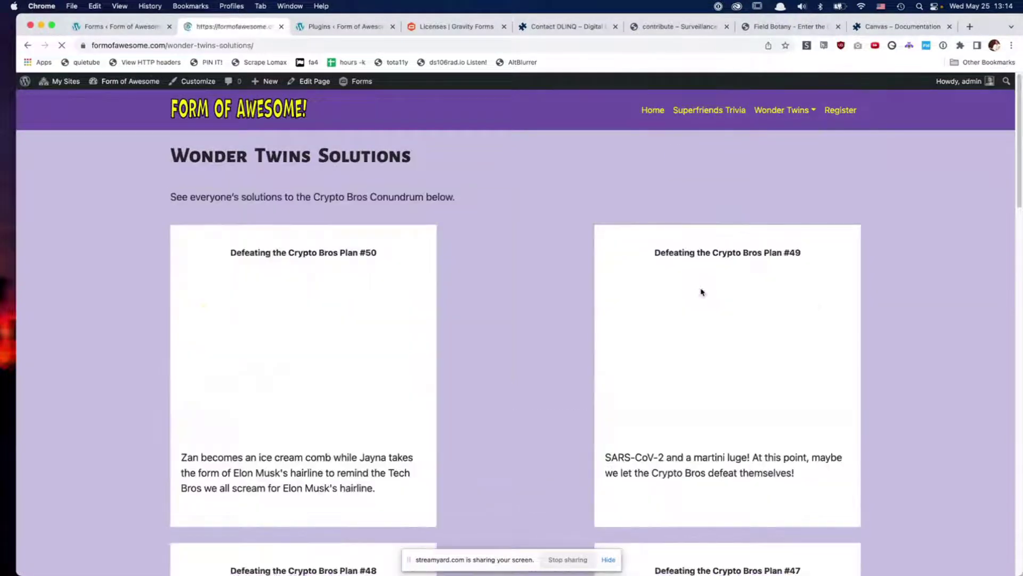
{"action": "scroll", "coordinate": [467, 353], "scroll_direction": "down", "scroll_amount": 2}
{"action": "scroll", "coordinate": [468, 353], "scroll_direction": "down", "scroll_amount": 2}
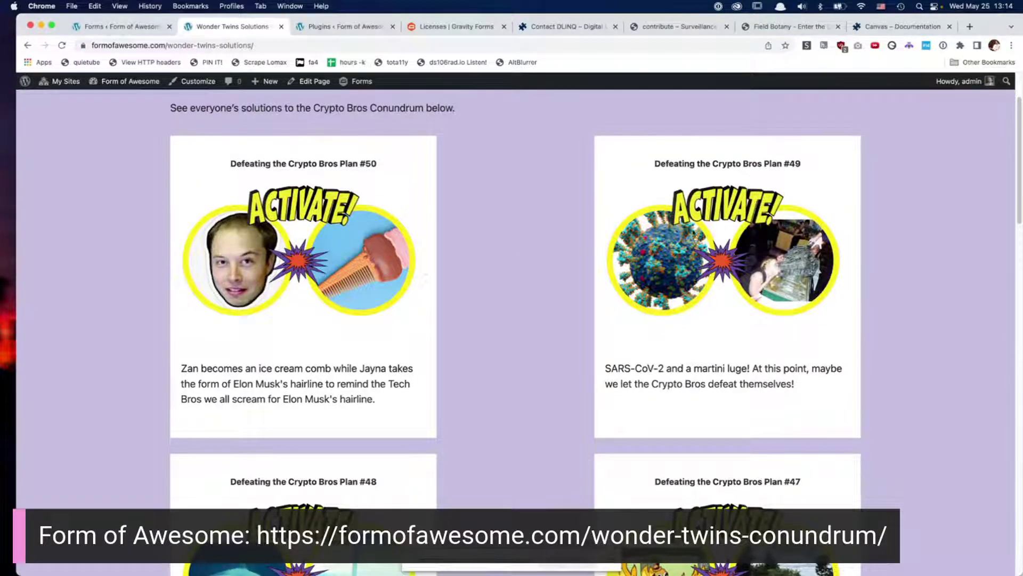
{"action": "left_click_drag", "start_coordinate": [668, 367], "coordinate": [676, 438]}
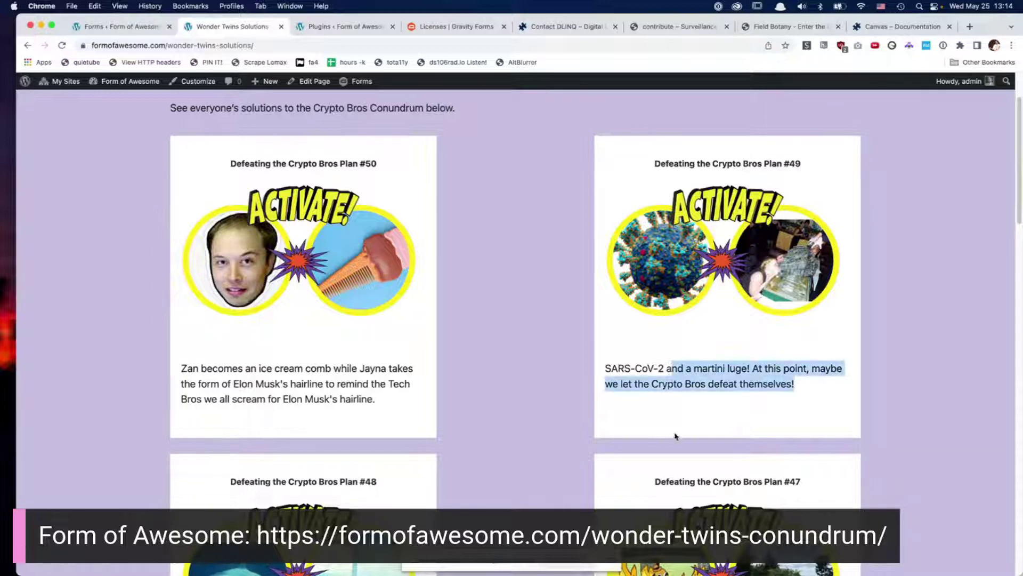
{"action": "scroll", "coordinate": [371, 383], "scroll_direction": "down", "scroll_amount": 5}
{"action": "left_click_drag", "start_coordinate": [231, 238], "coordinate": [392, 276]}
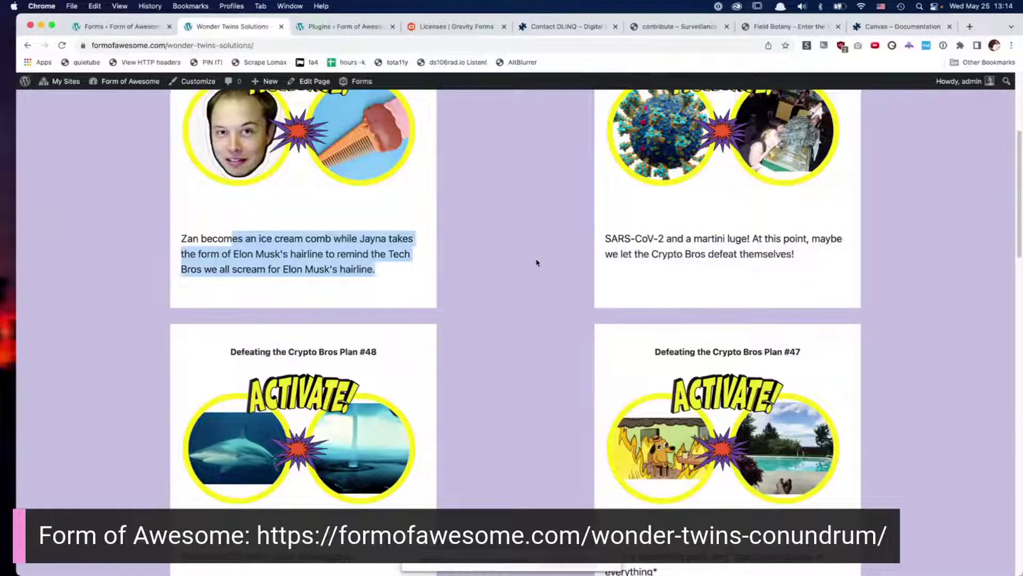
{"action": "scroll", "coordinate": [537, 263], "scroll_direction": "down", "scroll_amount": 6}
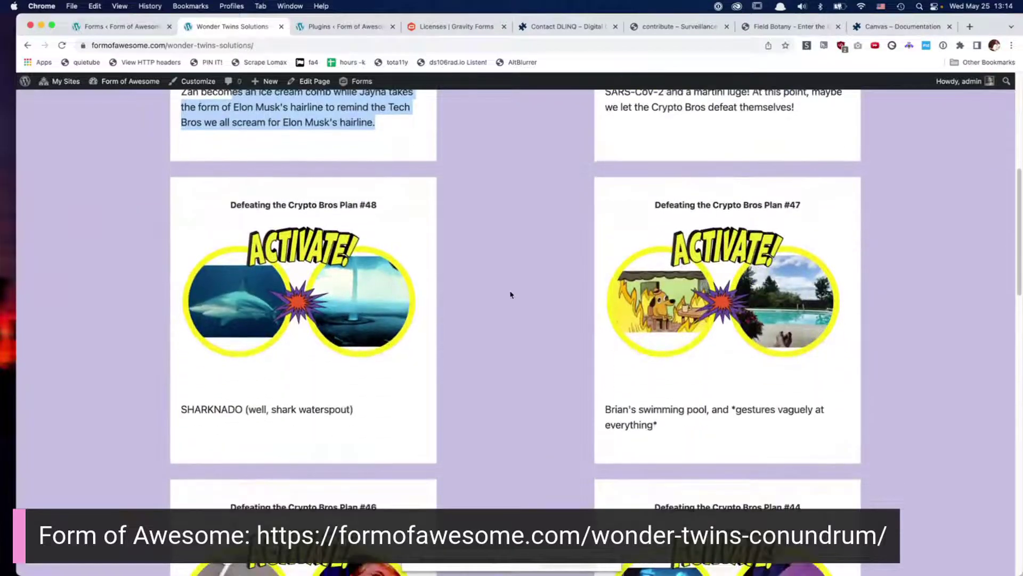
{"action": "scroll", "coordinate": [510, 295], "scroll_direction": "down", "scroll_amount": 10}
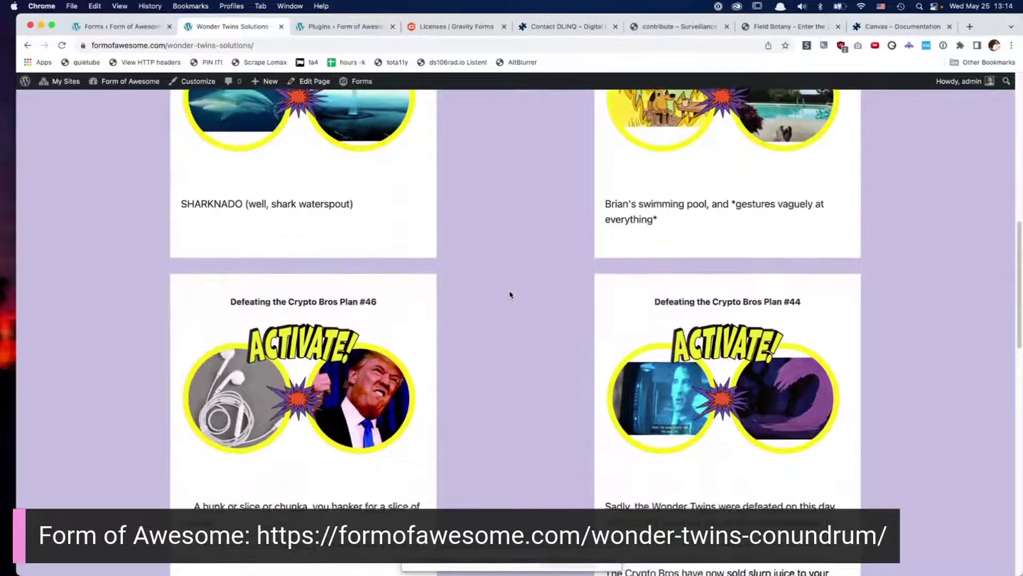
{"action": "scroll", "coordinate": [510, 295], "scroll_direction": "down", "scroll_amount": 1}
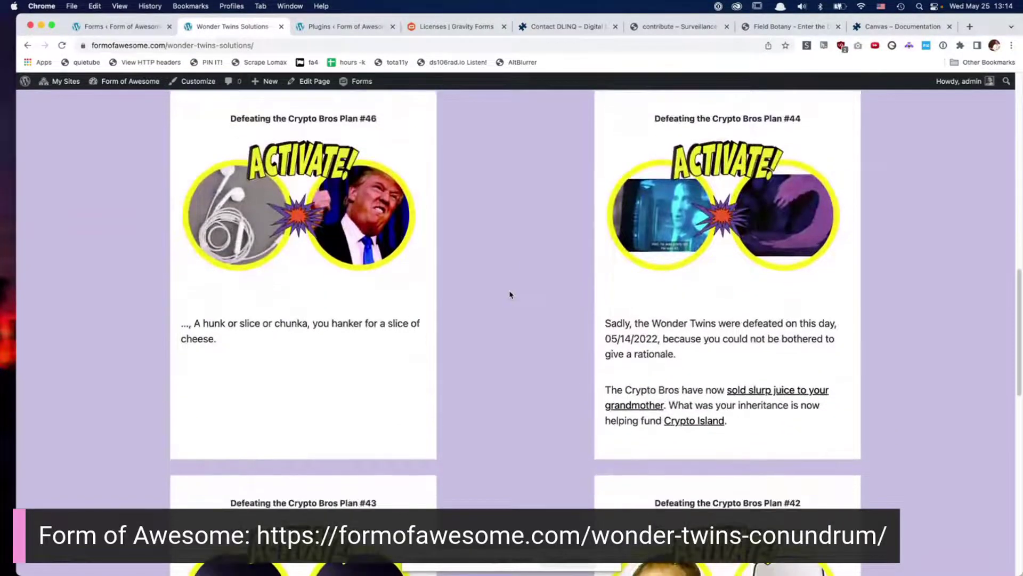
{"action": "scroll", "coordinate": [510, 295], "scroll_direction": "down", "scroll_amount": 8}
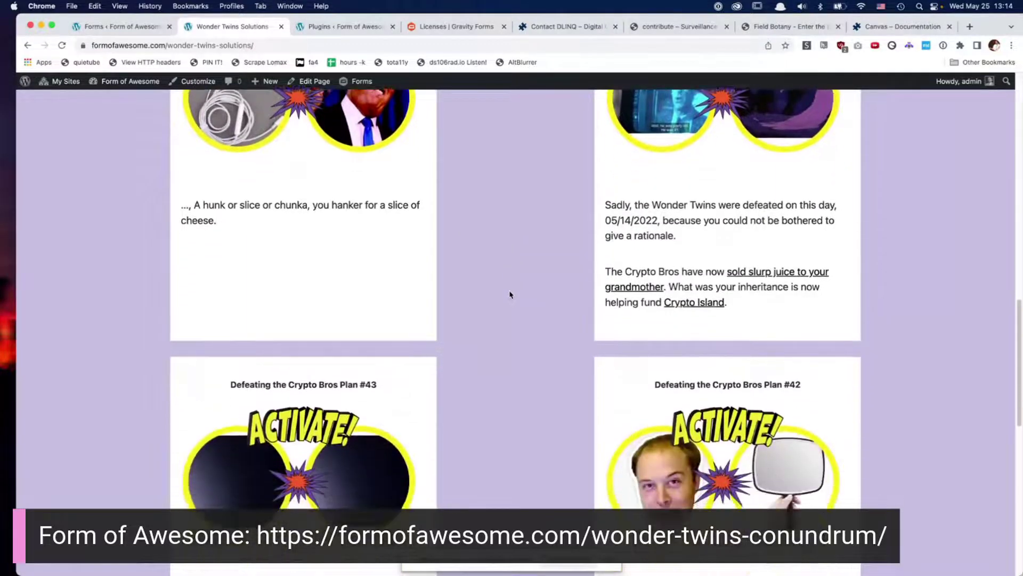
{"action": "scroll", "coordinate": [510, 295], "scroll_direction": "down", "scroll_amount": 5}
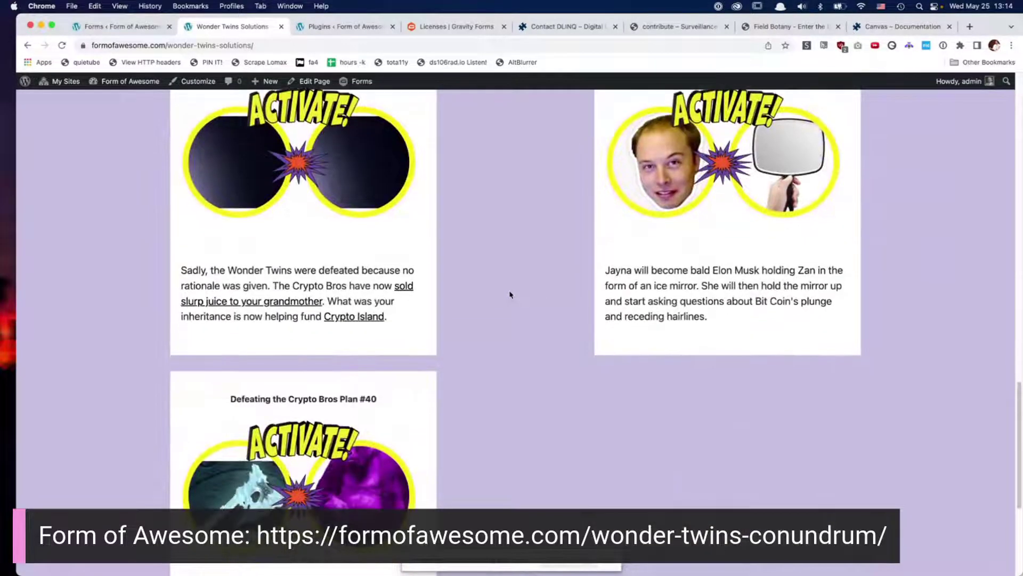
{"action": "scroll", "coordinate": [510, 295], "scroll_direction": "up", "scroll_amount": 15}
{"action": "scroll", "coordinate": [510, 294], "scroll_direction": "up", "scroll_amount": 20}
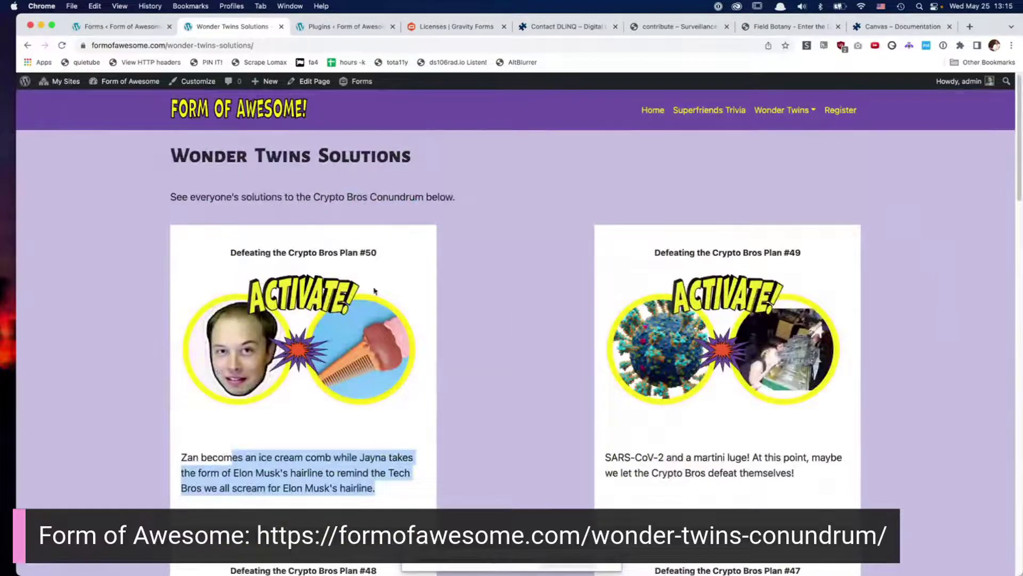
Step: Open the wonder twins solution form in the form editor and examine the settings of Zan's image upload field and the fields below it
{"action": "left_click", "coordinate": [120, 30]}
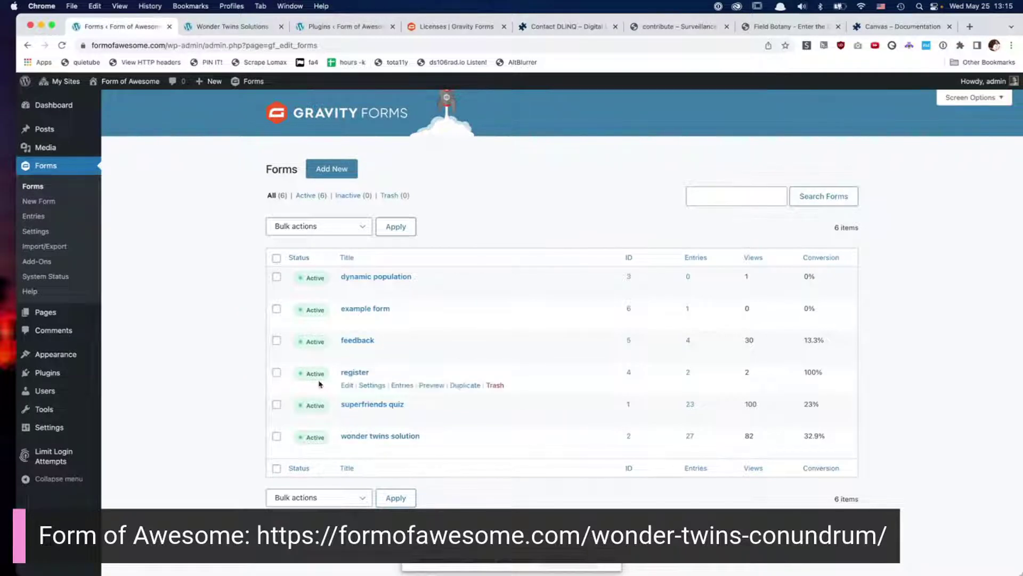
{"action": "left_click", "coordinate": [347, 450]}
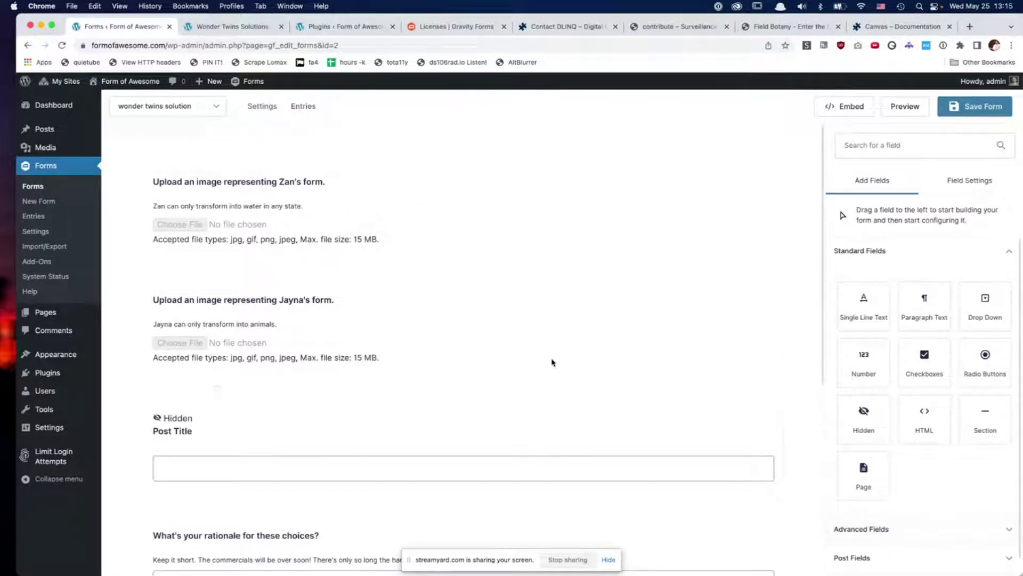
{"action": "left_click", "coordinate": [271, 237]}
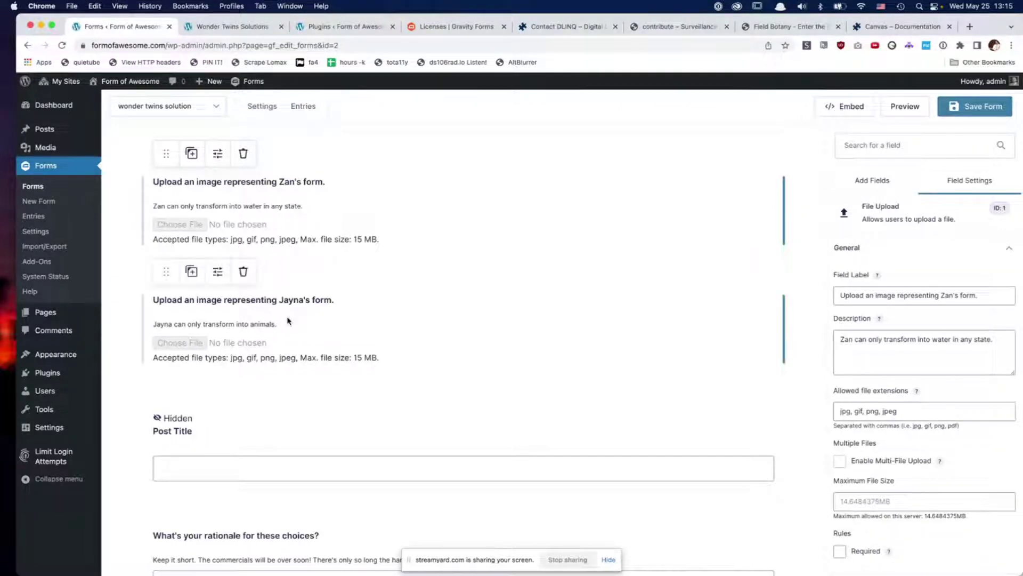
{"action": "scroll", "coordinate": [407, 272], "scroll_direction": "down", "scroll_amount": 3}
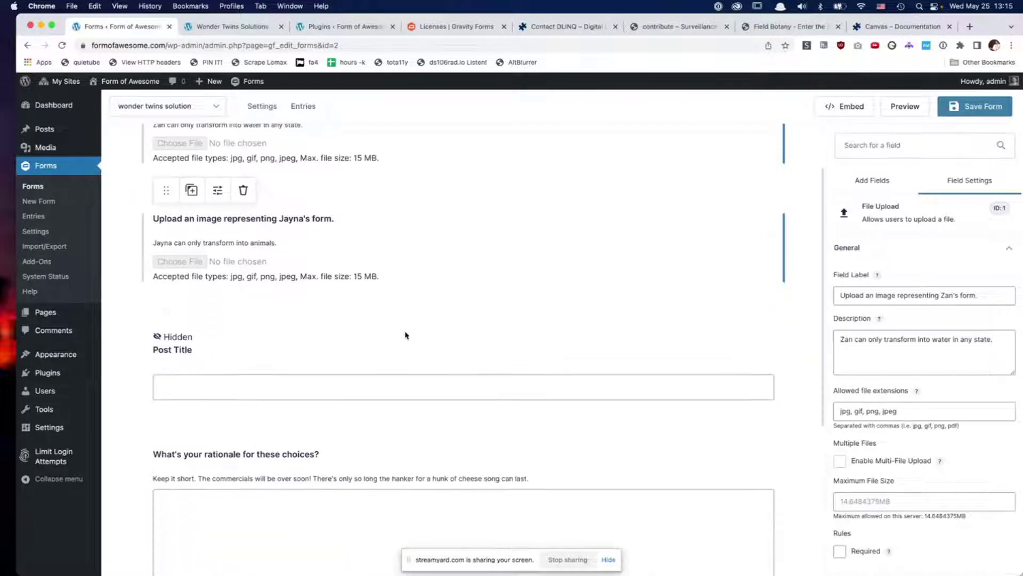
{"action": "scroll", "coordinate": [335, 373], "scroll_direction": "down", "scroll_amount": 2}
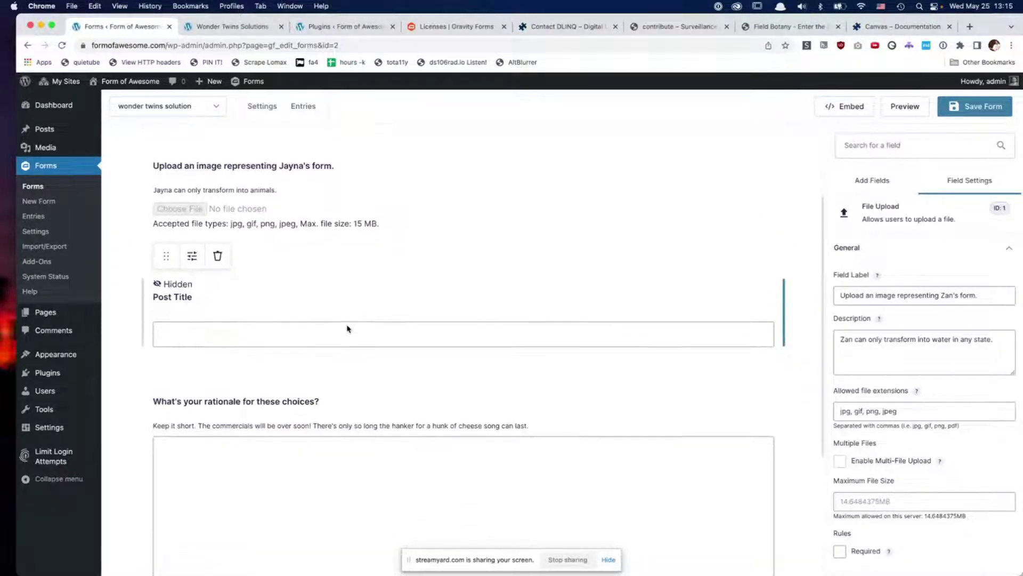
Step: Review the rest of the form's fields, then show the addable Post Fields such as Title, Body, Category and Post Image
{"action": "scroll", "coordinate": [416, 321], "scroll_direction": "down", "scroll_amount": 4}
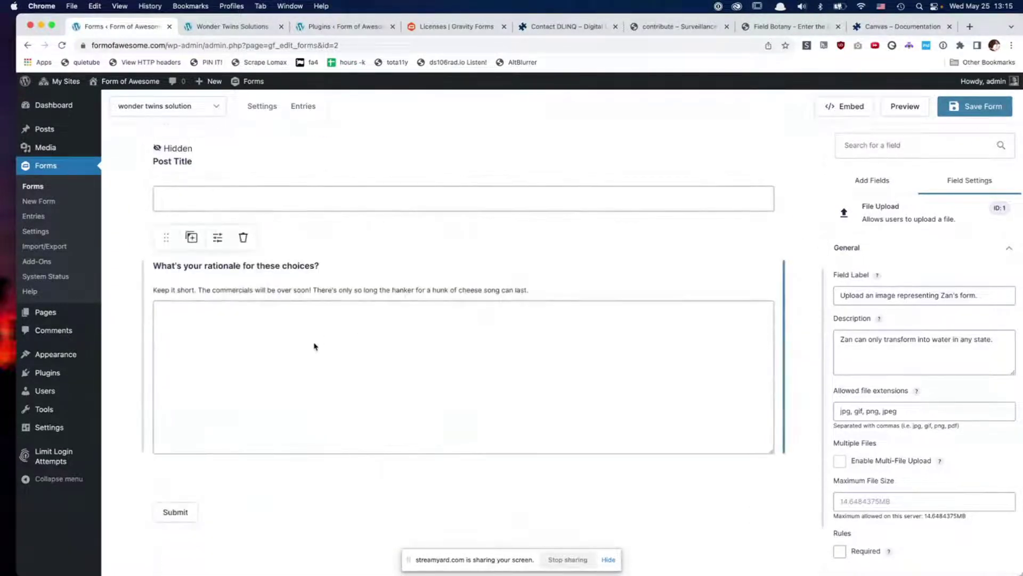
{"action": "scroll", "coordinate": [314, 347], "scroll_direction": "up", "scroll_amount": 8}
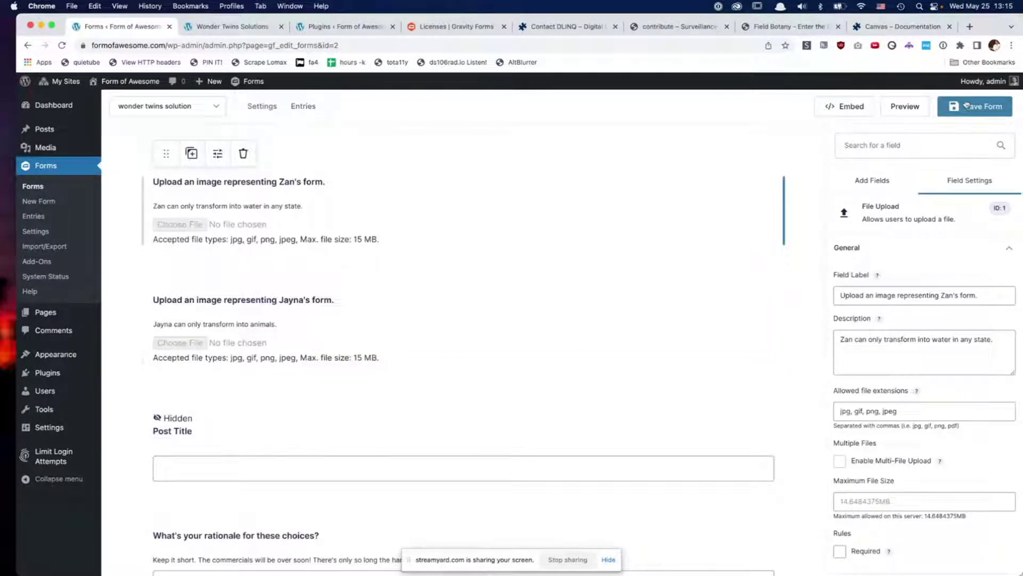
{"action": "left_click", "coordinate": [873, 180]}
{"action": "scroll", "coordinate": [967, 469], "scroll_direction": "down", "scroll_amount": 1}
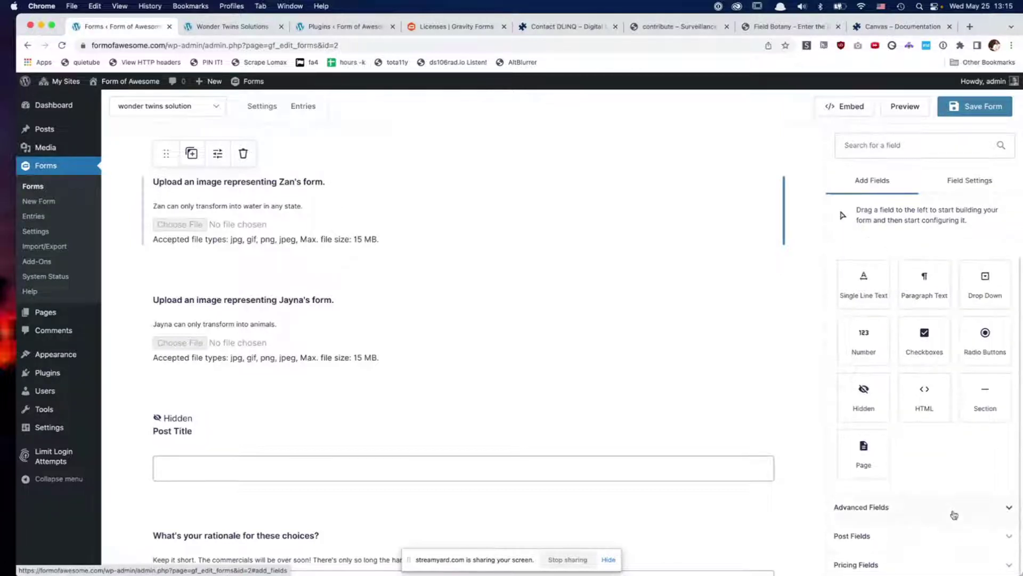
{"action": "left_click", "coordinate": [914, 540]}
{"action": "scroll", "coordinate": [944, 482], "scroll_direction": "down", "scroll_amount": 5}
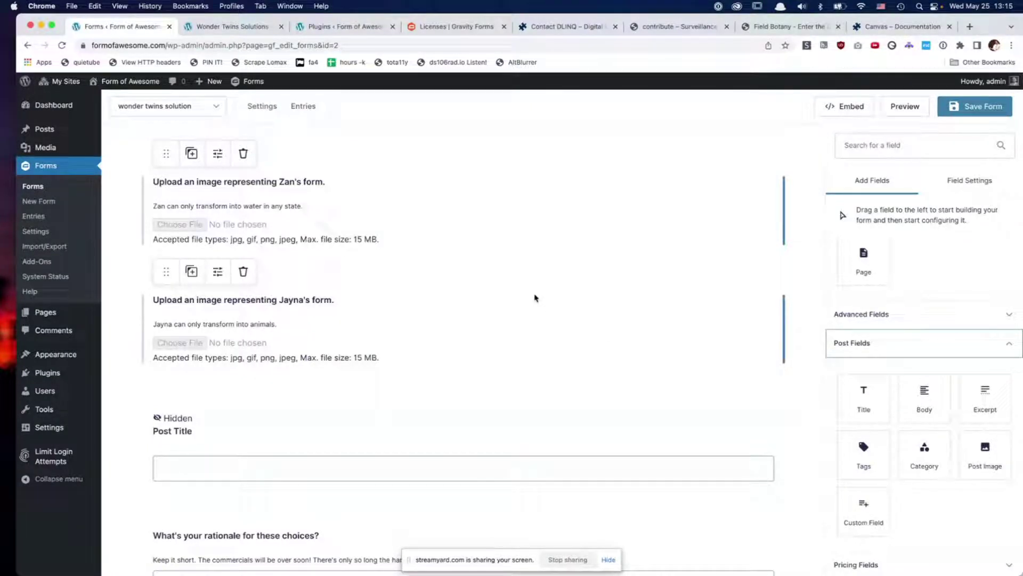
Step: Open the wonder twins solution feed for editing from the form's Post Creation settings
{"action": "mouse_move", "coordinate": [253, 110]}
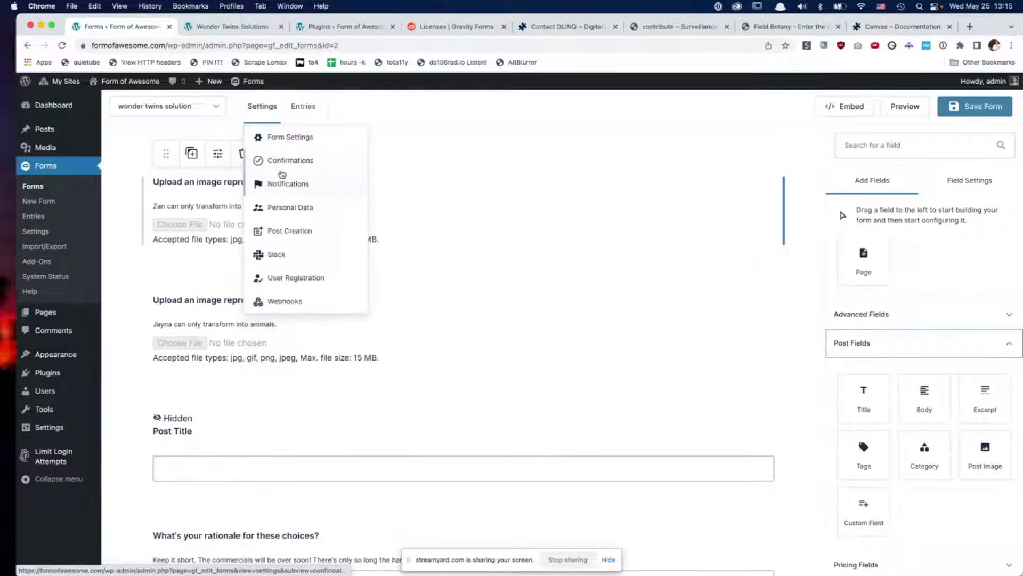
{"action": "left_click", "coordinate": [288, 234]}
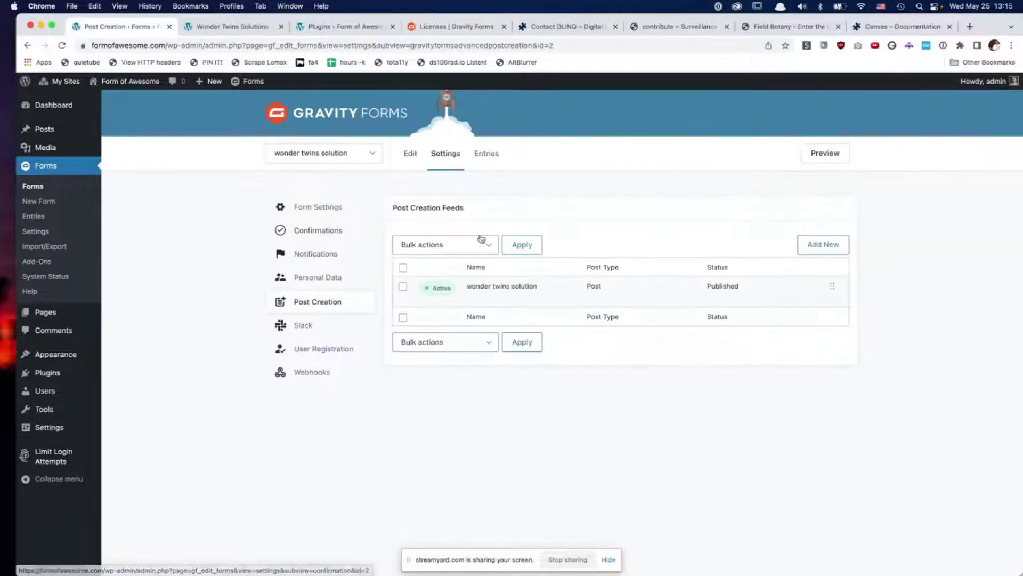
{"action": "mouse_move", "coordinate": [471, 301]}
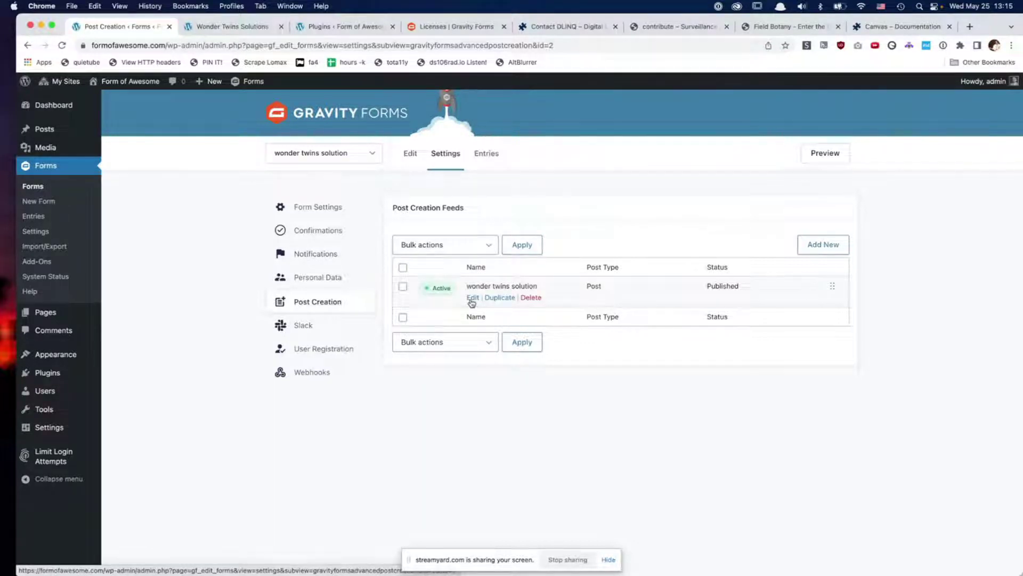
{"action": "left_click", "coordinate": [472, 299]}
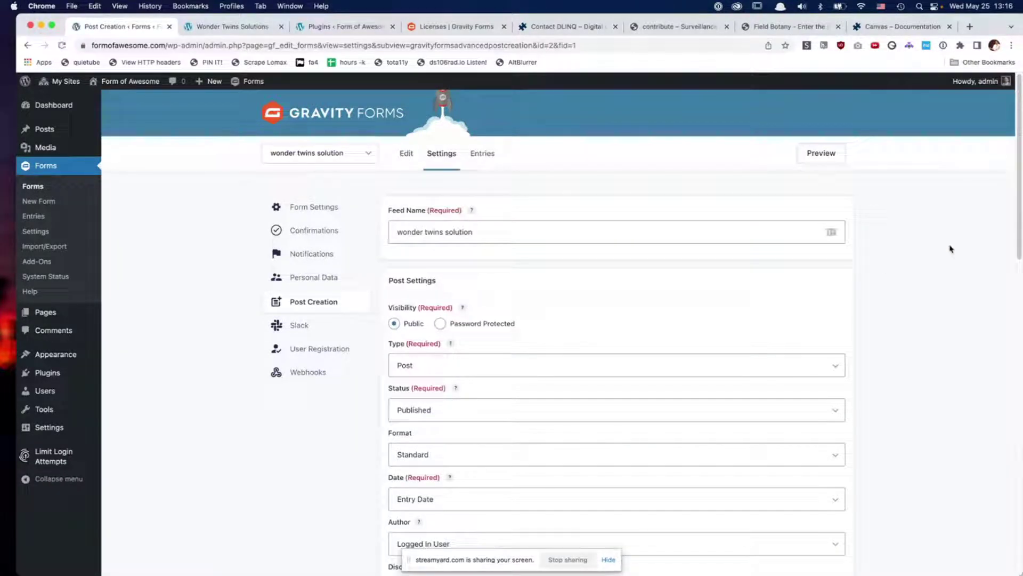
Step: Examine the feed's visibility setting and the choices available for post type and status without changing them
{"action": "scroll", "coordinate": [950, 249], "scroll_direction": "down", "scroll_amount": 5}
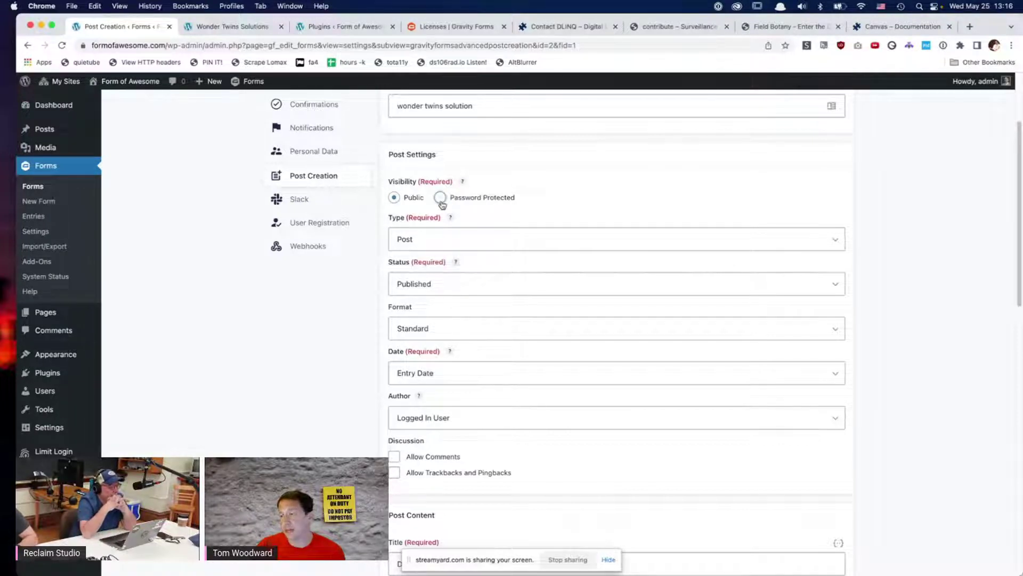
{"action": "left_click", "coordinate": [553, 239]}
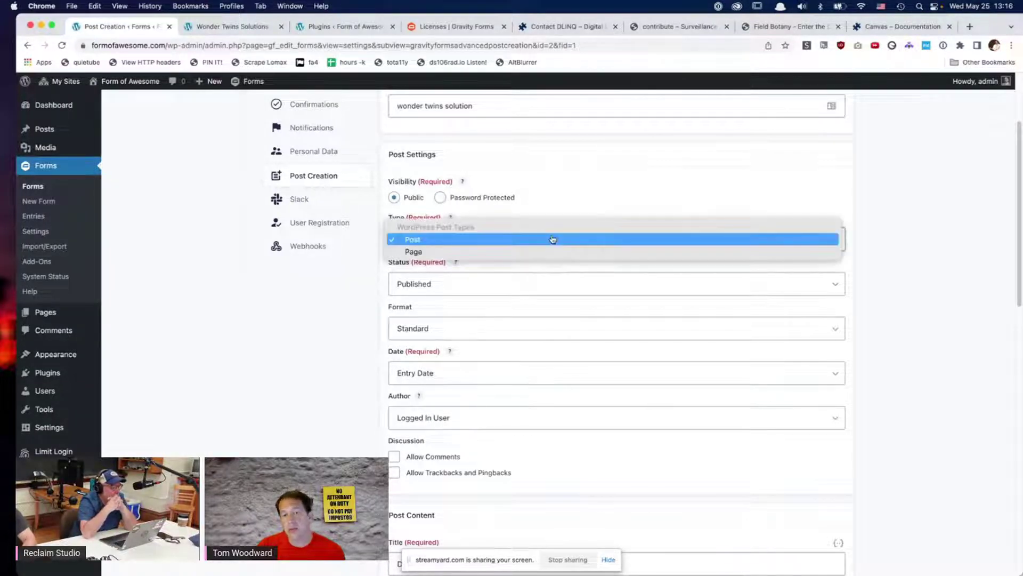
{"action": "left_click", "coordinate": [878, 236]}
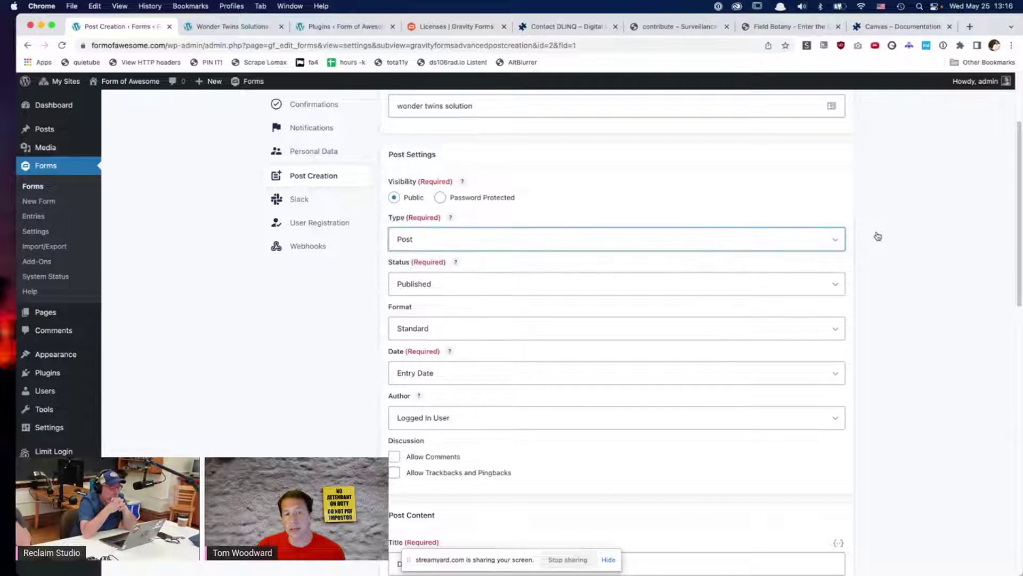
{"action": "left_click", "coordinate": [753, 291]}
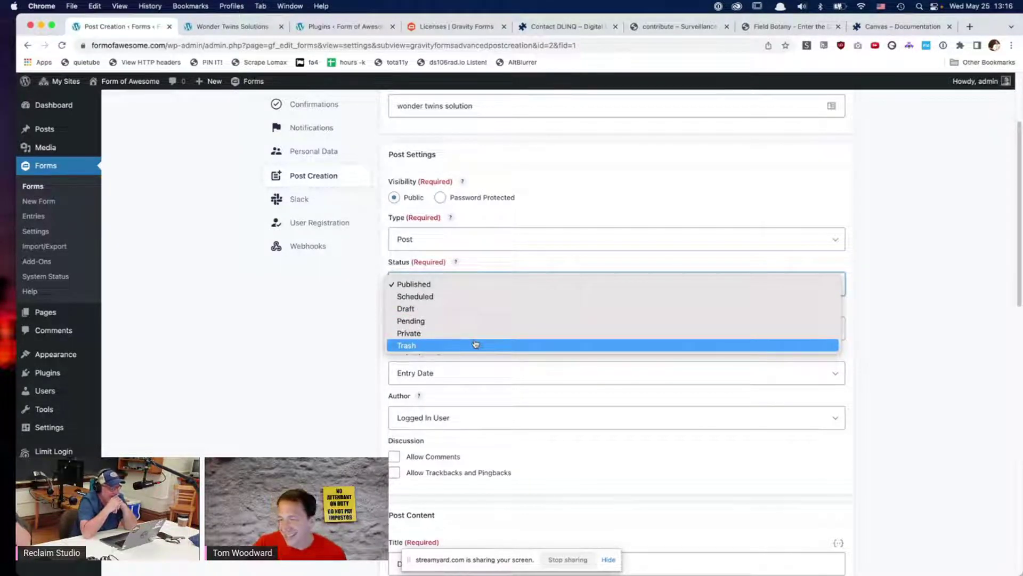
{"action": "left_click", "coordinate": [905, 277]}
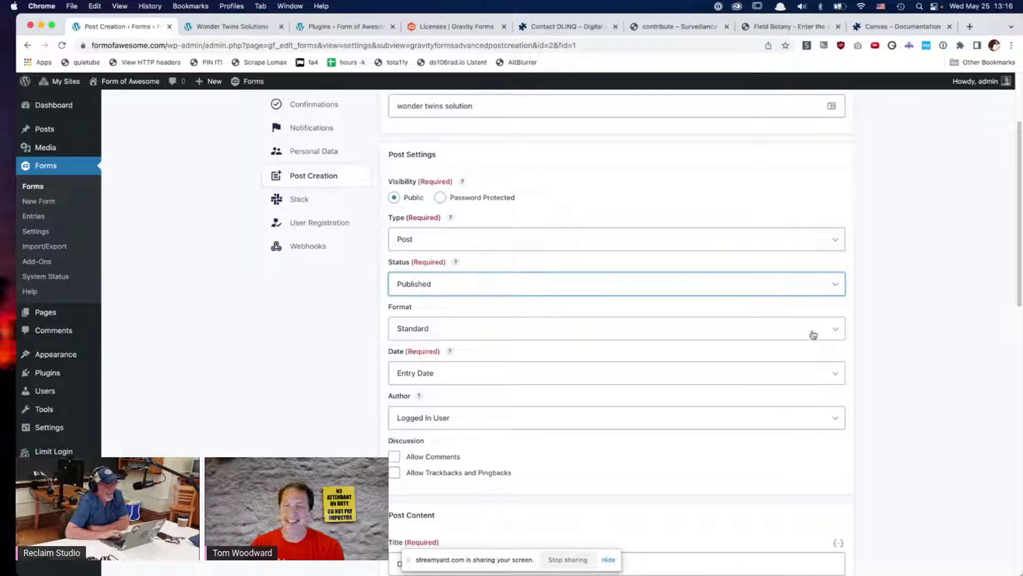
Step: Check the choices offered for the post's format and author, leaving Standard and Logged In User selected
{"action": "left_click", "coordinate": [837, 334]}
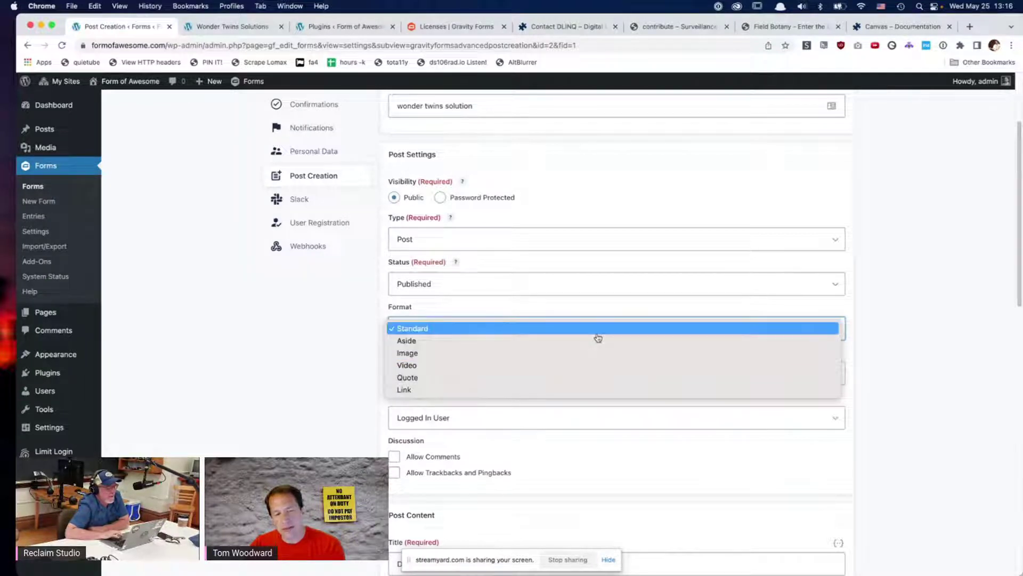
{"action": "left_click", "coordinate": [905, 318]}
{"action": "scroll", "coordinate": [905, 319], "scroll_direction": "down", "scroll_amount": 5}
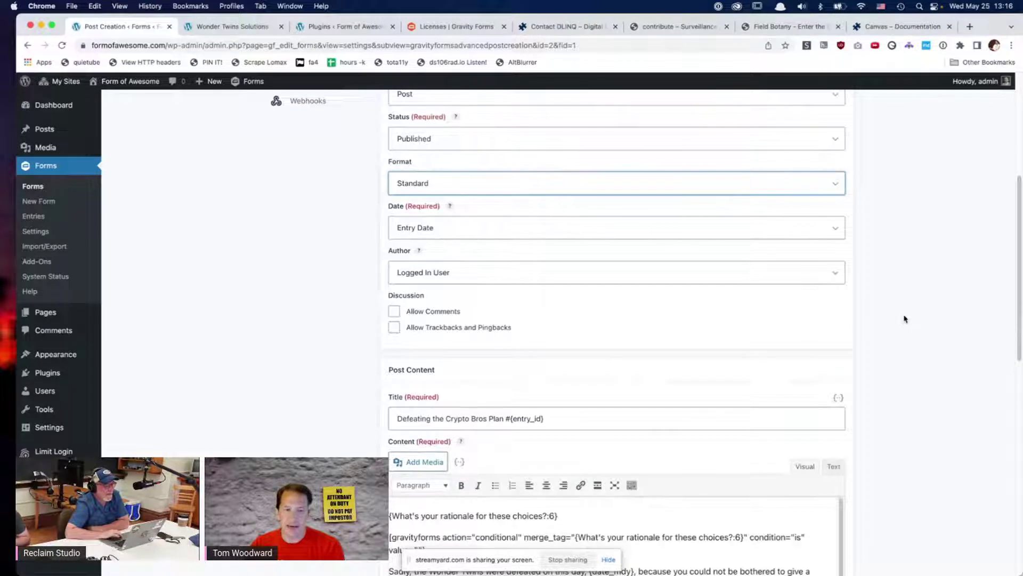
{"action": "left_click", "coordinate": [811, 273]}
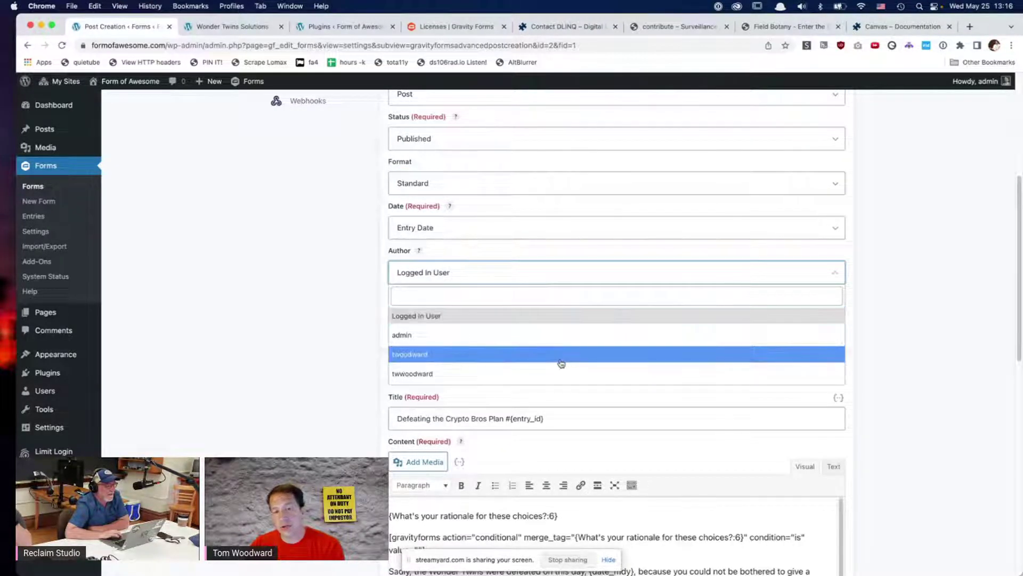
{"action": "left_click", "coordinate": [960, 321]}
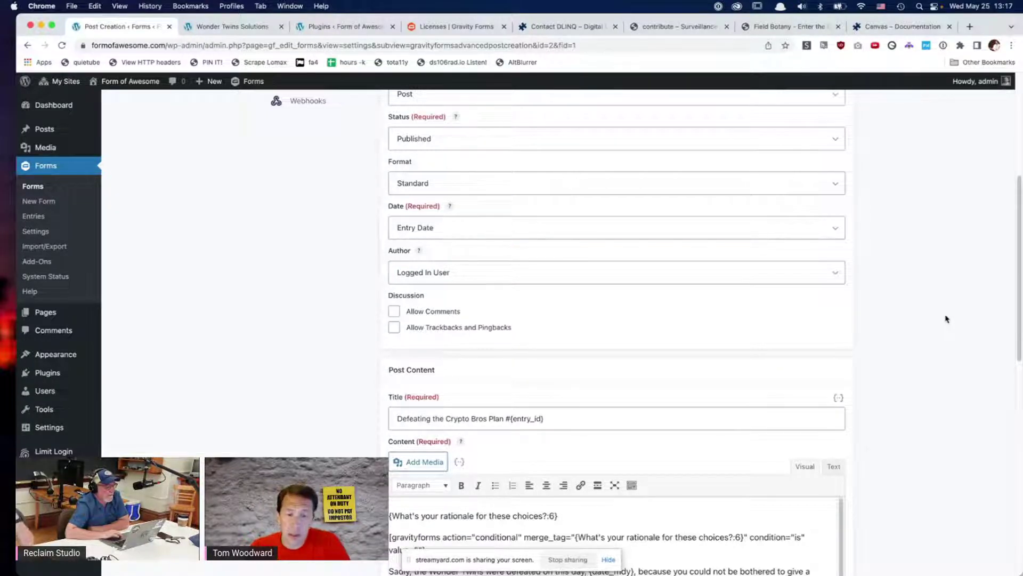
Step: Browse the merge tags available for the post title in the Post Content settings, then close the list without inserting one
{"action": "scroll", "coordinate": [946, 319], "scroll_direction": "down", "scroll_amount": 1}
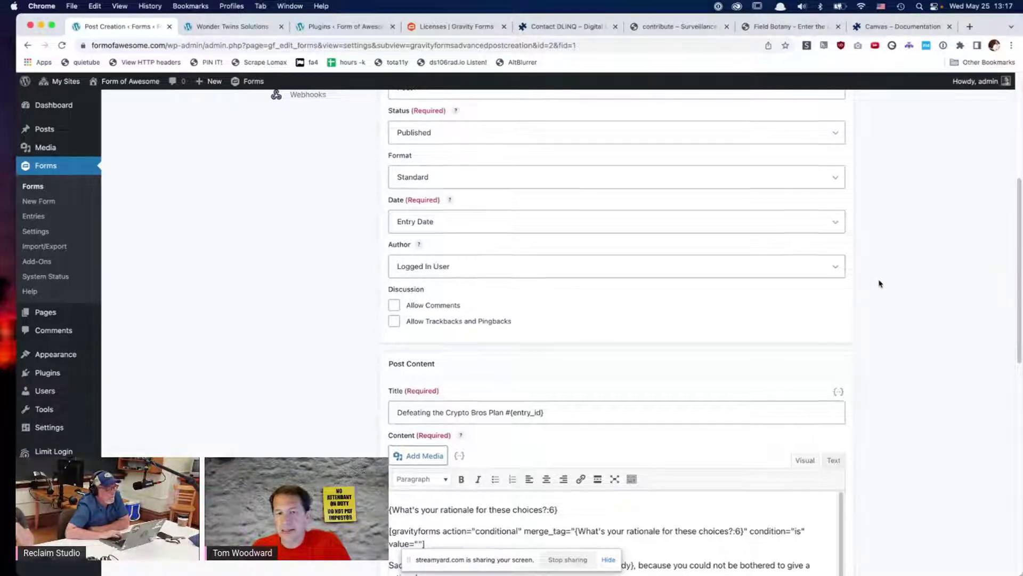
{"action": "scroll", "coordinate": [880, 283], "scroll_direction": "up", "scroll_amount": 1}
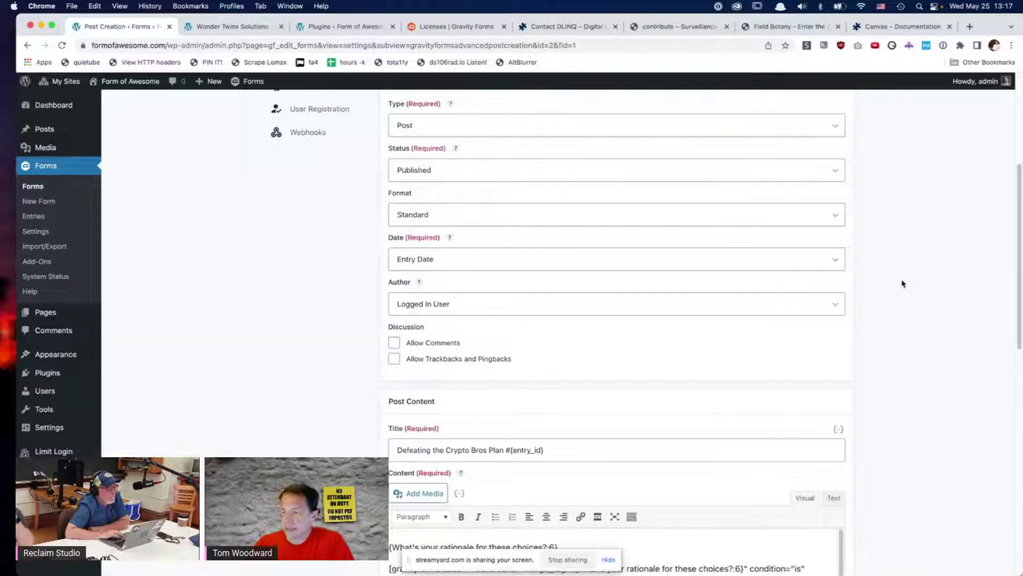
{"action": "scroll", "coordinate": [902, 283], "scroll_direction": "down", "scroll_amount": 4}
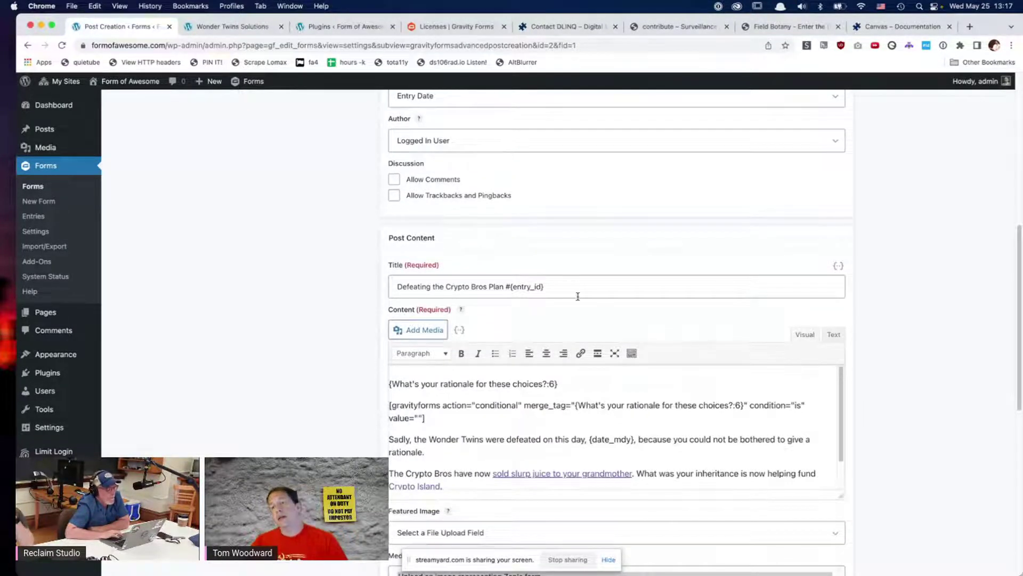
{"action": "left_click", "coordinate": [840, 267]}
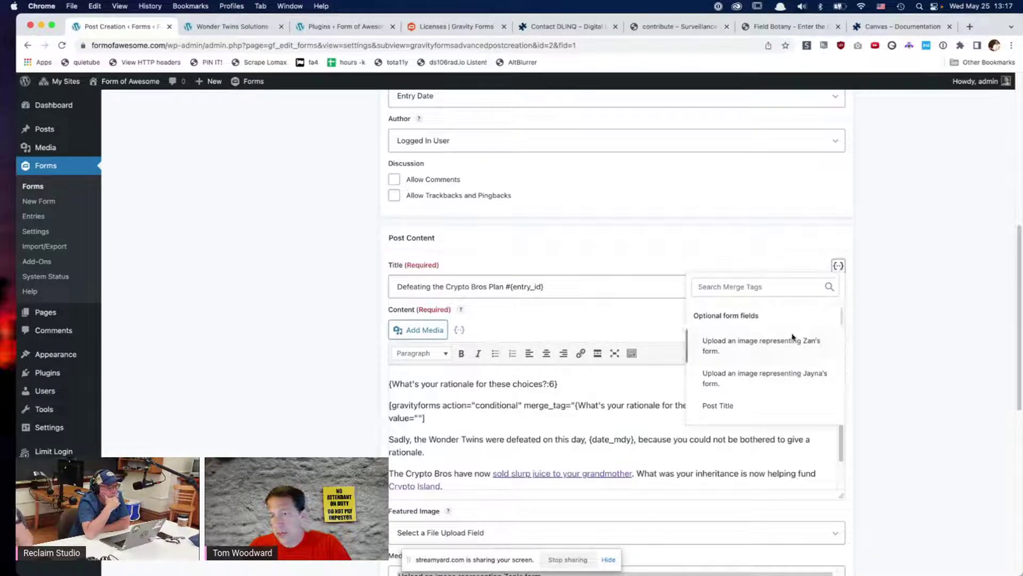
{"action": "scroll", "coordinate": [836, 326], "scroll_direction": "down", "scroll_amount": 3}
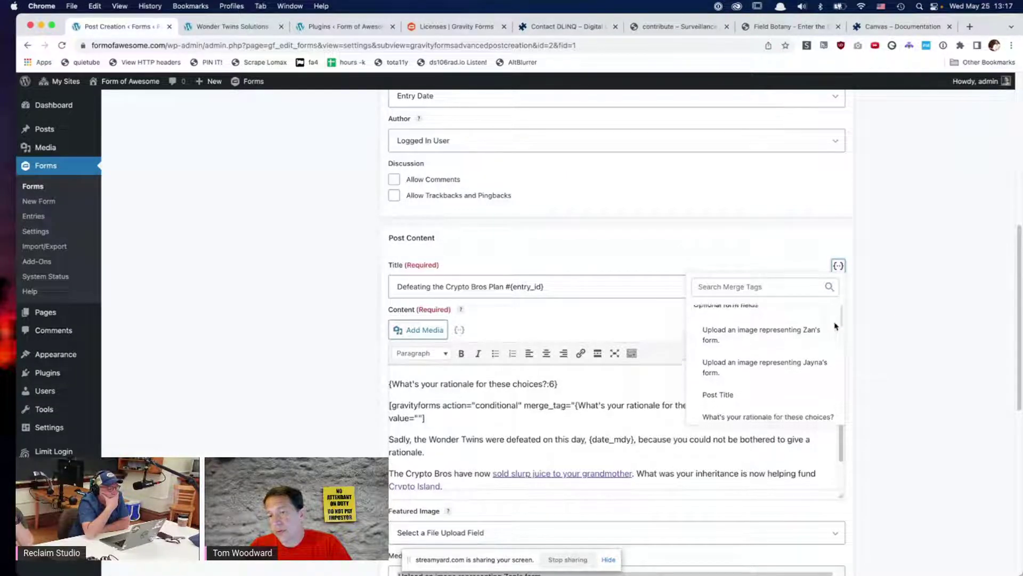
{"action": "scroll", "coordinate": [835, 326], "scroll_direction": "down", "scroll_amount": 1}
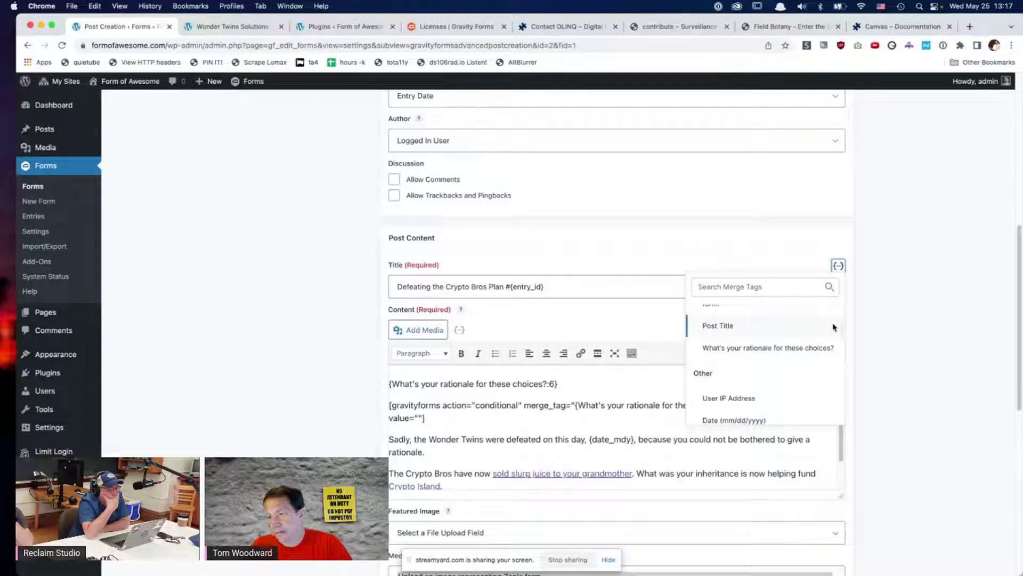
{"action": "scroll", "coordinate": [835, 327], "scroll_direction": "up", "scroll_amount": 4}
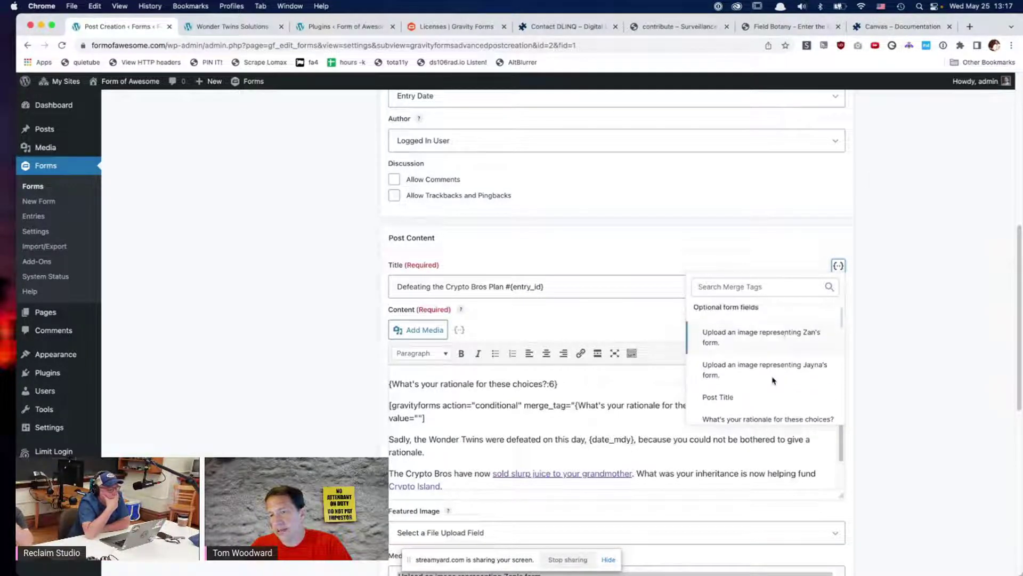
{"action": "left_click", "coordinate": [923, 323]}
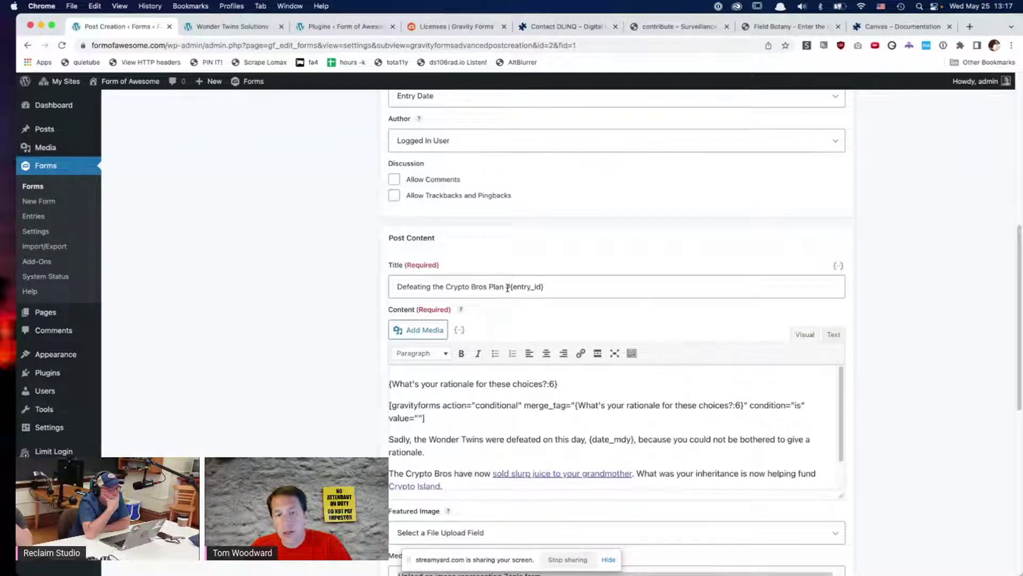
Step: Highlight the fixed text "Defeating the Crypto Bros Plan" and then the entry_id merge tag in the post title
{"action": "left_click_drag", "start_coordinate": [503, 287], "coordinate": [371, 295]}
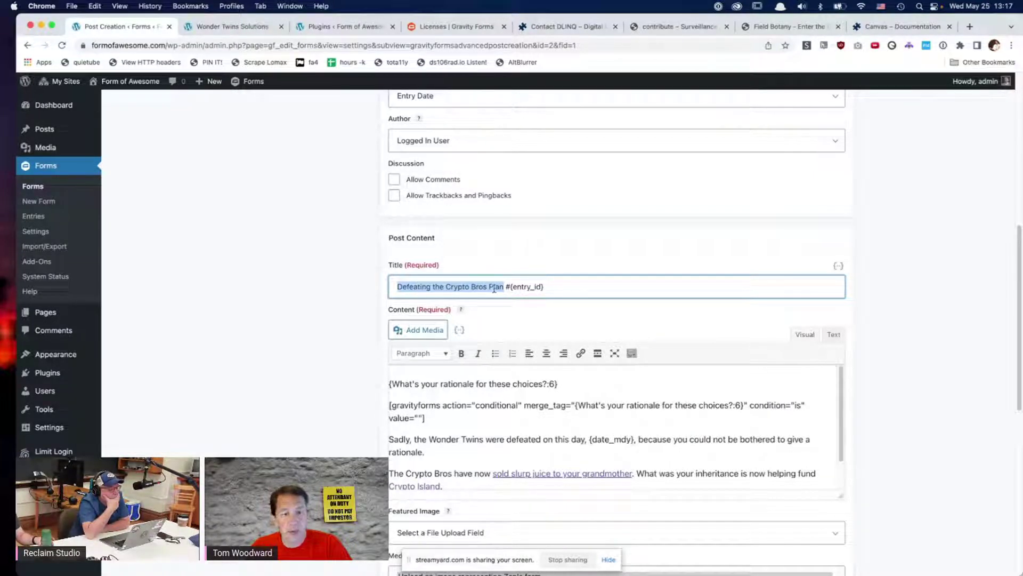
{"action": "left_click", "coordinate": [548, 287]}
{"action": "left_click_drag", "start_coordinate": [548, 286], "coordinate": [511, 287]}
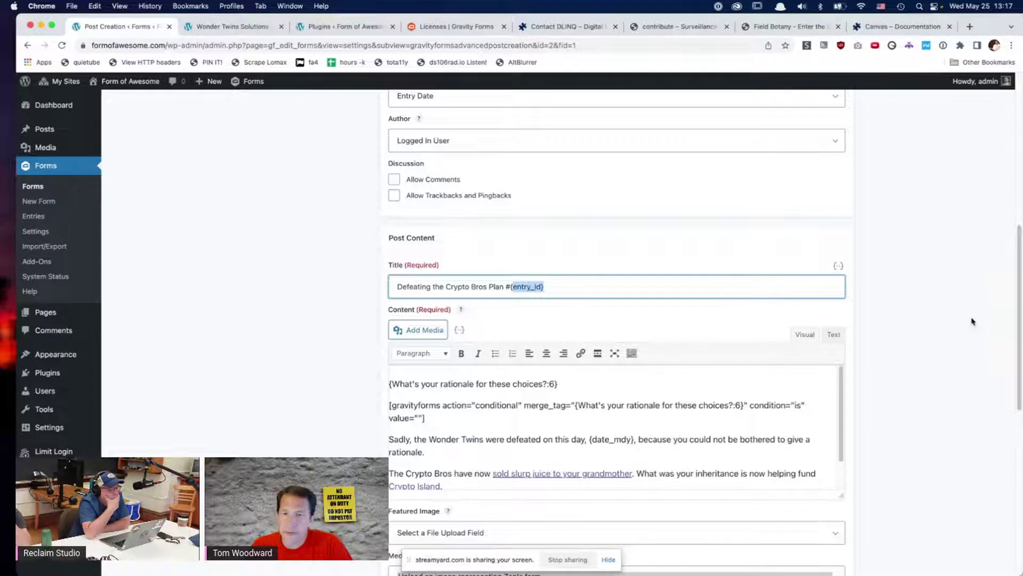
Step: Highlight the "What's your rationale for these choices?" merge tag in the post content to examine how it is built
{"action": "scroll", "coordinate": [970, 319], "scroll_direction": "down", "scroll_amount": 2}
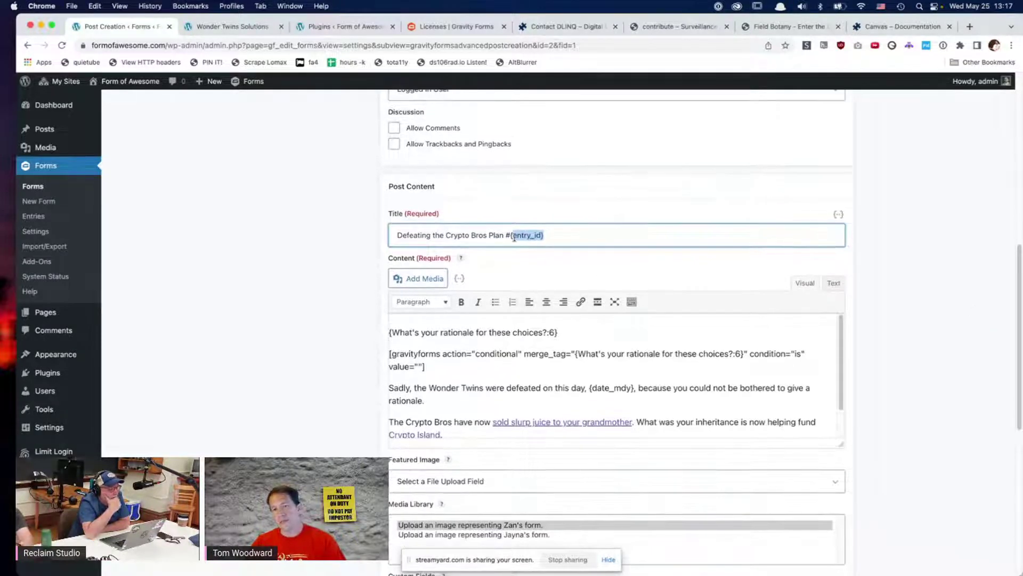
{"action": "left_click", "coordinate": [590, 352]}
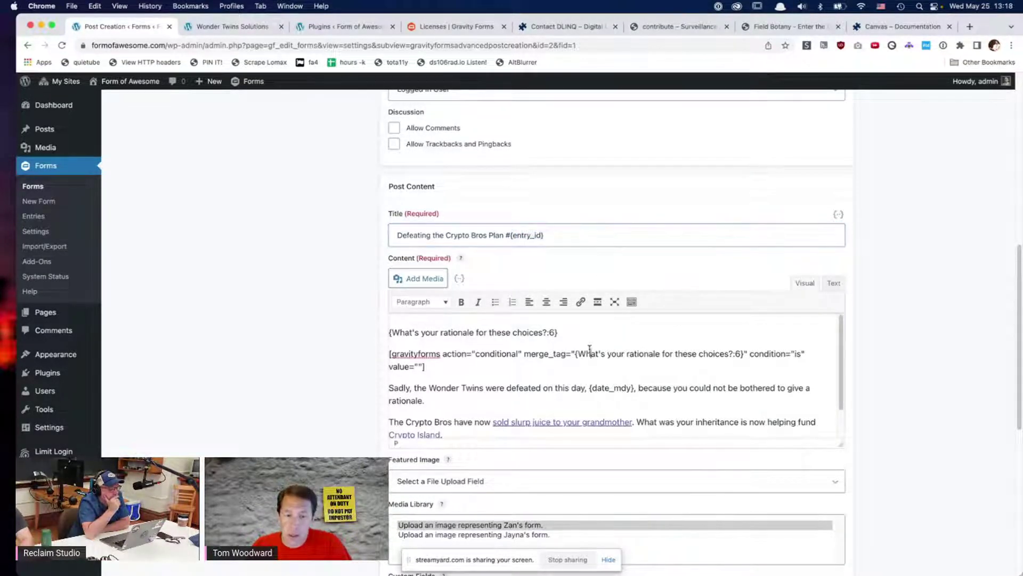
{"action": "triple_click", "coordinate": [378, 340]}
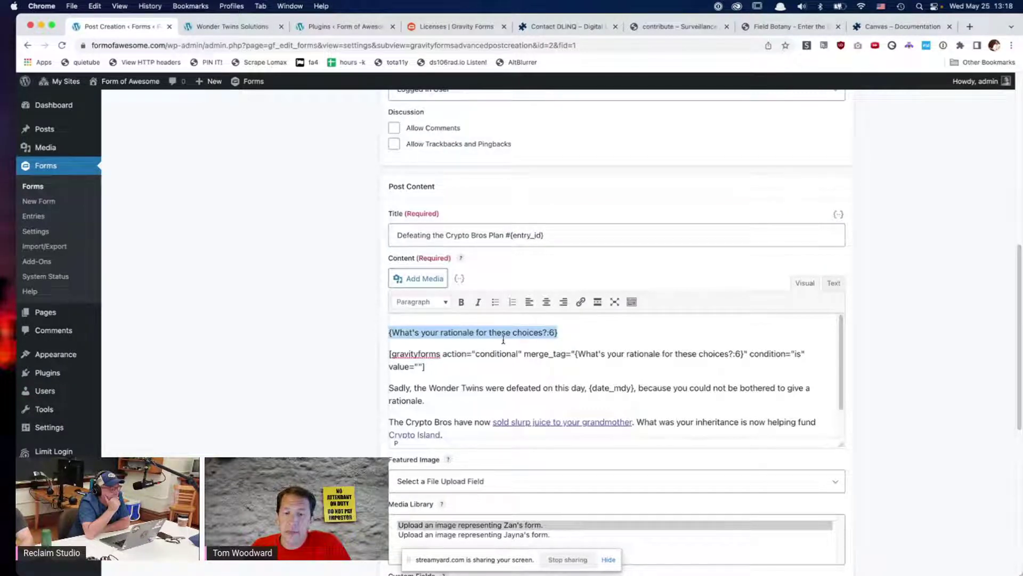
{"action": "left_click", "coordinate": [573, 334]}
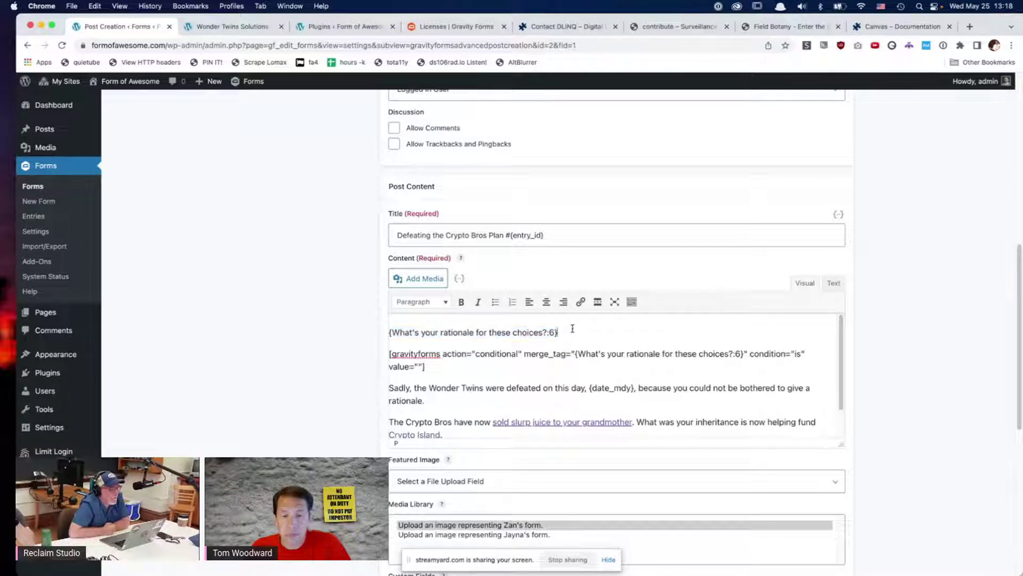
{"action": "left_click_drag", "start_coordinate": [570, 327], "coordinate": [387, 322]}
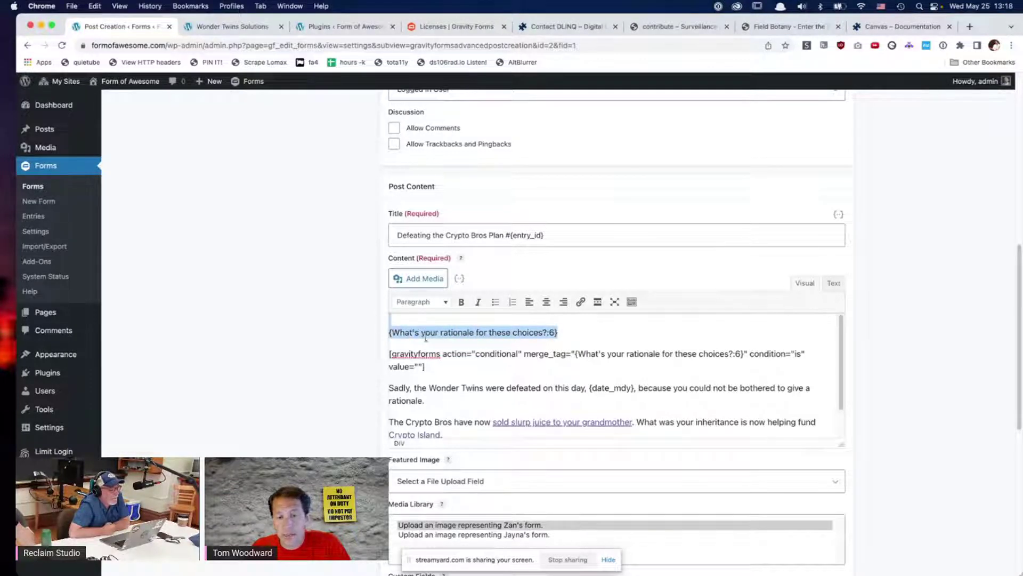
{"action": "left_click", "coordinate": [494, 333]}
{"action": "left_click_drag", "start_coordinate": [558, 333], "coordinate": [388, 334]}
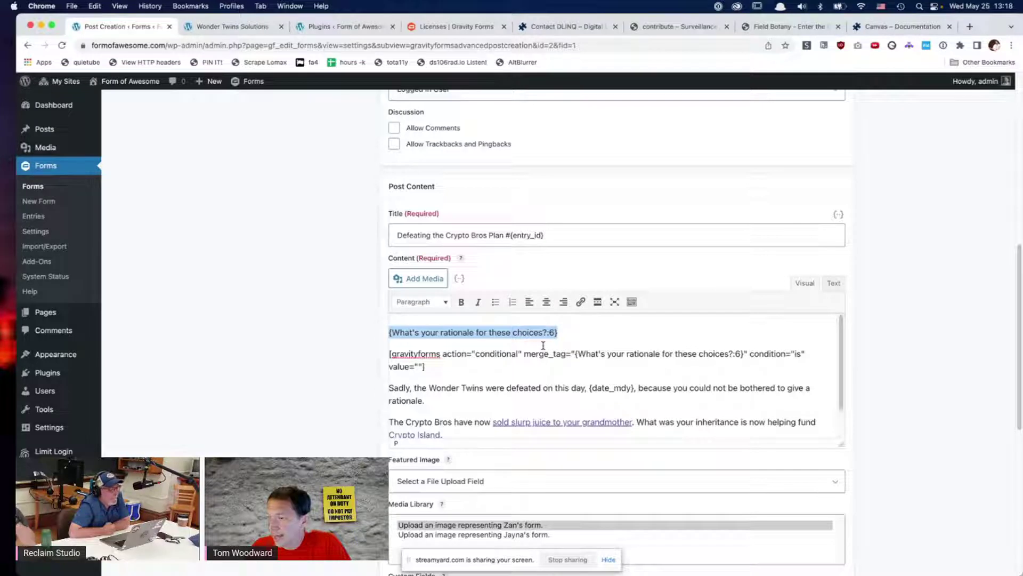
{"action": "left_click", "coordinate": [505, 331]}
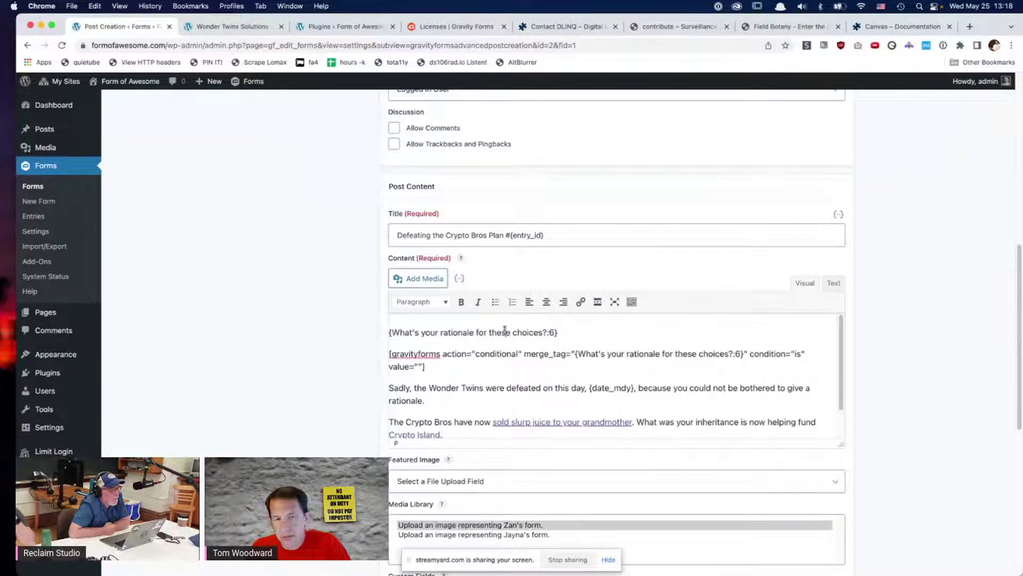
{"action": "left_click_drag", "start_coordinate": [392, 333], "coordinate": [548, 335]}
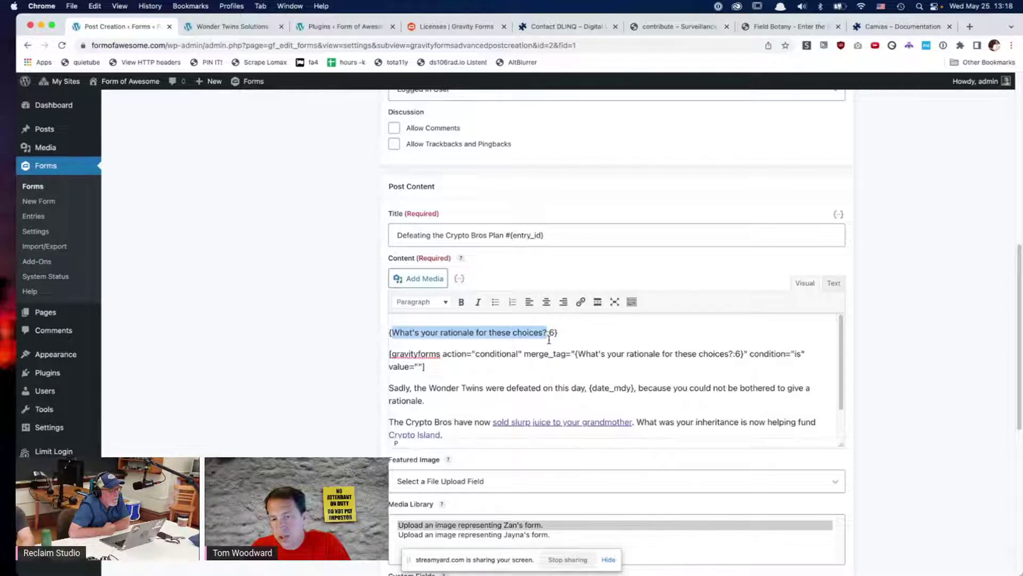
Step: Highlight the field ID in the rationale merge tag and enlarge the content editor to show the closing gravityforms shortcode
{"action": "left_click", "coordinate": [549, 335]}
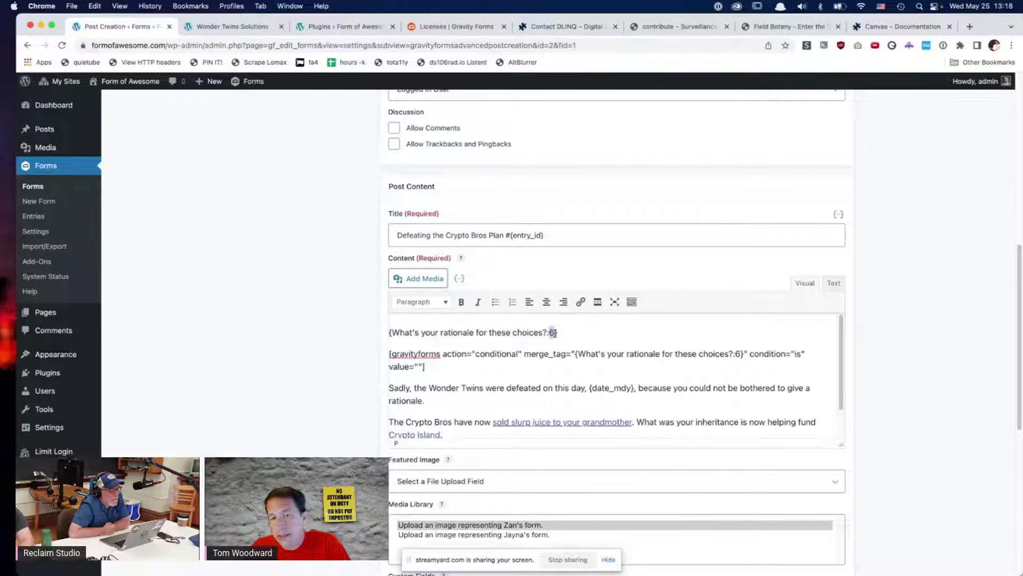
{"action": "left_click", "coordinate": [556, 333]}
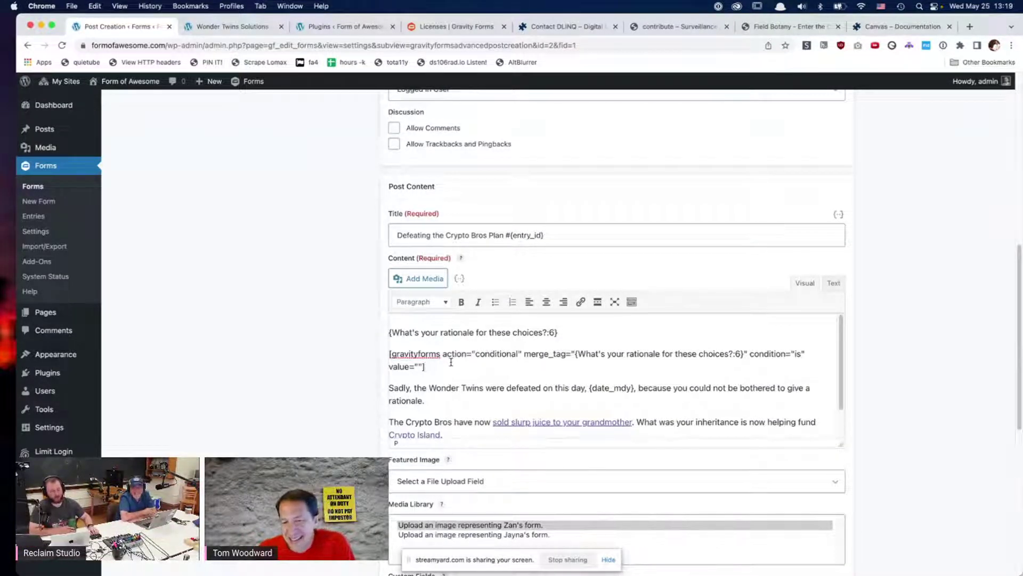
{"action": "scroll", "coordinate": [451, 362], "scroll_direction": "down", "scroll_amount": 1}
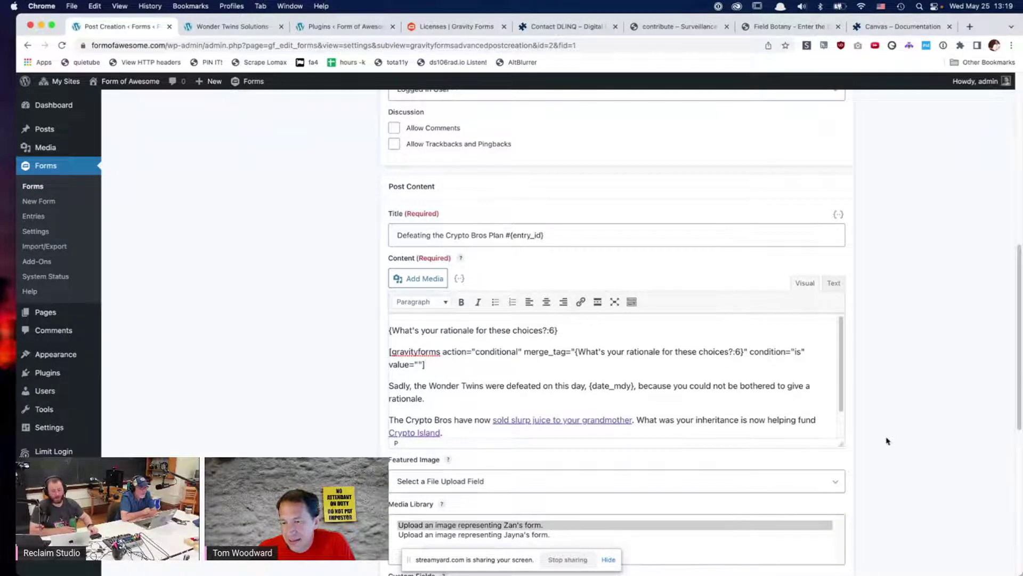
{"action": "left_click", "coordinate": [824, 443]}
{"action": "type", "text": "[/gravityforms]"}
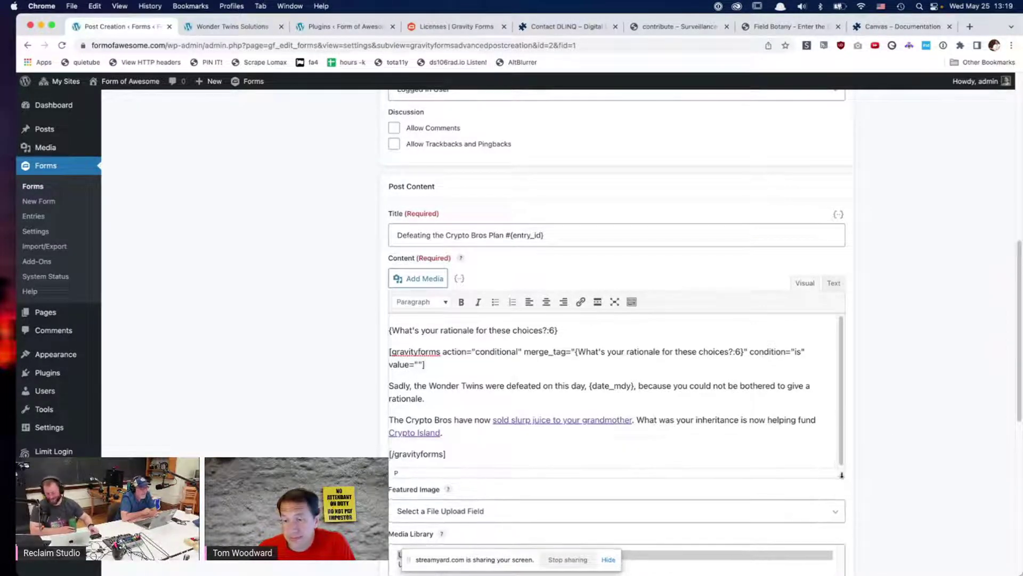
{"action": "mouse_move", "coordinate": [841, 481]}
{"action": "left_mouse_down"}
{"action": "mouse_move", "coordinate": [841, 453]}
{"action": "mouse_move", "coordinate": [840, 464]}
{"action": "left_mouse_up"}
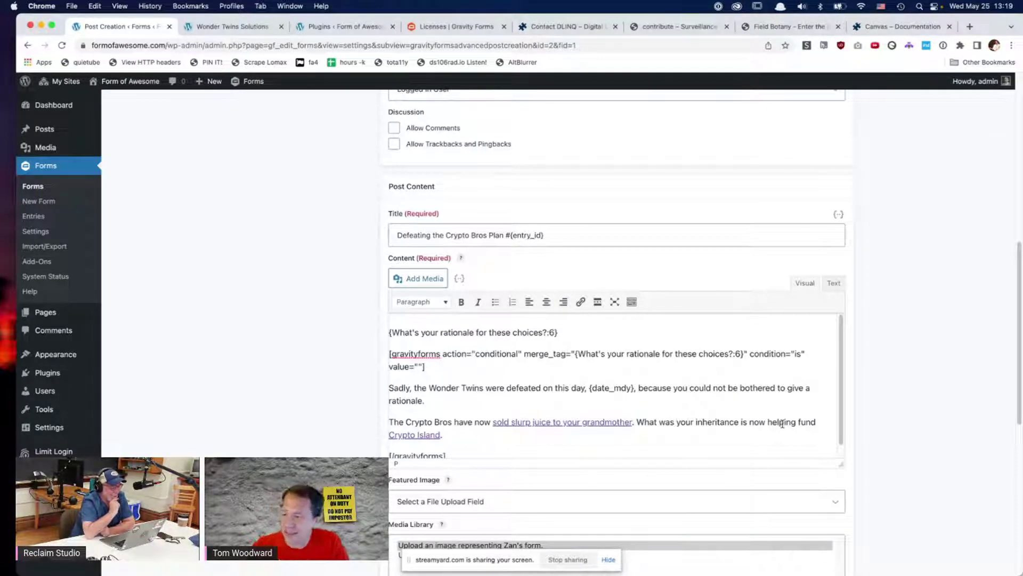
Step: Highlight the opening conditional gravityforms shortcode in the post content, then its "conditional" action, merge tag and empty value
{"action": "left_click", "coordinate": [583, 356]}
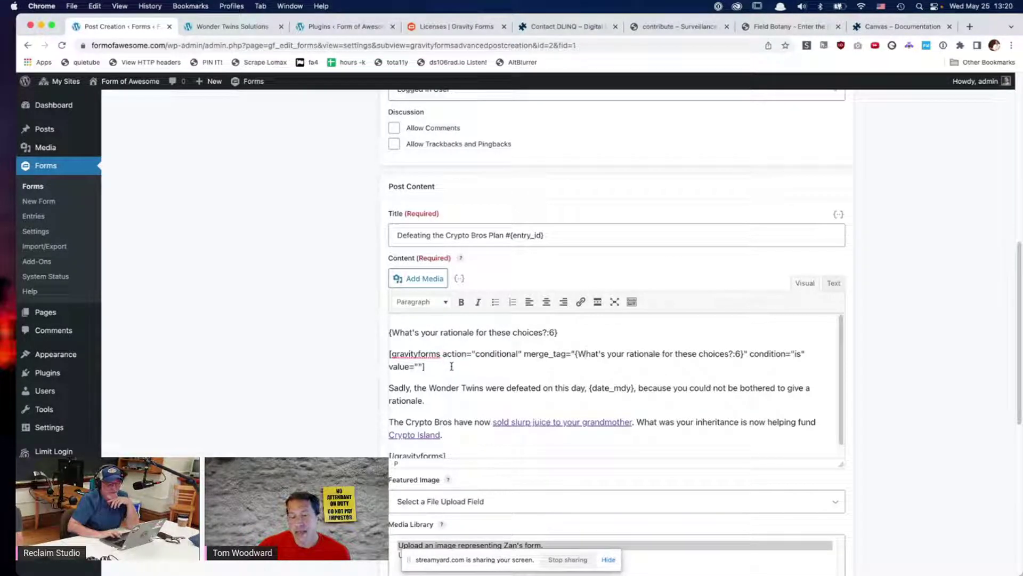
{"action": "left_click_drag", "start_coordinate": [426, 367], "coordinate": [368, 352]}
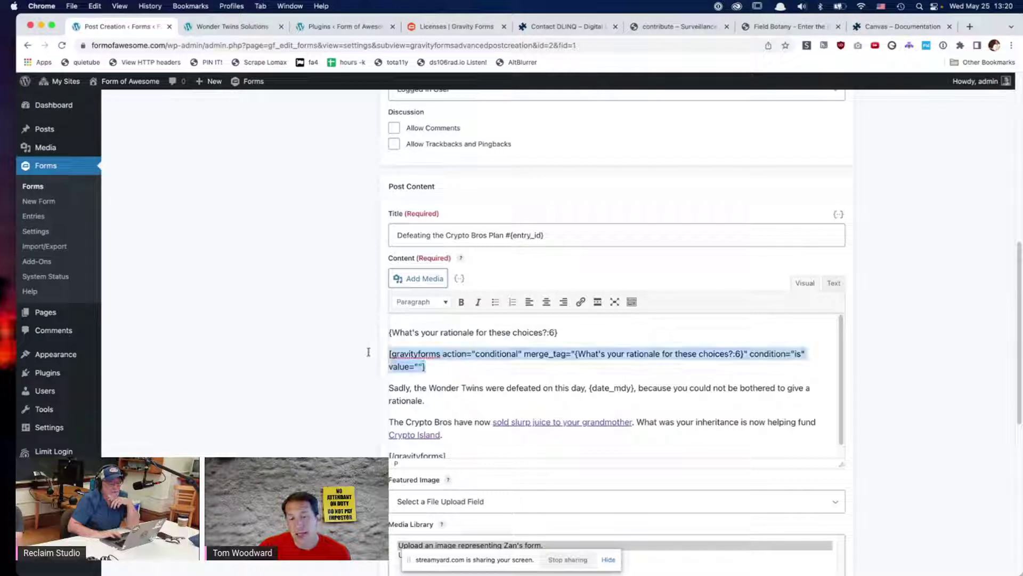
{"action": "left_click", "coordinate": [448, 369]}
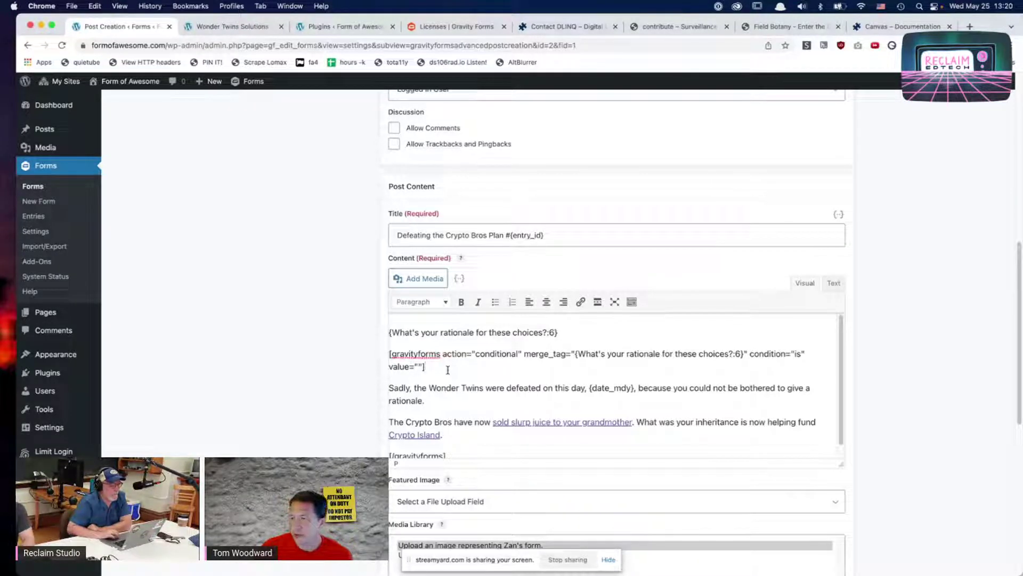
{"action": "left_click_drag", "start_coordinate": [429, 365], "coordinate": [390, 354]}
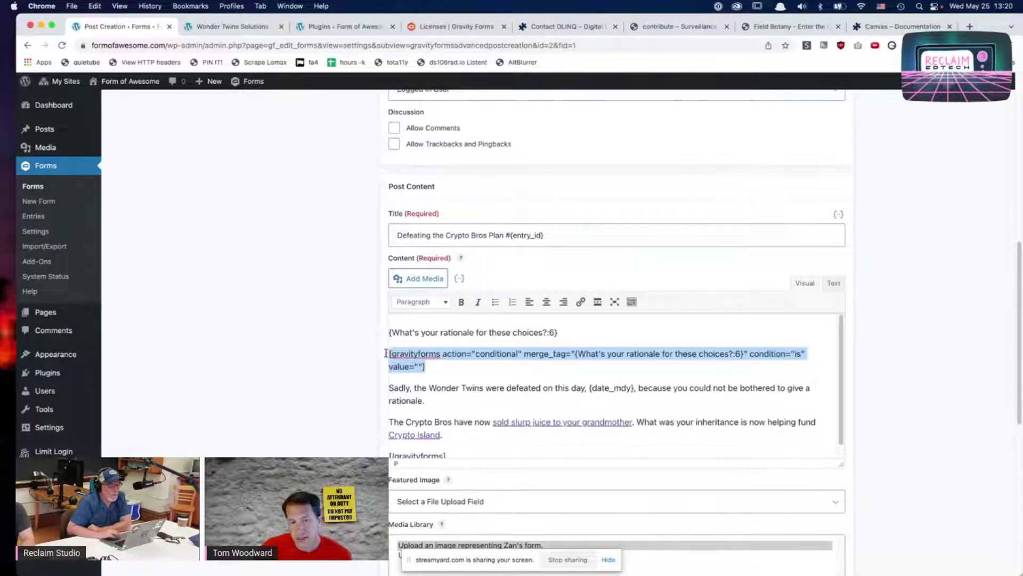
{"action": "double_click", "coordinate": [477, 353]}
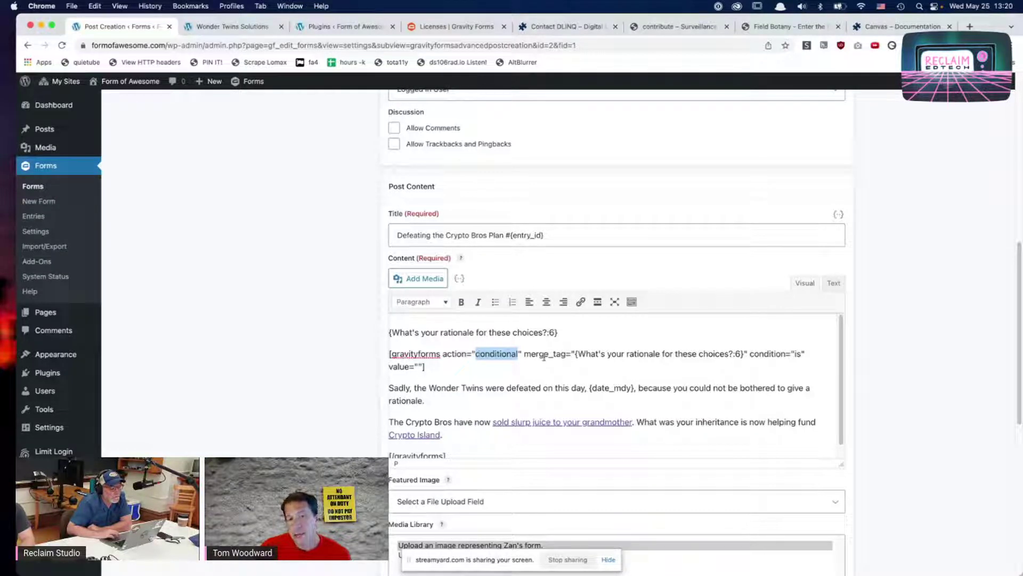
{"action": "left_click", "coordinate": [605, 354]}
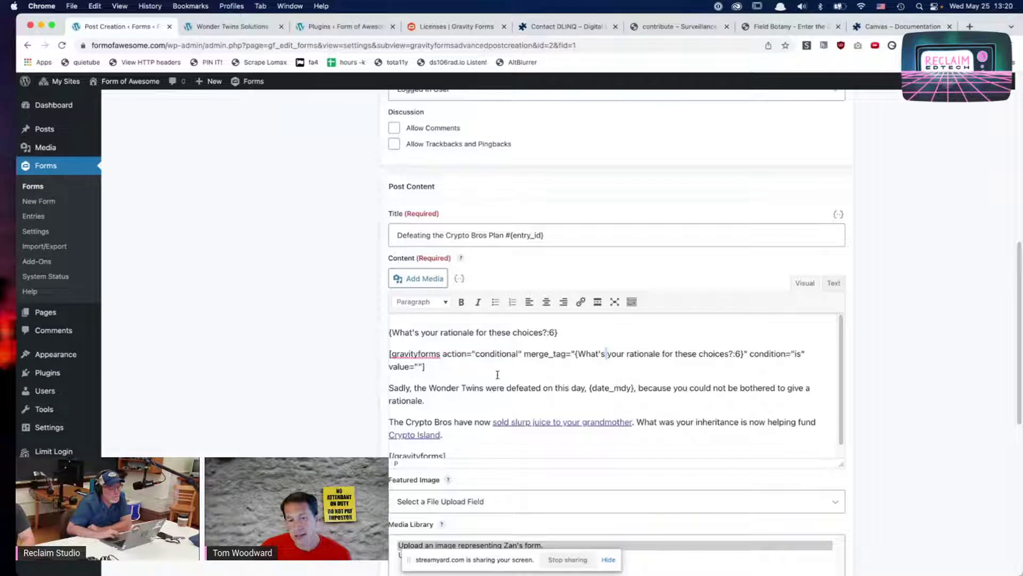
{"action": "left_click", "coordinate": [417, 367]}
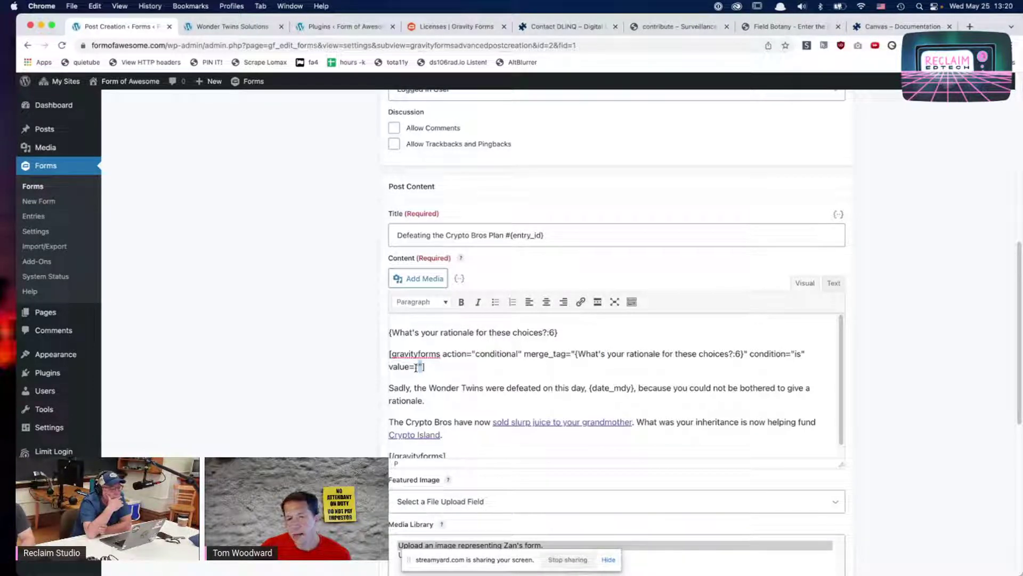
Step: Highlight the fallback text inside the conditional: the "Sadly, the Wonder Twins were defeated" paragraph, the date_mdy merge tag and the Crypto Bros sentence
{"action": "triple_click", "coordinate": [417, 388]}
{"action": "scroll", "coordinate": [417, 391], "scroll_direction": "down", "scroll_amount": 1}
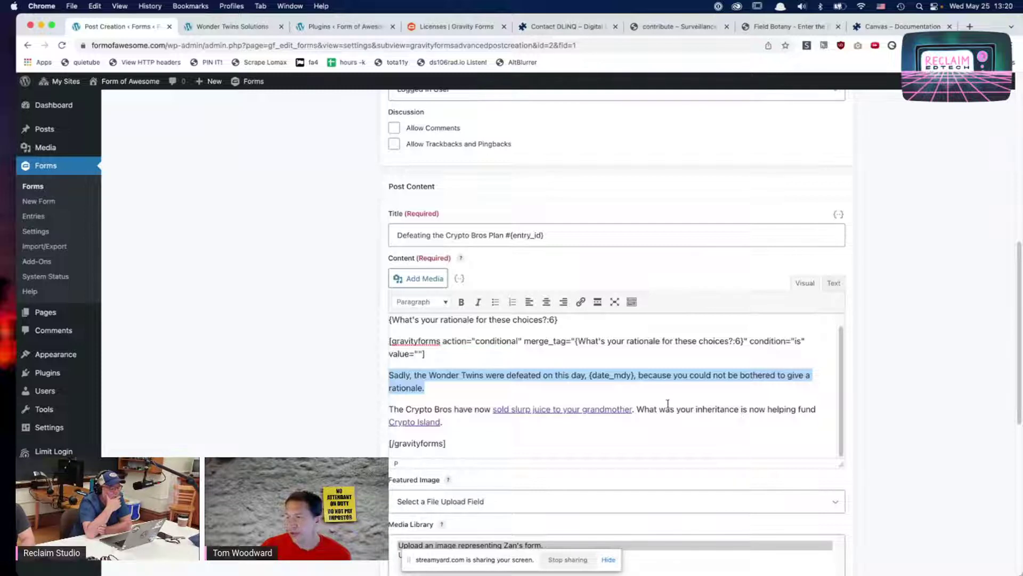
{"action": "left_click", "coordinate": [461, 388]}
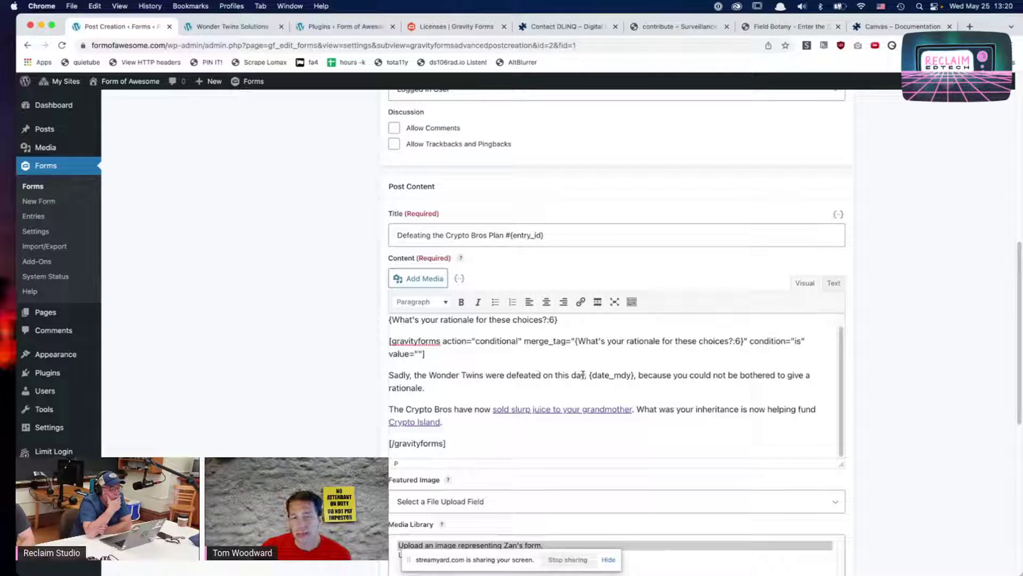
{"action": "left_click_drag", "start_coordinate": [591, 375], "coordinate": [633, 375]}
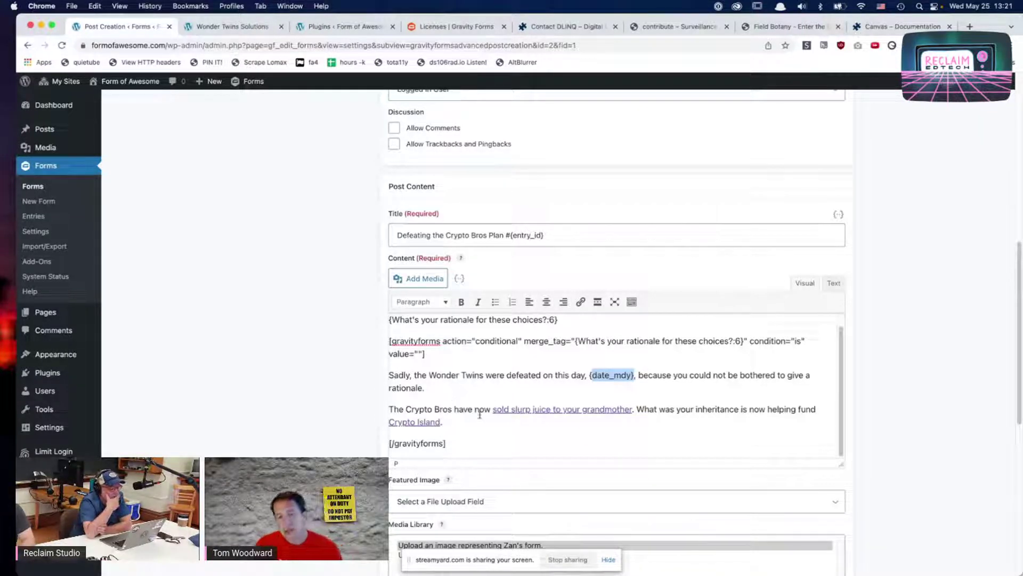
{"action": "left_click_drag", "start_coordinate": [464, 409], "coordinate": [479, 435]}
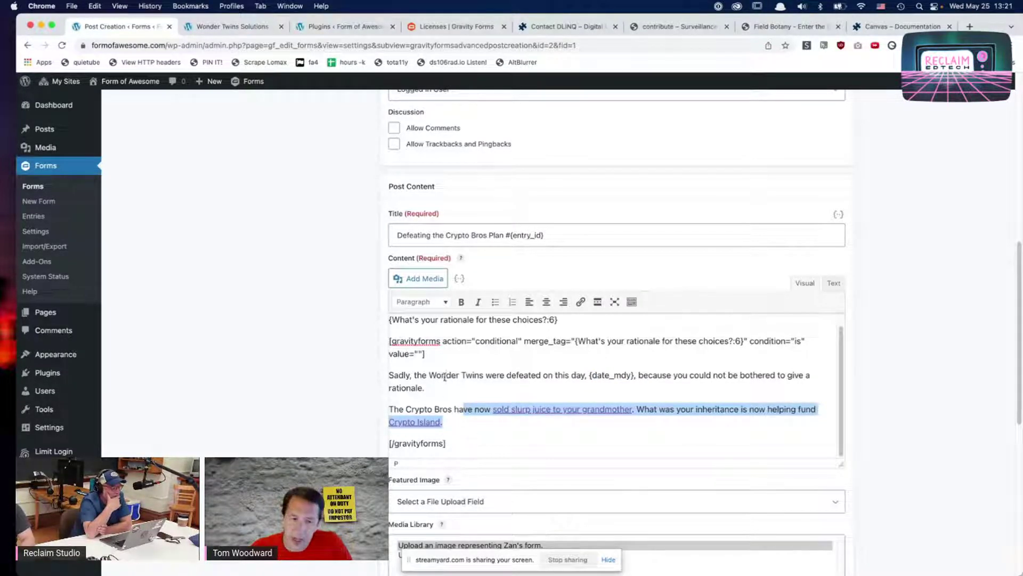
Step: Highlight the whole conditional block through its closing shortcode, then its opening gravityforms shortcode again
{"action": "left_click", "coordinate": [464, 434]}
{"action": "left_click_drag", "start_coordinate": [389, 341], "coordinate": [500, 452]}
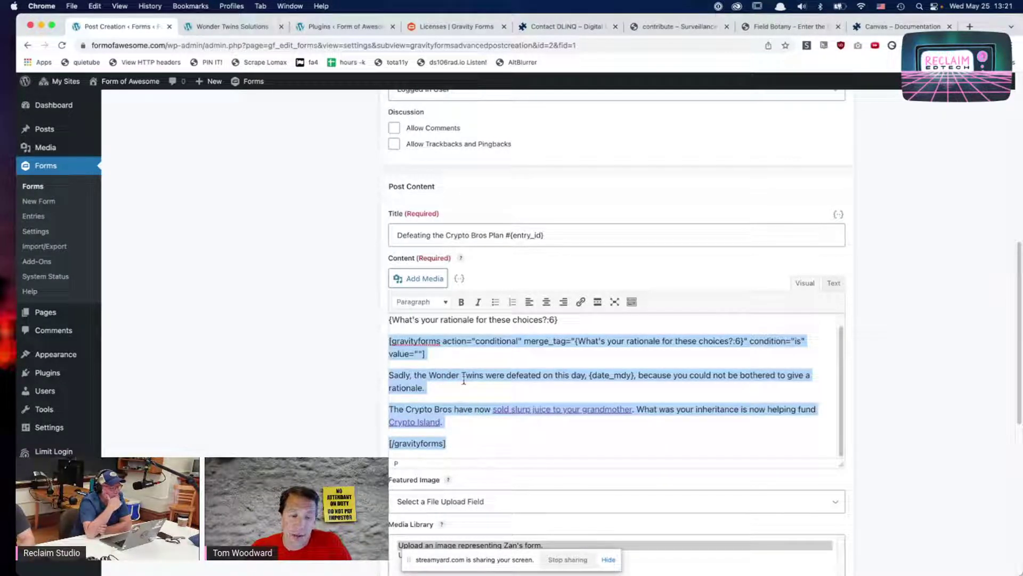
{"action": "left_click", "coordinate": [511, 351]}
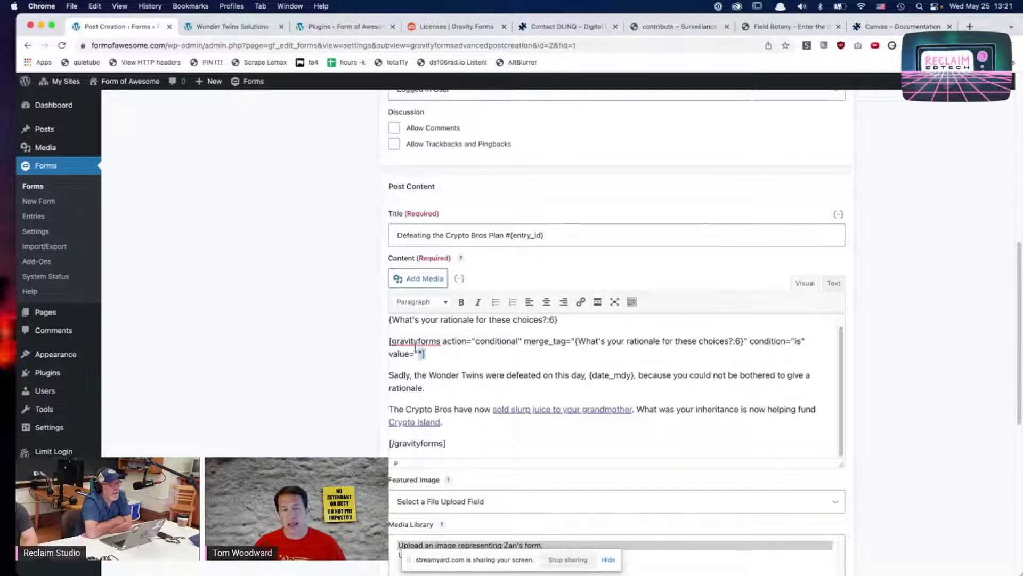
{"action": "left_click_drag", "start_coordinate": [425, 353], "coordinate": [389, 340]}
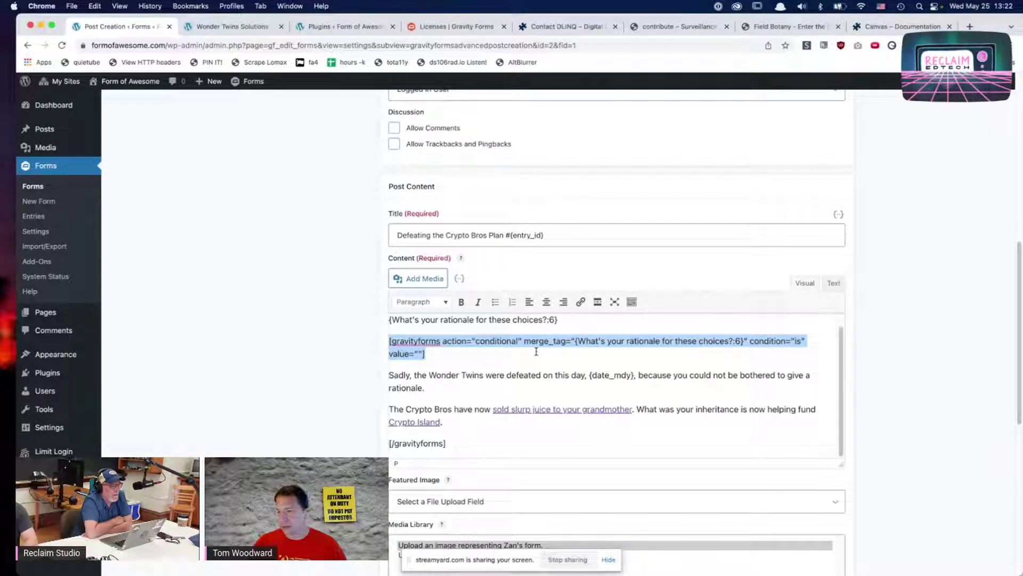
{"action": "scroll", "coordinate": [537, 351], "scroll_direction": "down", "scroll_amount": 1}
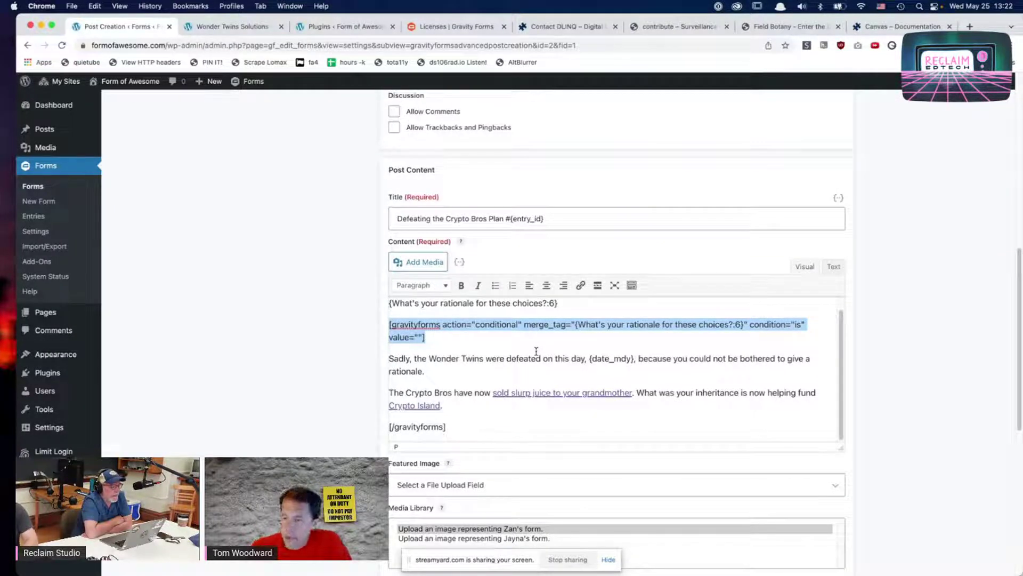
{"action": "key", "text": "Down"}
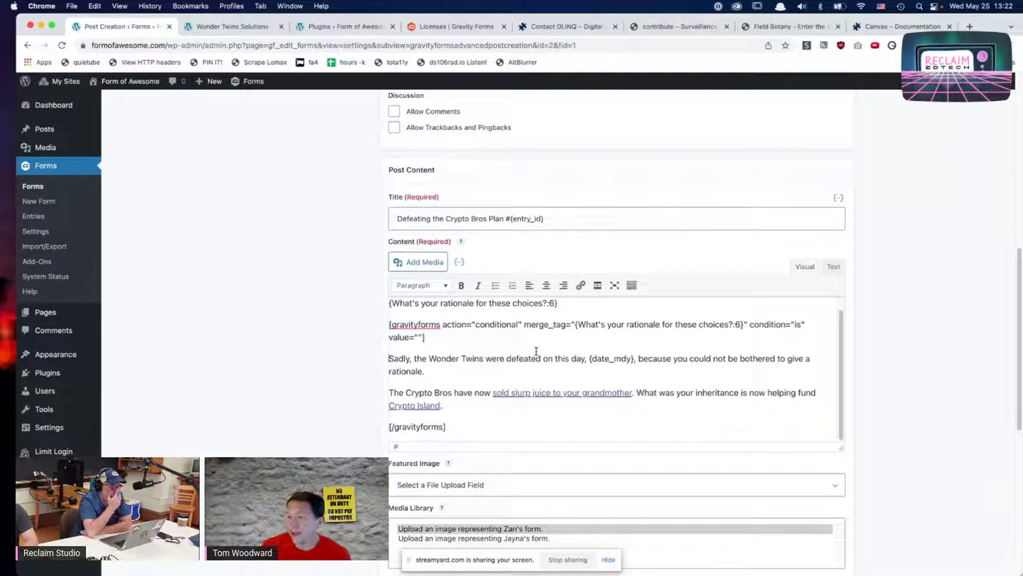
{"action": "left_click_drag", "start_coordinate": [427, 337], "coordinate": [389, 325]}
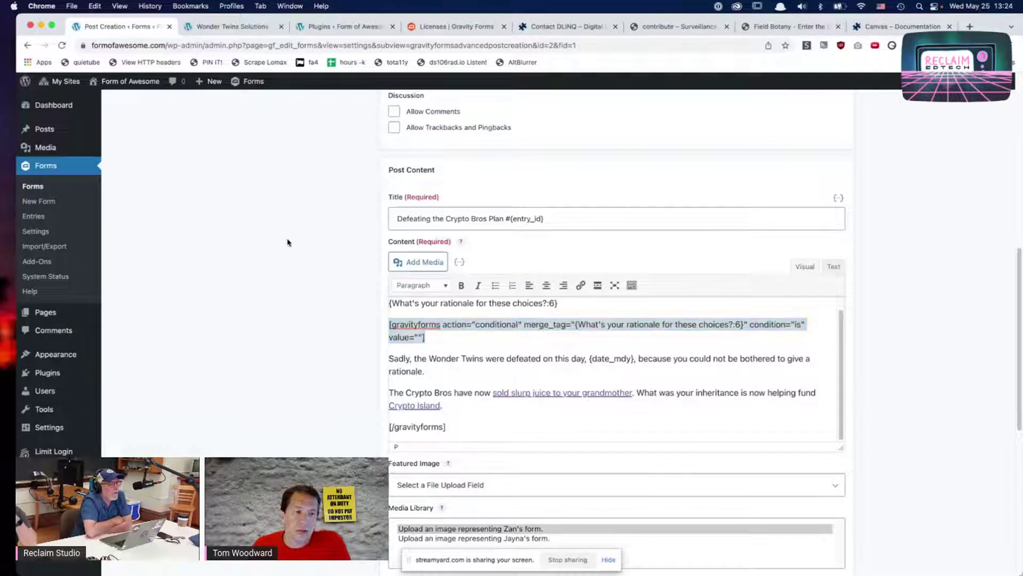
Step: Review the post creation feed from the feed name and post settings down to the custom fields and taxonomies
{"action": "scroll", "coordinate": [288, 242], "scroll_direction": "up", "scroll_amount": 1}
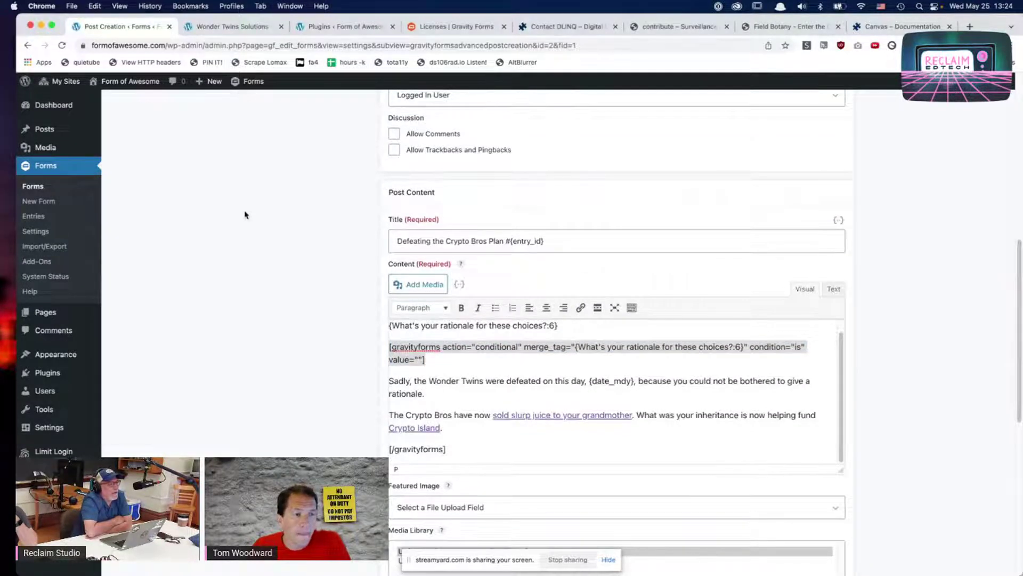
{"action": "scroll", "coordinate": [253, 217], "scroll_direction": "up", "scroll_amount": 10}
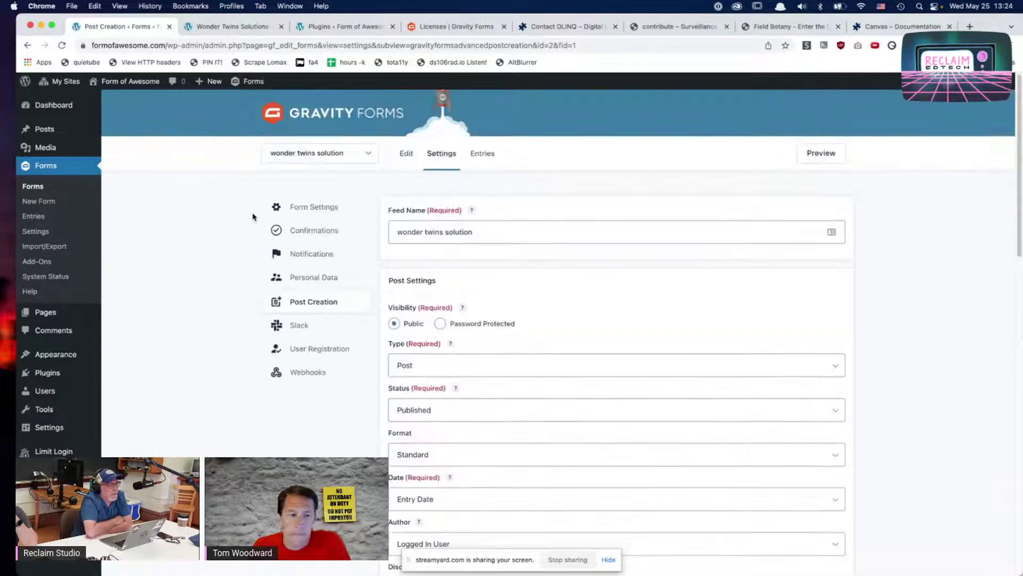
{"action": "scroll", "coordinate": [253, 217], "scroll_direction": "down", "scroll_amount": 4}
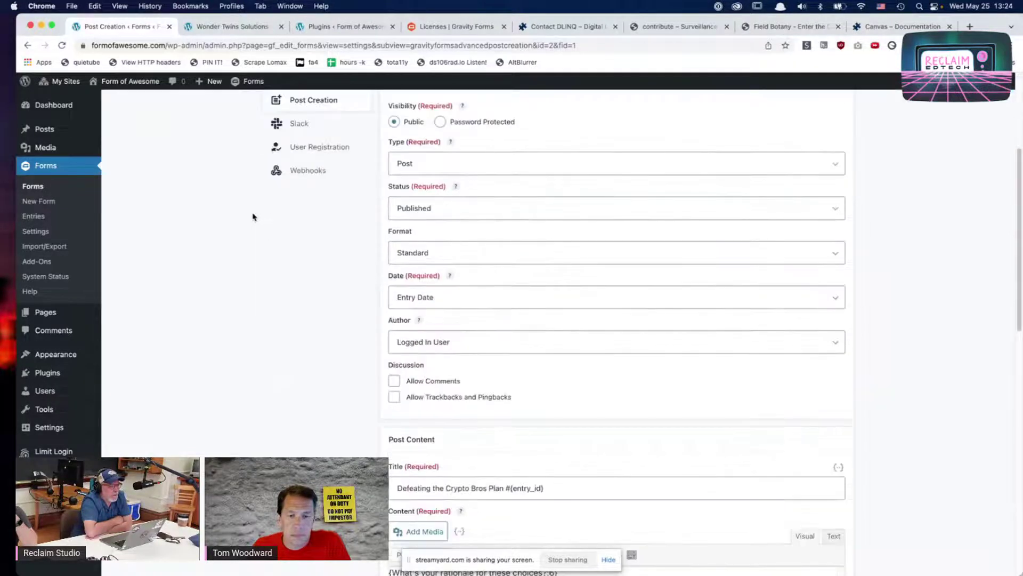
{"action": "scroll", "coordinate": [253, 217], "scroll_direction": "down", "scroll_amount": 2}
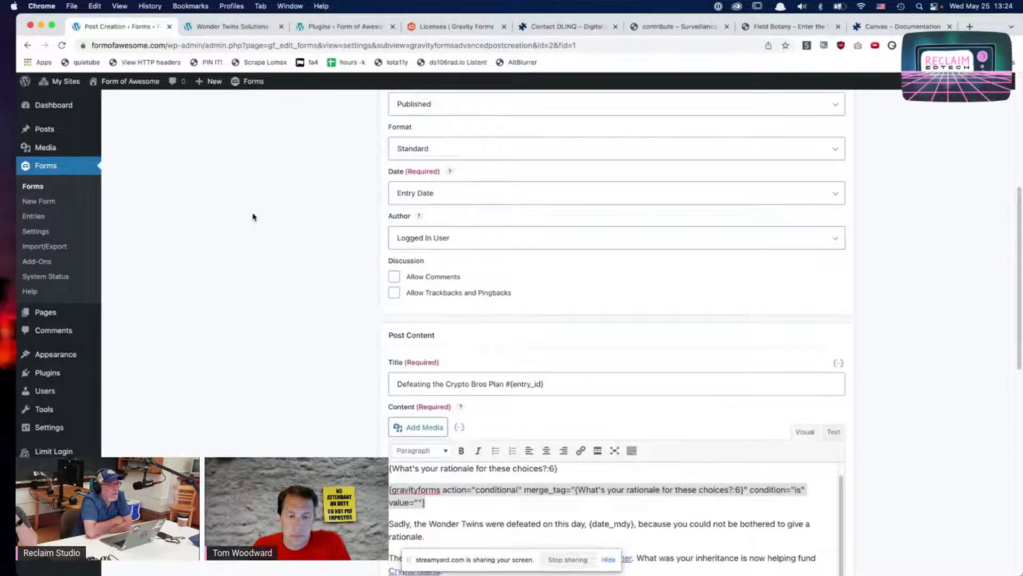
{"action": "scroll", "coordinate": [253, 217], "scroll_direction": "down", "scroll_amount": 4}
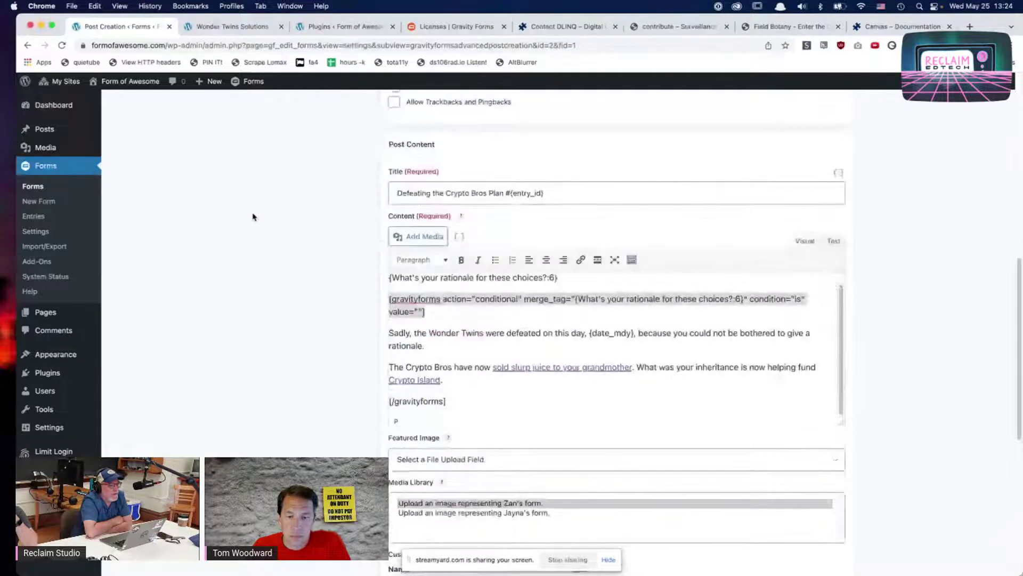
{"action": "scroll", "coordinate": [253, 217], "scroll_direction": "down", "scroll_amount": 4}
{"action": "scroll", "coordinate": [253, 217], "scroll_direction": "down", "scroll_amount": 1}
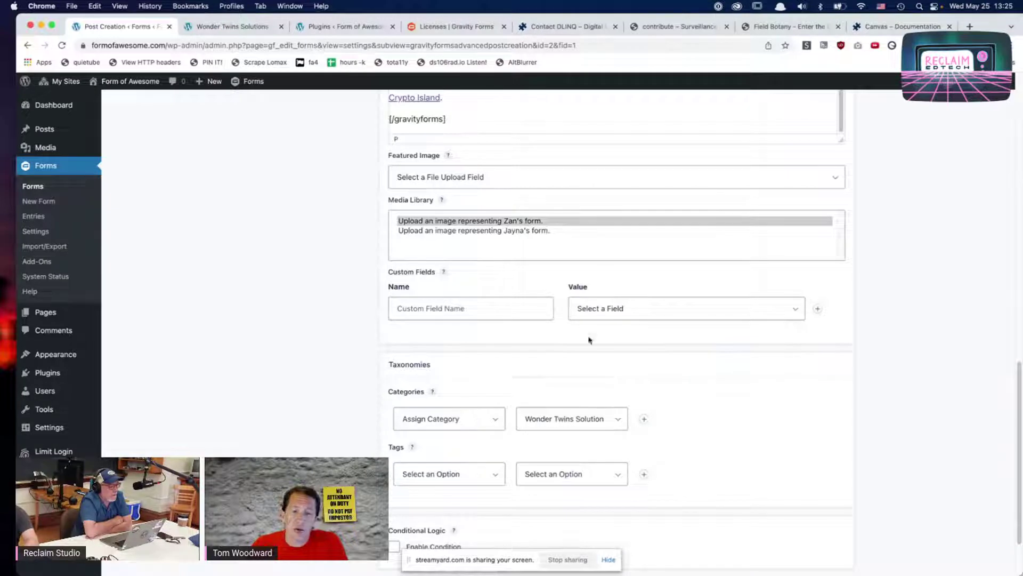
Step: Check the suggestions for the custom field name without choosing one, and view the taxonomy and conditional logic settings
{"action": "left_click", "coordinate": [462, 309]}
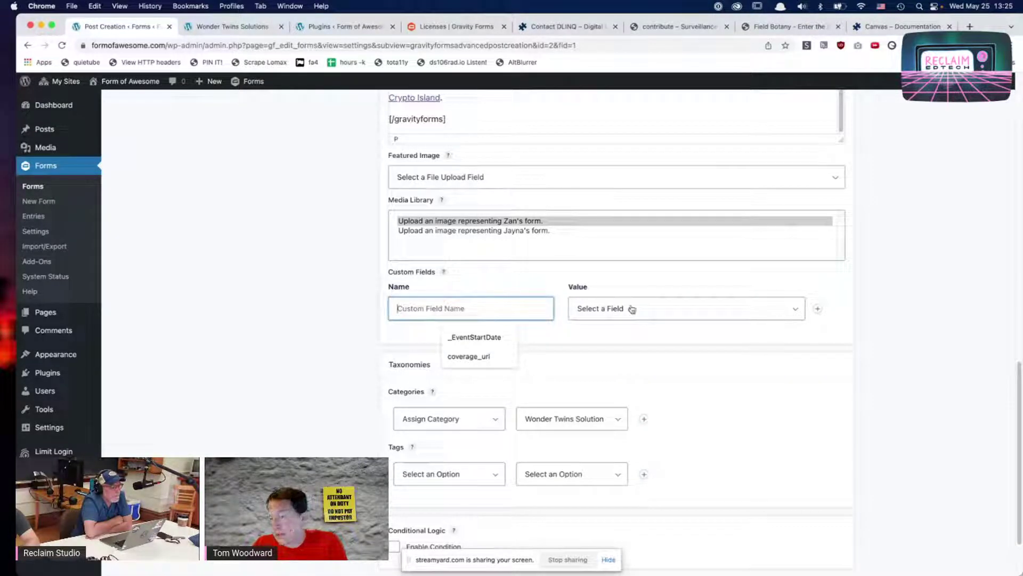
{"action": "left_click", "coordinate": [884, 358]}
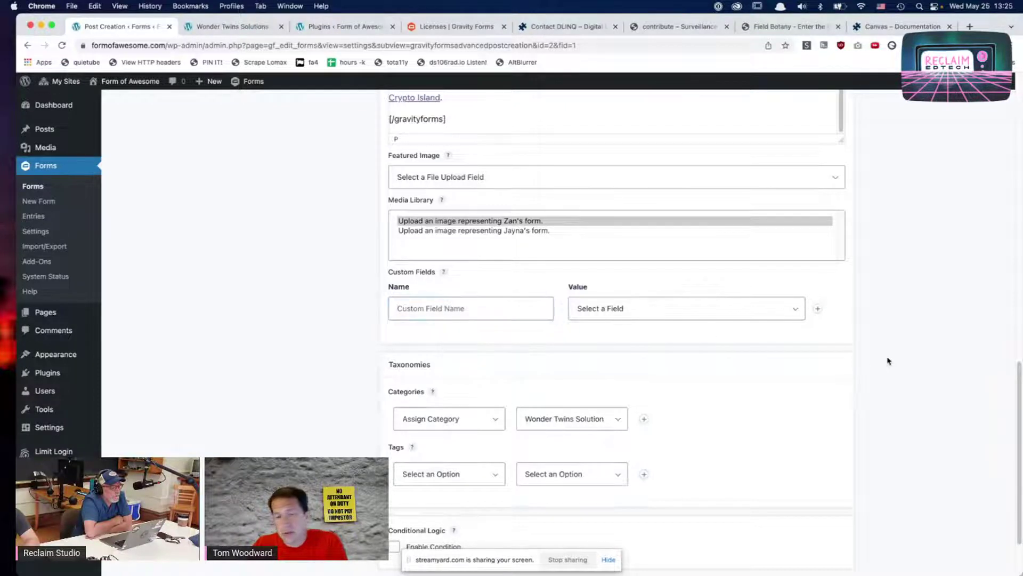
{"action": "scroll", "coordinate": [740, 334], "scroll_direction": "down", "scroll_amount": 3}
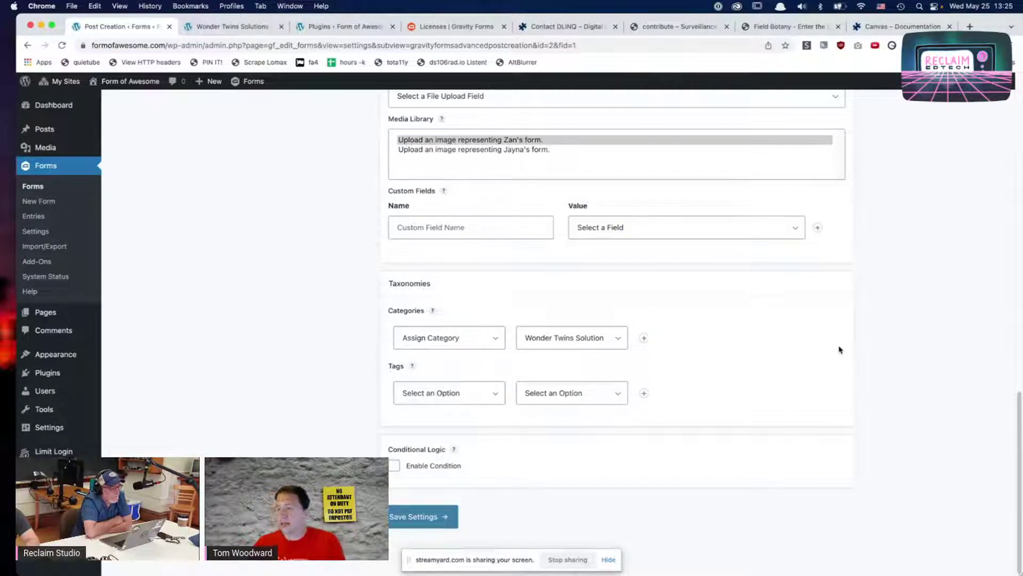
Step: Leave the feed settings and open the site's list of all posts
{"action": "scroll", "coordinate": [838, 349], "scroll_direction": "up", "scroll_amount": 1}
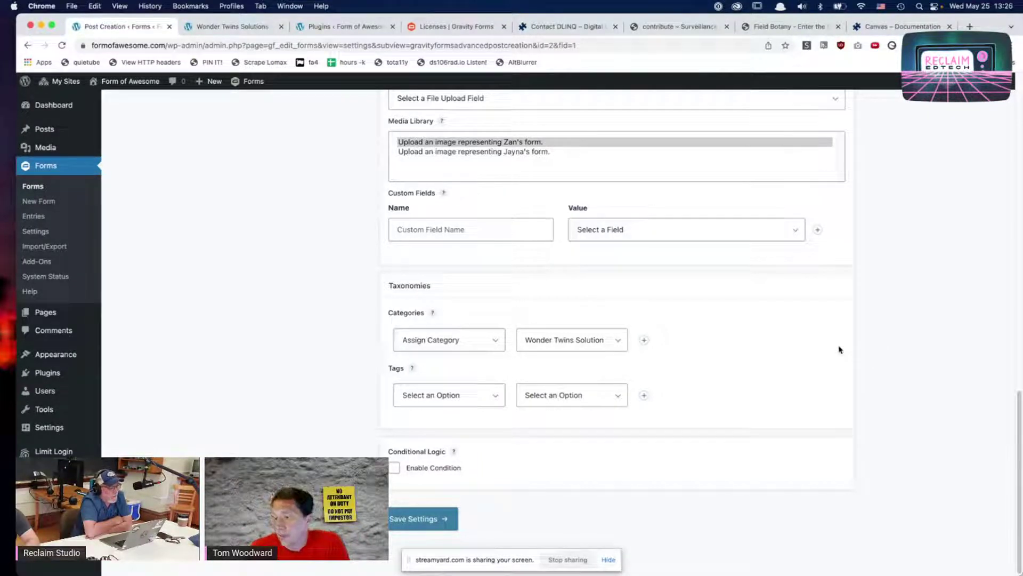
{"action": "scroll", "coordinate": [839, 349], "scroll_direction": "up", "scroll_amount": 10}
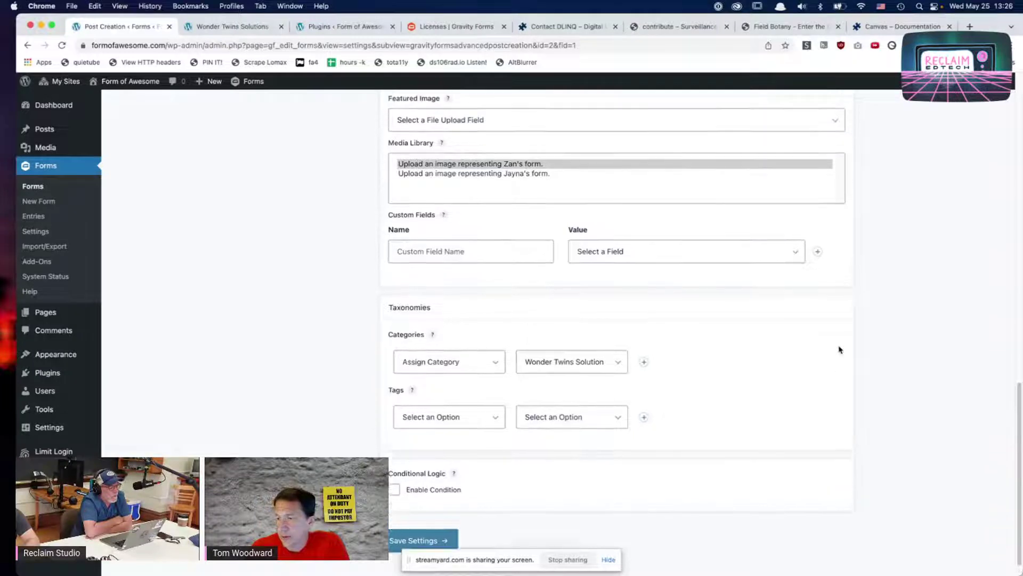
{"action": "scroll", "coordinate": [840, 349], "scroll_direction": "up", "scroll_amount": 5}
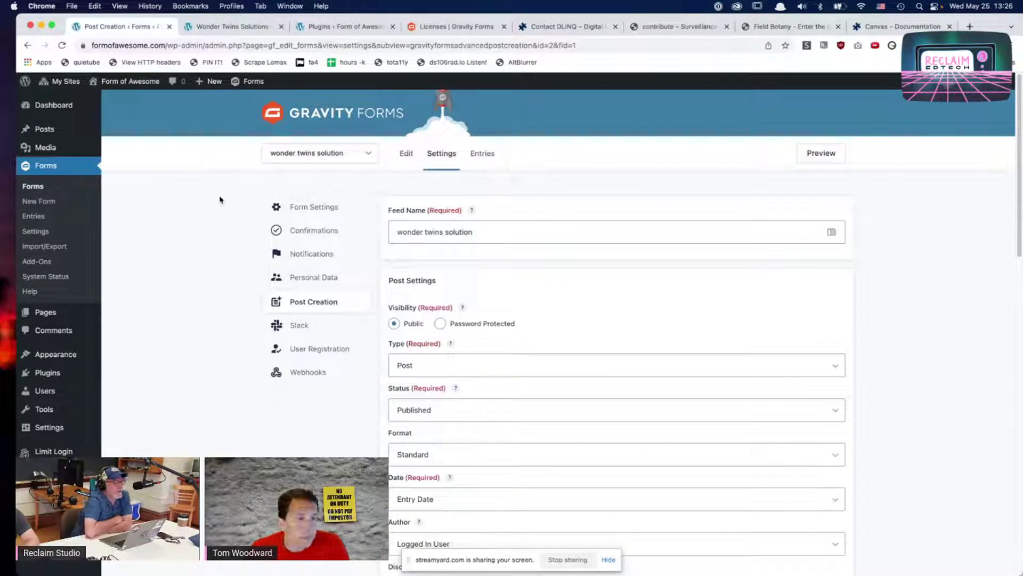
{"action": "left_click", "coordinate": [68, 125]}
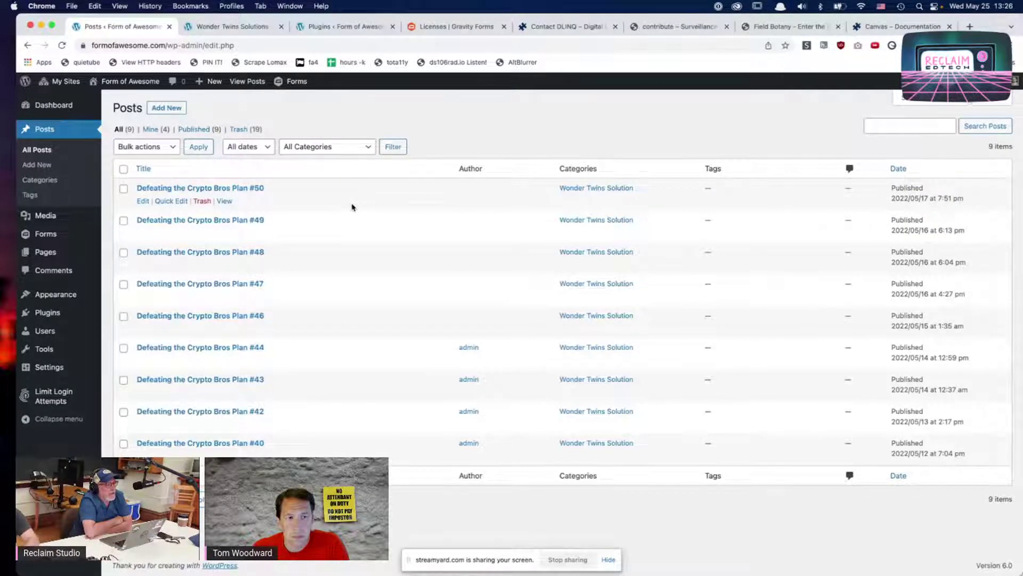
Step: Return to the post creation feed, then open the site's Register page and view its form and Superfriends list
{"action": "left_click", "coordinate": [26, 46]}
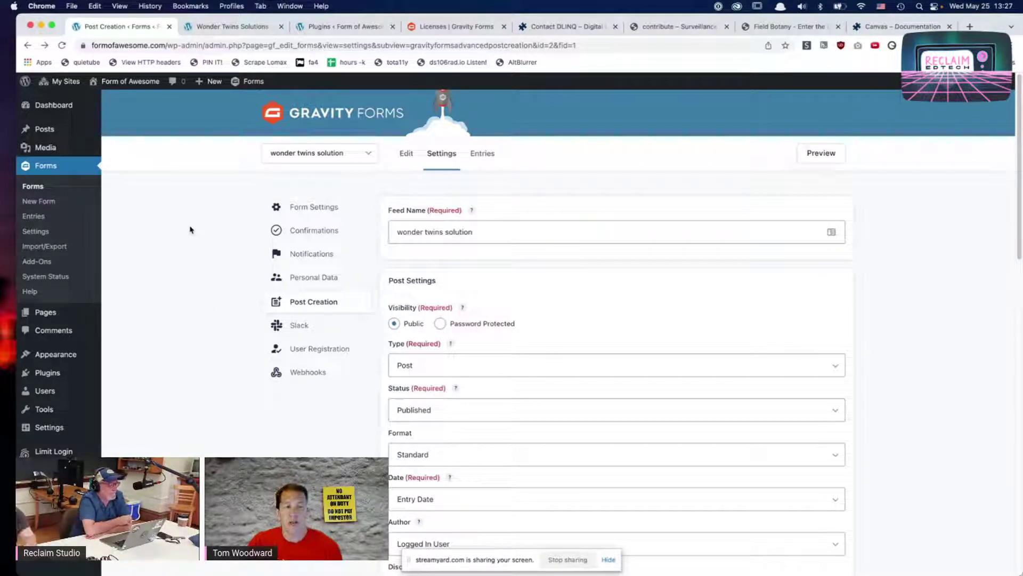
{"action": "left_click", "coordinate": [248, 27]}
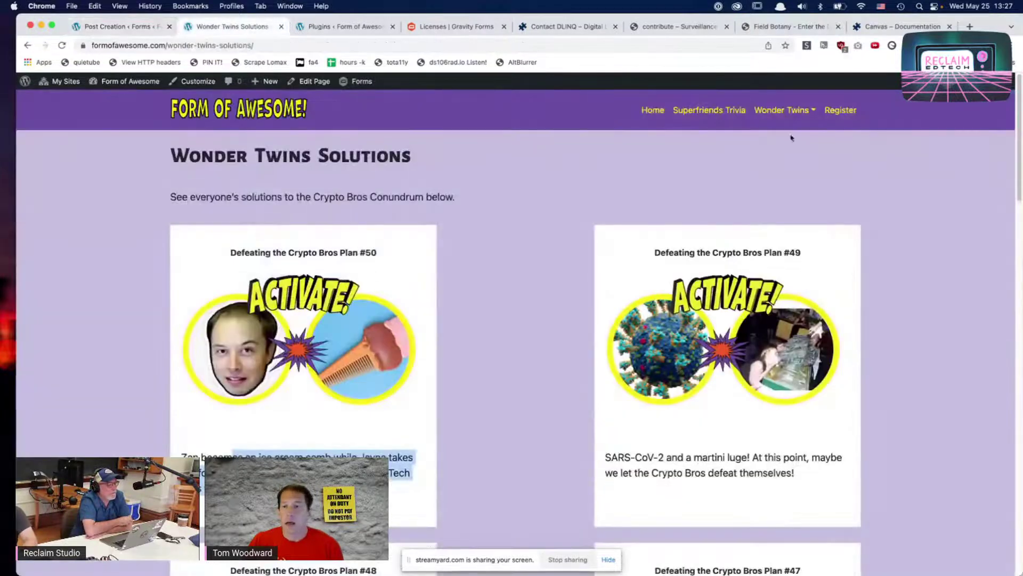
{"action": "left_click", "coordinate": [854, 110]}
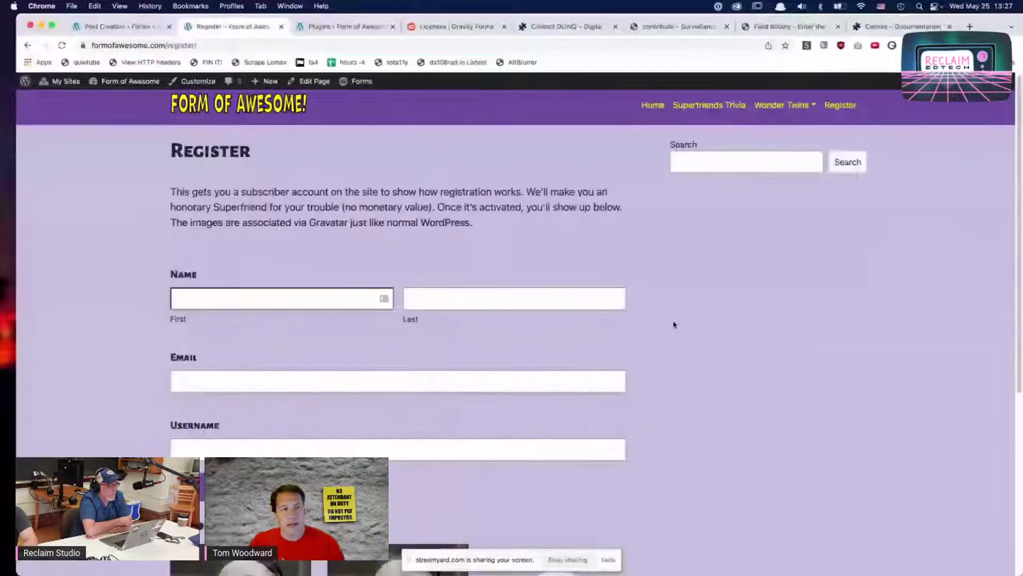
{"action": "scroll", "coordinate": [674, 325], "scroll_direction": "down", "scroll_amount": 5}
Step: Select the Register page's web address, switch to another app and come back to the browser
{"action": "left_click", "coordinate": [231, 47]}
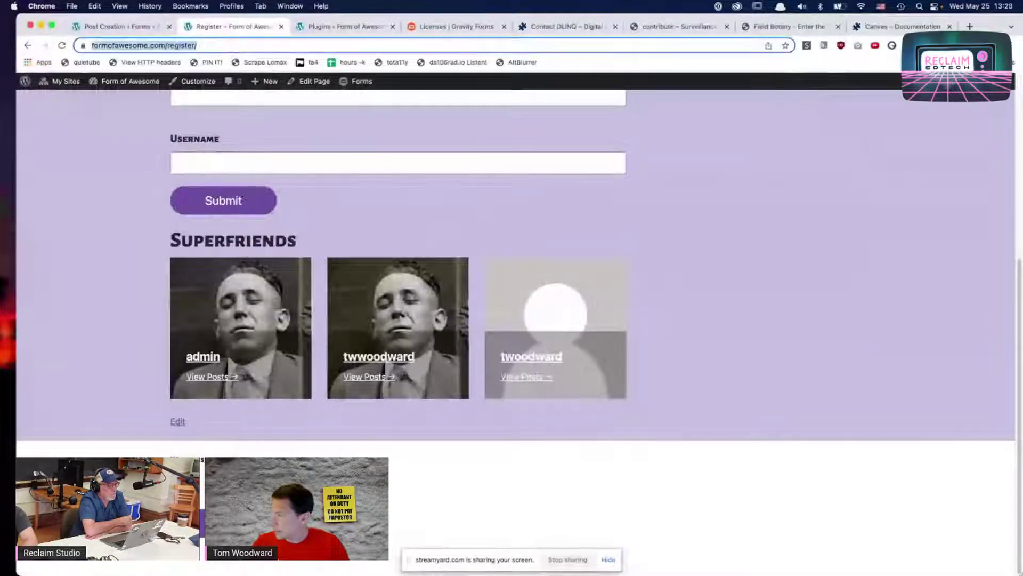
{"action": "key", "text": "super+Tab"}
{"action": "key", "text": "super+Tab"}
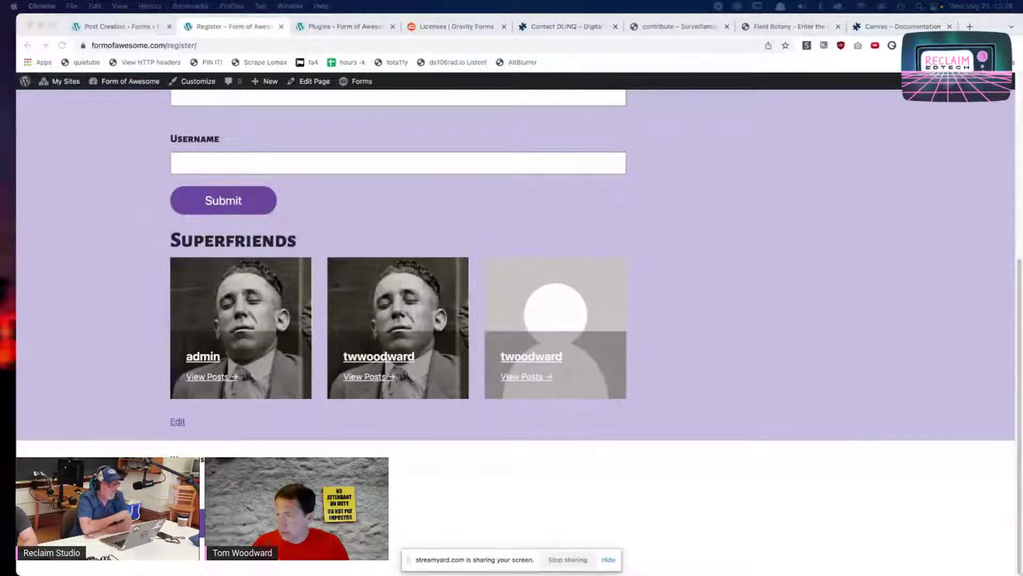
{"action": "key", "text": "super+Tab"}
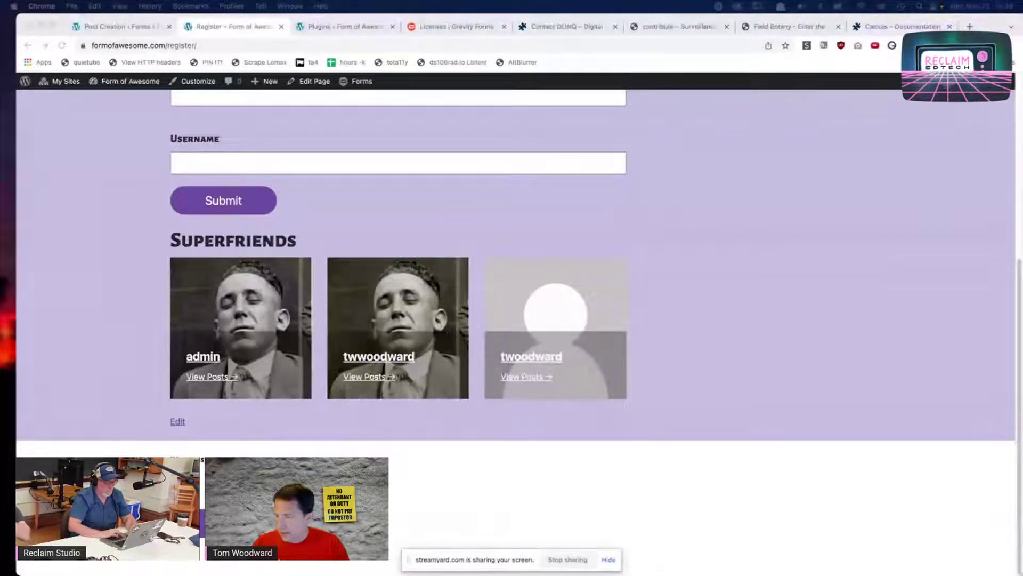
{"action": "key", "text": "super+Tab"}
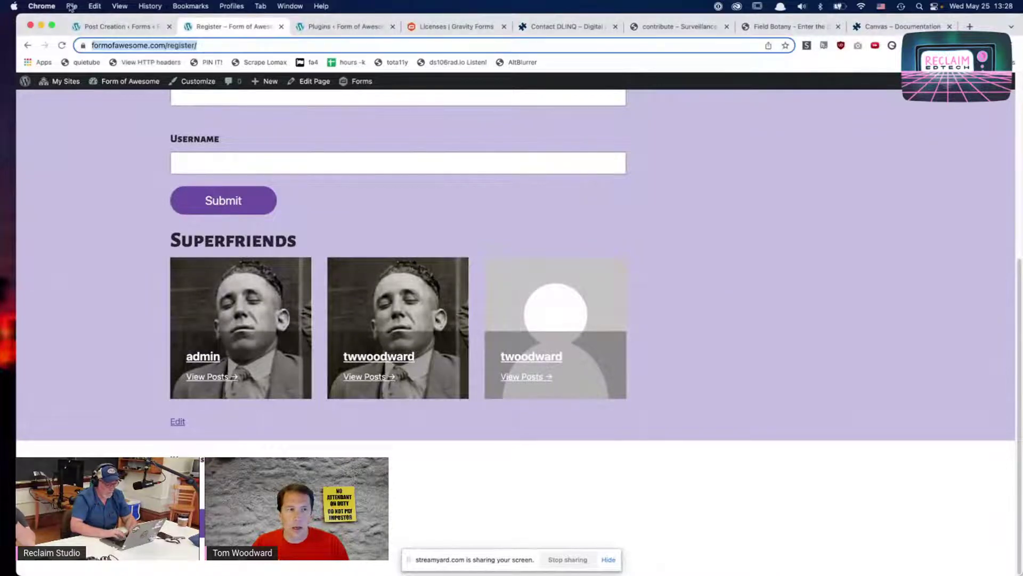
Step: Look back at the post creation feed, then view the Register page's form fields again
{"action": "left_click", "coordinate": [119, 27]}
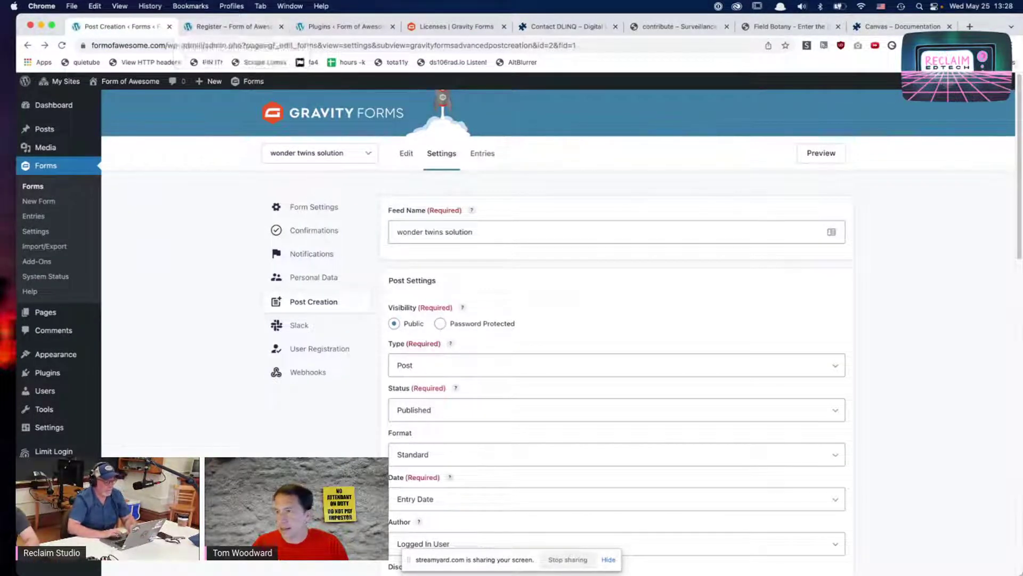
{"action": "left_click", "coordinate": [841, 178]}
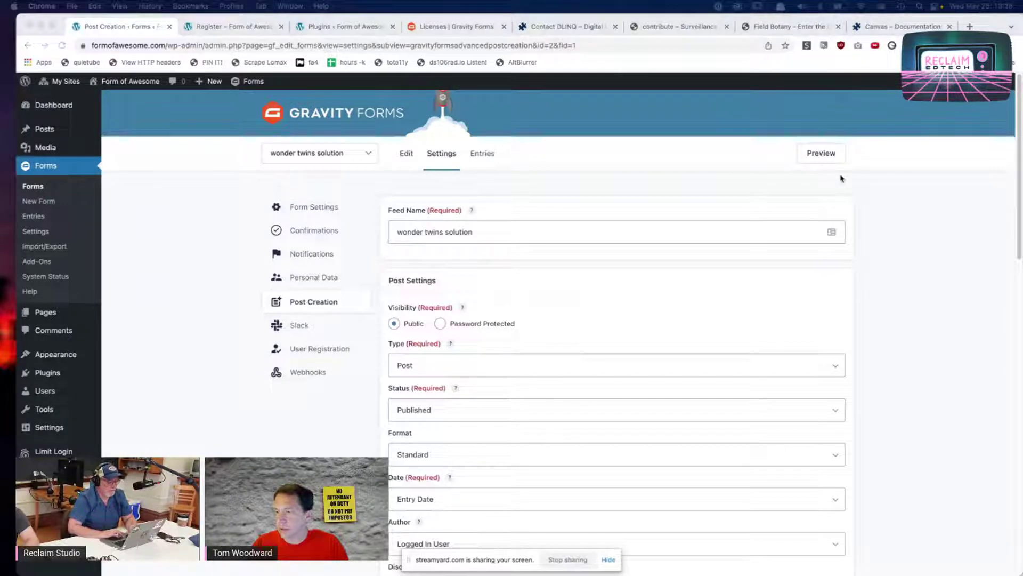
{"action": "left_click", "coordinate": [226, 28]}
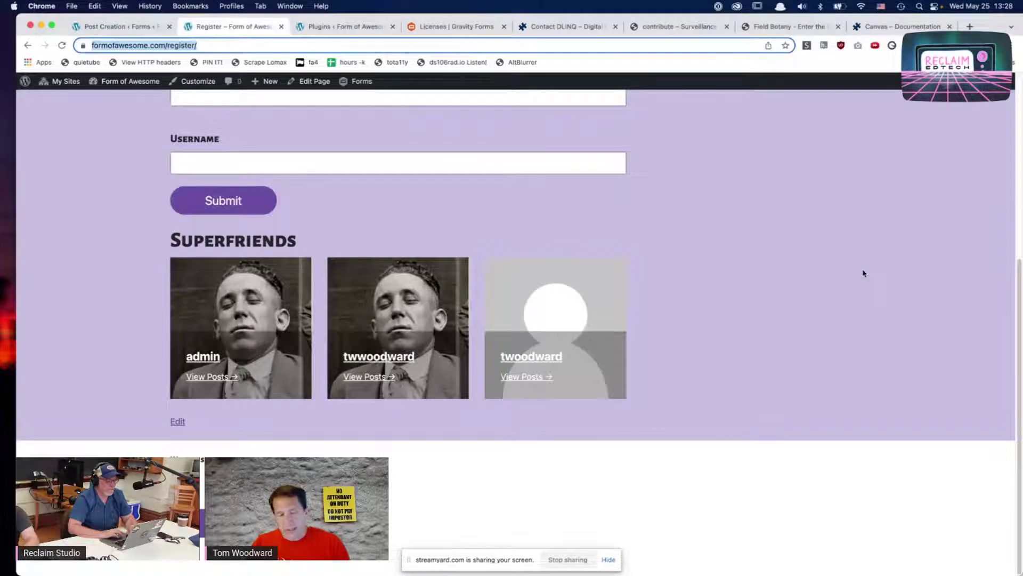
{"action": "scroll", "coordinate": [853, 341], "scroll_direction": "up", "scroll_amount": 3}
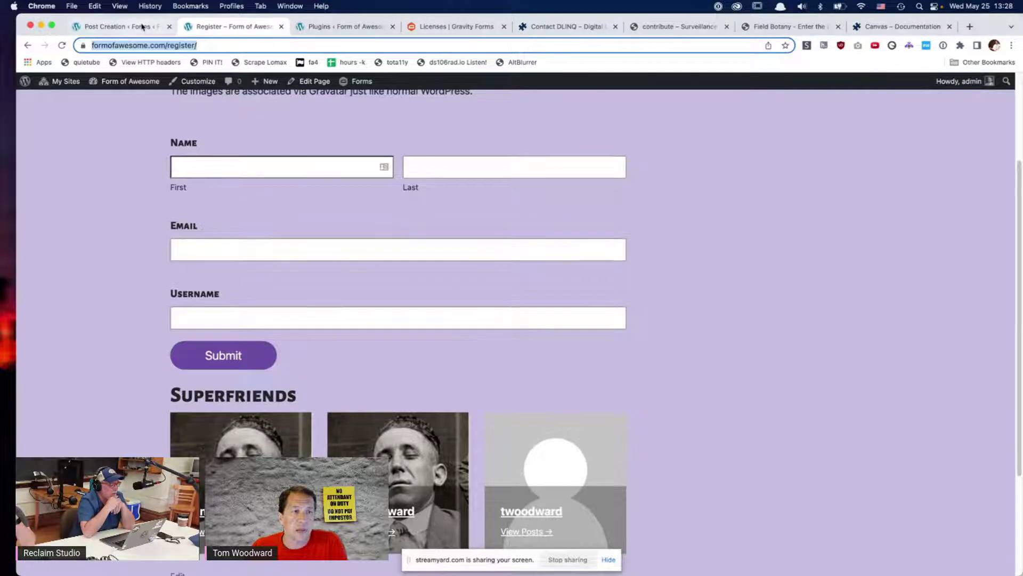
Step: Open the register form in the form editor and select its Name field to show the field settings
{"action": "left_click", "coordinate": [120, 26]}
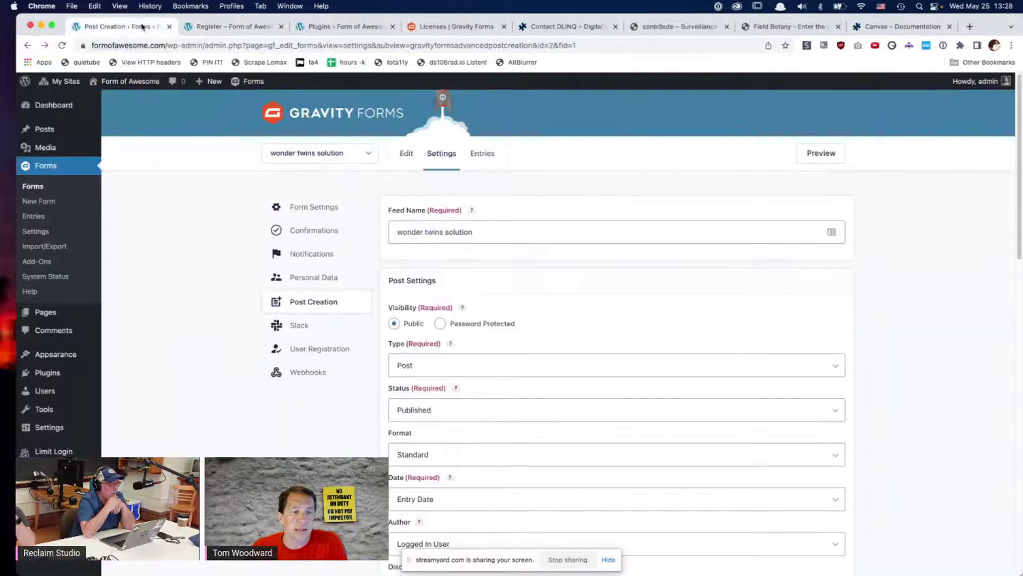
{"action": "left_click", "coordinate": [36, 189]}
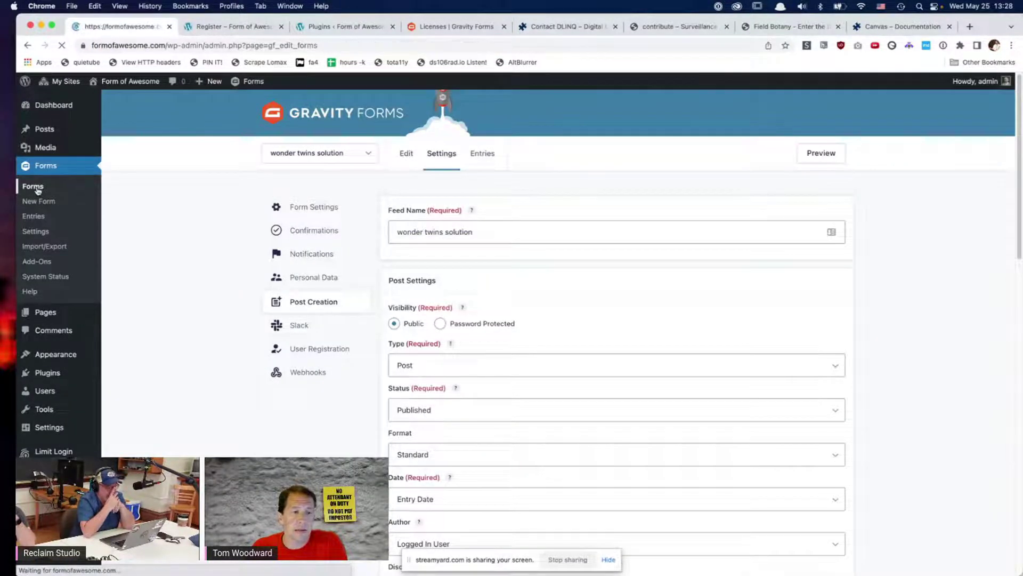
{"action": "left_click", "coordinate": [347, 386]}
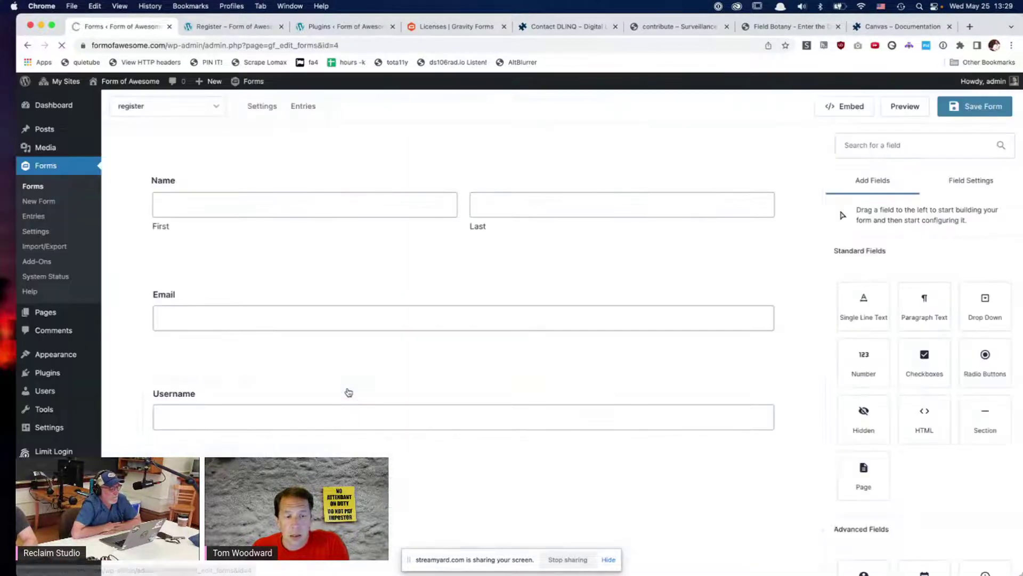
{"action": "left_click", "coordinate": [304, 205]}
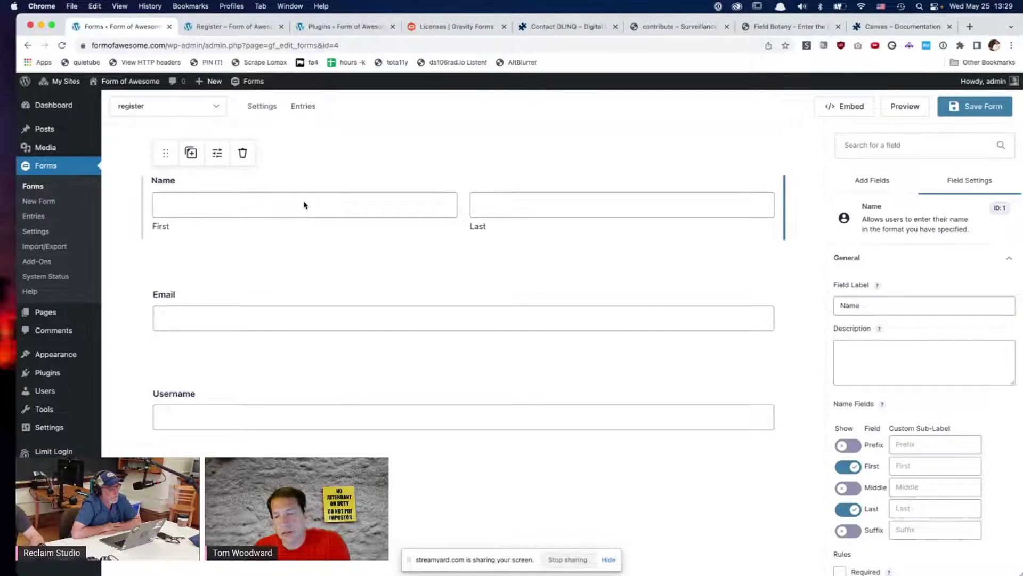
Step: Try showing the Prefix part of the Name field, hide it again and check the field's rules
{"action": "left_click", "coordinate": [847, 446]}
{"action": "left_click", "coordinate": [859, 445]}
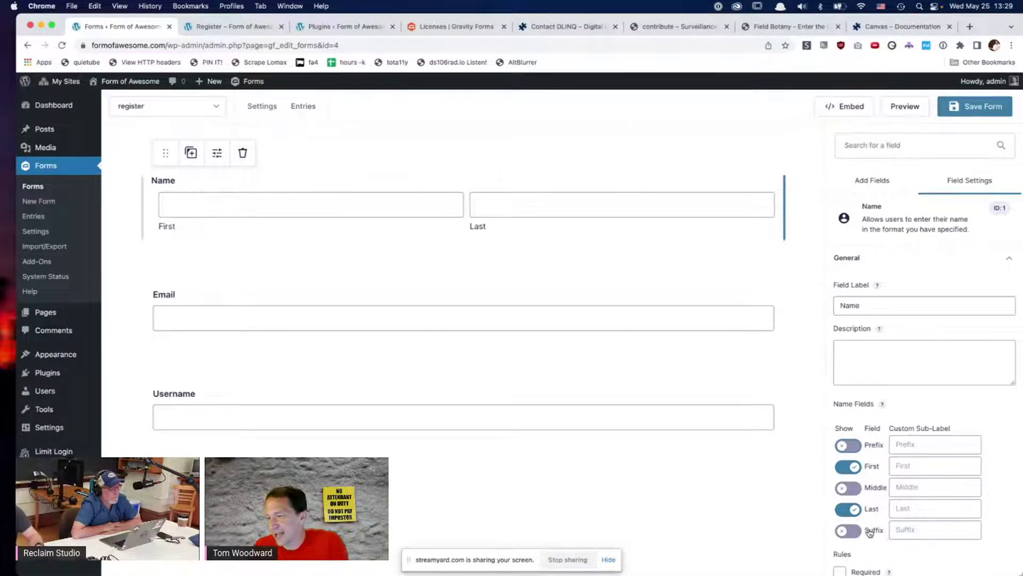
{"action": "scroll", "coordinate": [966, 421], "scroll_direction": "down", "scroll_amount": 1}
{"action": "scroll", "coordinate": [965, 419], "scroll_direction": "down", "scroll_amount": 3}
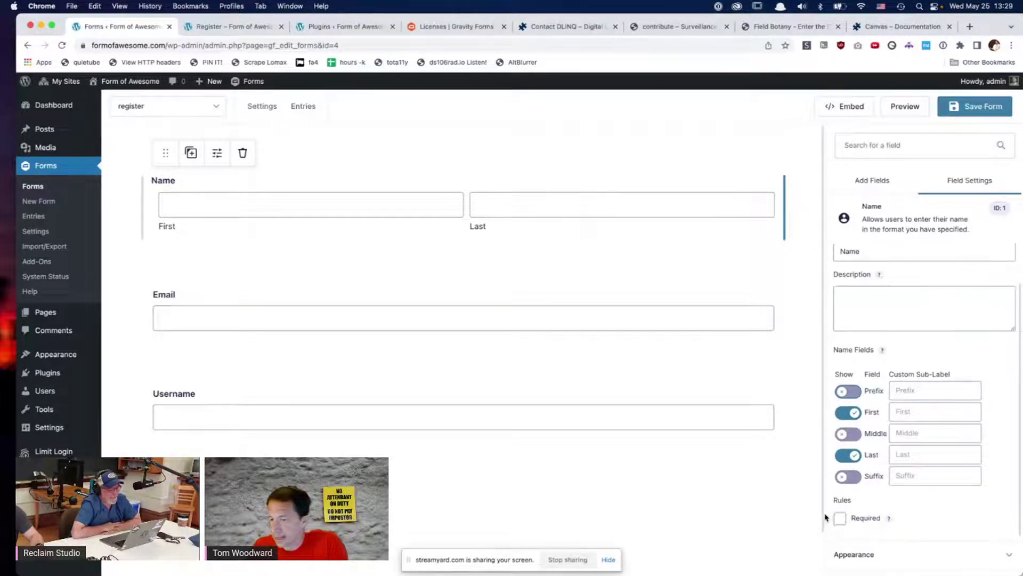
Step: Select the Username field and view its settings in the register form
{"action": "left_click", "coordinate": [283, 283]}
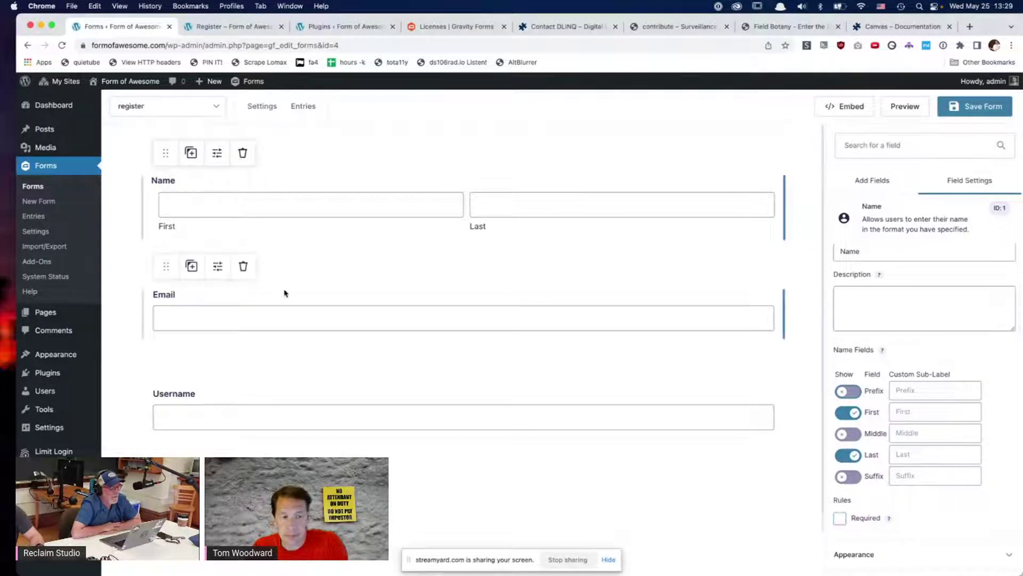
{"action": "left_click", "coordinate": [288, 399]}
{"action": "scroll", "coordinate": [495, 392], "scroll_direction": "down", "scroll_amount": 2}
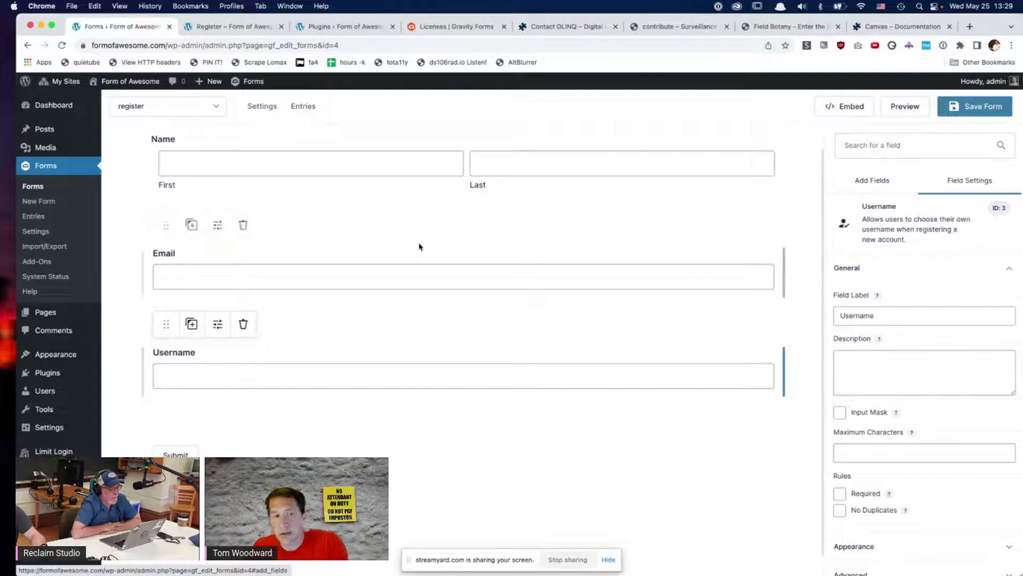
Step: Leave the form editor without saving and open User Registration Feed 1 of the register form for editing
{"action": "mouse_move", "coordinate": [259, 106]}
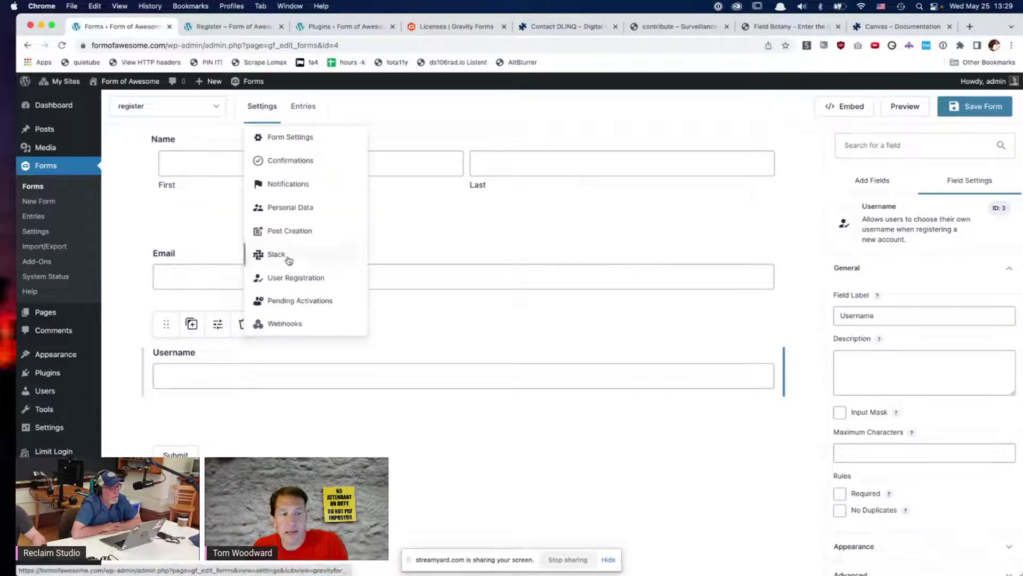
{"action": "left_click", "coordinate": [290, 277]}
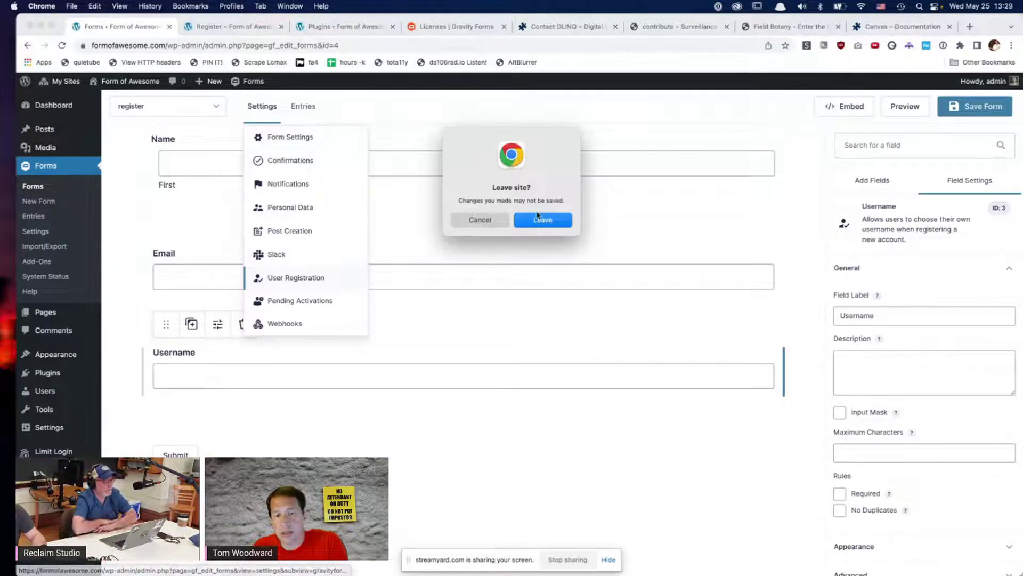
{"action": "left_click", "coordinate": [540, 218]}
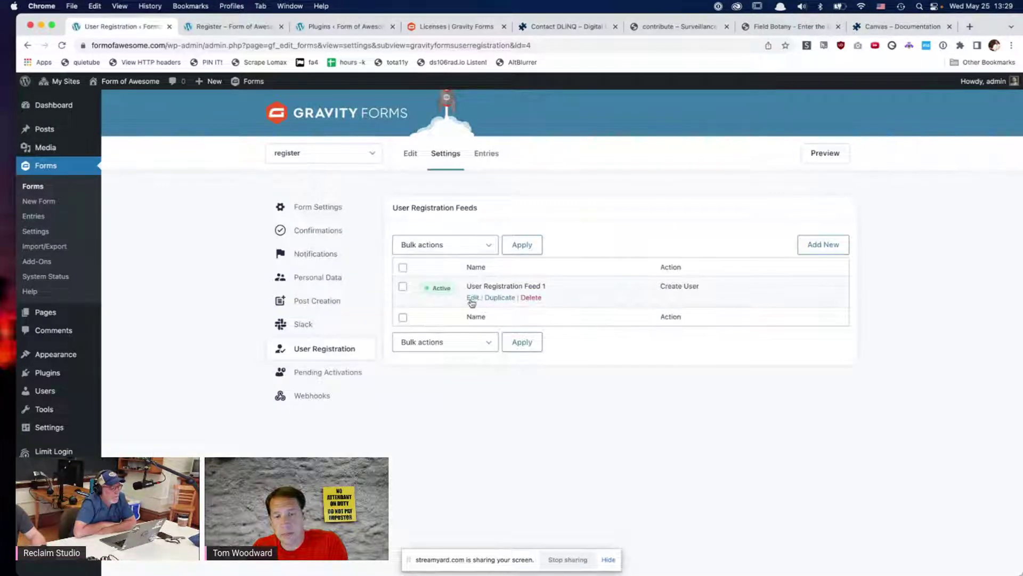
{"action": "left_click", "coordinate": [473, 298]}
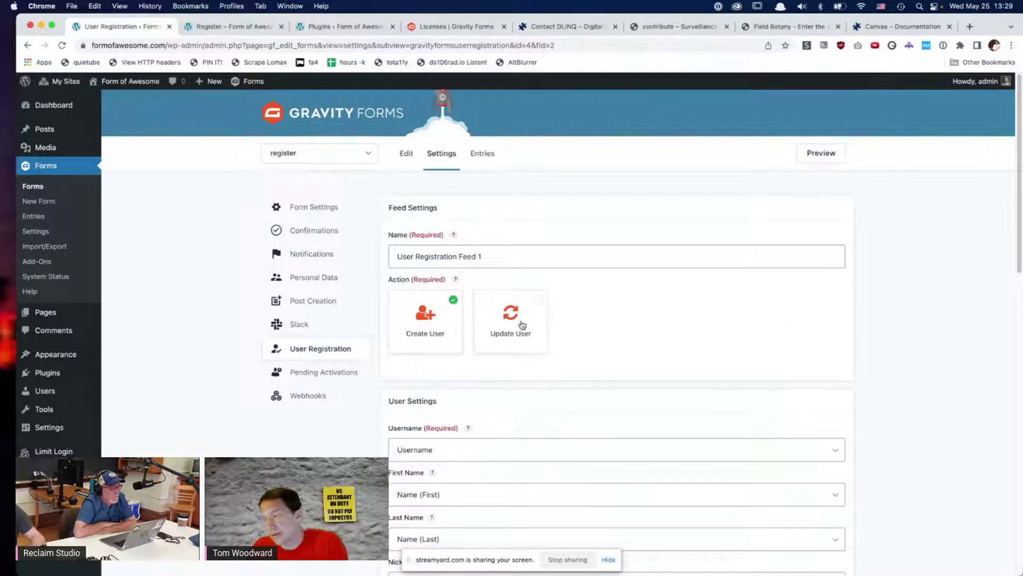
Step: Examine the feed's Create User and Update User actions and the user settings below them
{"action": "left_click", "coordinate": [514, 341]}
{"action": "scroll", "coordinate": [889, 316], "scroll_direction": "down", "scroll_amount": 3}
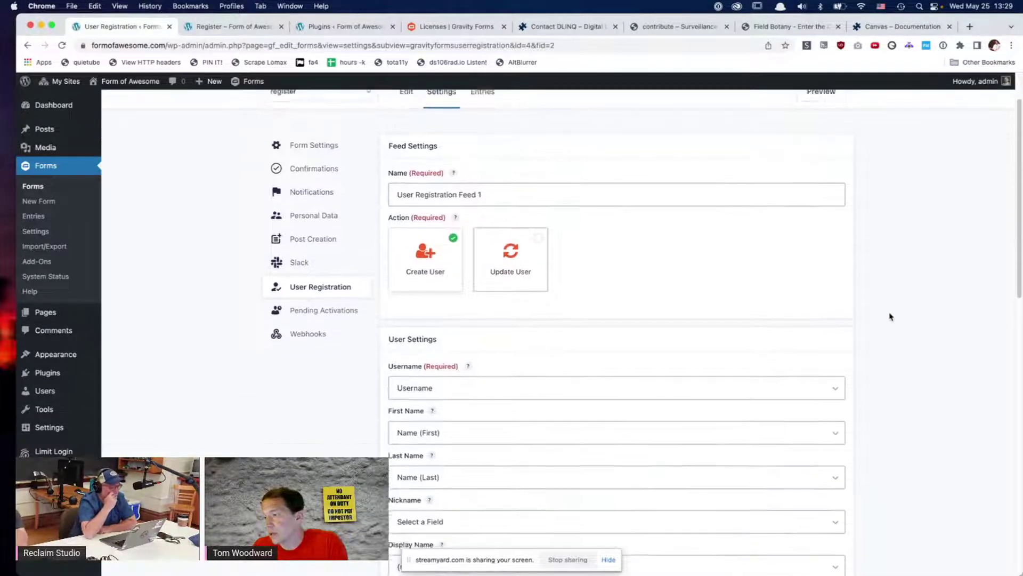
{"action": "scroll", "coordinate": [890, 317], "scroll_direction": "down", "scroll_amount": 2}
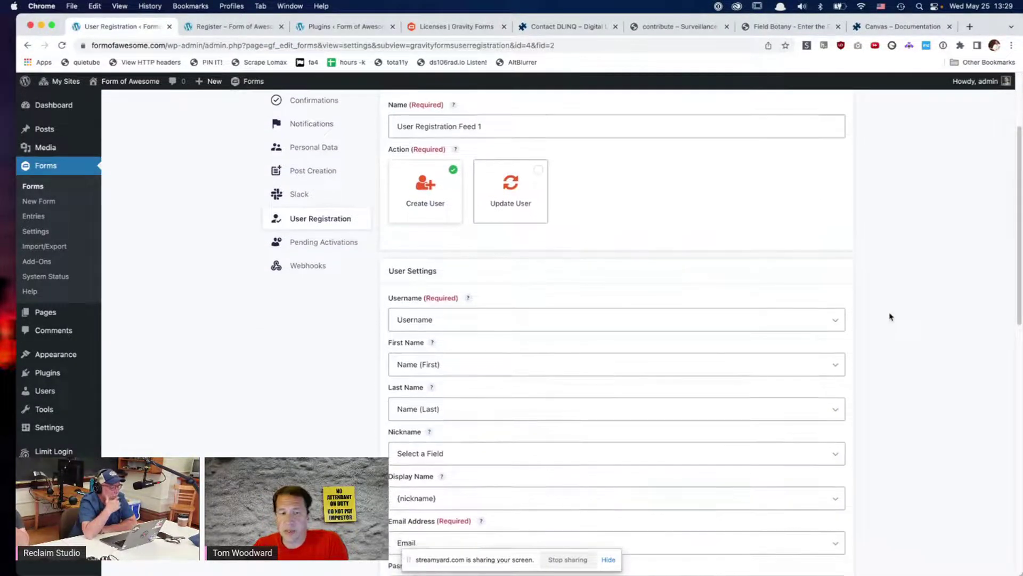
{"action": "scroll", "coordinate": [791, 317], "scroll_direction": "down", "scroll_amount": 1}
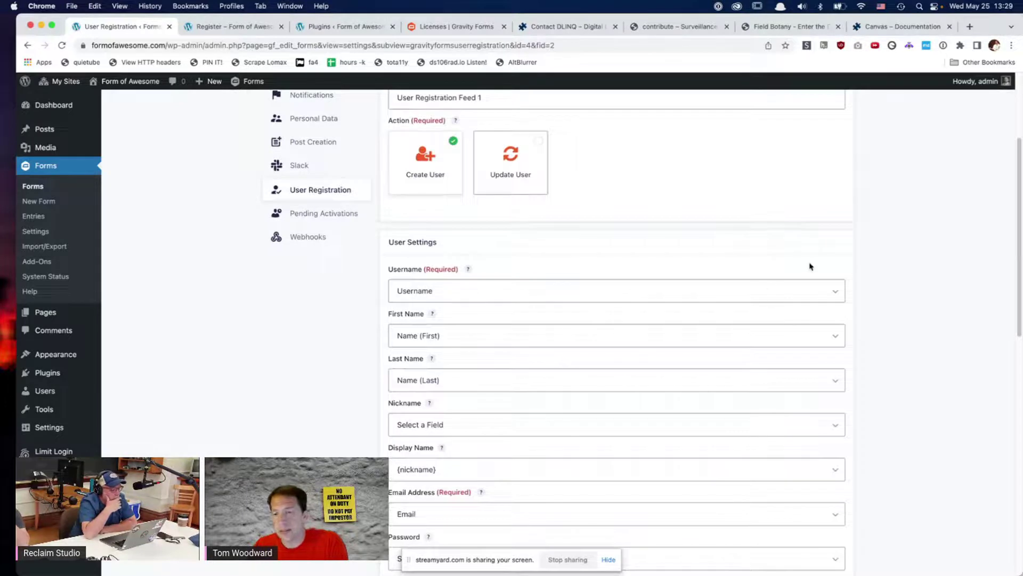
Step: Check which form fields can be mapped to Username and First Name, keeping the current mappings
{"action": "left_click", "coordinate": [835, 297]}
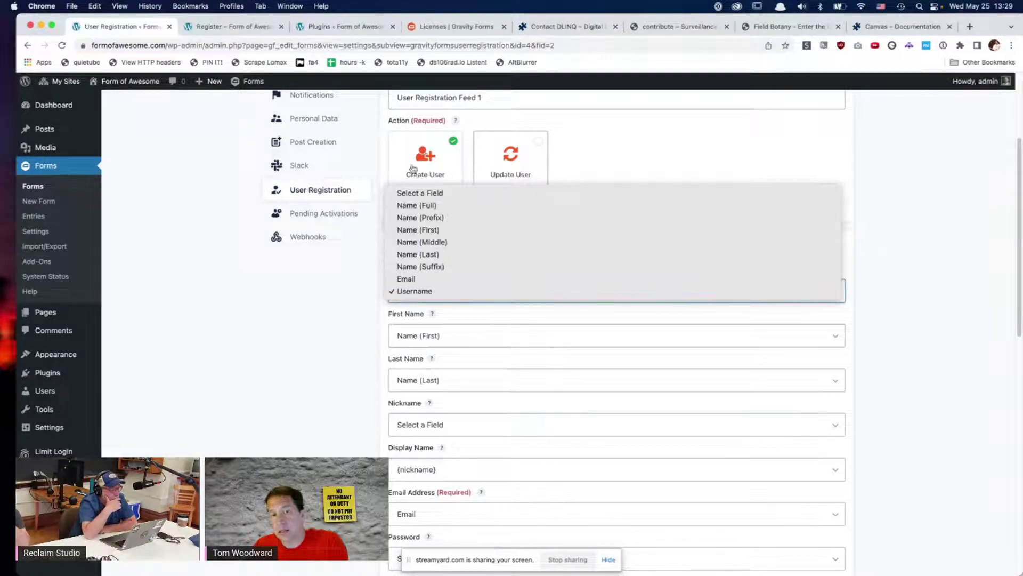
{"action": "left_click", "coordinate": [472, 293]}
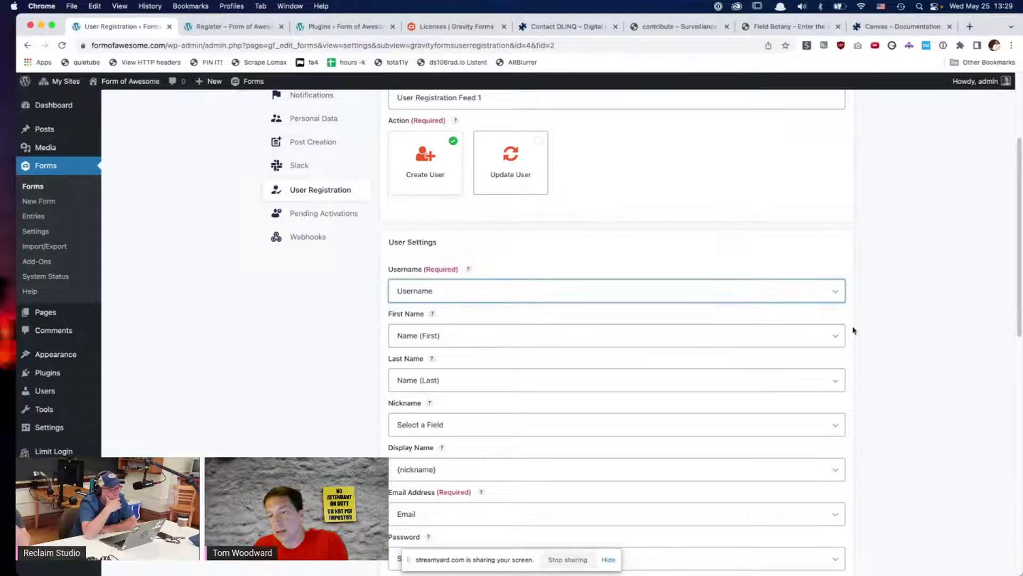
{"action": "left_click", "coordinate": [824, 339]}
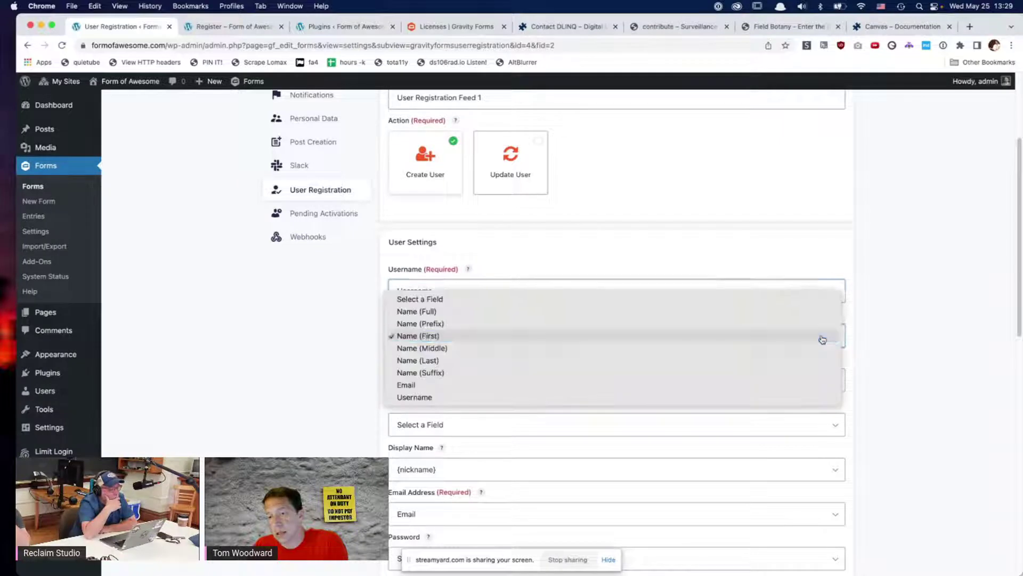
{"action": "left_click", "coordinate": [883, 322]}
{"action": "scroll", "coordinate": [885, 321], "scroll_direction": "down", "scroll_amount": 3}
{"action": "scroll", "coordinate": [886, 318], "scroll_direction": "down", "scroll_amount": 2}
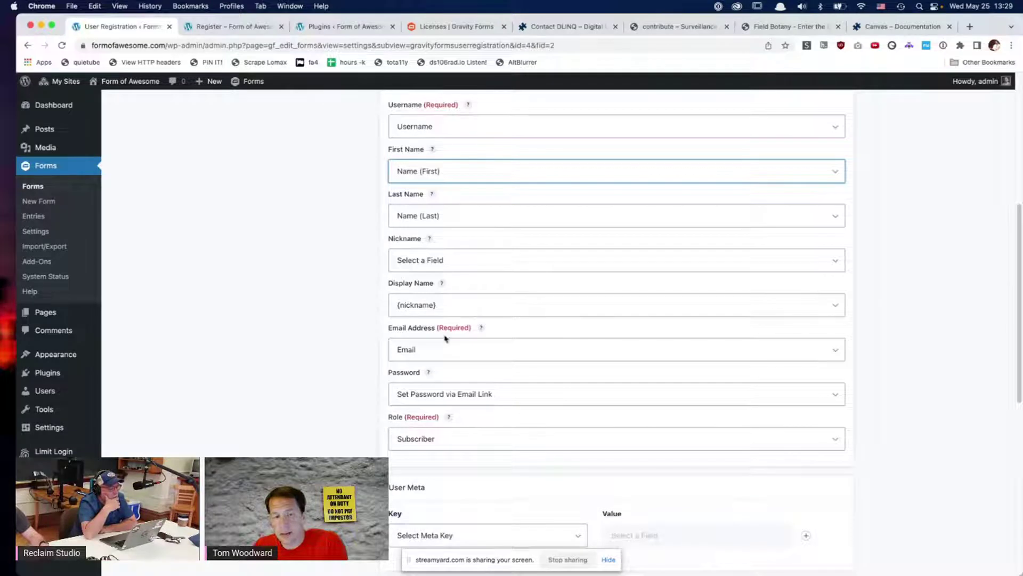
Step: Check the role choices for newly registered users, keep Subscriber, and view the user meta and network options
{"action": "scroll", "coordinate": [635, 381], "scroll_direction": "down", "scroll_amount": 1}
{"action": "scroll", "coordinate": [636, 381], "scroll_direction": "down", "scroll_amount": 2}
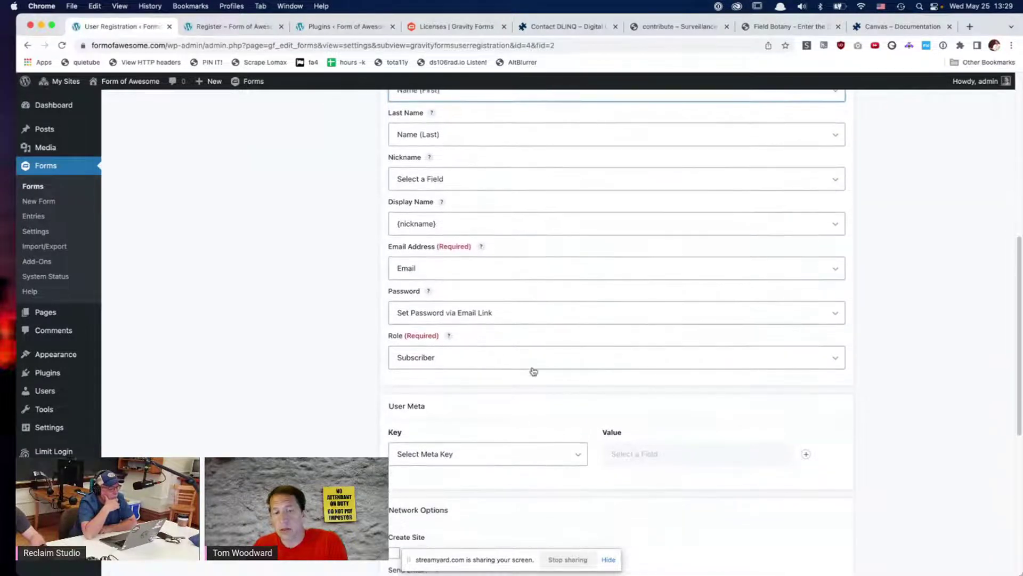
{"action": "left_click", "coordinate": [490, 362]}
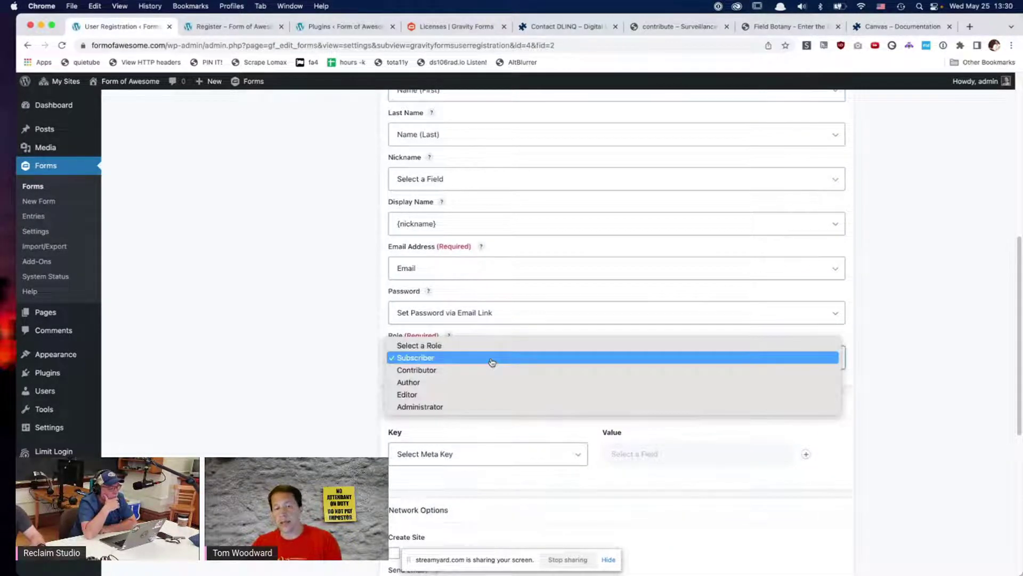
{"action": "left_click", "coordinate": [491, 362]}
{"action": "scroll", "coordinate": [329, 362], "scroll_direction": "down", "scroll_amount": 4}
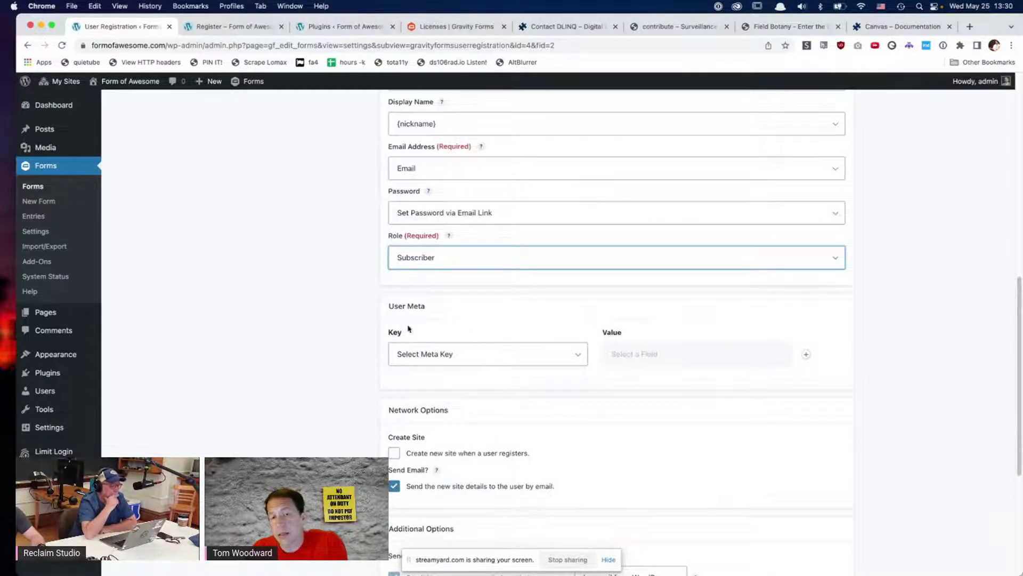
Step: Check the available user meta keys without choosing one, then view the network and additional options
{"action": "left_click", "coordinate": [559, 353]}
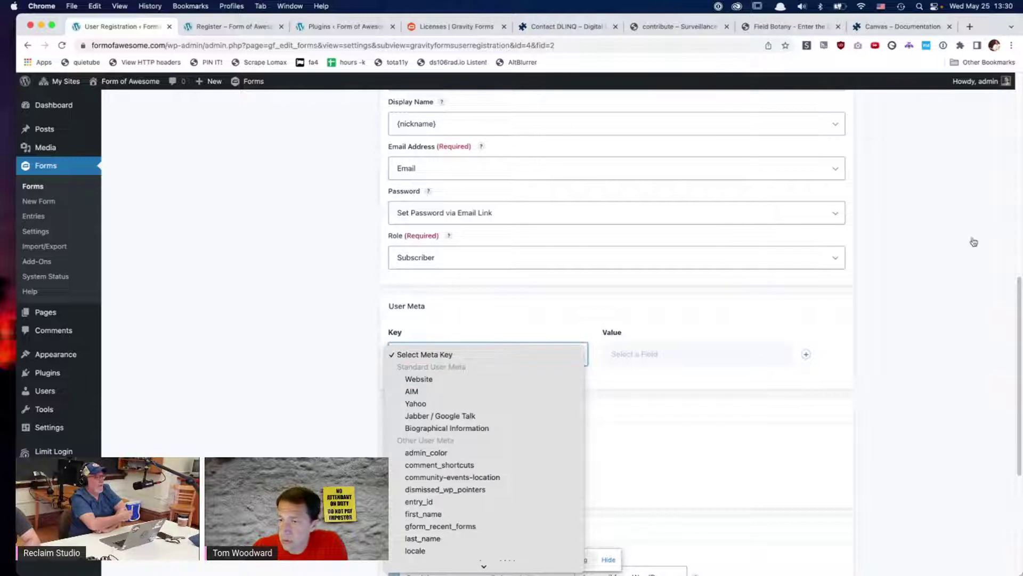
{"action": "left_click", "coordinate": [941, 239]}
{"action": "scroll", "coordinate": [941, 238], "scroll_direction": "down", "scroll_amount": 2}
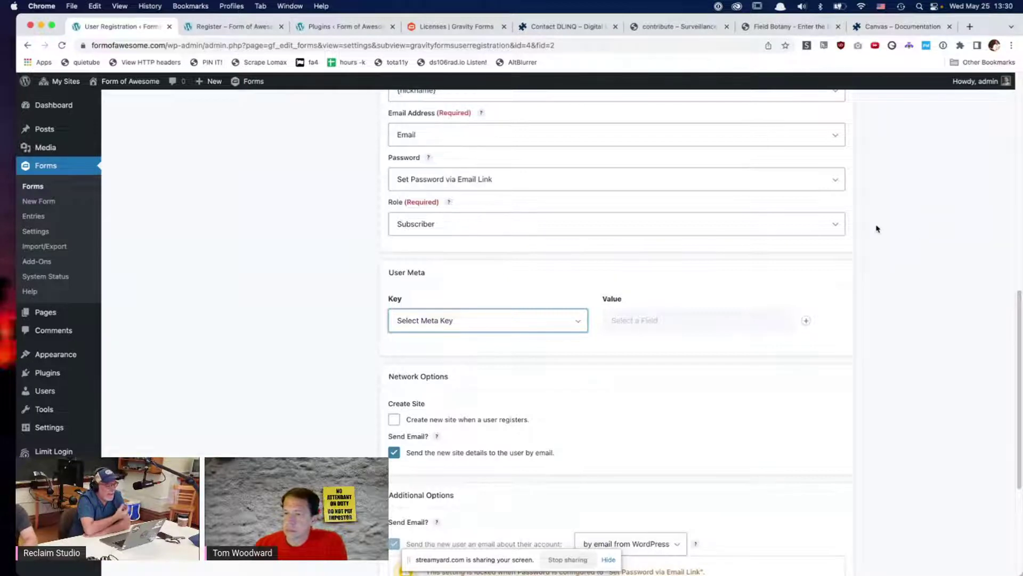
Step: Reload the public Register page to check its Superfriends section for newly registered users
{"action": "scroll", "coordinate": [877, 228], "scroll_direction": "up", "scroll_amount": 6}
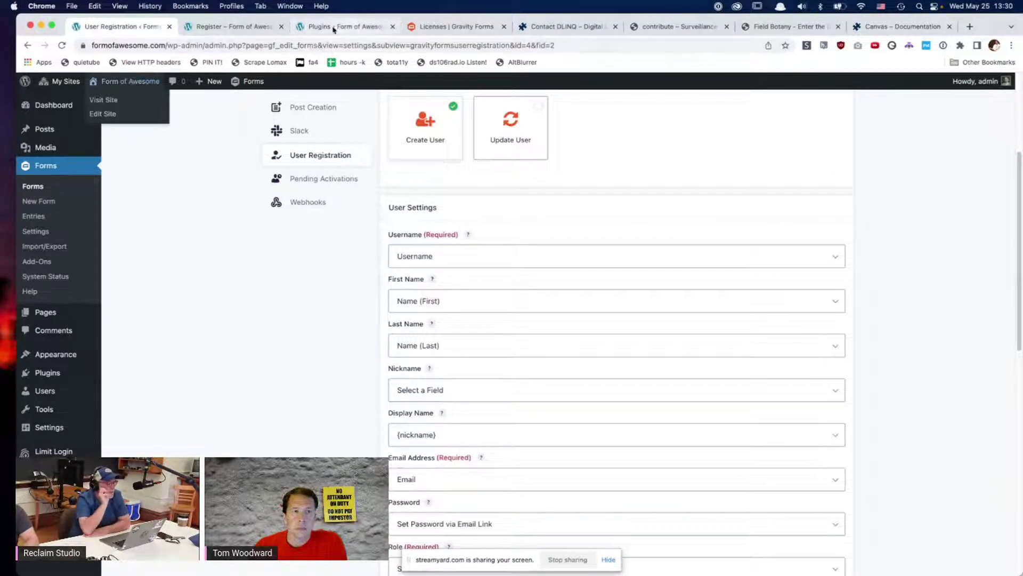
{"action": "left_click", "coordinate": [247, 26]}
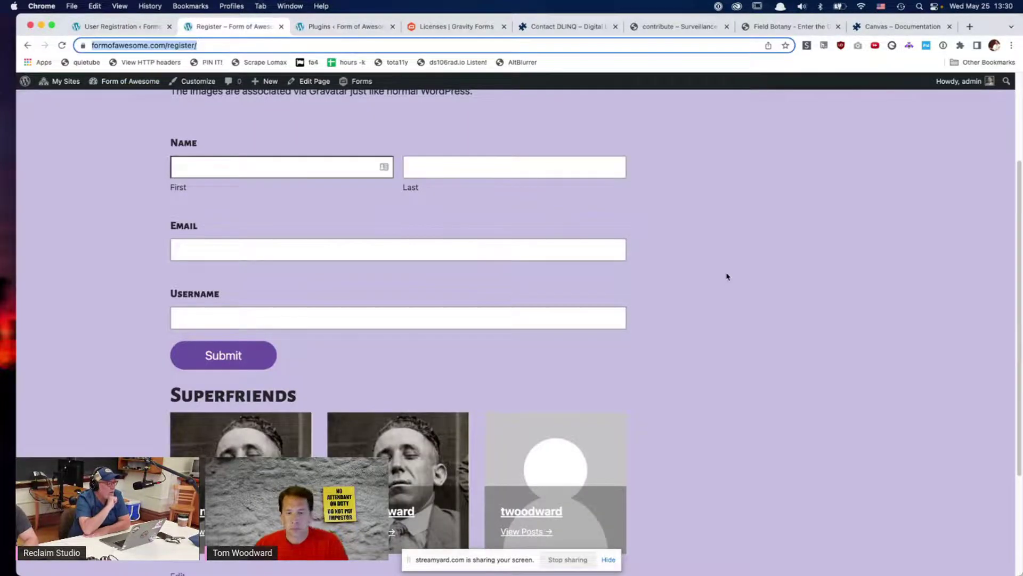
{"action": "key", "text": "super+r"}
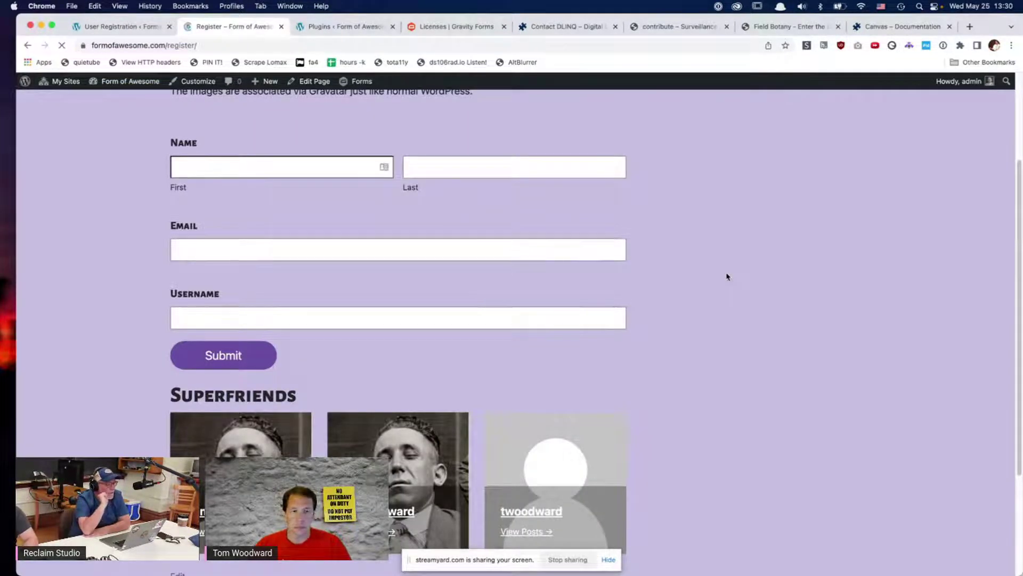
Step: Return to the register form's settings and view its pending activations
{"action": "left_click", "coordinate": [150, 28]}
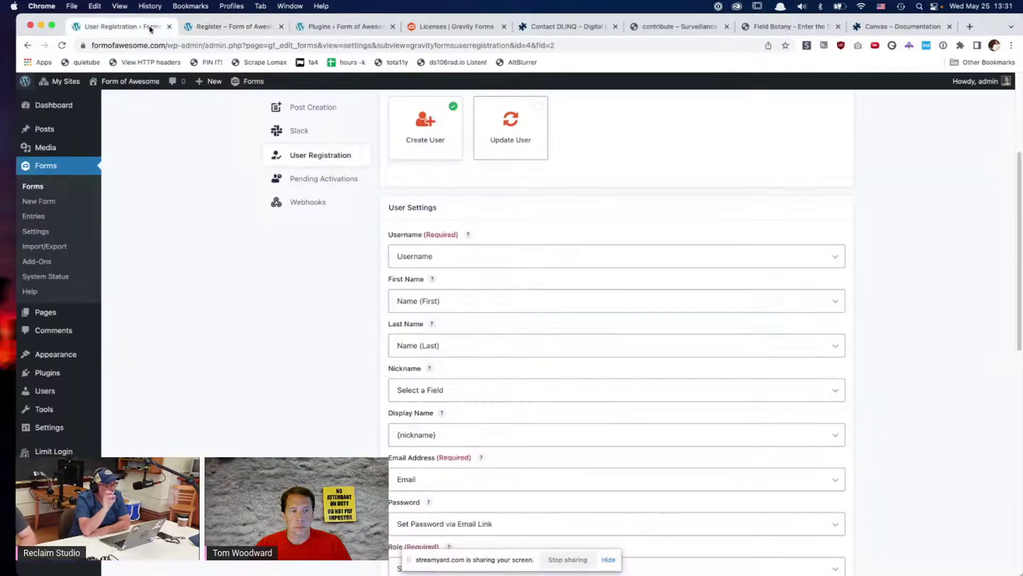
{"action": "scroll", "coordinate": [246, 320], "scroll_direction": "up", "scroll_amount": 3}
{"action": "left_click", "coordinate": [327, 276]}
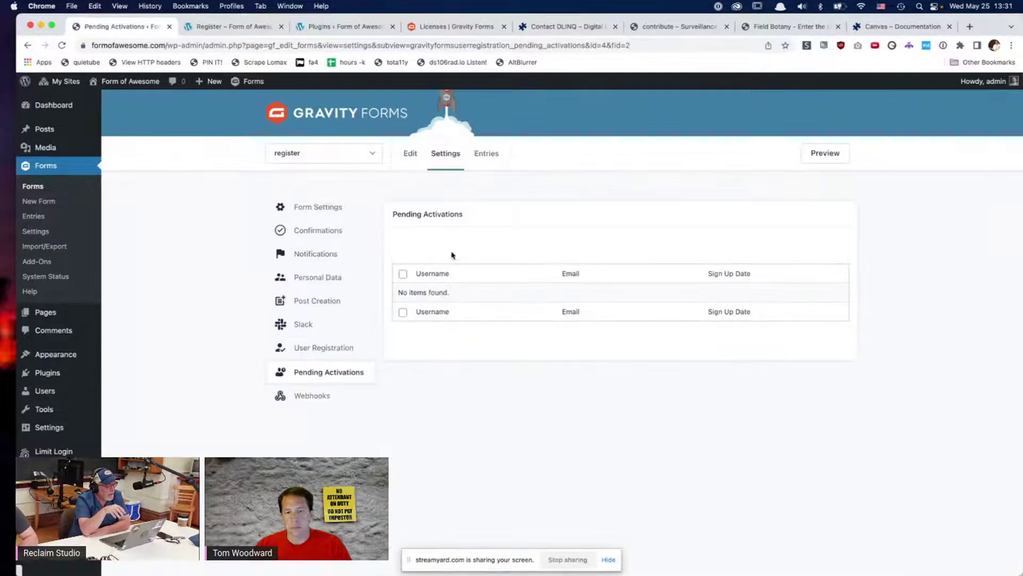
Step: Check the register form's entries, refresh the list, and look over the public Register page again
{"action": "left_click", "coordinate": [322, 347]}
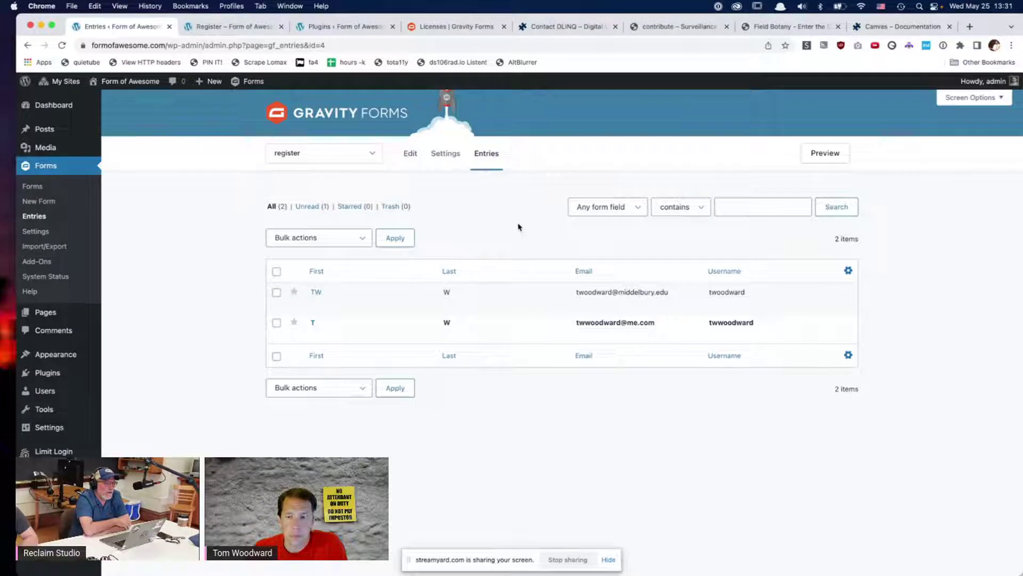
{"action": "key", "text": "super+r"}
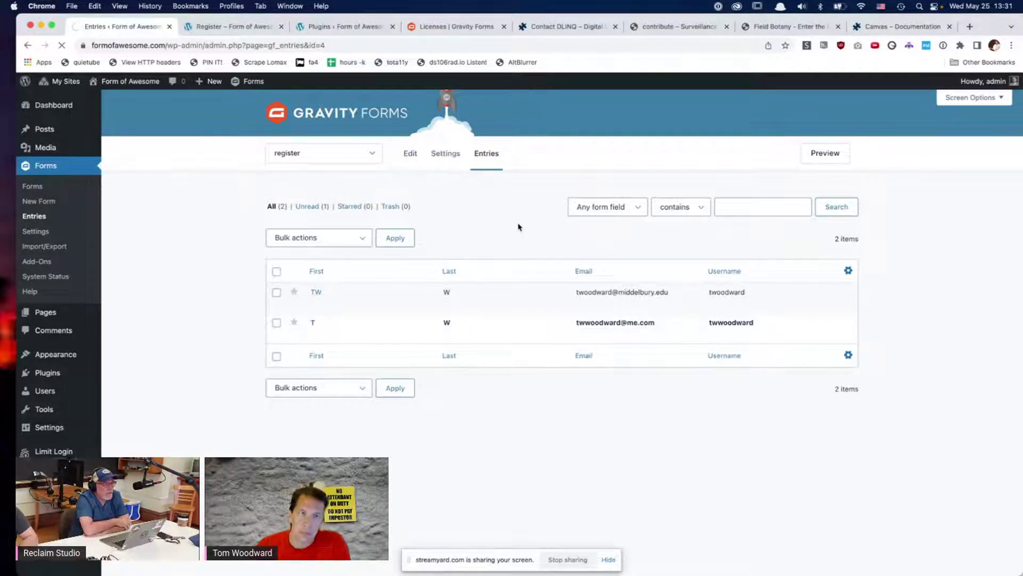
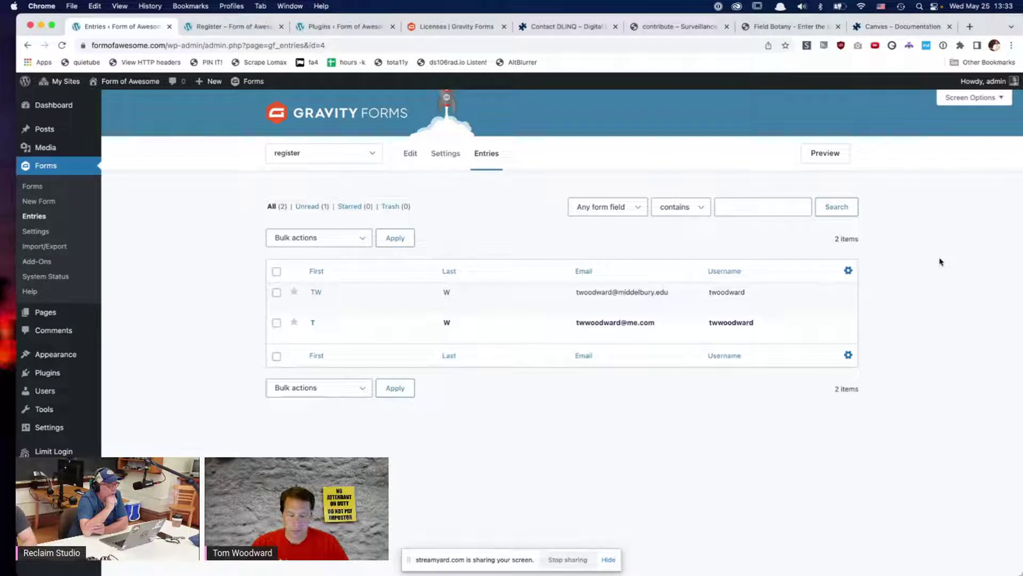
{"action": "key", "text": "super+r"}
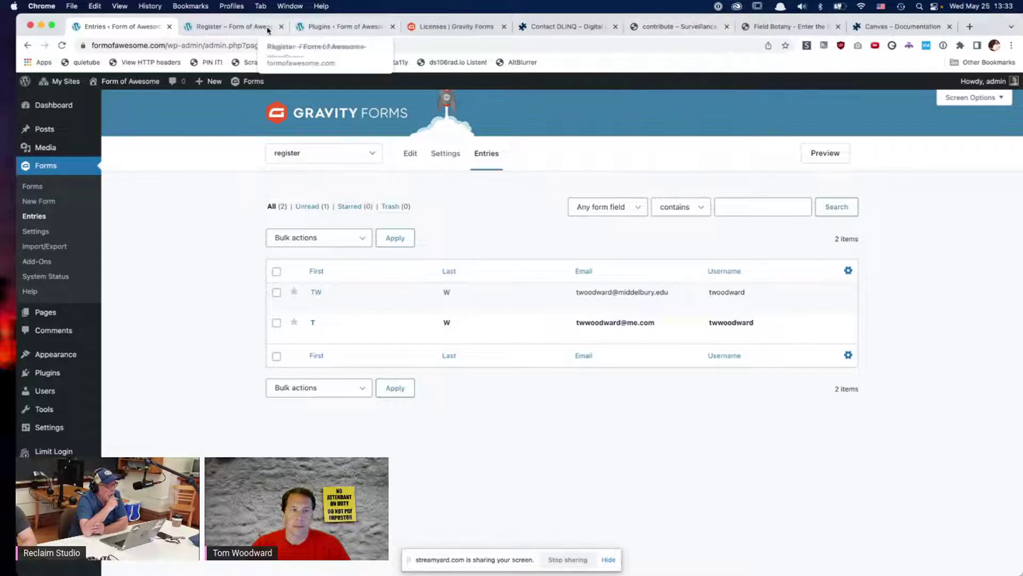
{"action": "left_click", "coordinate": [232, 33]}
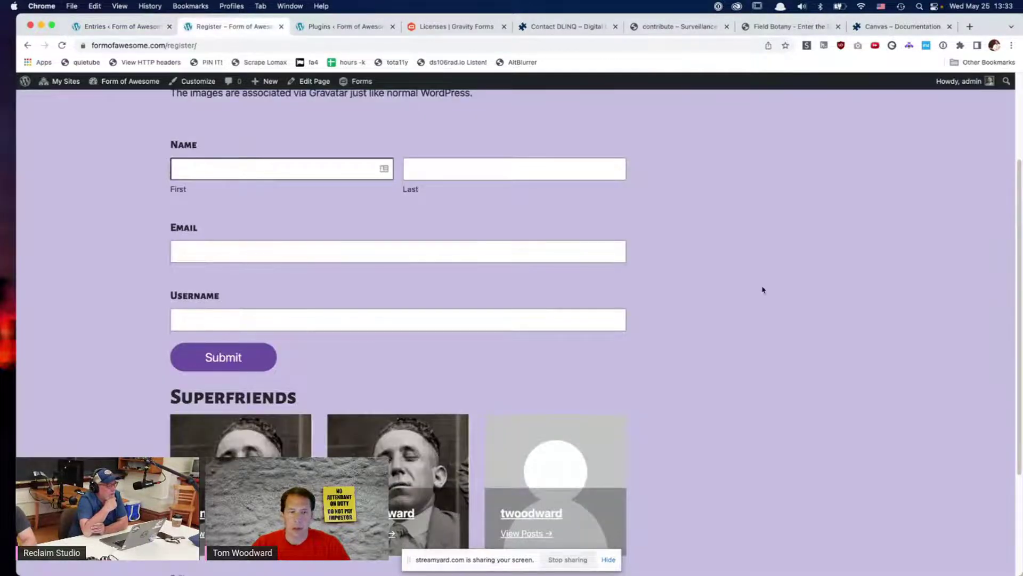
{"action": "scroll", "coordinate": [763, 288], "scroll_direction": "up", "scroll_amount": 3}
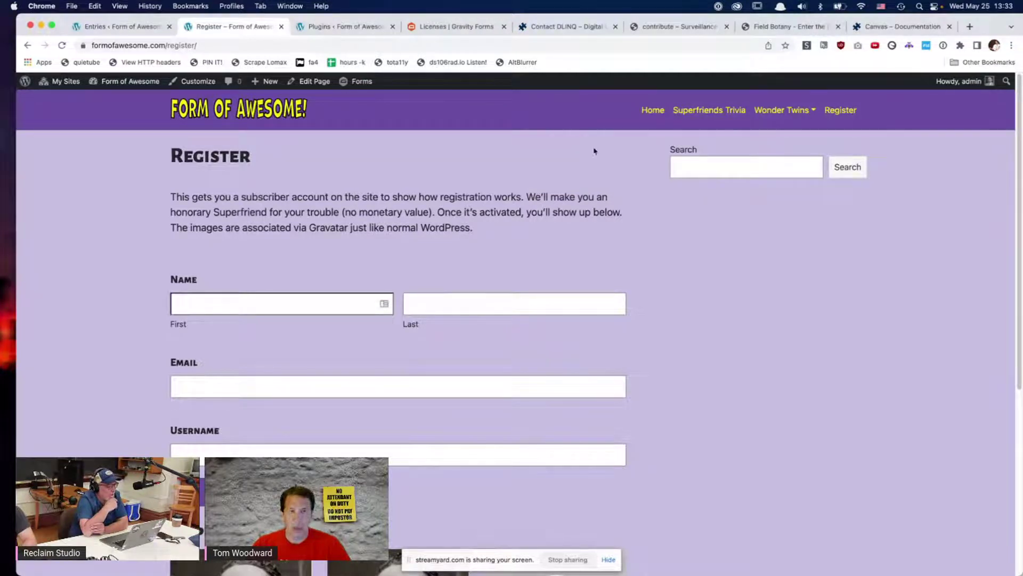
Step: Review the fields of the Contact DLINQ consultation request form, from role and affiliation to topic and timeframe
{"action": "left_click", "coordinate": [579, 31]}
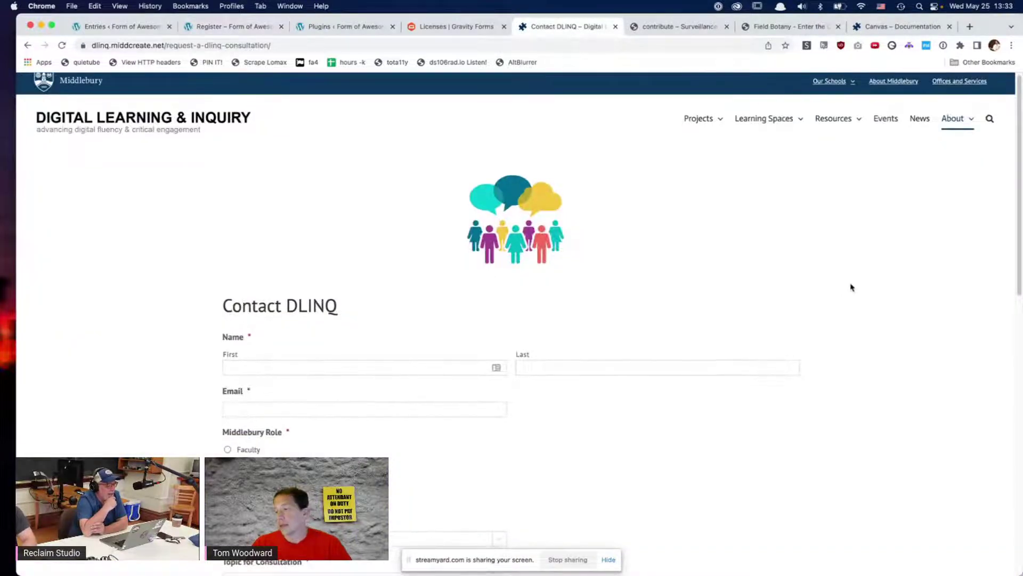
{"action": "scroll", "coordinate": [850, 288], "scroll_direction": "down", "scroll_amount": 1}
{"action": "scroll", "coordinate": [851, 286], "scroll_direction": "down", "scroll_amount": 5}
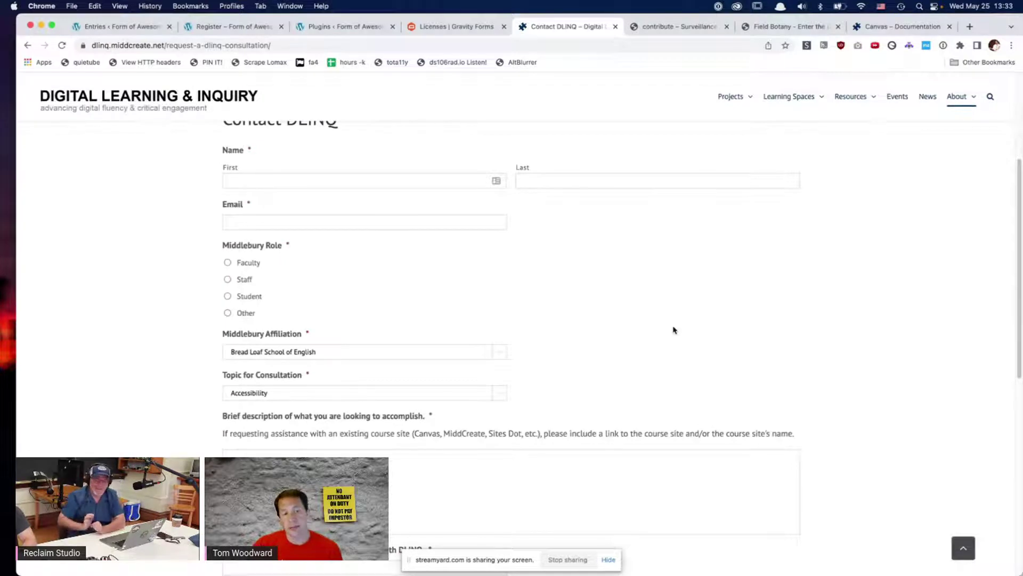
{"action": "scroll", "coordinate": [673, 330], "scroll_direction": "down", "scroll_amount": 3}
{"action": "scroll", "coordinate": [635, 333], "scroll_direction": "down", "scroll_amount": 2}
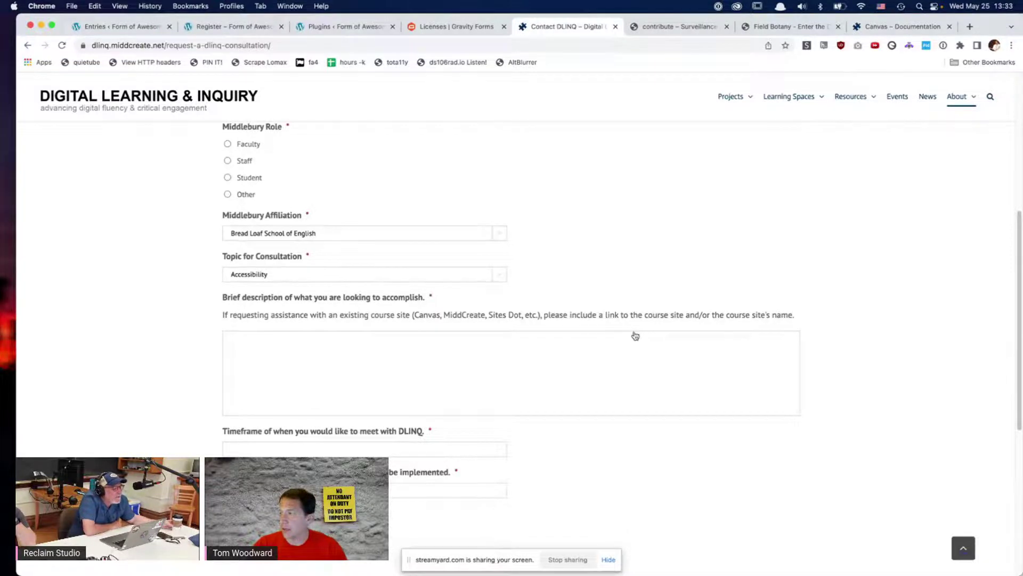
Step: Switch to Slack, highlight the Gravity Forms request details posted in the request-dispatch channel, and minimize the window
{"action": "key", "text": "super+Tab"}
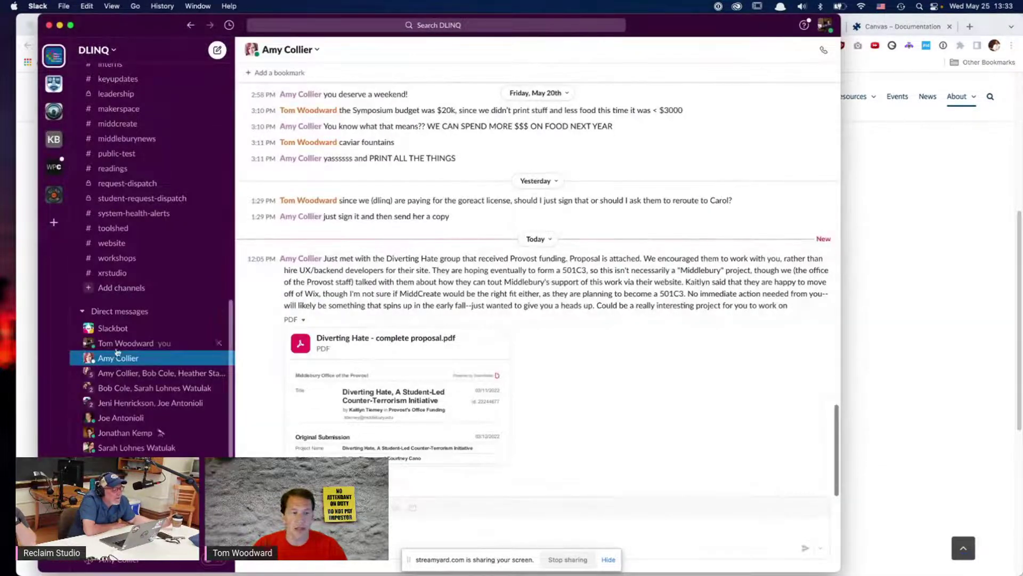
{"action": "scroll", "coordinate": [145, 304], "scroll_direction": "up", "scroll_amount": 15}
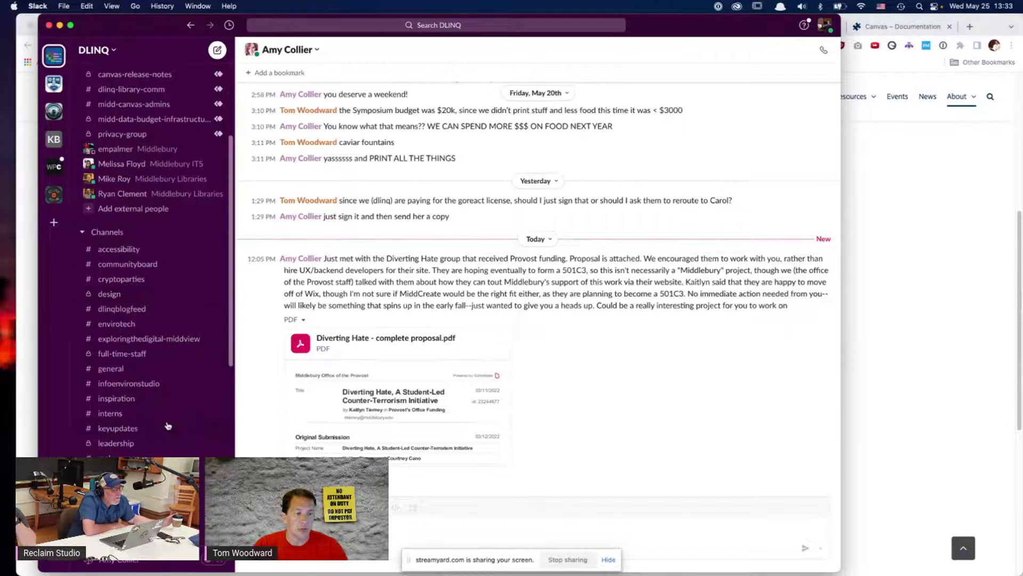
{"action": "scroll", "coordinate": [162, 426], "scroll_direction": "down", "scroll_amount": 3}
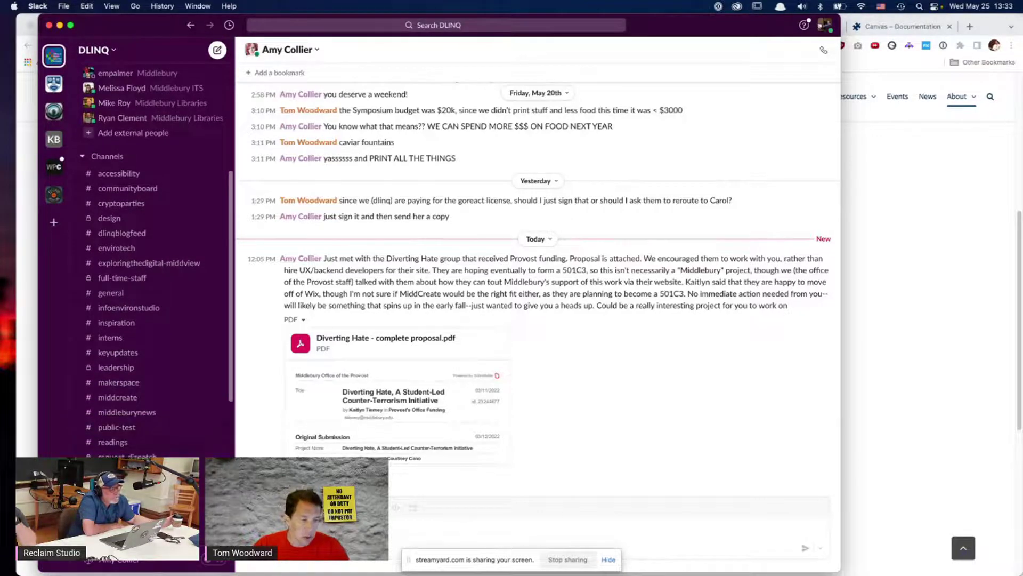
{"action": "left_click", "coordinate": [149, 454]}
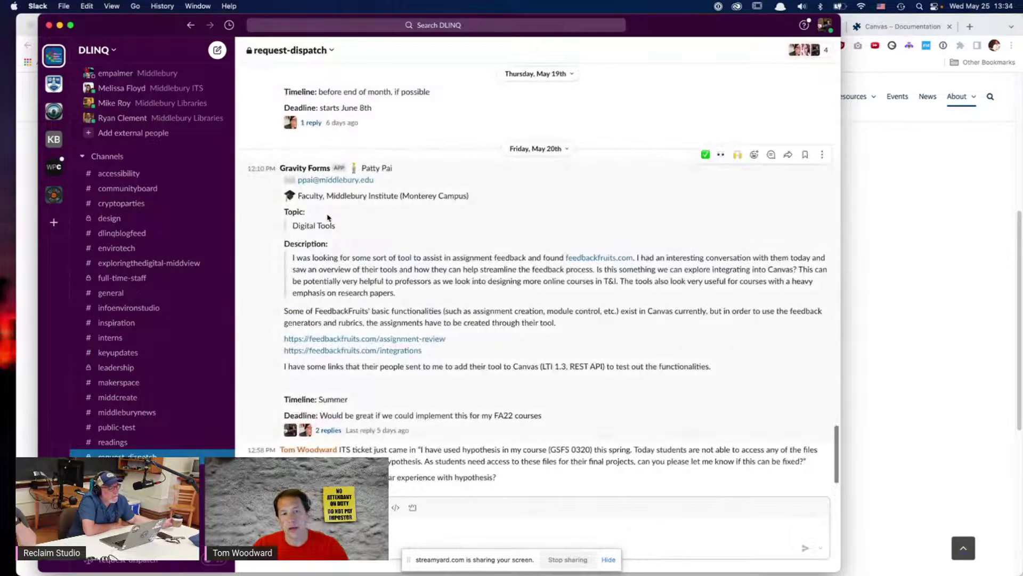
{"action": "left_click_drag", "start_coordinate": [299, 196], "coordinate": [648, 376]}
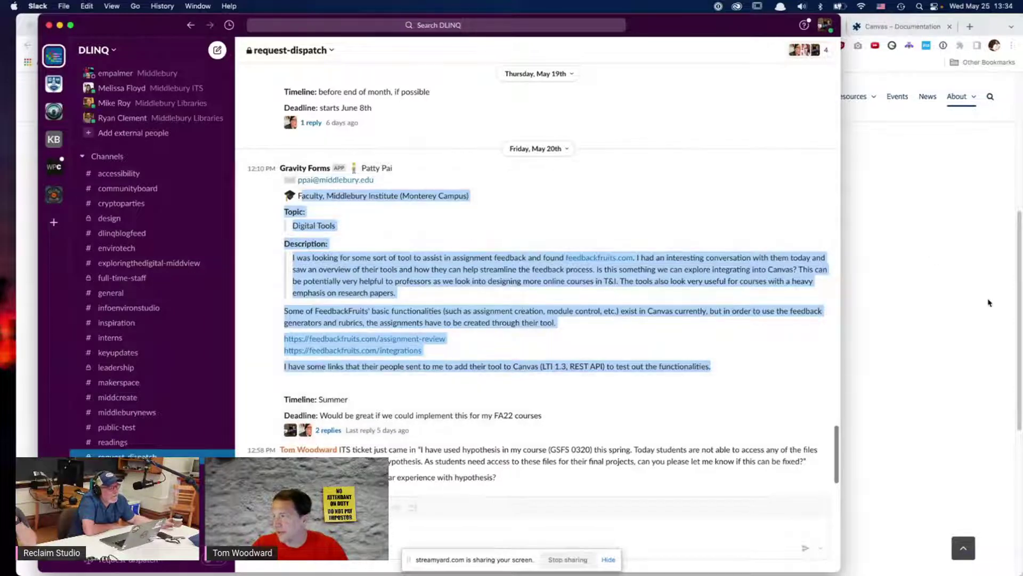
{"action": "left_click", "coordinate": [60, 25]}
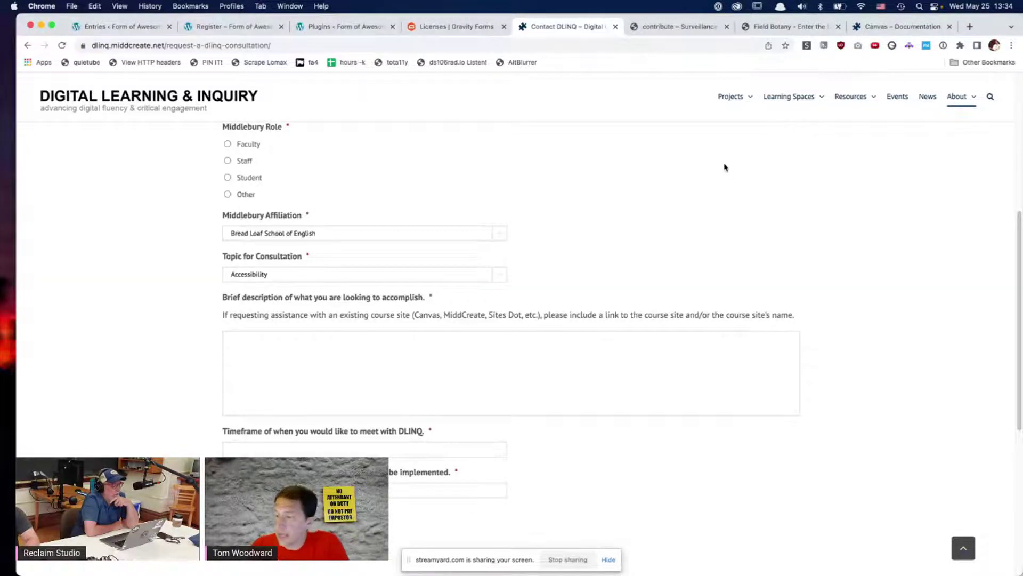
Step: Review the Add Coverage form on the Surveillance Observatory's contribute page and close it without entering anything
{"action": "scroll", "coordinate": [697, 239], "scroll_direction": "up", "scroll_amount": 6}
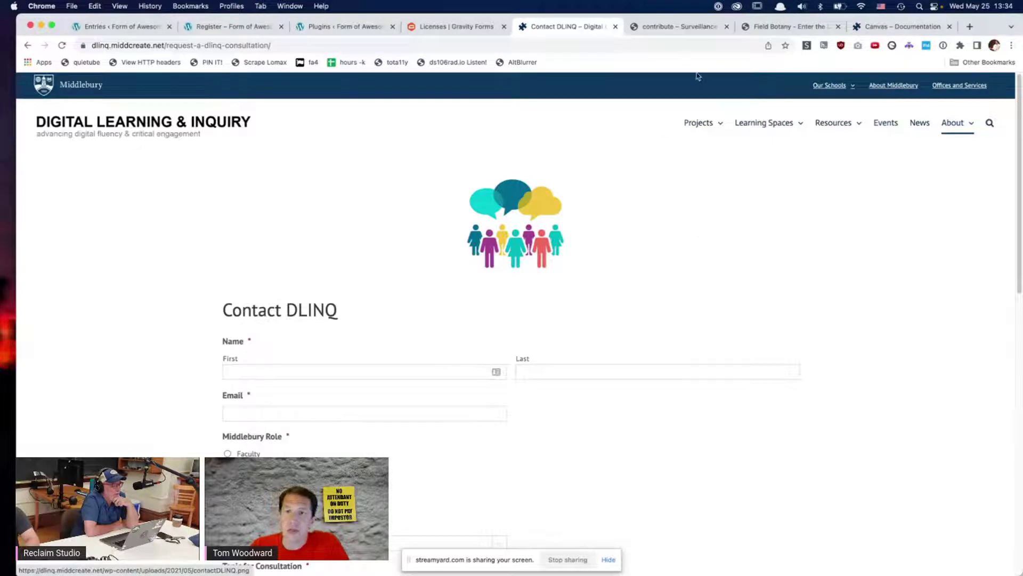
{"action": "left_click", "coordinate": [685, 26]}
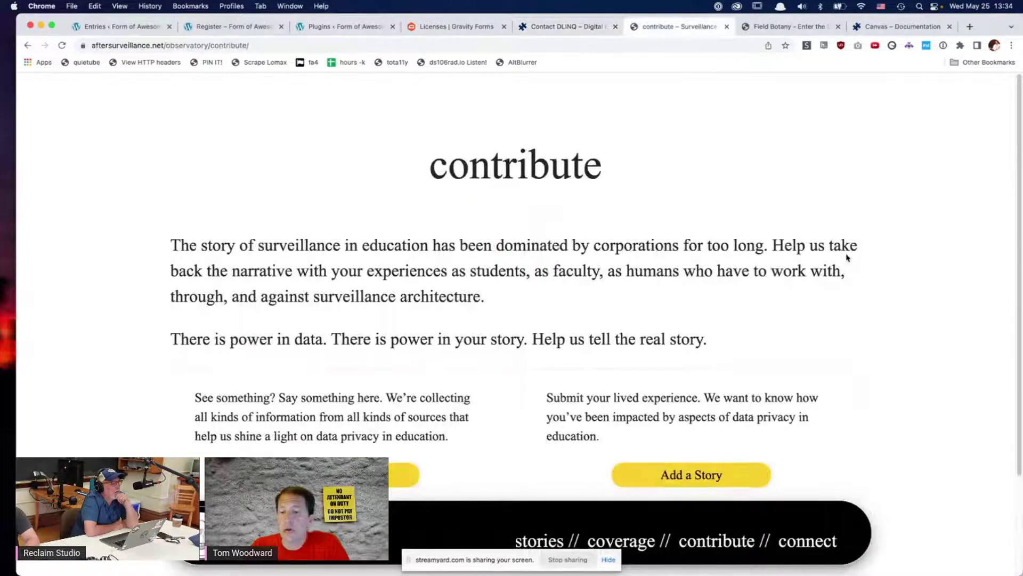
{"action": "scroll", "coordinate": [847, 258], "scroll_direction": "down", "scroll_amount": 3}
{"action": "left_click", "coordinate": [365, 357]}
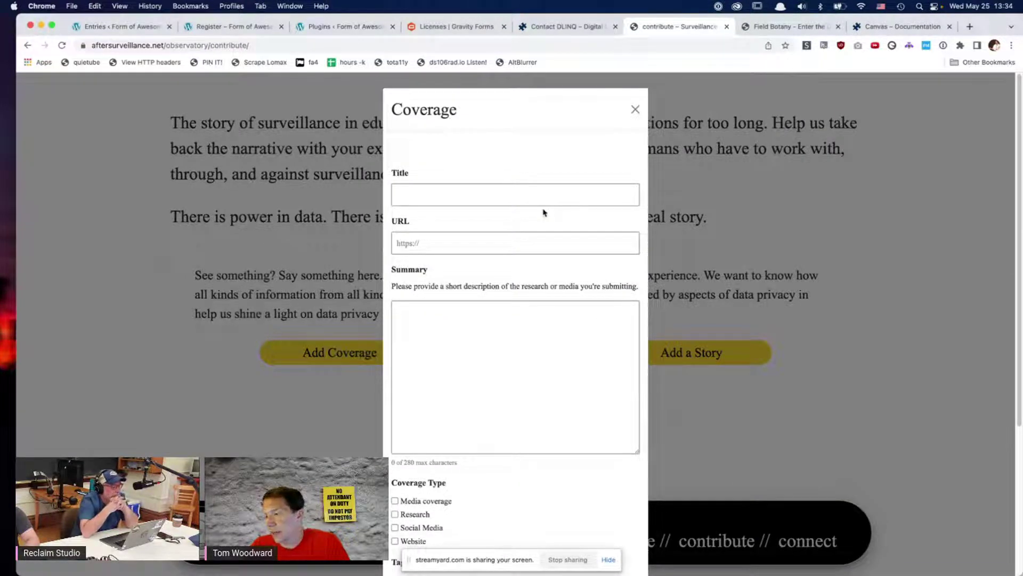
{"action": "scroll", "coordinate": [543, 212], "scroll_direction": "down", "scroll_amount": 5}
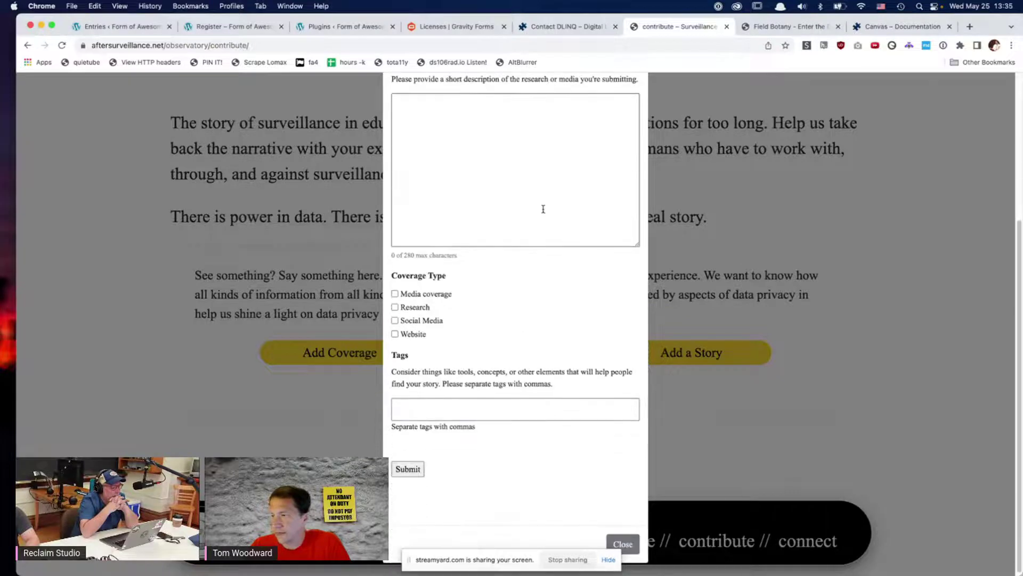
{"action": "scroll", "coordinate": [543, 209], "scroll_direction": "up", "scroll_amount": 5}
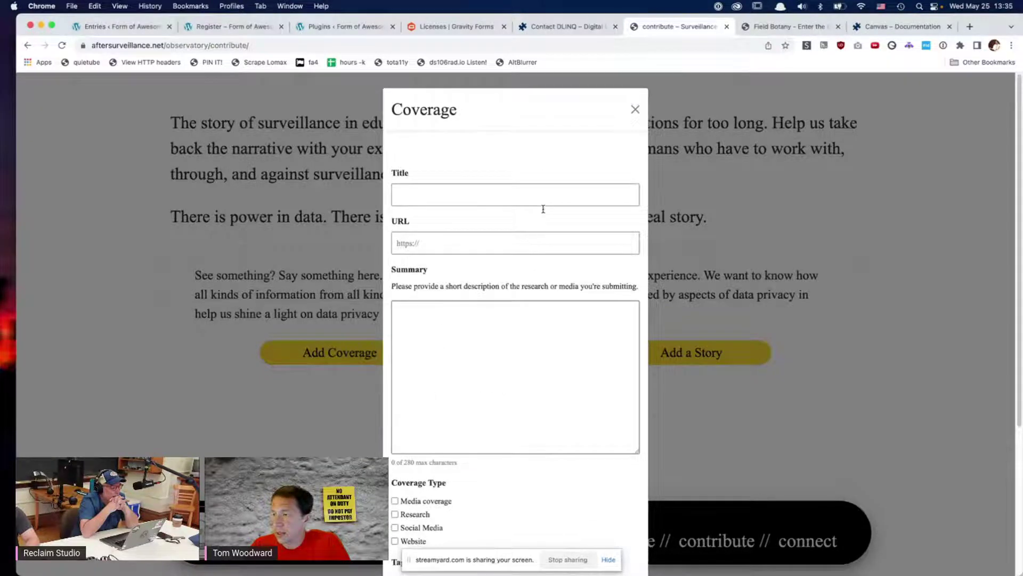
{"action": "left_click", "coordinate": [634, 110]}
Step: Start a new story submission with "fake" as its title, story text and tag
{"action": "left_click", "coordinate": [692, 354]}
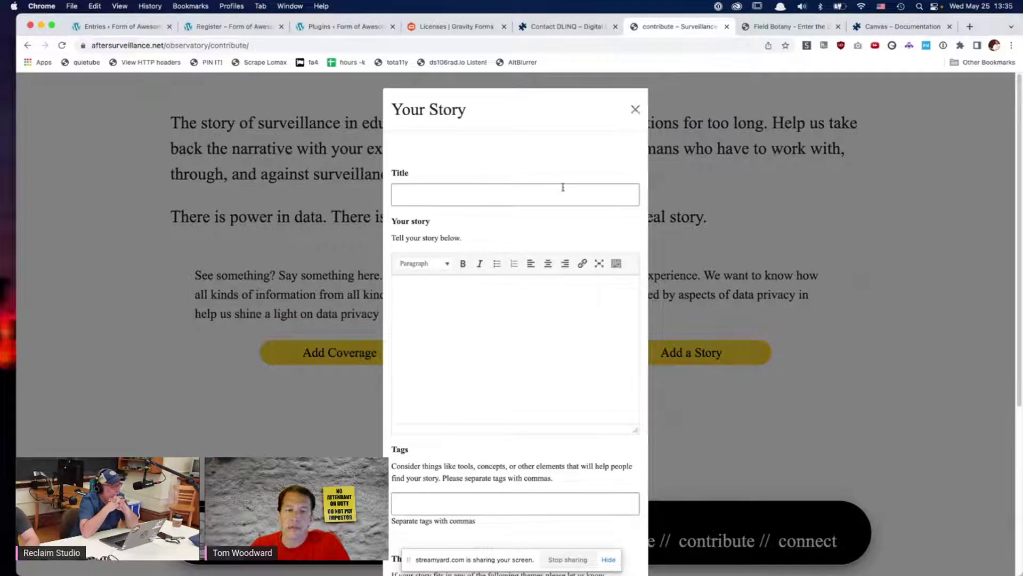
{"action": "left_click", "coordinate": [541, 199]}
{"action": "type", "text": "fake"}
{"action": "key", "text": "Tab"}
{"action": "type", "text": "fake"}
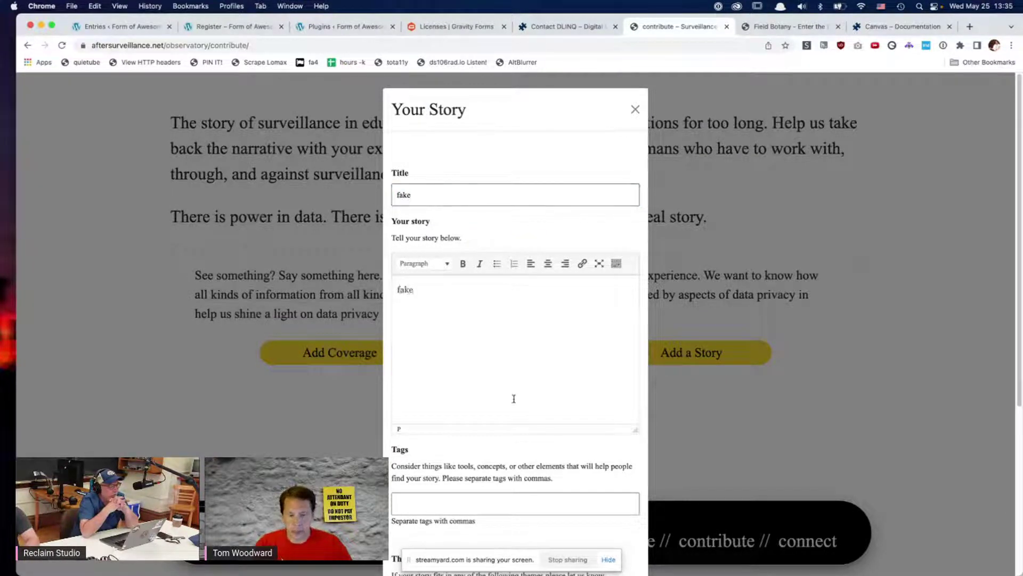
{"action": "left_click", "coordinate": [513, 506]}
{"action": "type", "text": "faje"}
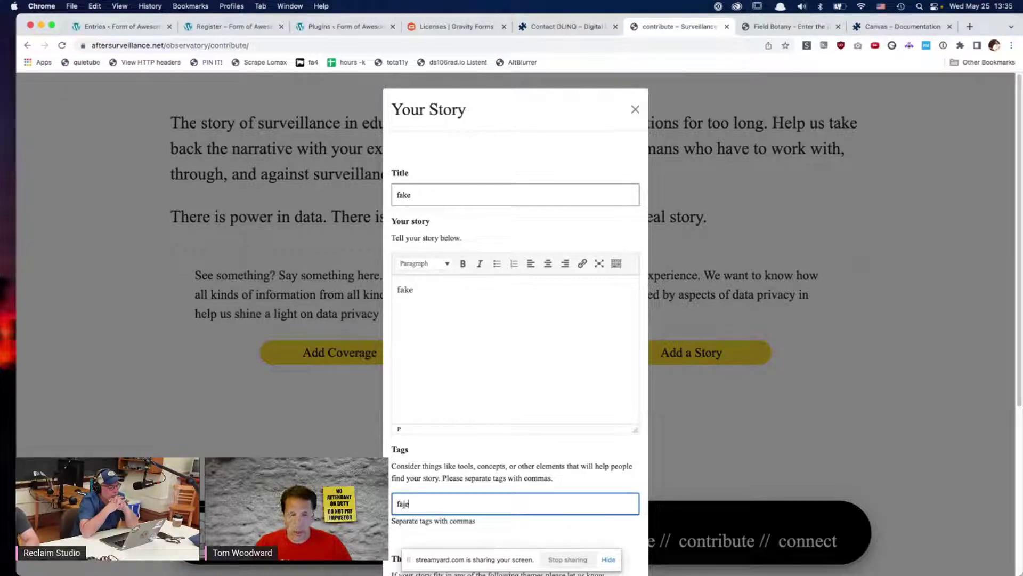
{"action": "type", "text": "ke"}
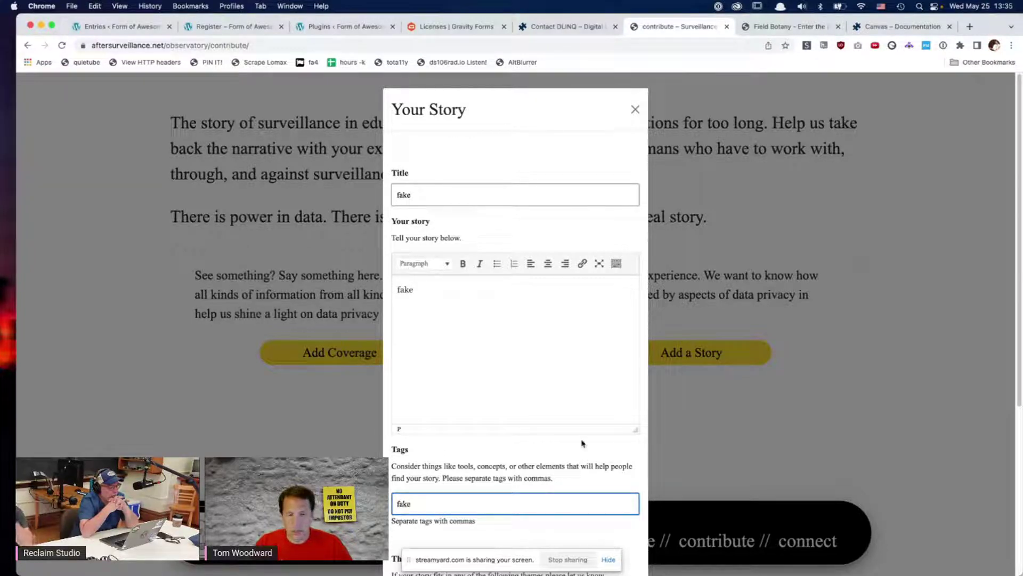
Step: Mark the story's theme as Academic integrity, submit it, and dismiss the thank-you message
{"action": "scroll", "coordinate": [578, 449], "scroll_direction": "down", "scroll_amount": 5}
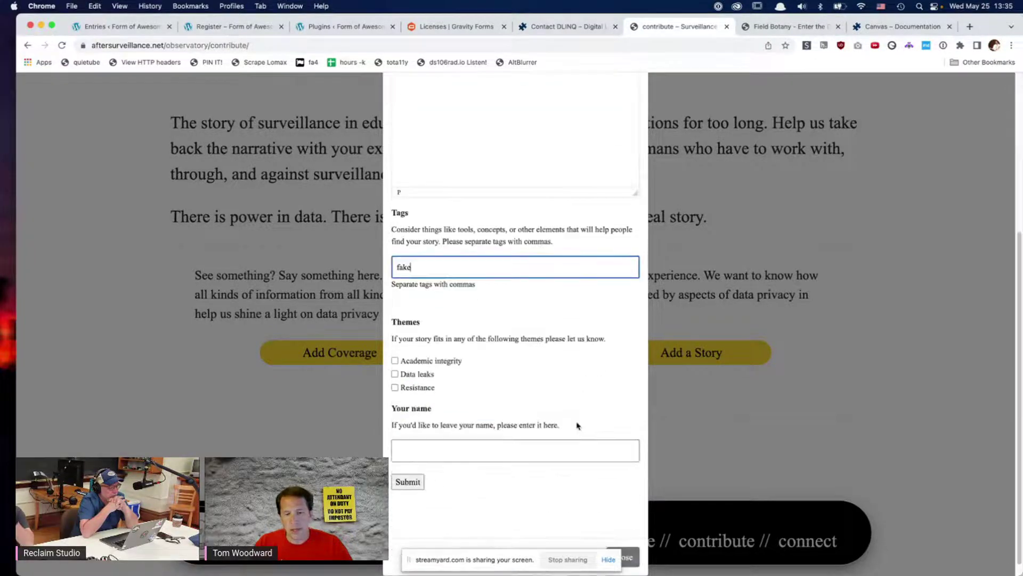
{"action": "left_click", "coordinate": [429, 362]}
{"action": "left_click", "coordinate": [414, 482]}
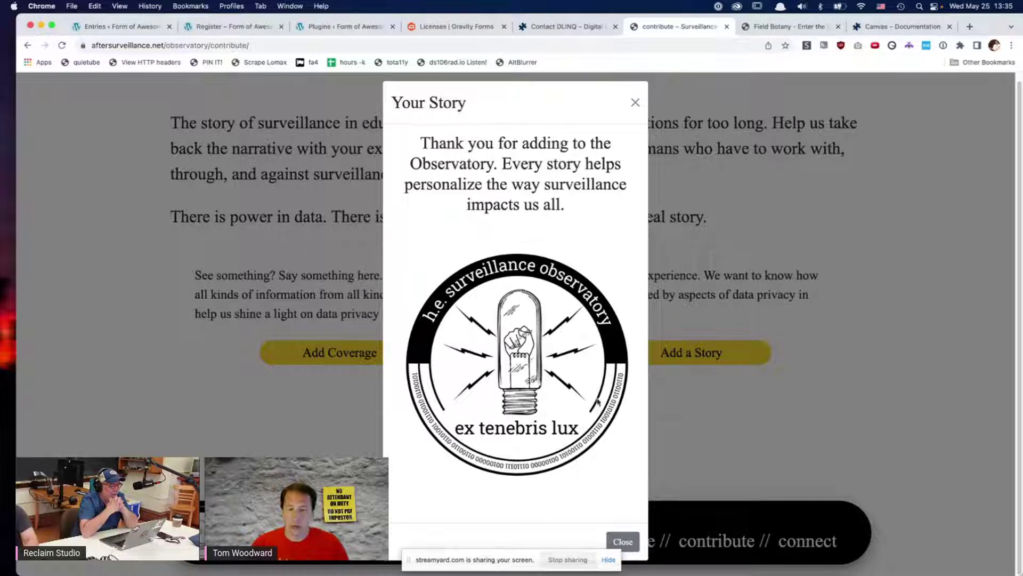
{"action": "left_click", "coordinate": [623, 542]}
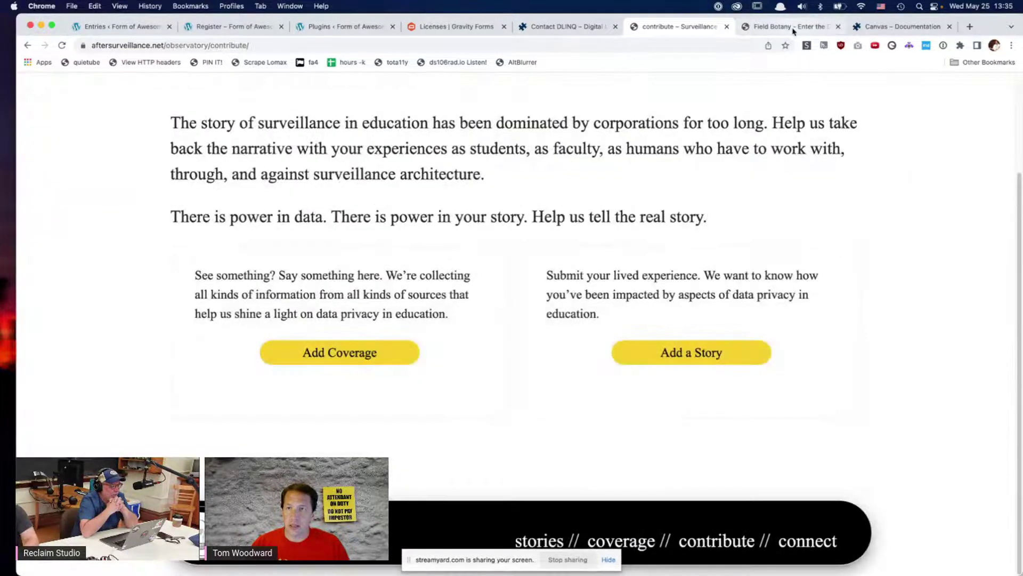
Step: Work through the tree identification key on the Field Botany page, choosing Opposite, Simple and Unlobe to reach the photo submission form
{"action": "key", "text": "ctrl+Tab"}
{"action": "scroll", "coordinate": [738, 257], "scroll_direction": "down", "scroll_amount": 4}
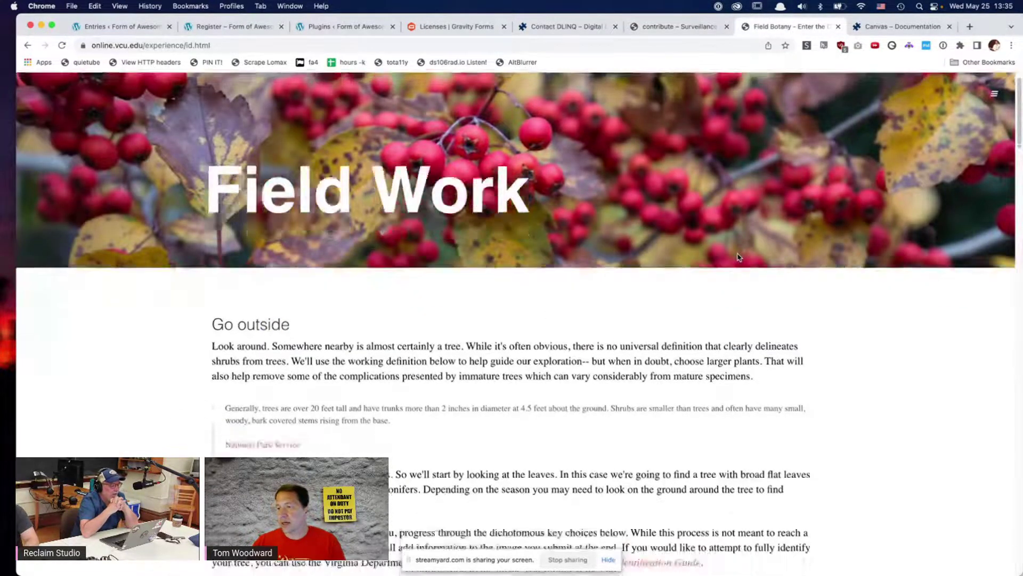
{"action": "scroll", "coordinate": [738, 254], "scroll_direction": "down", "scroll_amount": 3}
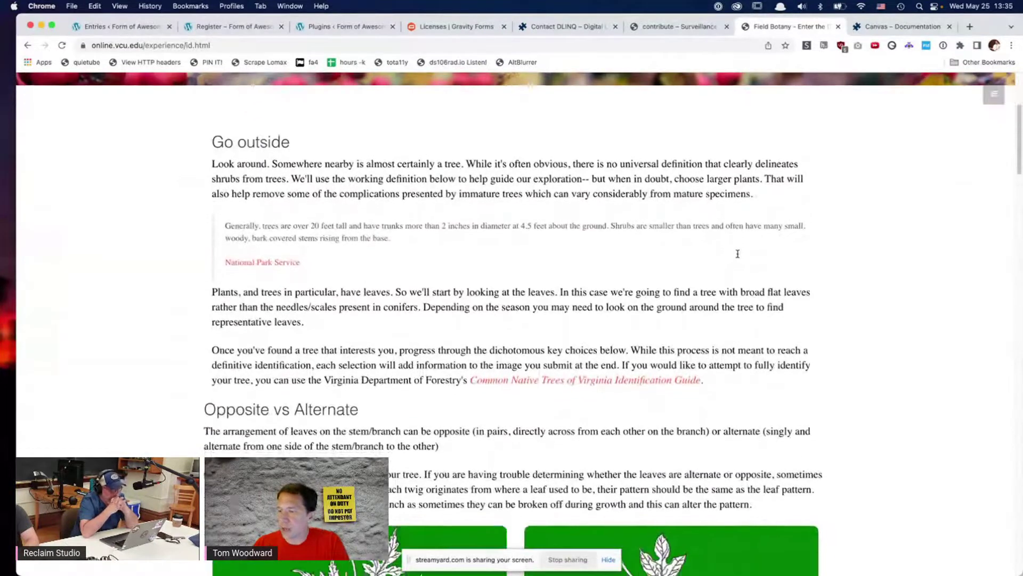
{"action": "scroll", "coordinate": [737, 253], "scroll_direction": "down", "scroll_amount": 2}
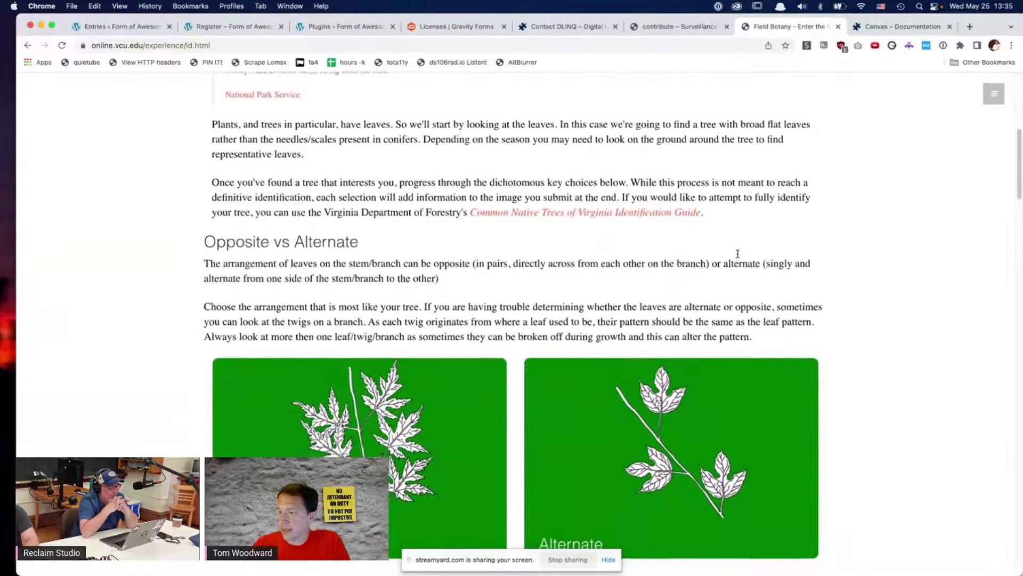
{"action": "scroll", "coordinate": [738, 256], "scroll_direction": "down", "scroll_amount": 2}
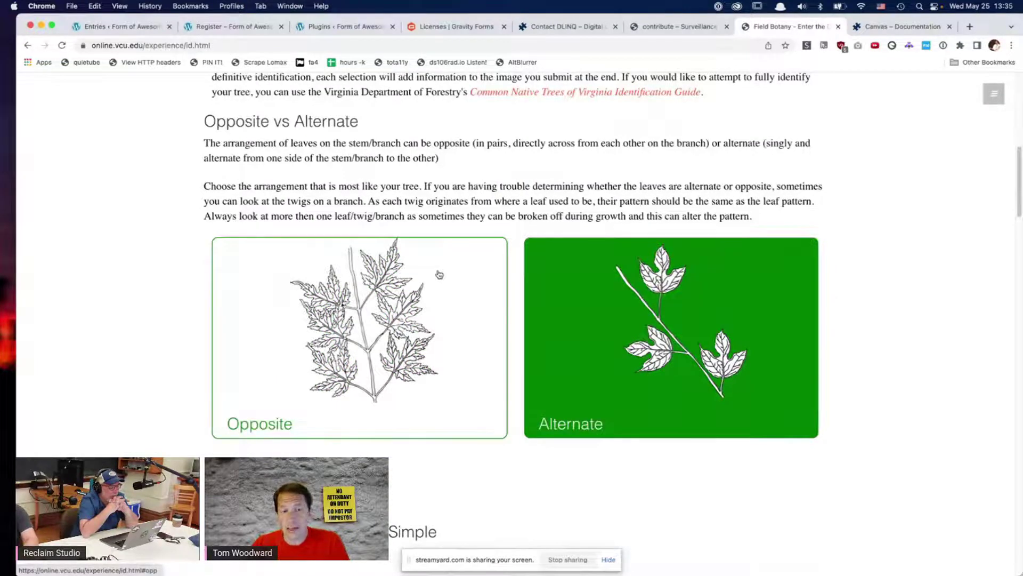
{"action": "left_click", "coordinate": [439, 275]}
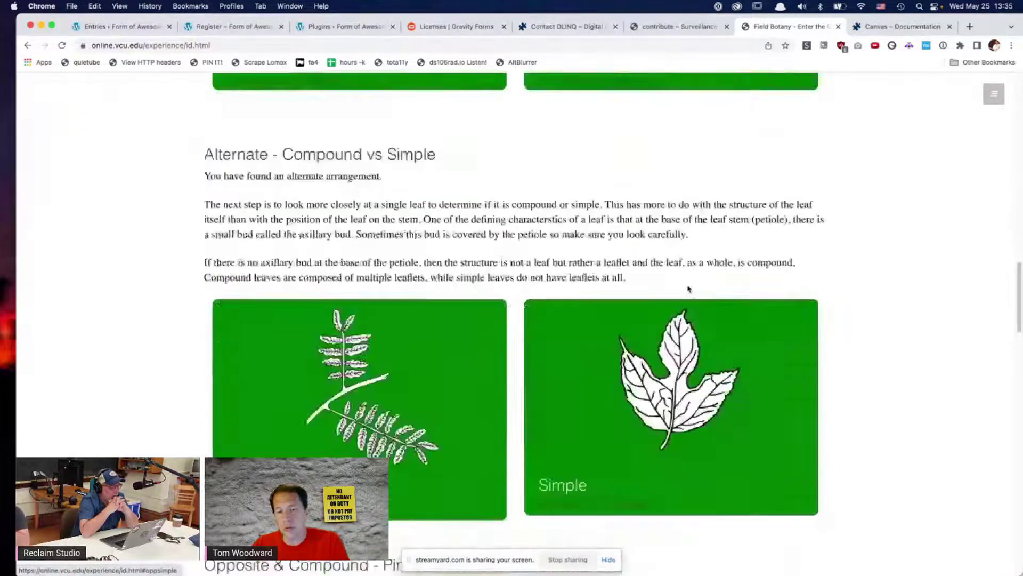
{"action": "left_click", "coordinate": [688, 289]}
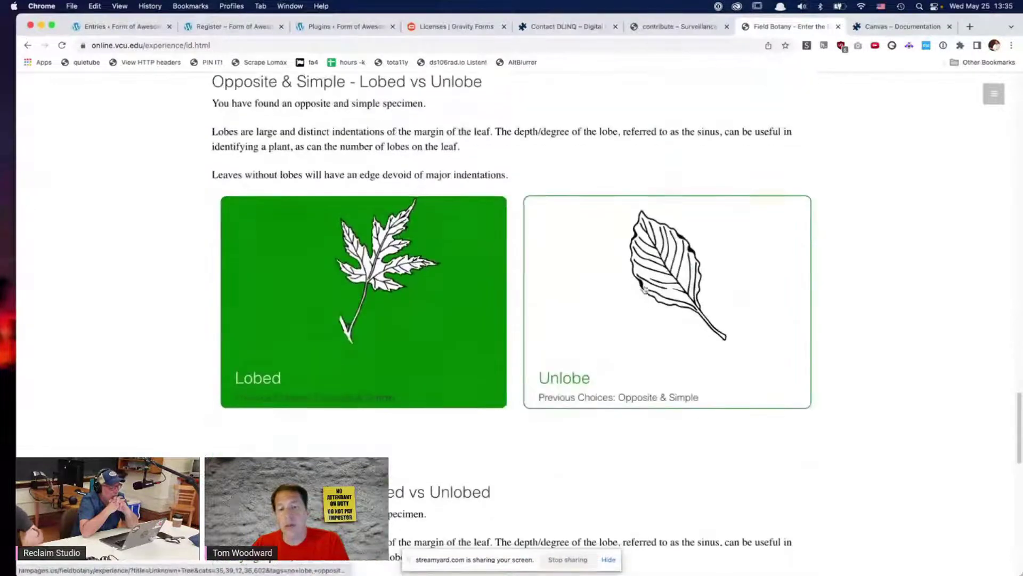
{"action": "left_click", "coordinate": [607, 304]}
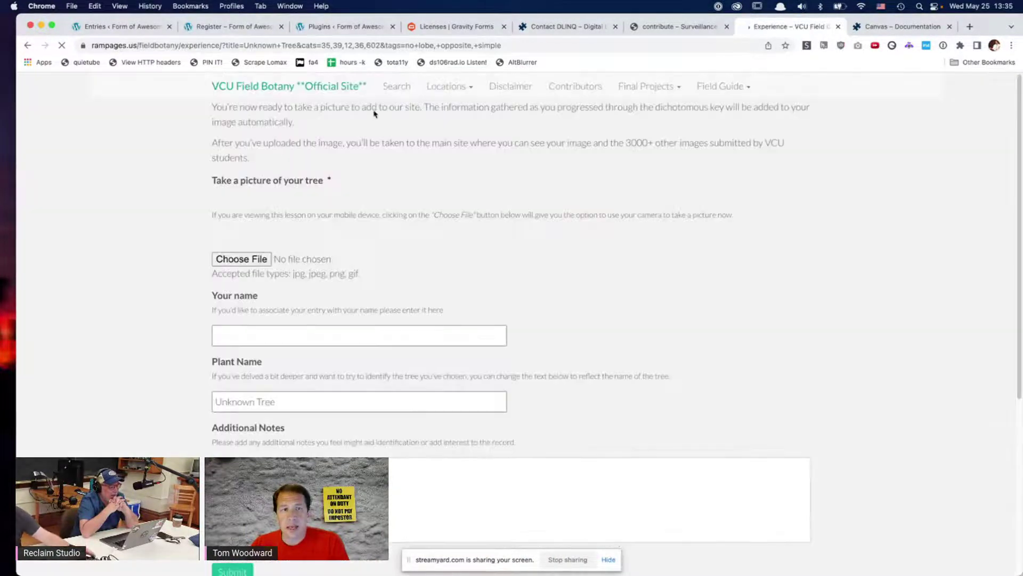
Step: Highlight the title, category and tag parameters in the submission form's web address, and close that page
{"action": "left_click_drag", "start_coordinate": [240, 46], "coordinate": [598, 38]}
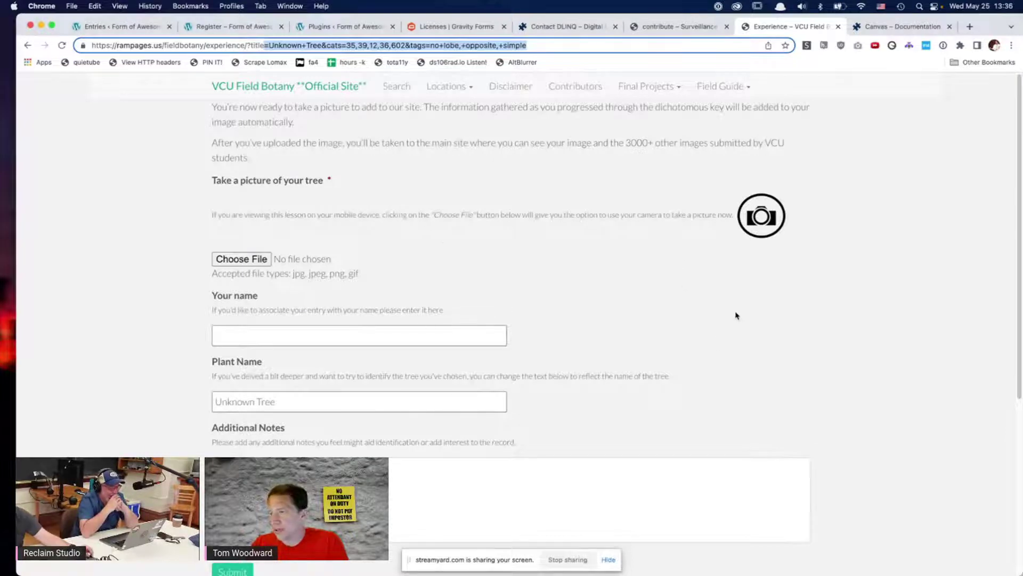
{"action": "left_click", "coordinate": [495, 46]}
{"action": "left_click_drag", "start_coordinate": [527, 46], "coordinate": [429, 48]}
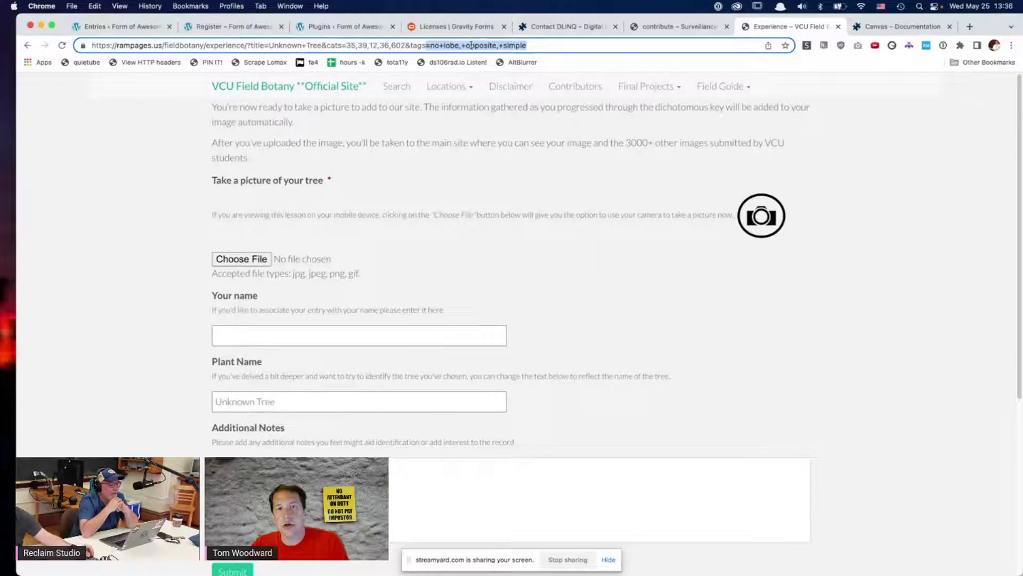
{"action": "left_click_drag", "start_coordinate": [407, 45], "coordinate": [269, 45]}
{"action": "left_click", "coordinate": [318, 46]}
{"action": "left_click", "coordinate": [314, 62]}
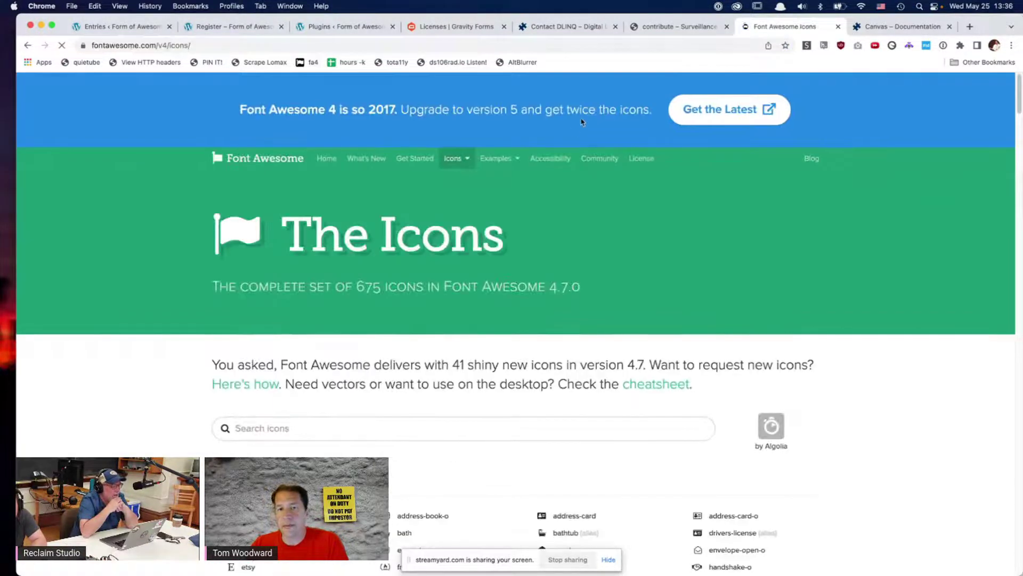
{"action": "left_click", "coordinate": [838, 27]}
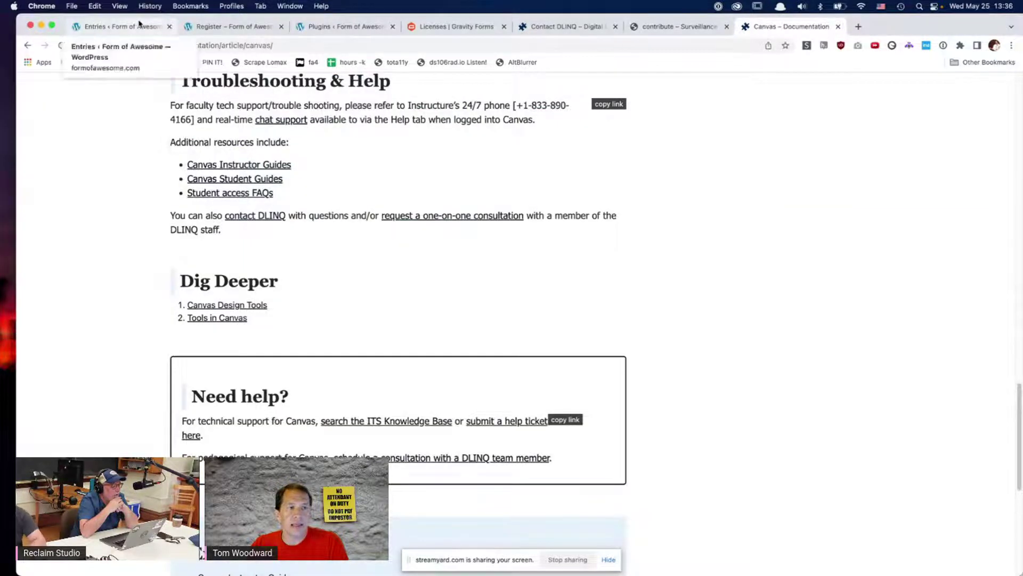
Step: From the Form of Awesome site's admin dashboard, find the Dynamic Shortcode page among its pages and view it
{"action": "left_click", "coordinate": [230, 27]}
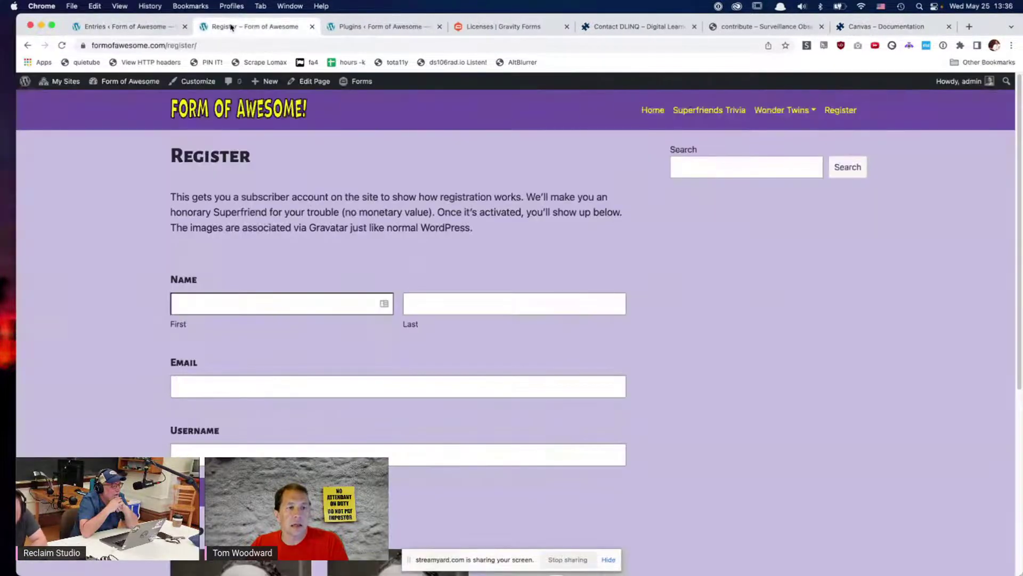
{"action": "left_click", "coordinate": [126, 97]}
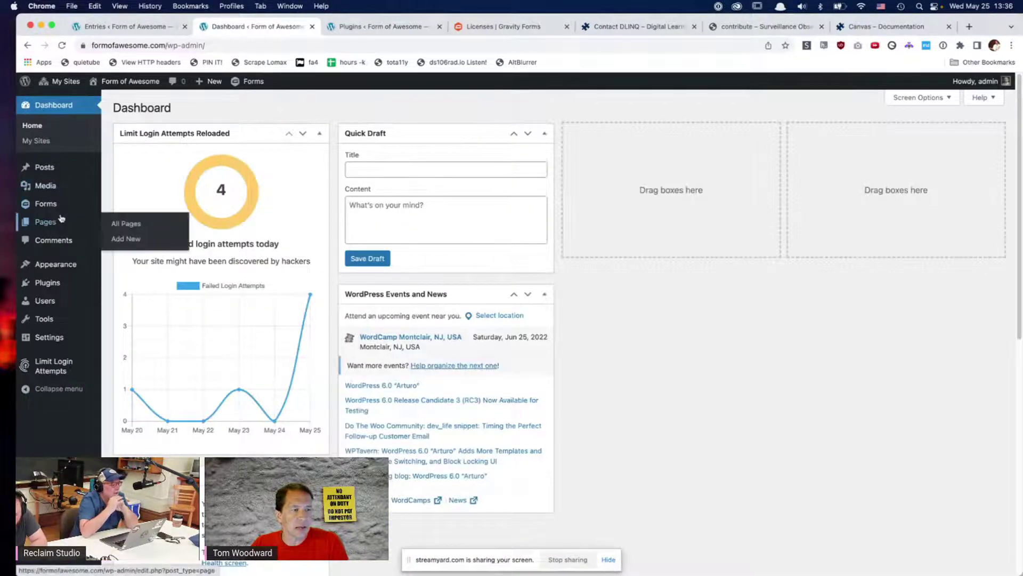
{"action": "left_click", "coordinate": [60, 219]}
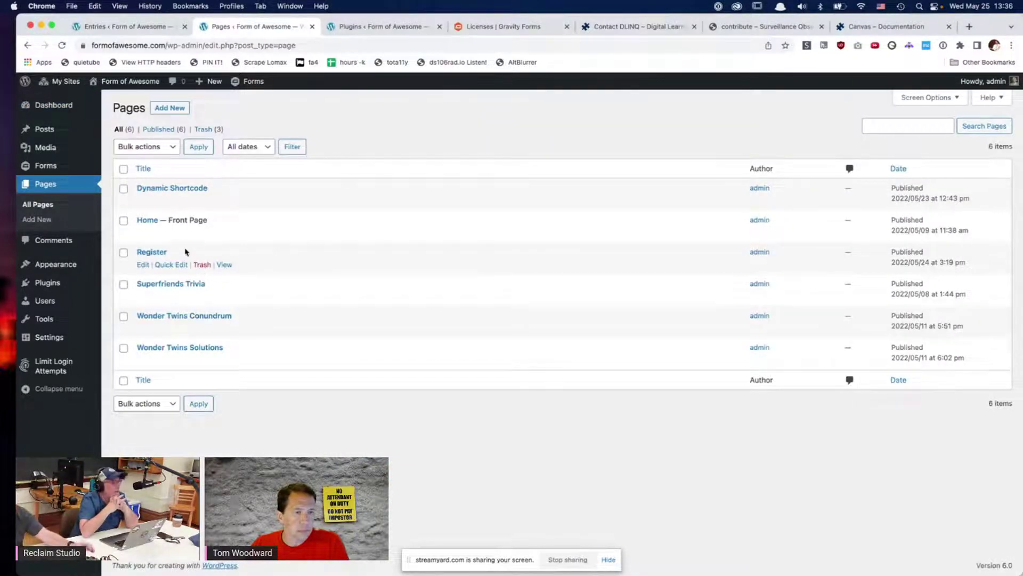
{"action": "left_click", "coordinate": [224, 201]}
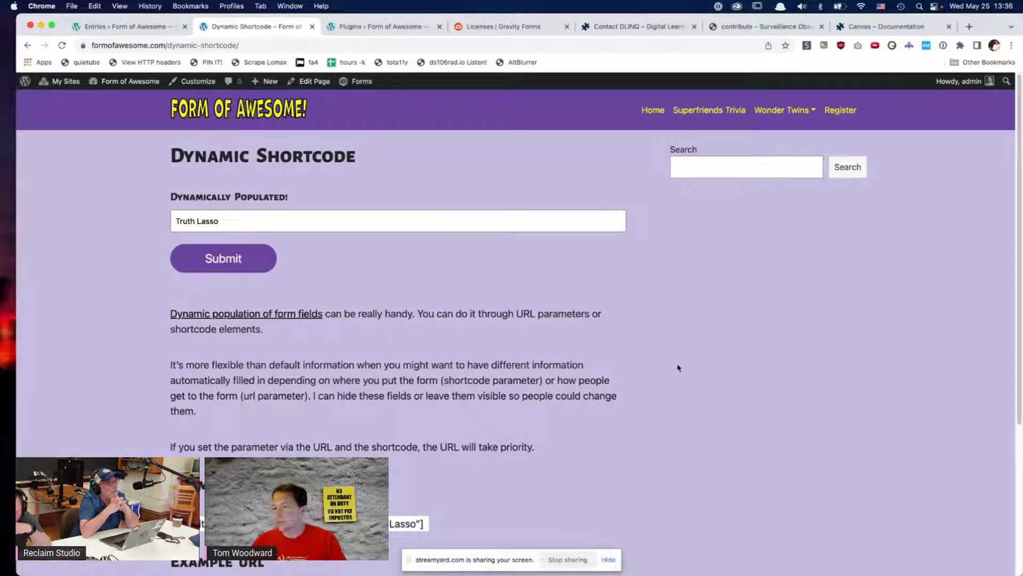
{"action": "scroll", "coordinate": [679, 362], "scroll_direction": "down", "scroll_amount": 1}
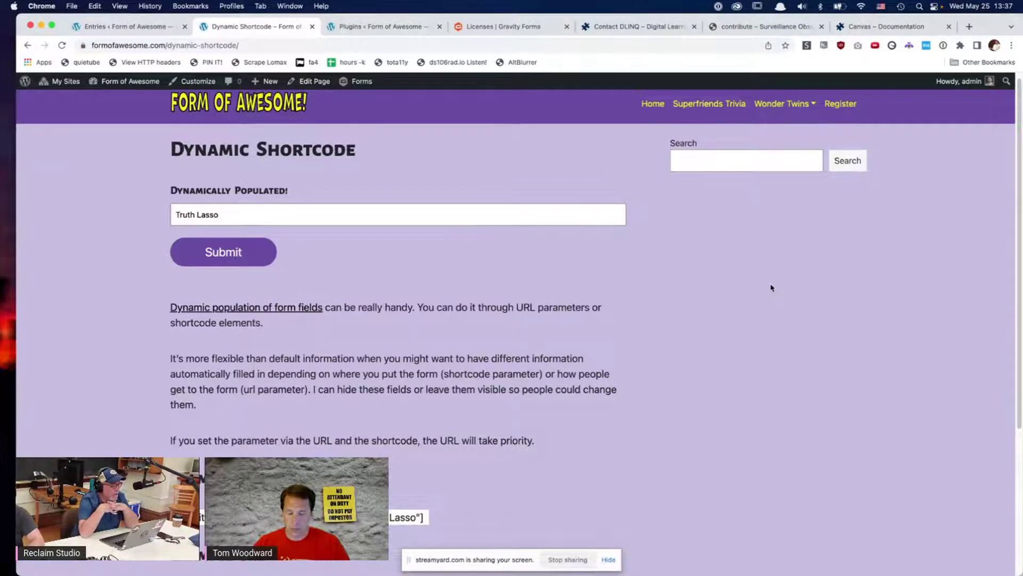
Step: Open the VCU Field Botany site at rampages.us/fieldbotany in a new tab
{"action": "key", "text": "ctrl+t"}
{"action": "type", "text": "rampages.us"}
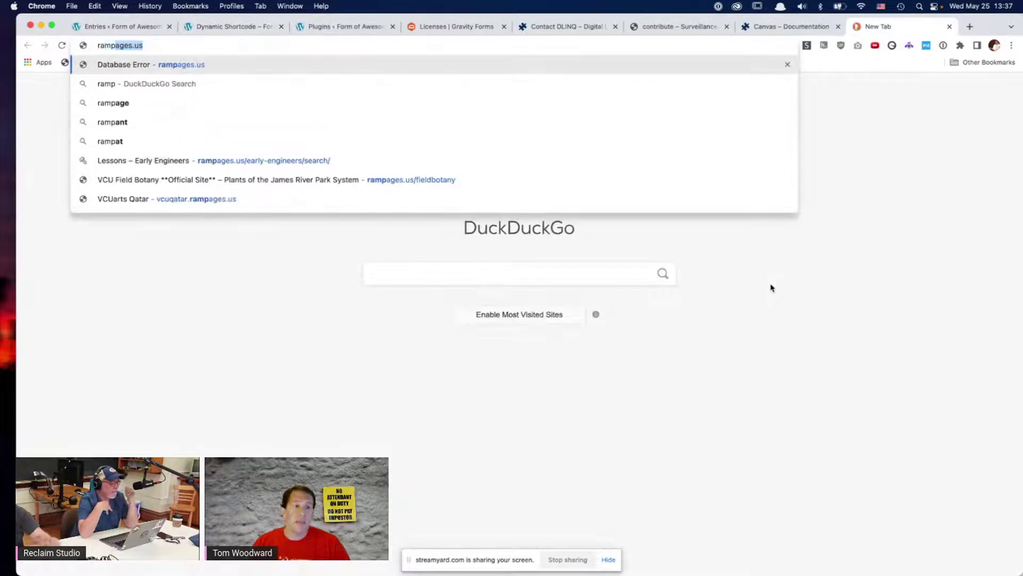
{"action": "key", "text": "Down"}
{"action": "key", "text": "Down"}
{"action": "key", "text": "Down"}
{"action": "key", "text": "Down"}
{"action": "key", "text": "Down"}
{"action": "key", "text": "Down"}
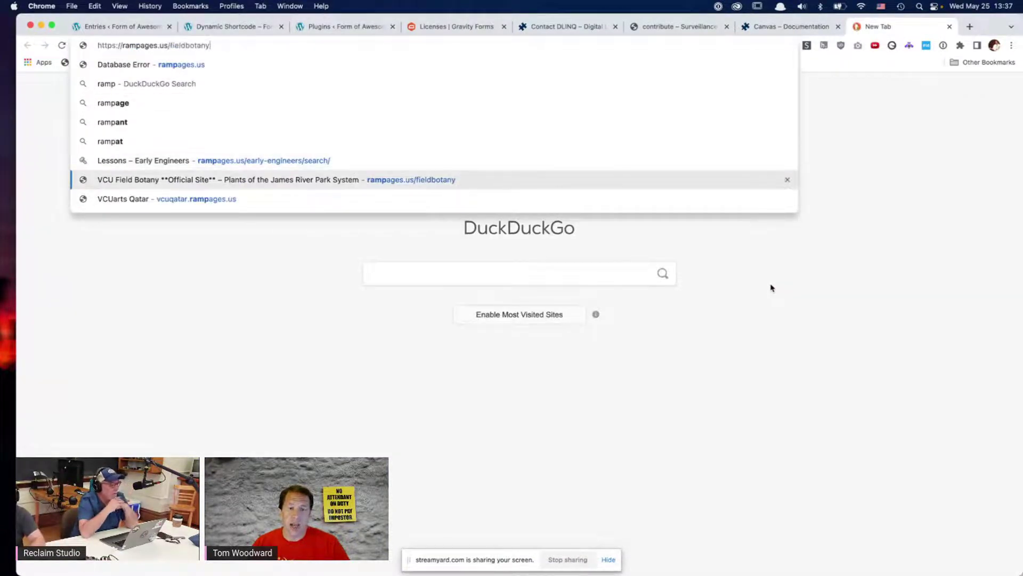
{"action": "key", "text": "Return"}
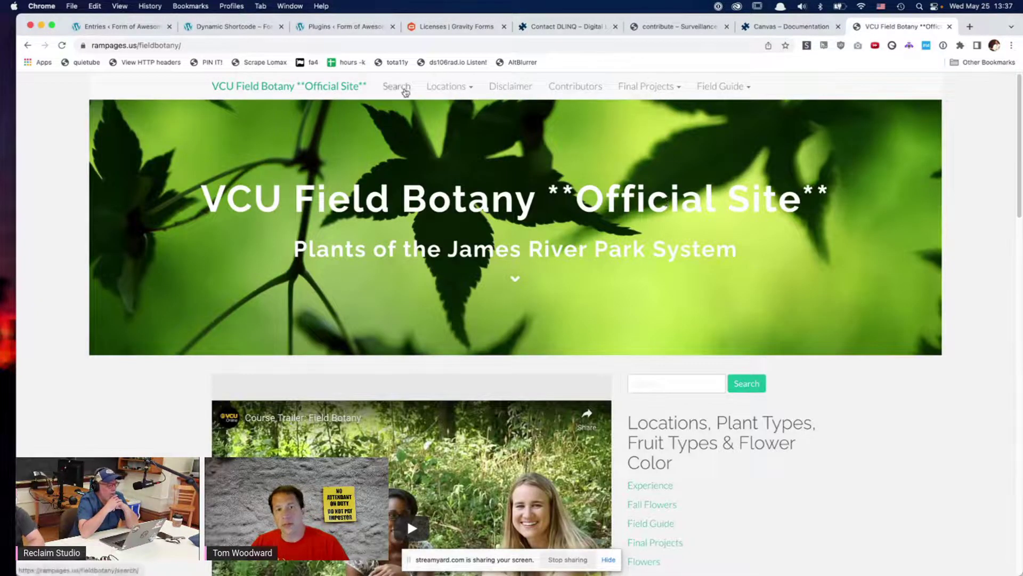
Step: Browse the Field Botany home page, open its plant search page, and review the filters and photo gallery
{"action": "scroll", "coordinate": [464, 230], "scroll_direction": "down", "scroll_amount": 2}
{"action": "scroll", "coordinate": [464, 231], "scroll_direction": "down", "scroll_amount": 8}
{"action": "scroll", "coordinate": [464, 234], "scroll_direction": "up", "scroll_amount": 10}
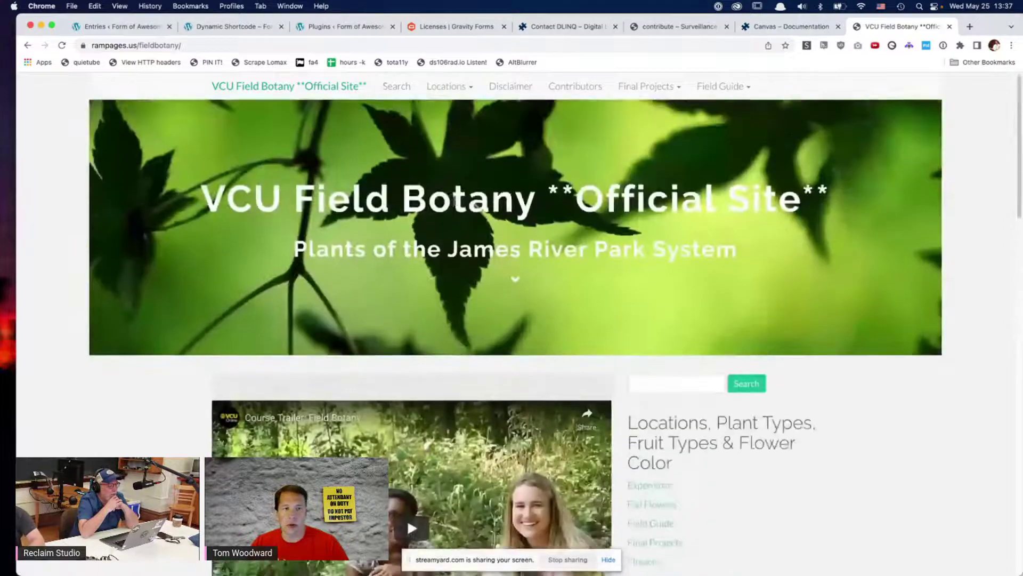
{"action": "left_click", "coordinate": [432, 89]}
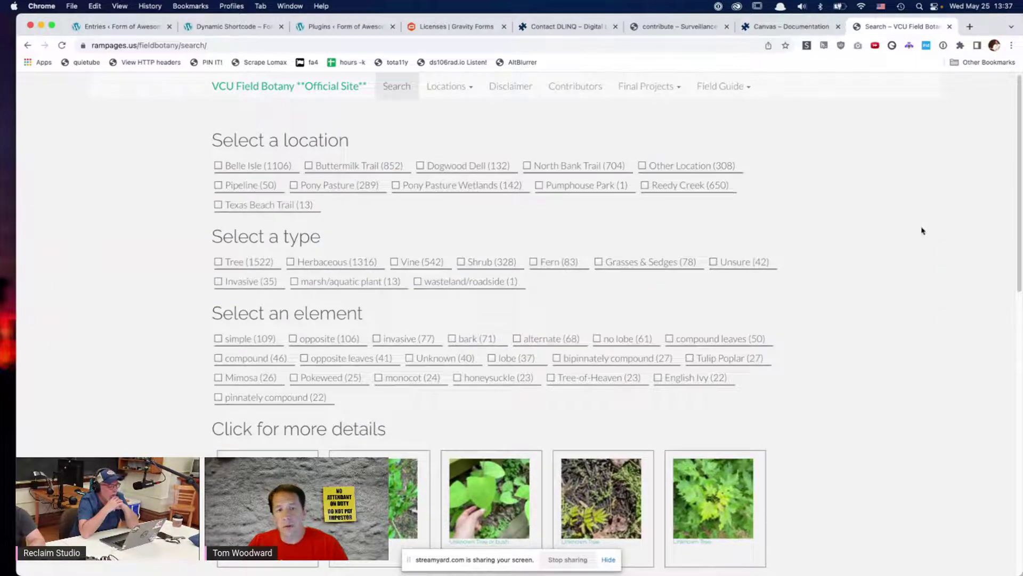
{"action": "scroll", "coordinate": [923, 231], "scroll_direction": "down", "scroll_amount": 6}
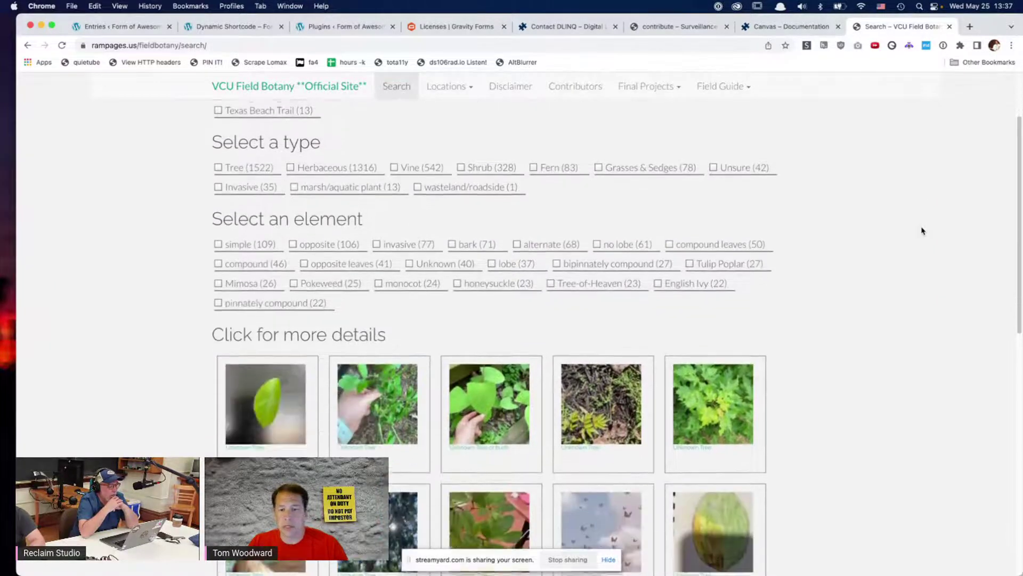
{"action": "scroll", "coordinate": [922, 230], "scroll_direction": "down", "scroll_amount": 3}
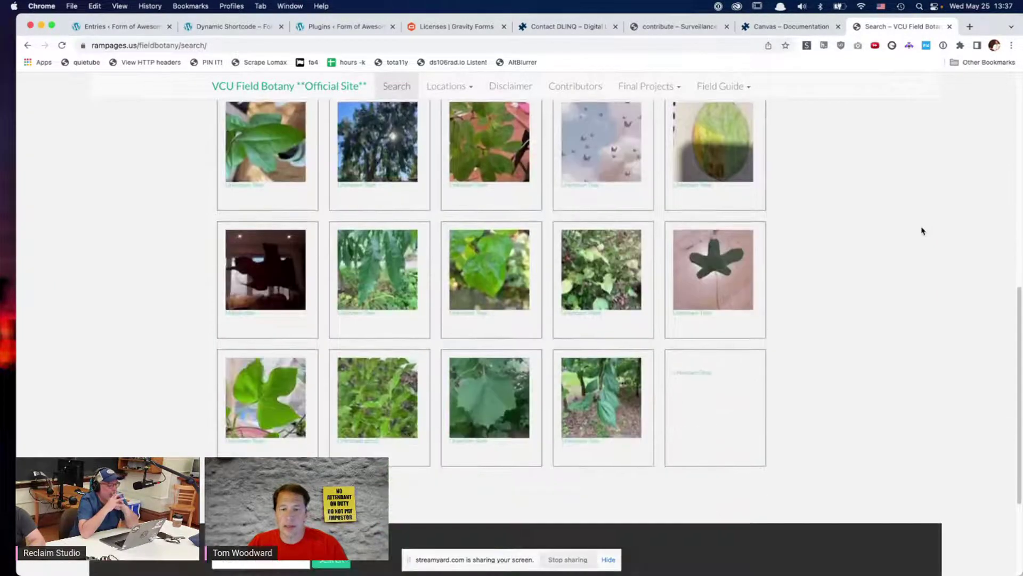
{"action": "scroll", "coordinate": [922, 230], "scroll_direction": "up", "scroll_amount": 9}
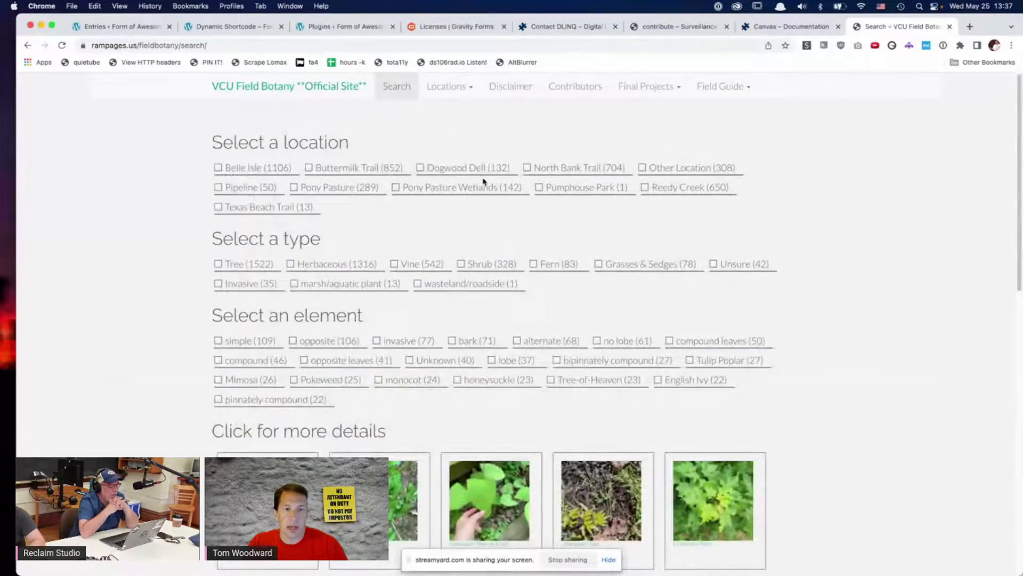
Step: Filter the plants by location Dogwood Dell and type Vine, and view the Day 2: Poison Ivy entry
{"action": "left_click", "coordinate": [465, 168]}
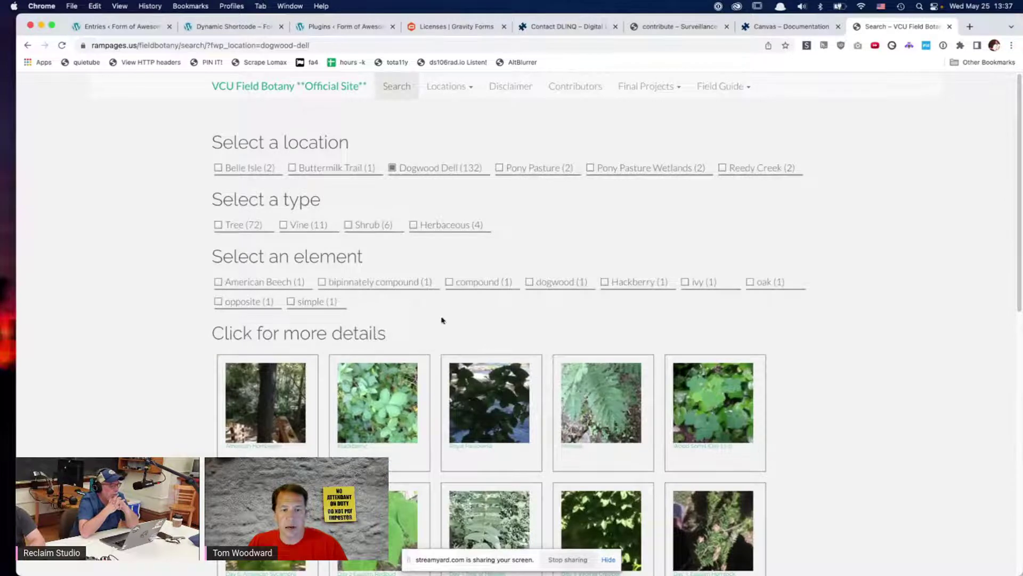
{"action": "left_click", "coordinate": [299, 226]}
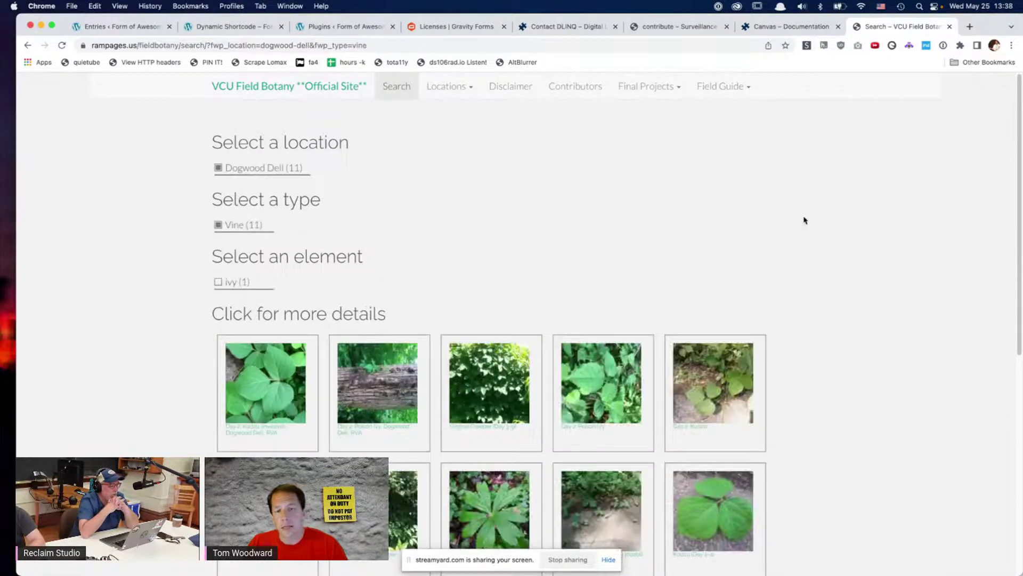
{"action": "scroll", "coordinate": [911, 235], "scroll_direction": "down", "scroll_amount": 5}
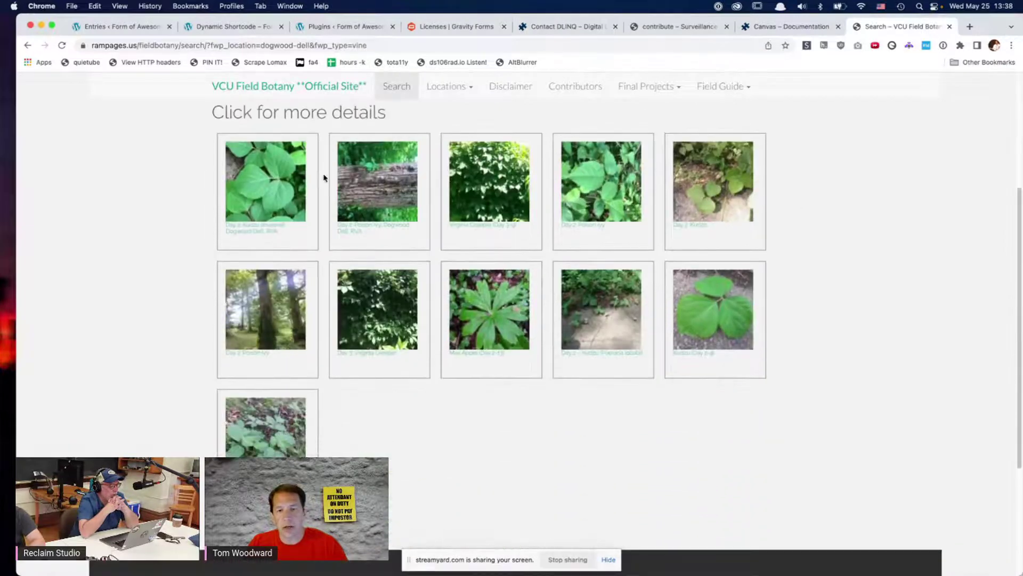
{"action": "left_click", "coordinate": [598, 202]}
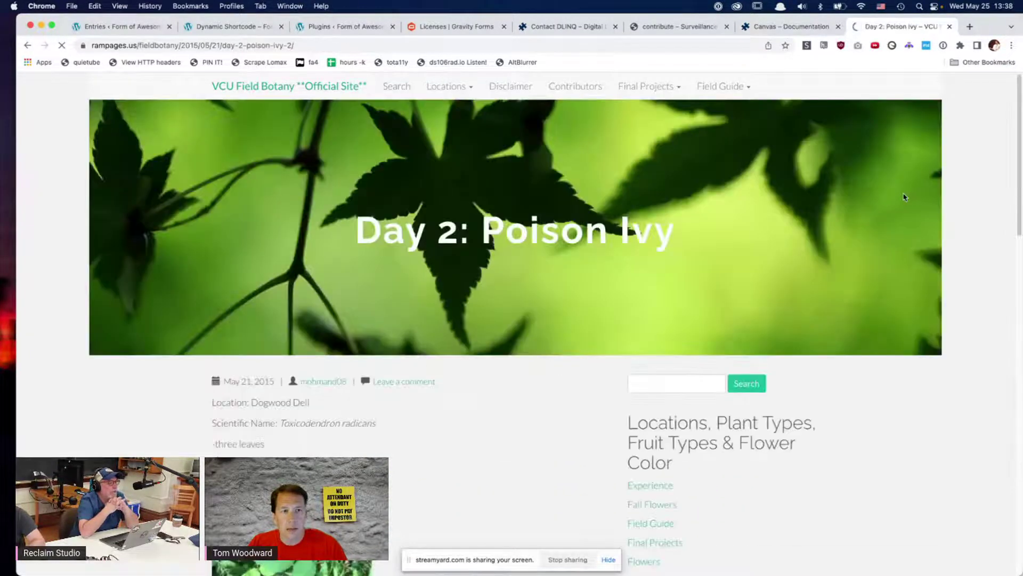
{"action": "scroll", "coordinate": [904, 197], "scroll_direction": "down", "scroll_amount": 6}
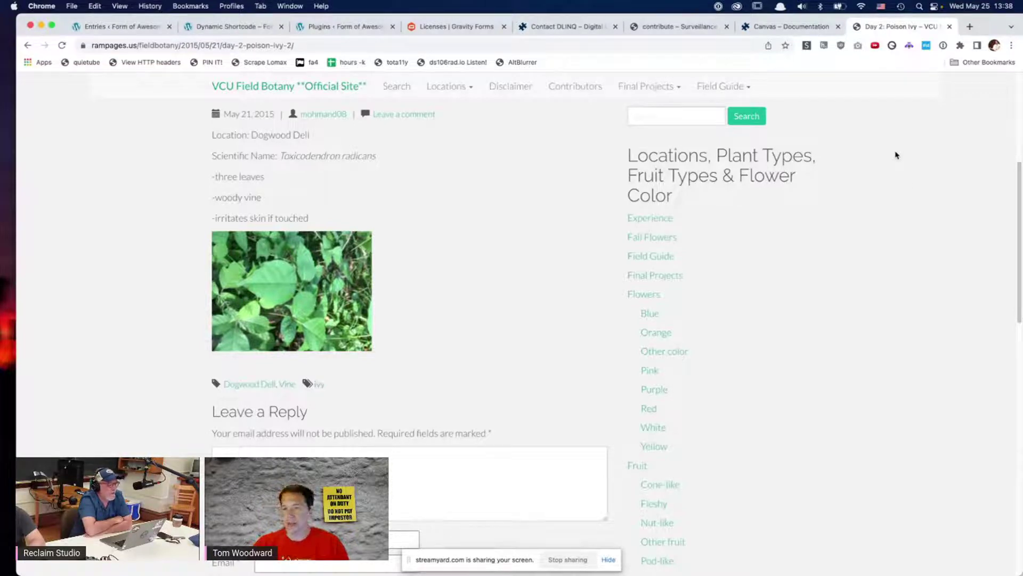
Step: Return to the Dynamic Shortcode page and highlight the example shortcode that prefills the field with Truth Lasso
{"action": "left_click", "coordinate": [799, 28]}
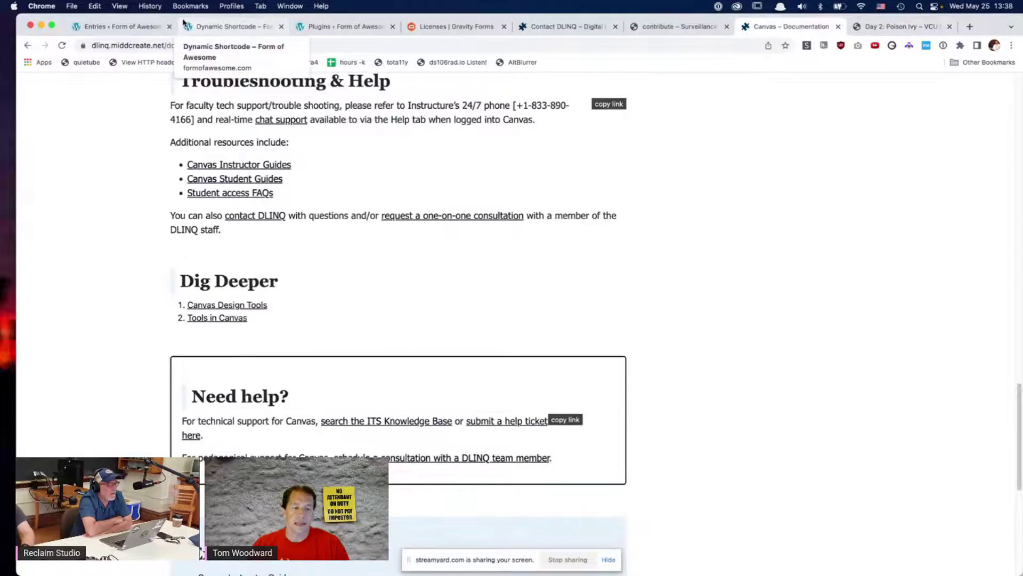
{"action": "left_click", "coordinate": [229, 28]}
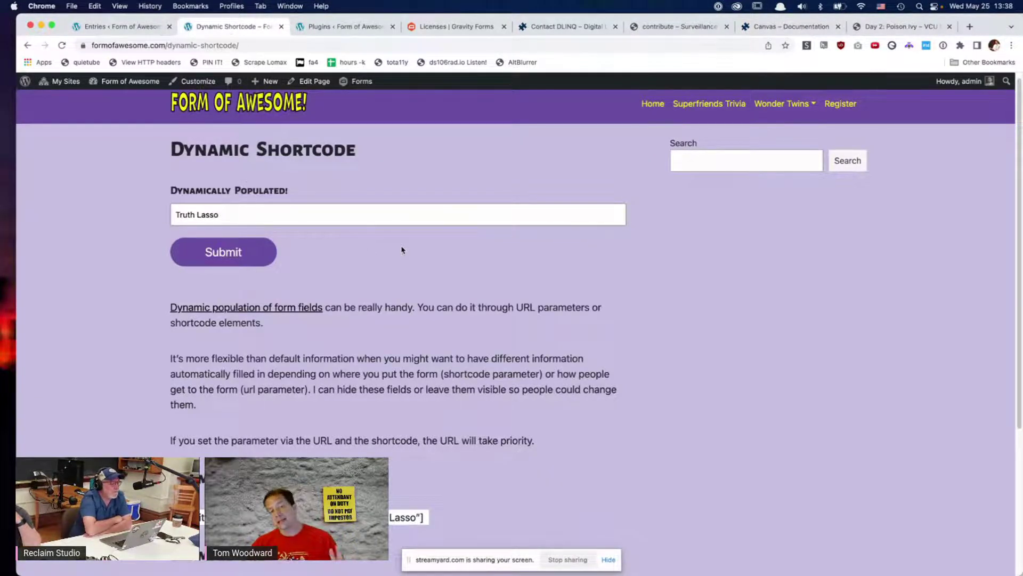
{"action": "left_click", "coordinate": [228, 213]}
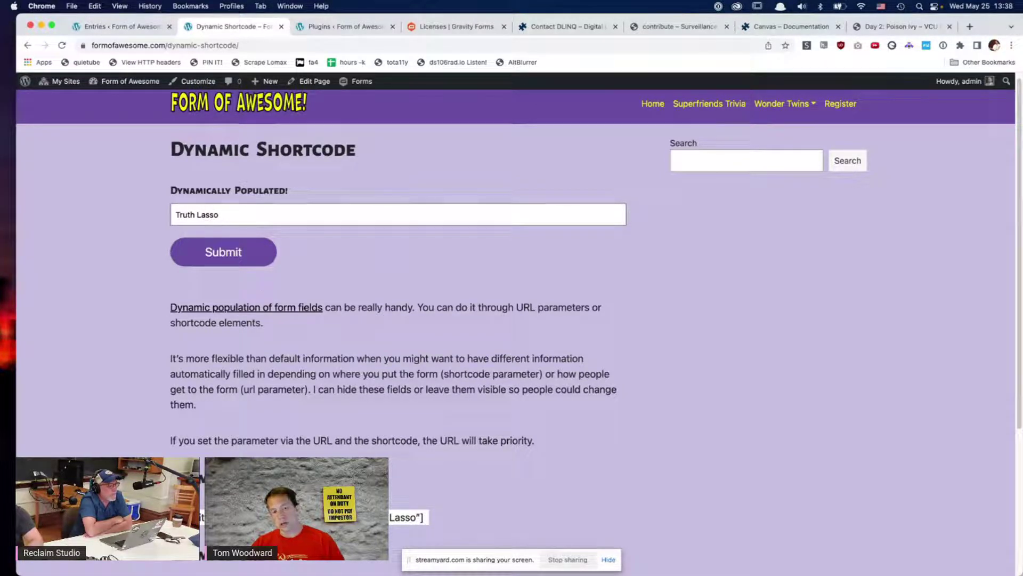
{"action": "triple_click", "coordinate": [405, 517]}
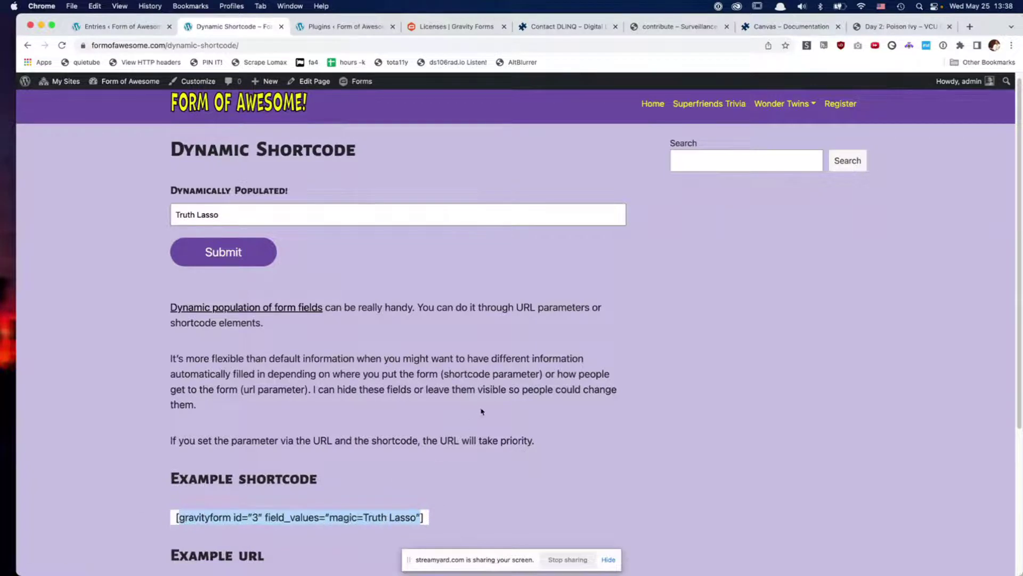
Step: Open the page's example URL and highlight the "talking to fish" value of the magic parameter in the address
{"action": "scroll", "coordinate": [481, 411], "scroll_direction": "down", "scroll_amount": 3}
{"action": "left_click", "coordinate": [286, 451]}
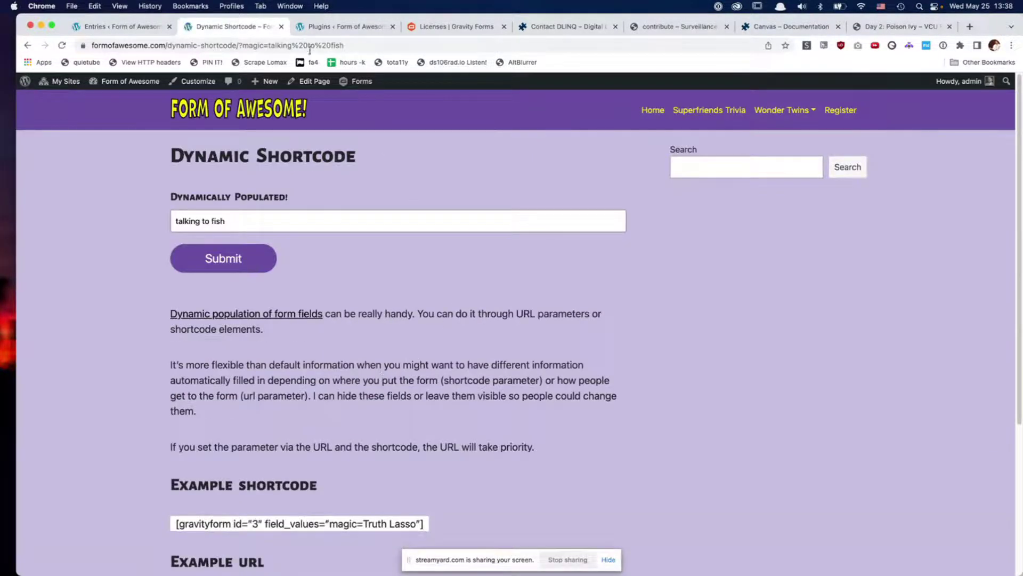
{"action": "left_click", "coordinate": [274, 45]}
{"action": "left_click_drag", "start_coordinate": [294, 45], "coordinate": [369, 45]}
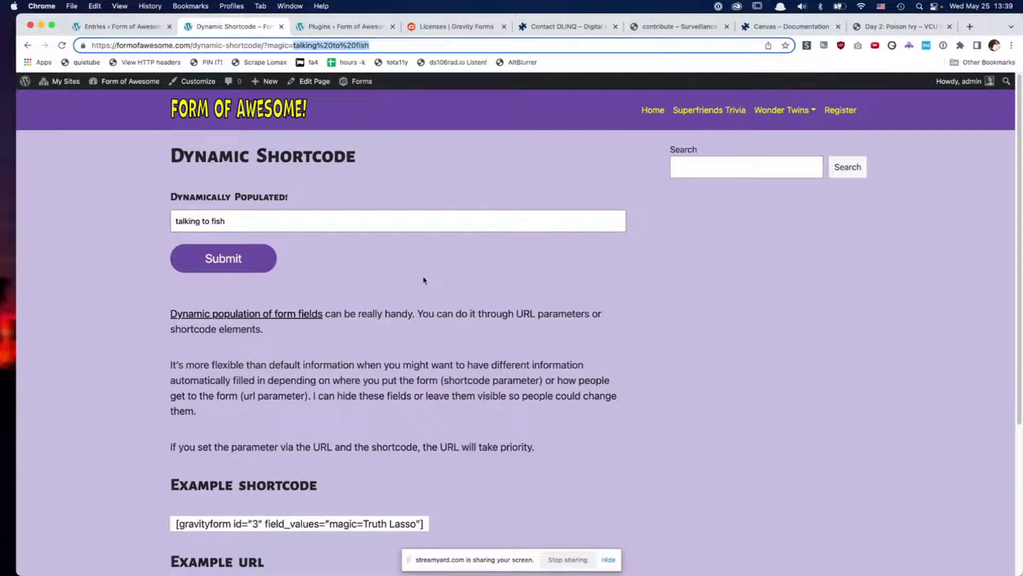
Step: Highlight the example shortcode on the Dynamic Shortcode page
{"action": "left_click", "coordinate": [458, 155]}
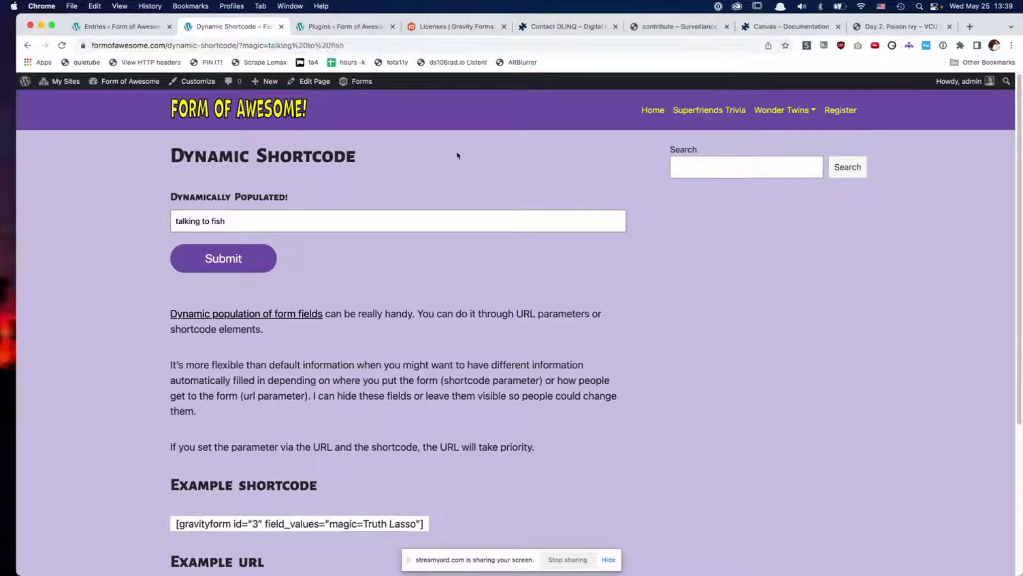
{"action": "scroll", "coordinate": [429, 177], "scroll_direction": "down", "scroll_amount": 1}
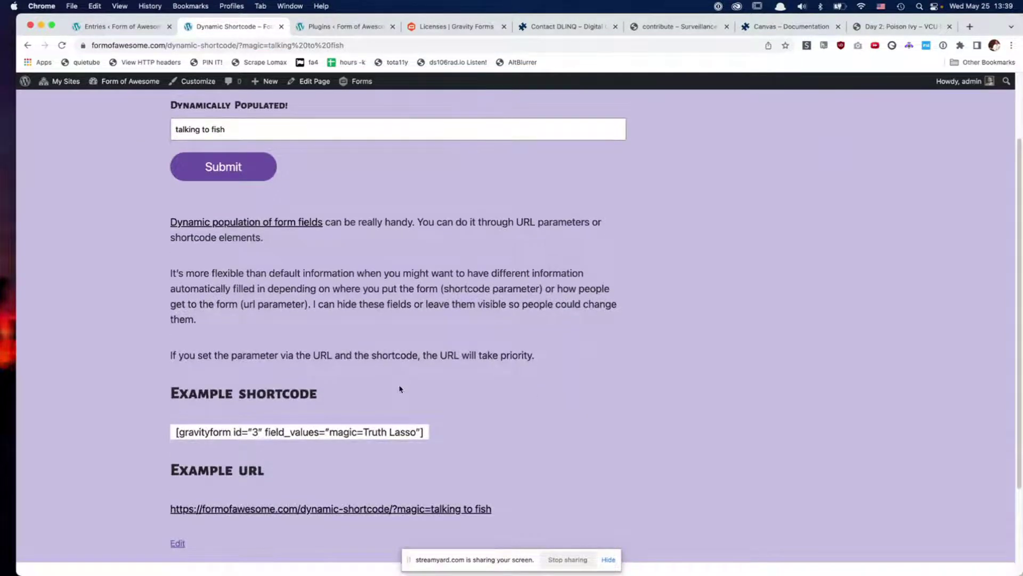
{"action": "triple_click", "coordinate": [332, 433]}
Step: Go to the Forms list in the site's admin and open the dynamic population form for editing
{"action": "left_click", "coordinate": [121, 26]}
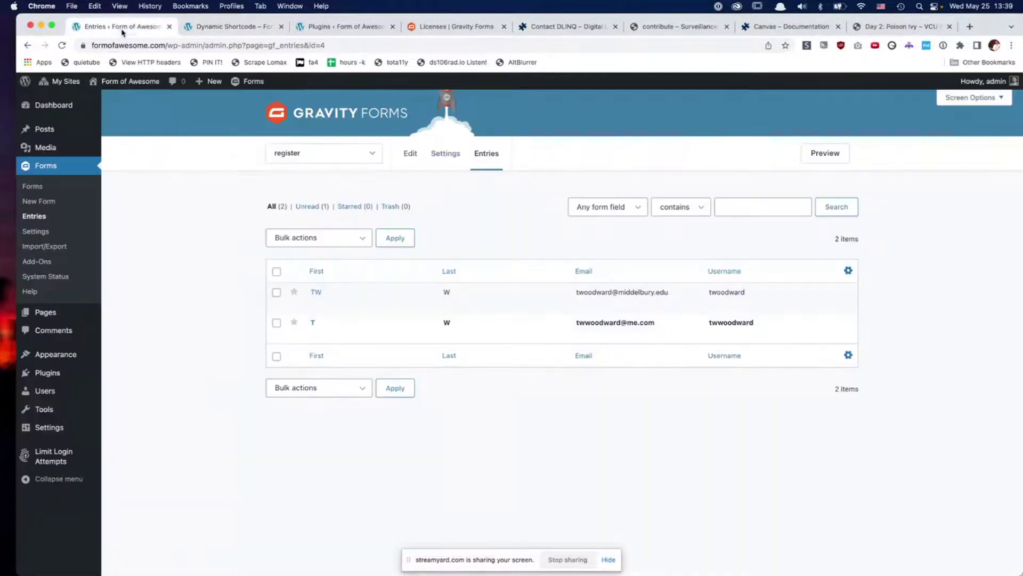
{"action": "left_click", "coordinate": [38, 190]}
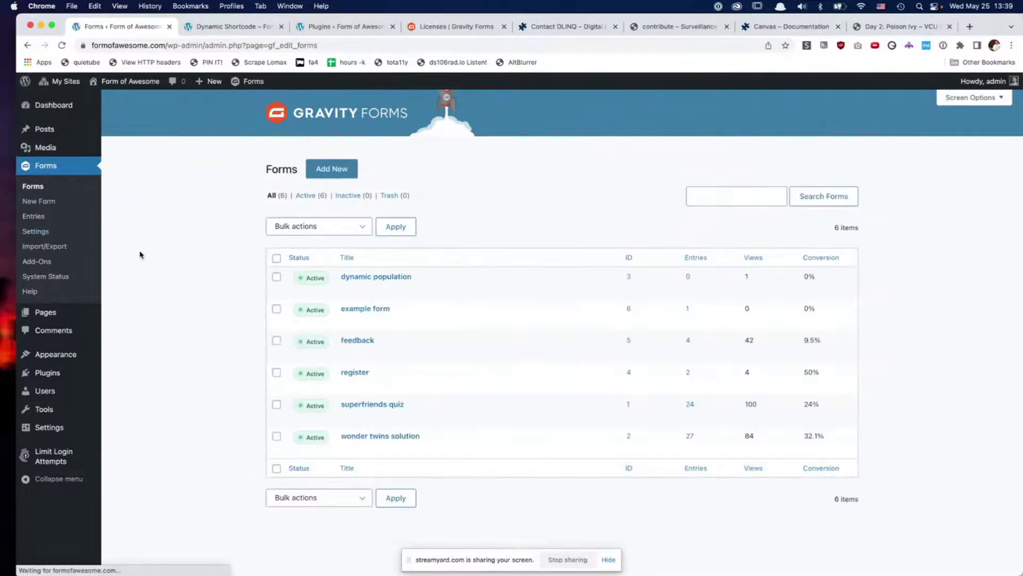
{"action": "mouse_move", "coordinate": [422, 290]}
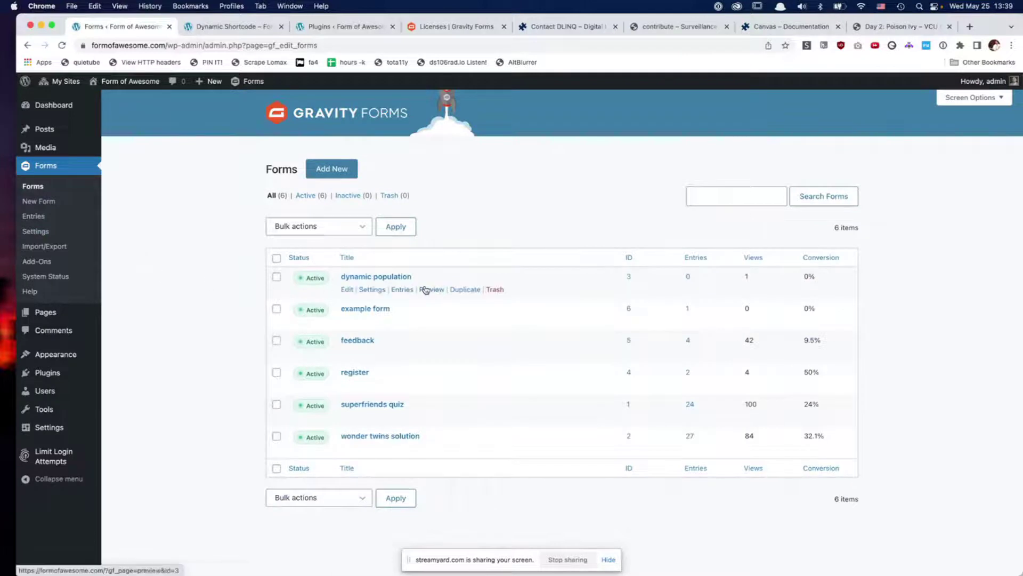
{"action": "left_click", "coordinate": [347, 290]}
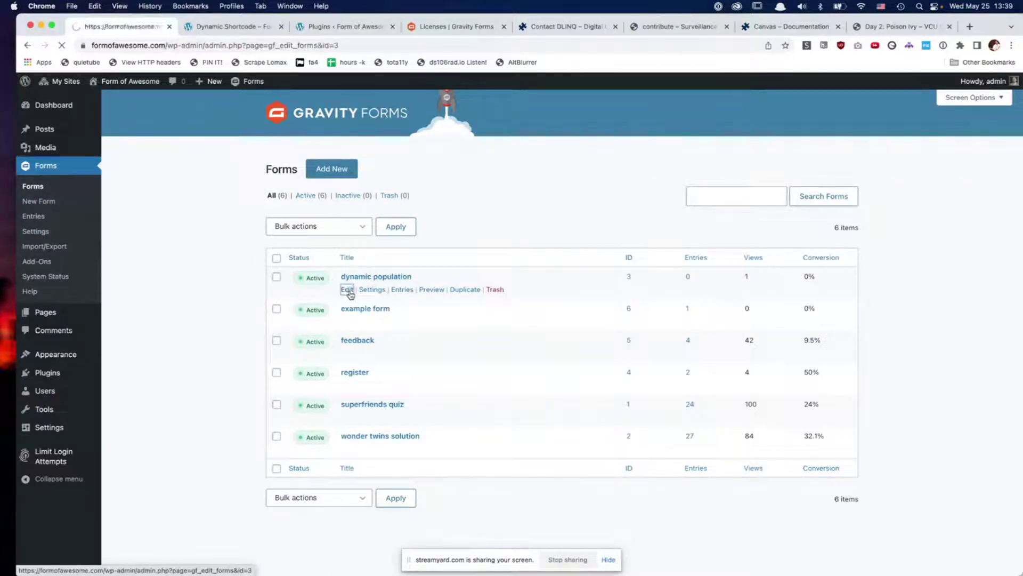
Step: Show the advanced settings of the Dynamically Populated! field and highlight its parameter name, magic
{"action": "left_click", "coordinate": [407, 204]}
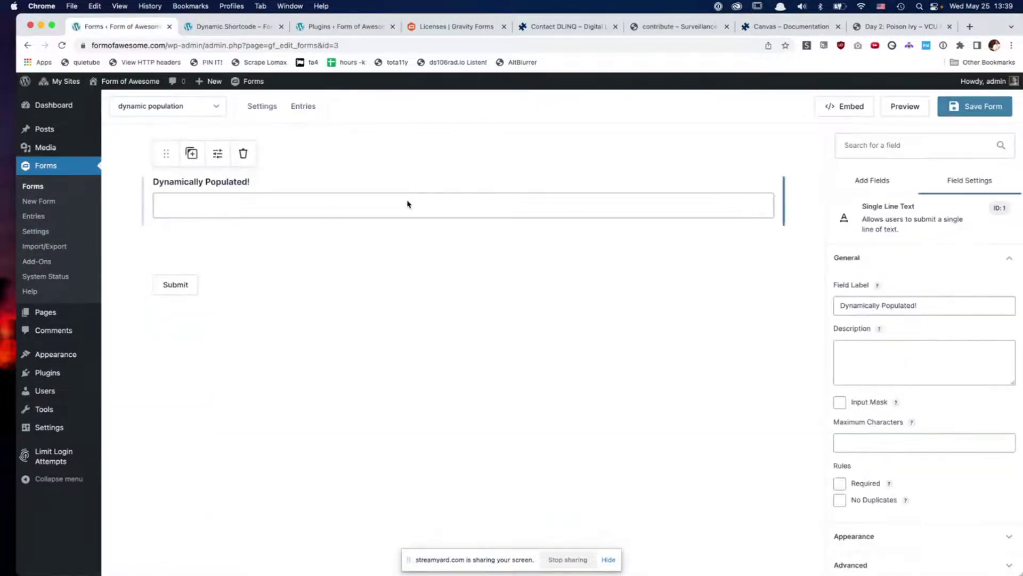
{"action": "scroll", "coordinate": [954, 432], "scroll_direction": "down", "scroll_amount": 3}
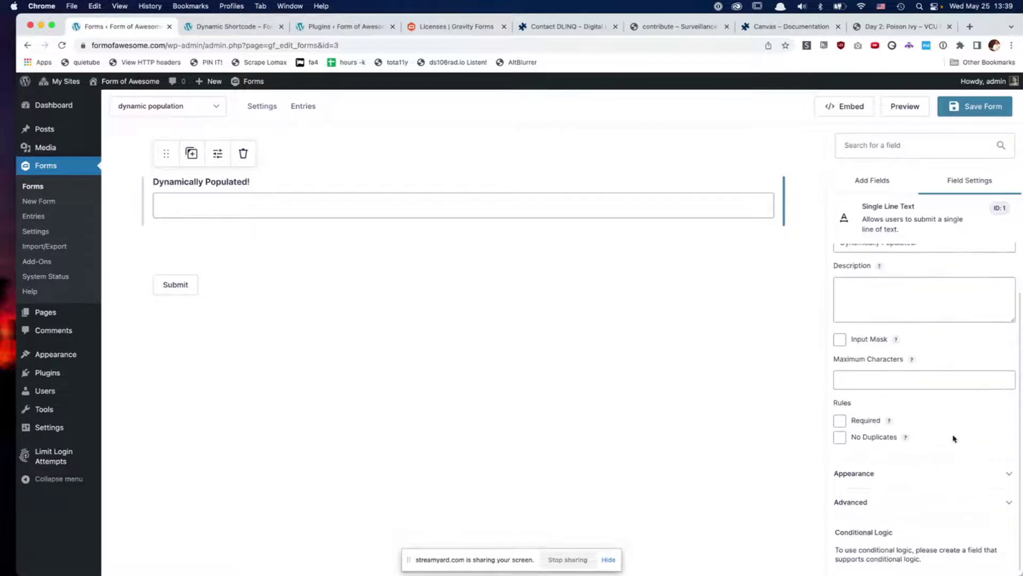
{"action": "left_click", "coordinate": [956, 503]}
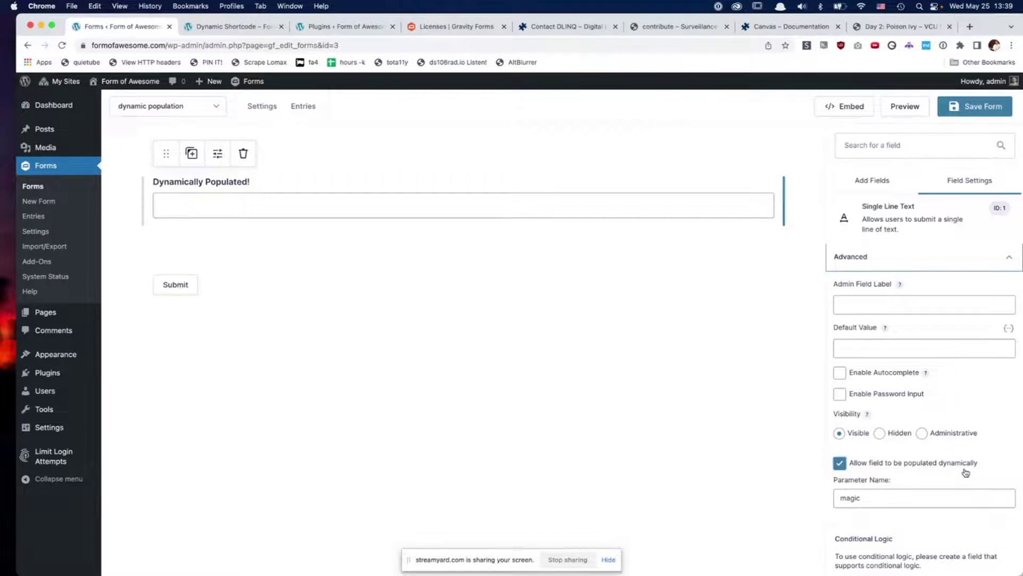
{"action": "double_click", "coordinate": [887, 499]}
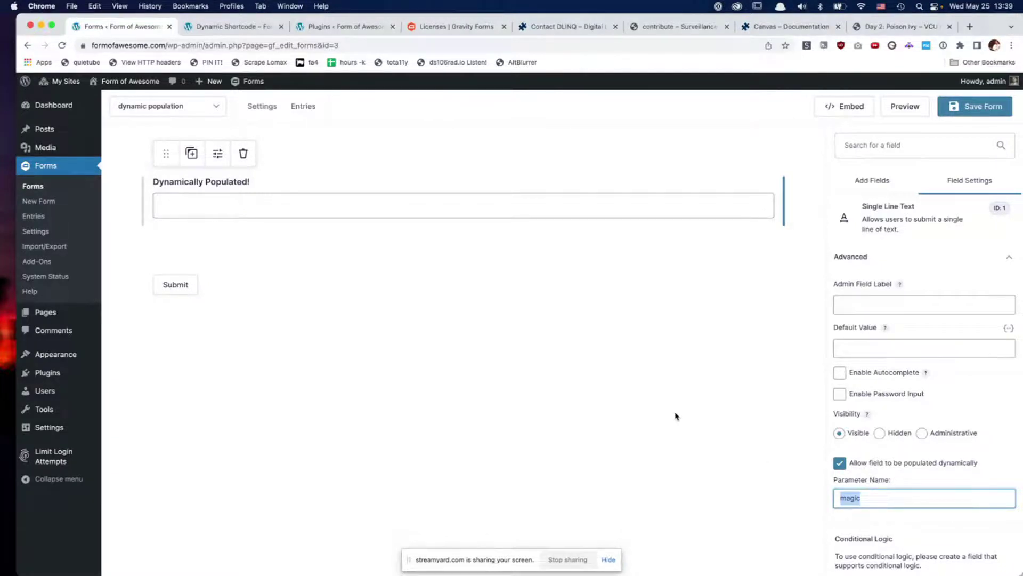
Step: Return to the Dynamic Shortcode page and reload it without the magic parameter in the address
{"action": "left_click", "coordinate": [235, 28]}
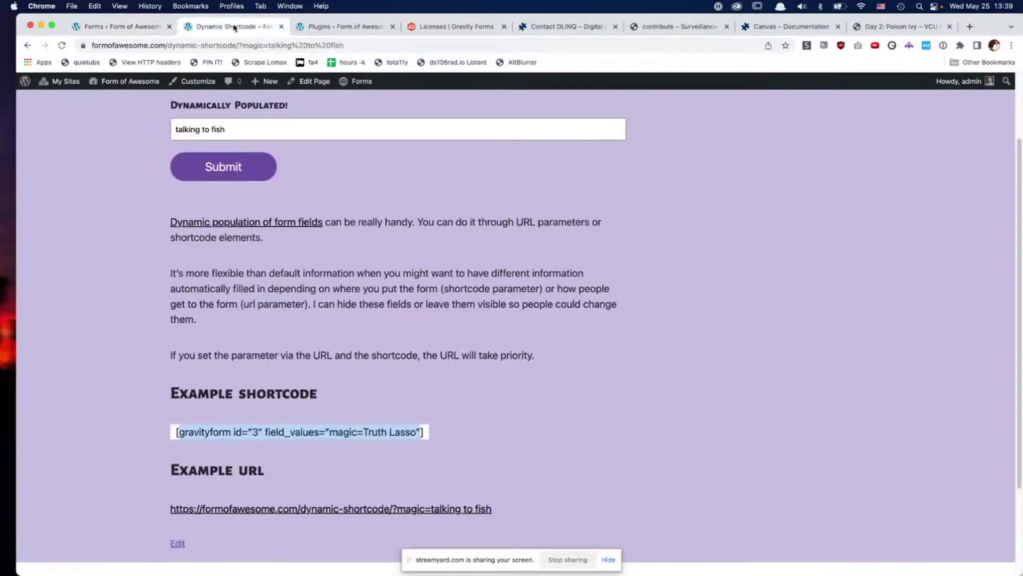
{"action": "scroll", "coordinate": [416, 160], "scroll_direction": "up", "scroll_amount": 1}
{"action": "left_click_drag", "start_coordinate": [241, 44], "coordinate": [429, 56]}
{"action": "key", "text": "BackSpace"}
{"action": "key", "text": "Return"}
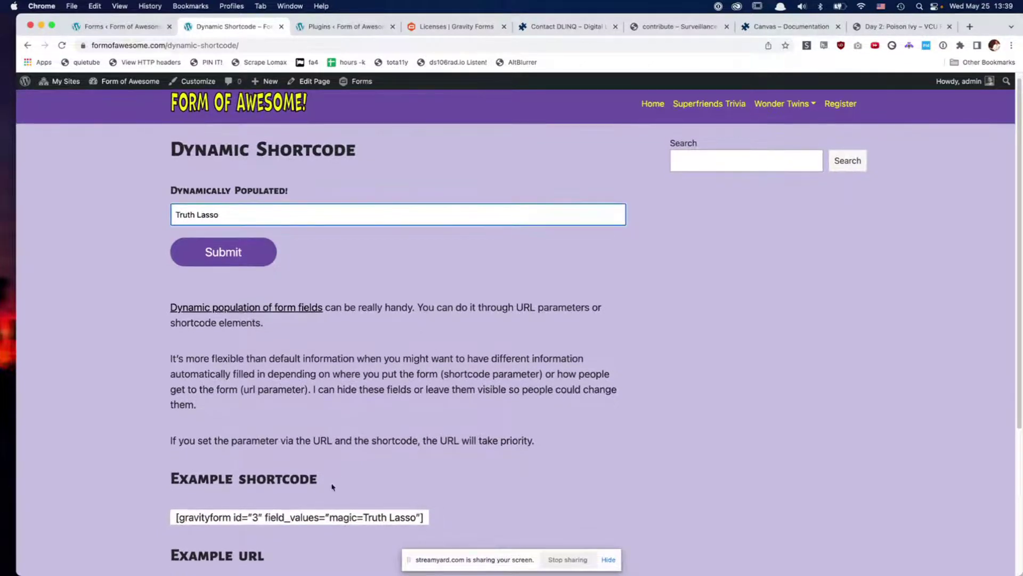
Step: Highlight the field_values part of the example shortcode and point out the prefilled form field
{"action": "left_click", "coordinate": [307, 511]}
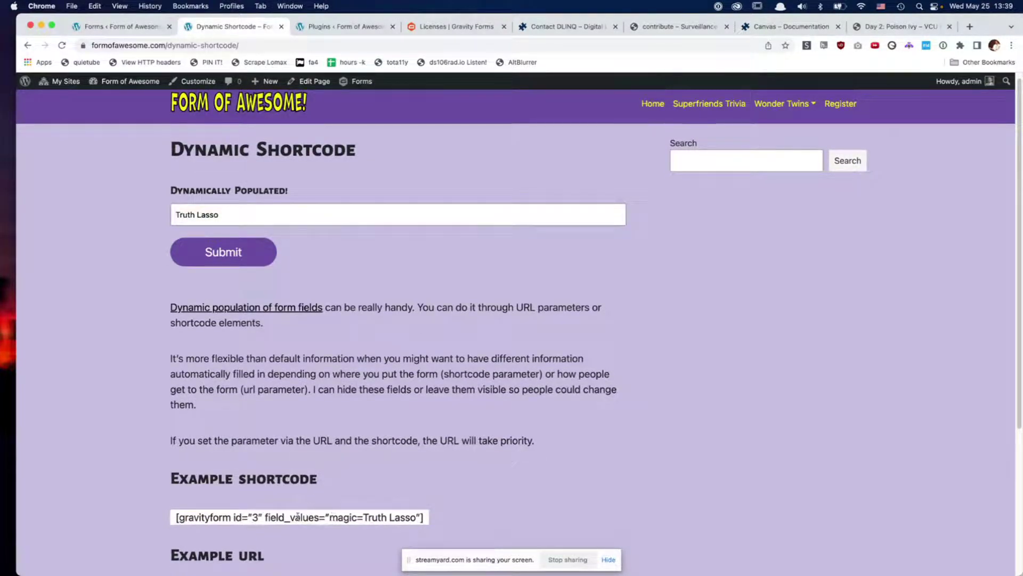
{"action": "left_click_drag", "start_coordinate": [263, 517], "coordinate": [424, 518]}
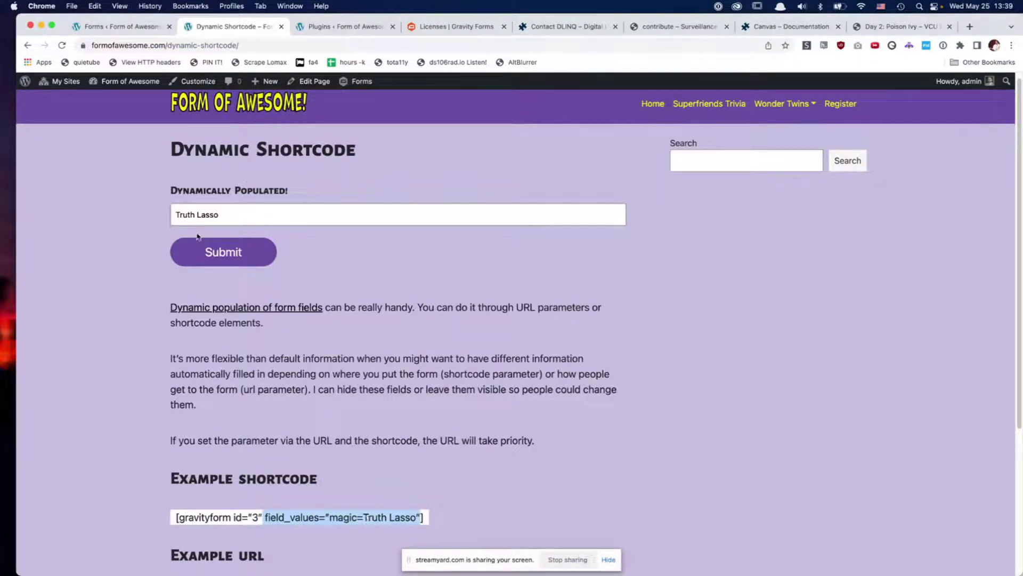
{"action": "left_click", "coordinate": [226, 210]}
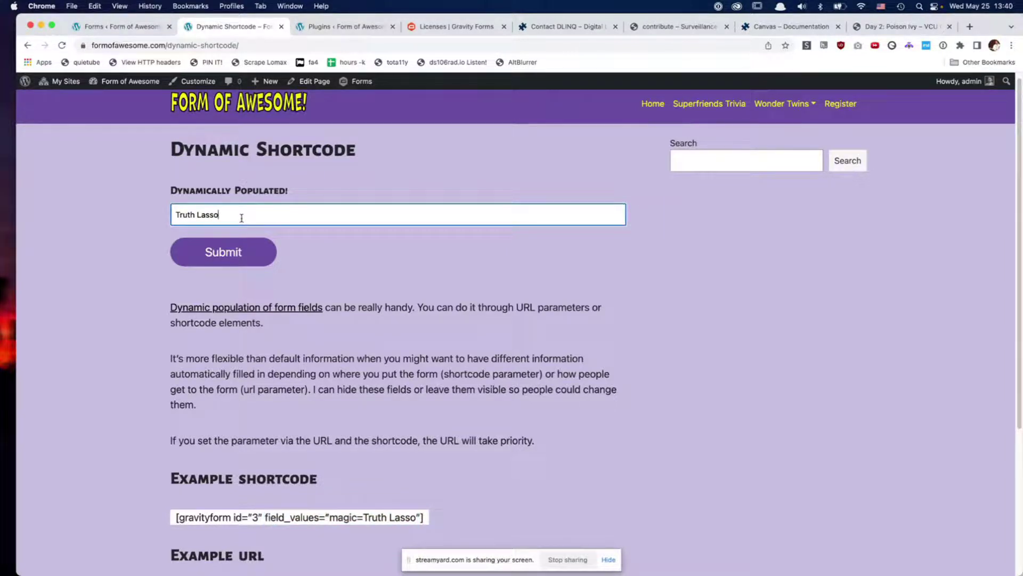
Step: Open the example URL again and highlight its magic parameter and the matching prefilled text in the form field
{"action": "scroll", "coordinate": [293, 425], "scroll_direction": "down", "scroll_amount": 3}
{"action": "left_click", "coordinate": [293, 426]}
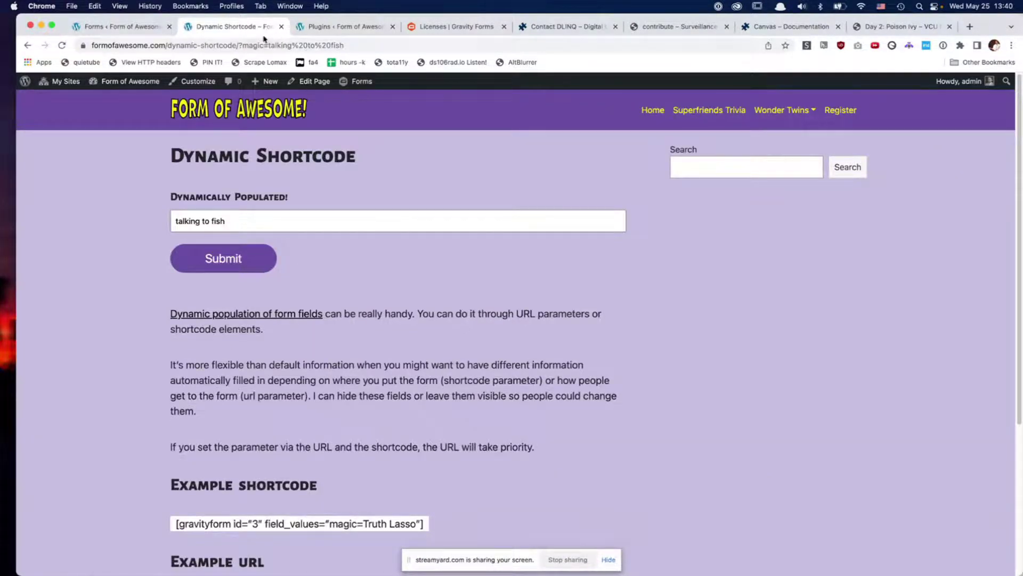
{"action": "left_click_drag", "start_coordinate": [238, 45], "coordinate": [366, 44]}
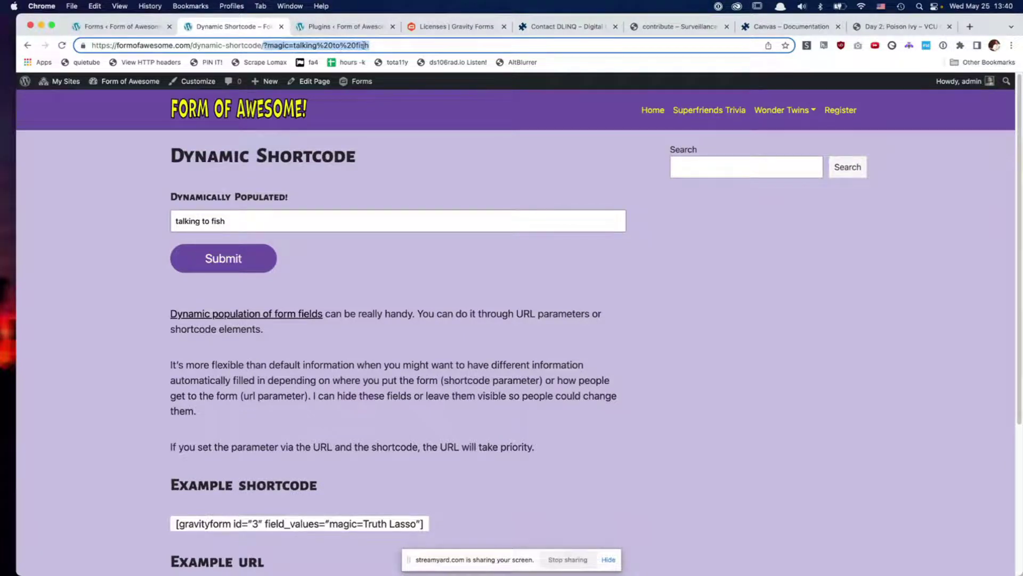
{"action": "left_click", "coordinate": [253, 216]}
{"action": "left_click_drag", "start_coordinate": [221, 221], "coordinate": [174, 221]}
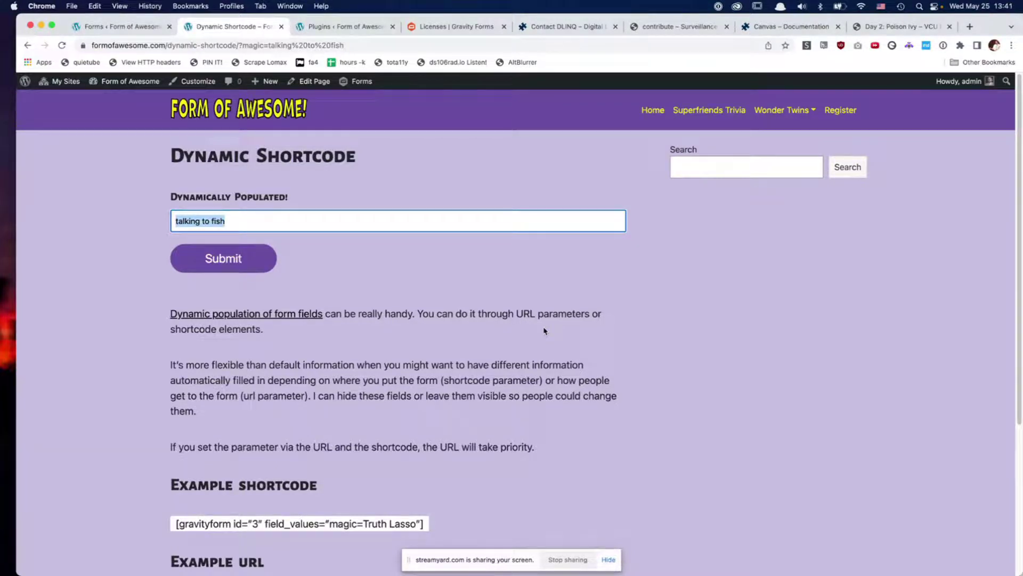
{"action": "left_click", "coordinate": [789, 301]}
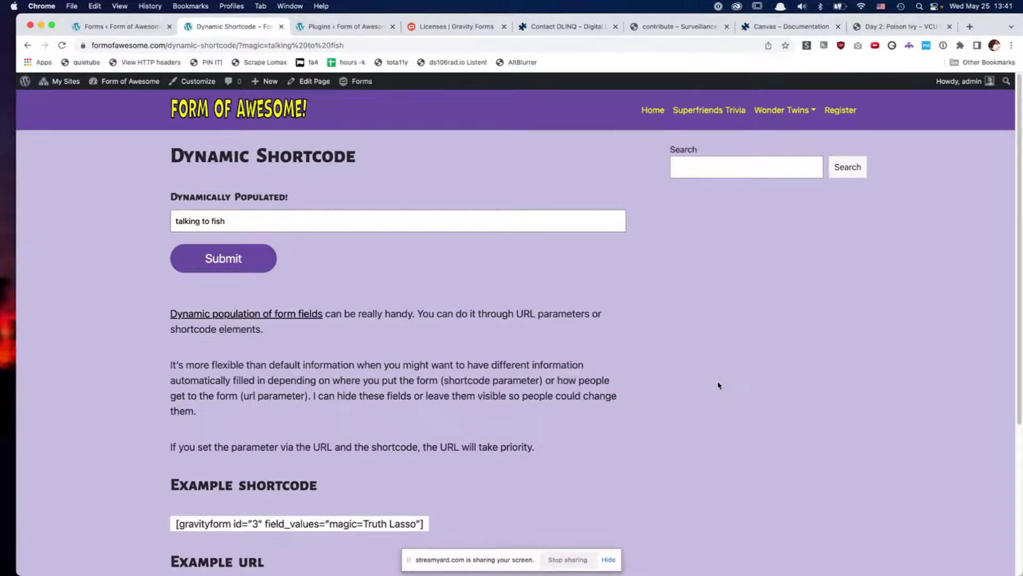
{"action": "mouse_move", "coordinate": [640, 567]}
{"action": "left_click", "coordinate": [732, 554]}
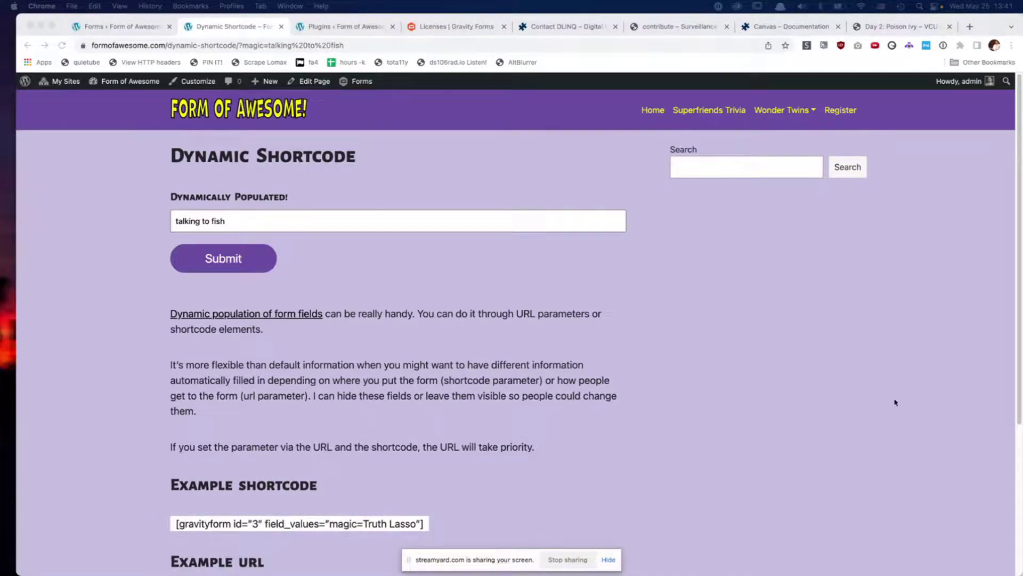
{"action": "left_click", "coordinate": [120, 26]}
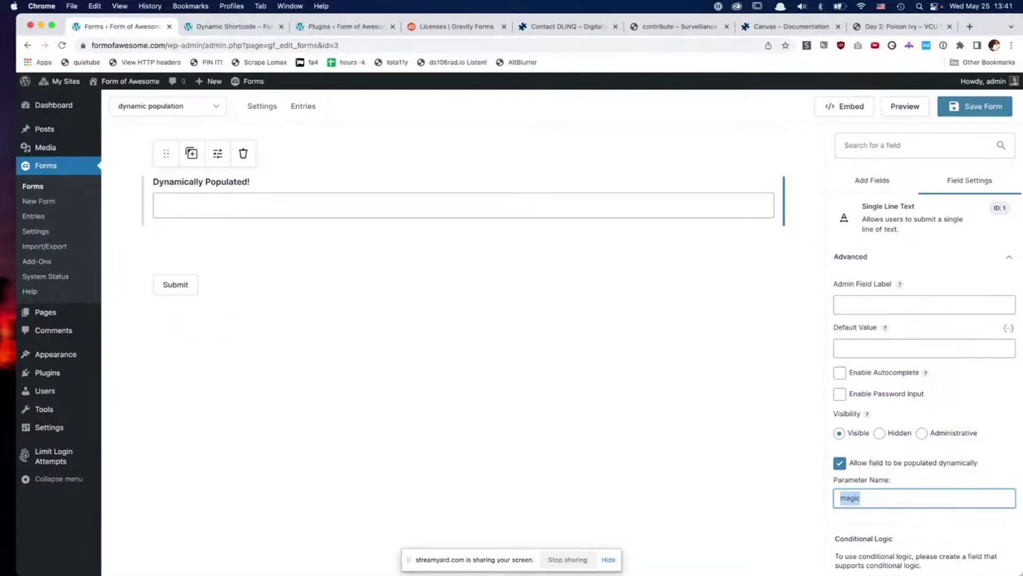
{"action": "key", "text": "super+Tab"}
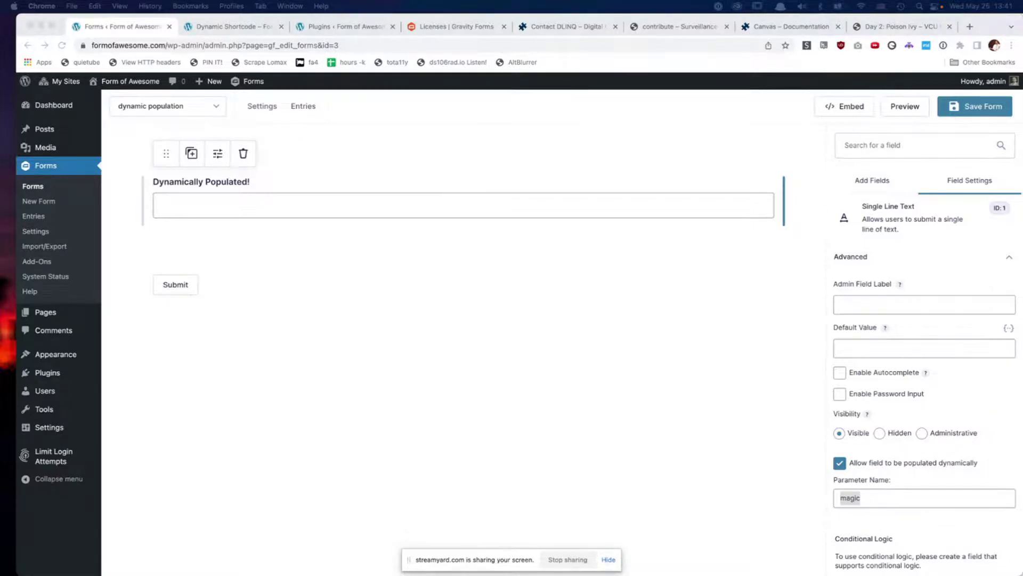
Step: Close the Poison Ivy, Canvas documentation, contribute and Contact DLINQ pages, and return to the dynamic population form editor
{"action": "left_click", "coordinate": [897, 27]}
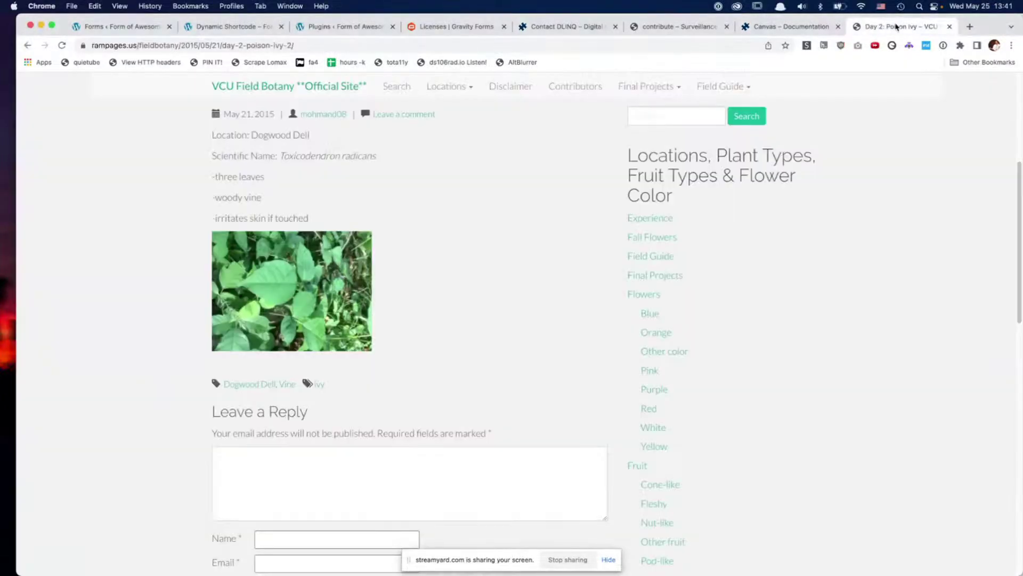
{"action": "key", "text": "super+w"}
{"action": "key", "text": "super+w"}
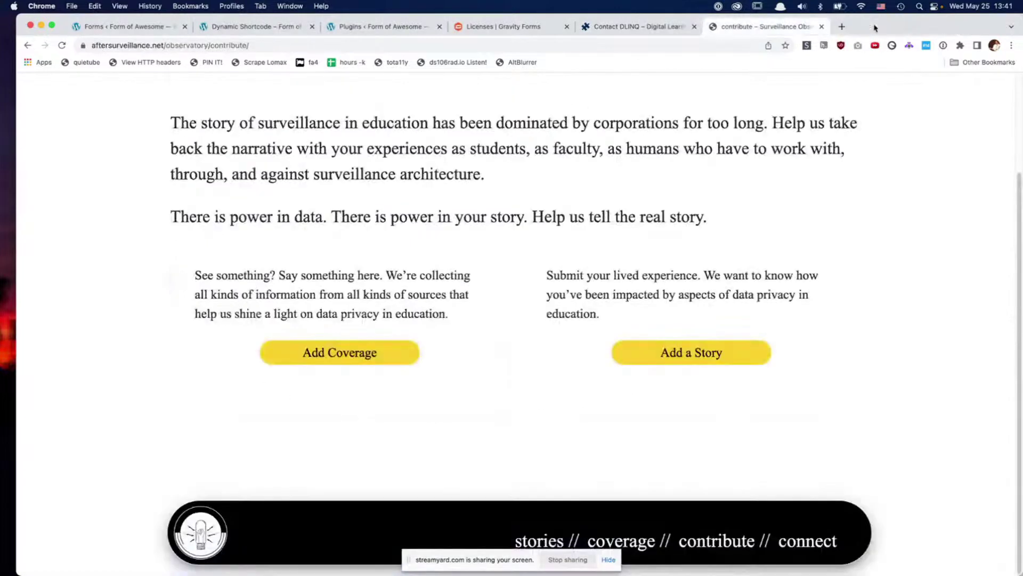
{"action": "key", "text": "super+w"}
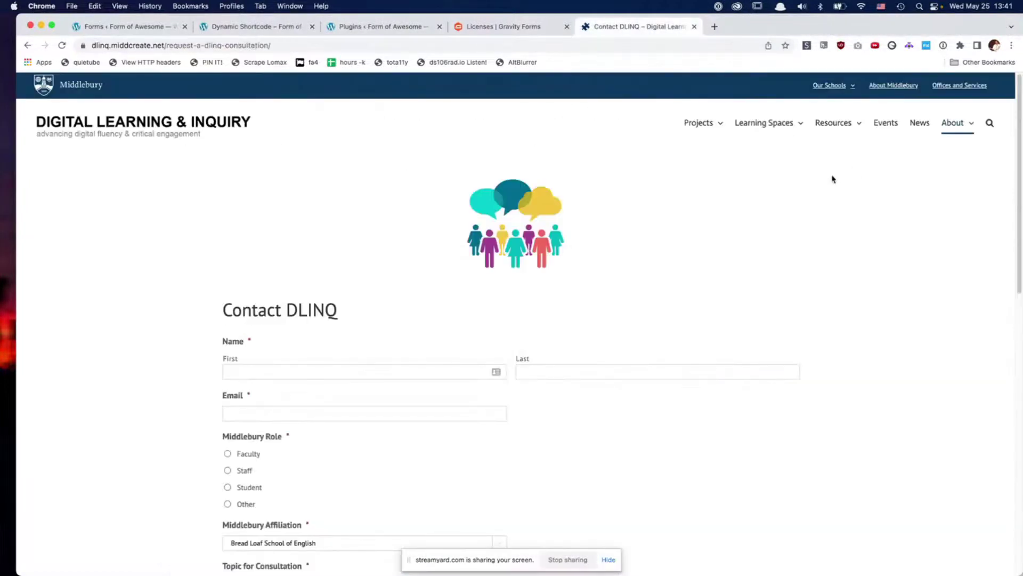
{"action": "key", "text": "super+w"}
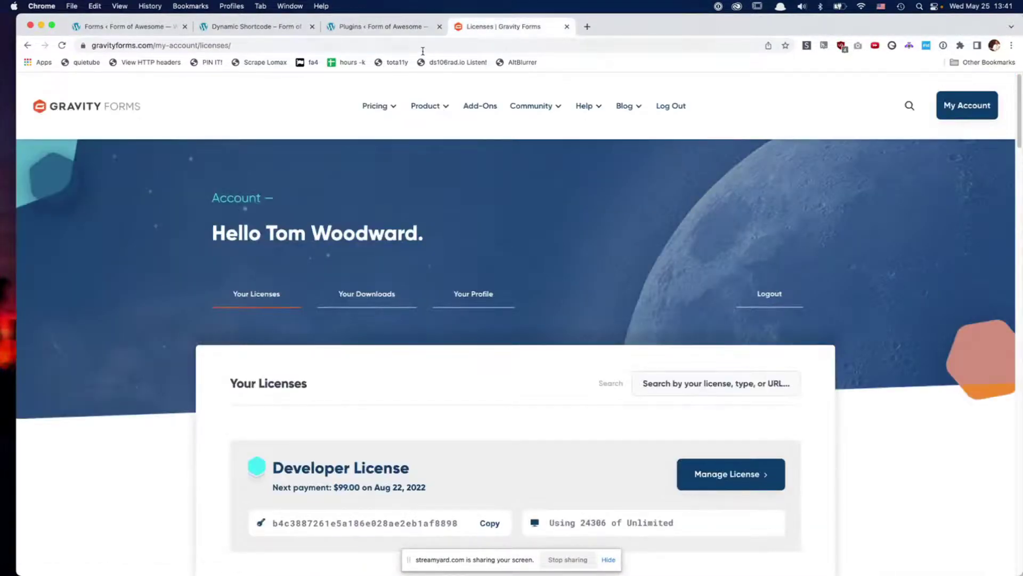
{"action": "left_click", "coordinate": [405, 27]}
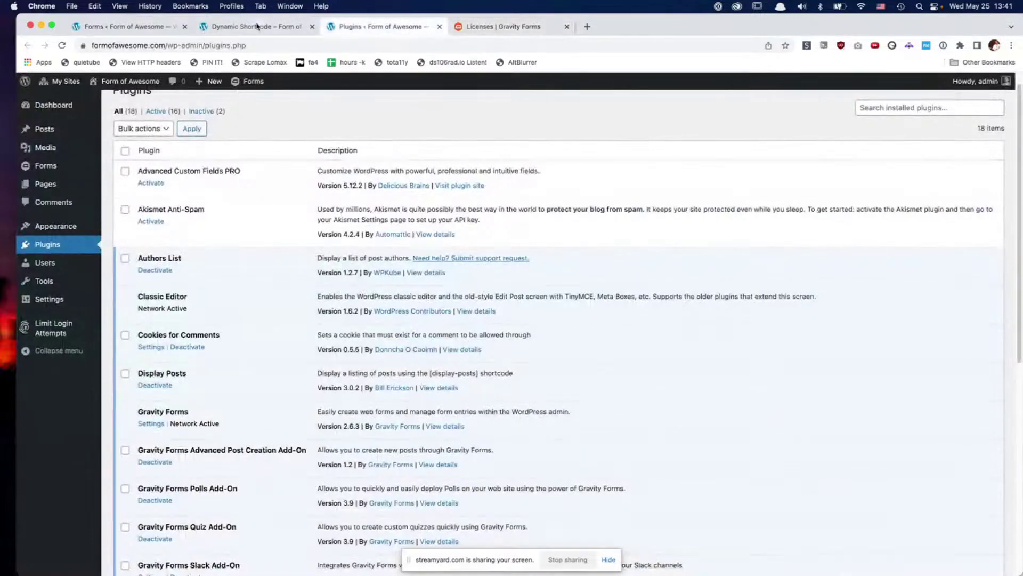
{"action": "left_click", "coordinate": [256, 27]}
{"action": "left_click", "coordinate": [132, 28]}
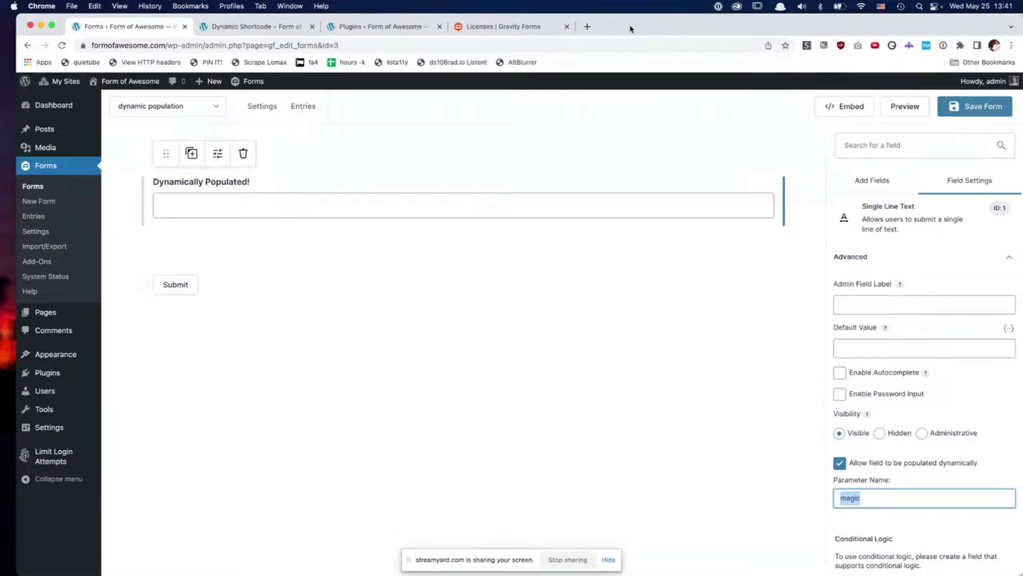
Step: Open YouTube in a new tab and go to the account's own videos to find the latest Gravity Forms upload
{"action": "key", "text": "super+t"}
{"action": "type", "text": "you"}
{"action": "key", "text": "Return"}
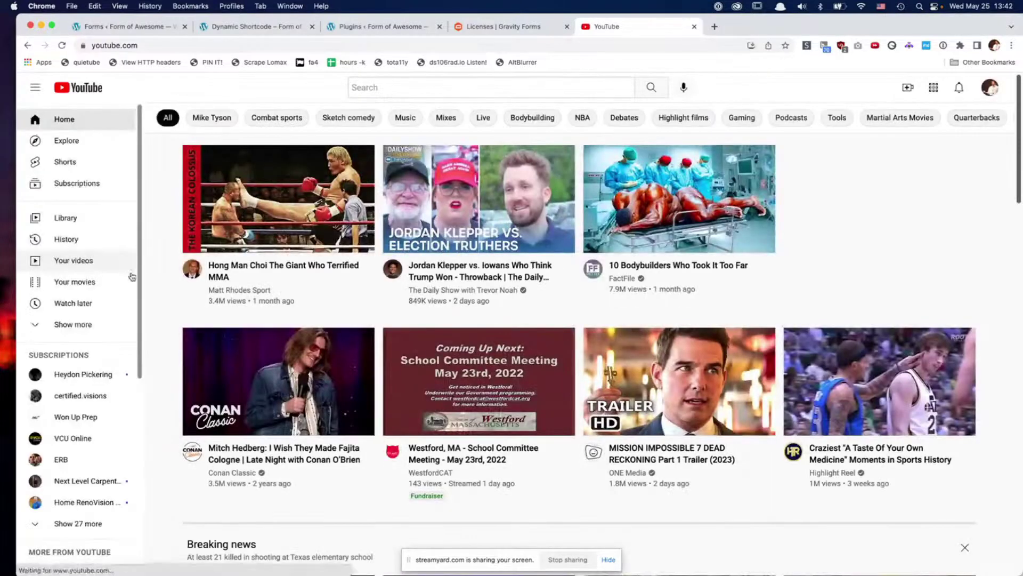
{"action": "scroll", "coordinate": [128, 265], "scroll_direction": "down", "scroll_amount": 6}
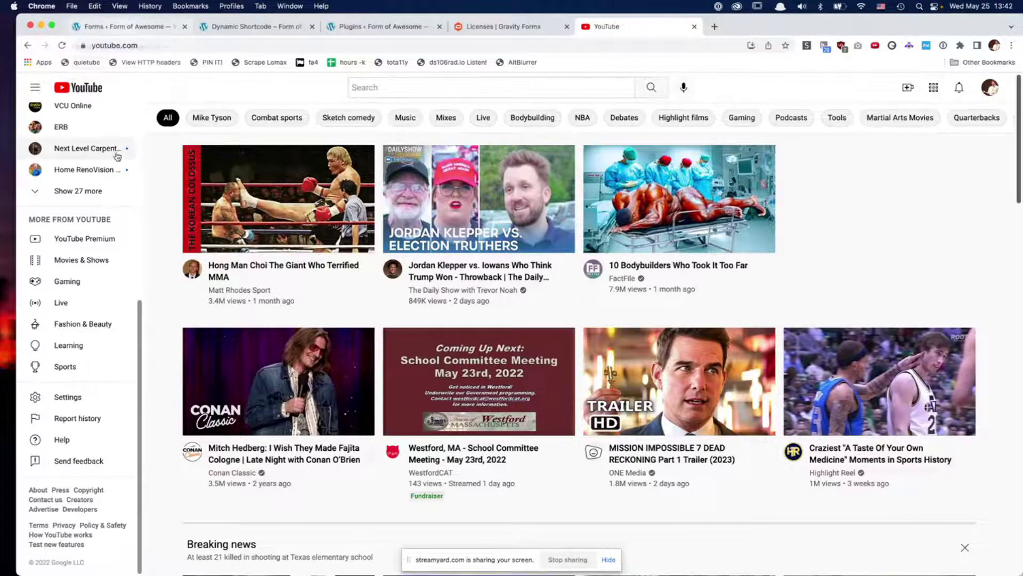
{"action": "scroll", "coordinate": [128, 305], "scroll_direction": "up", "scroll_amount": 3}
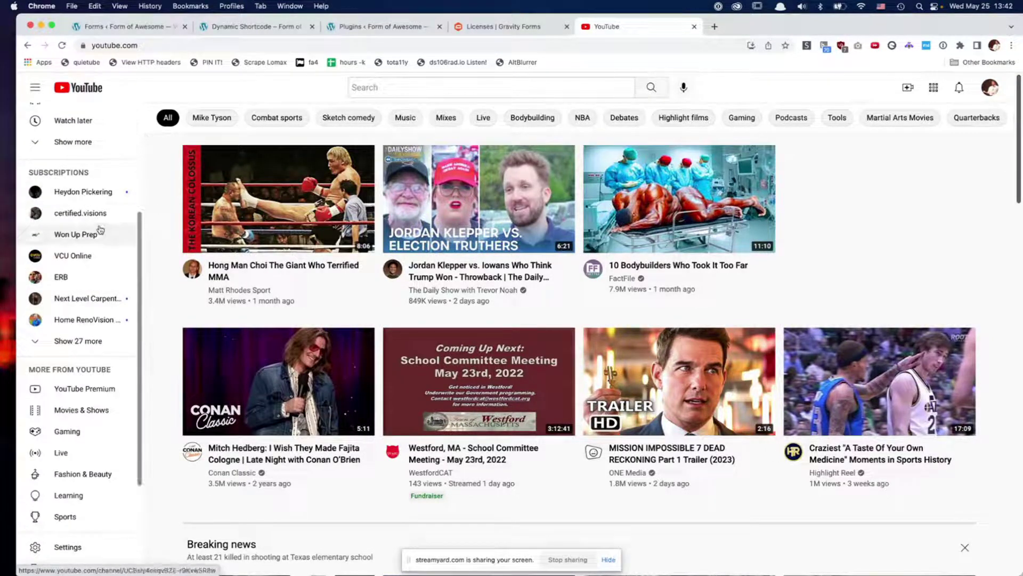
{"action": "scroll", "coordinate": [101, 224], "scroll_direction": "down", "scroll_amount": 3}
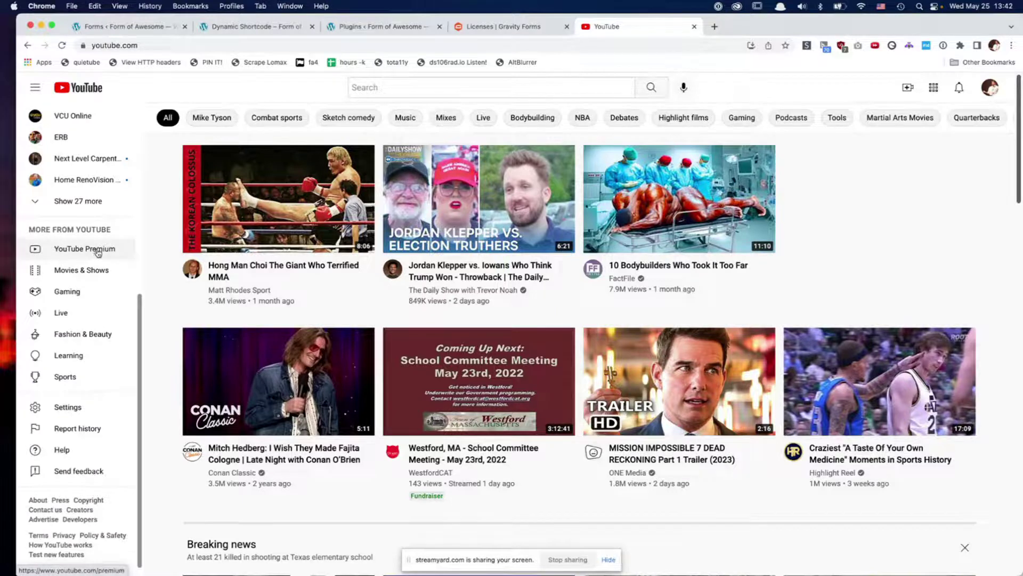
{"action": "scroll", "coordinate": [91, 234], "scroll_direction": "up", "scroll_amount": 6}
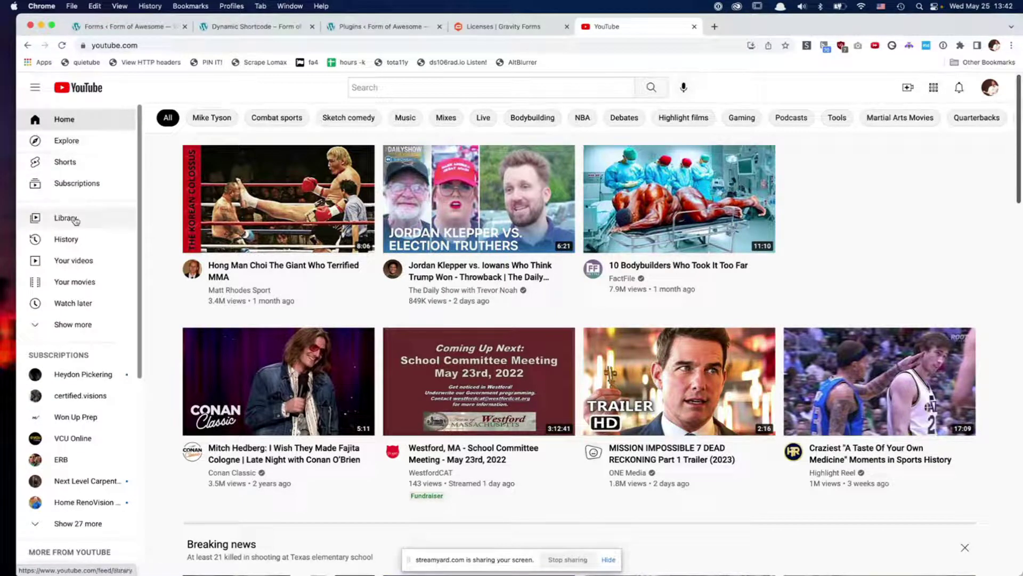
{"action": "left_click", "coordinate": [80, 261]}
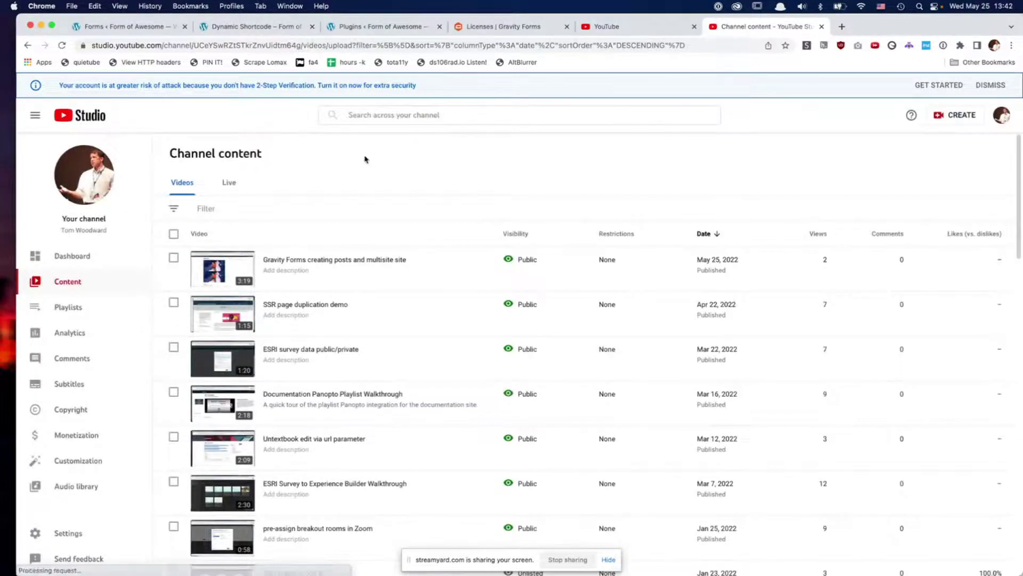
{"action": "mouse_move", "coordinate": [348, 258]}
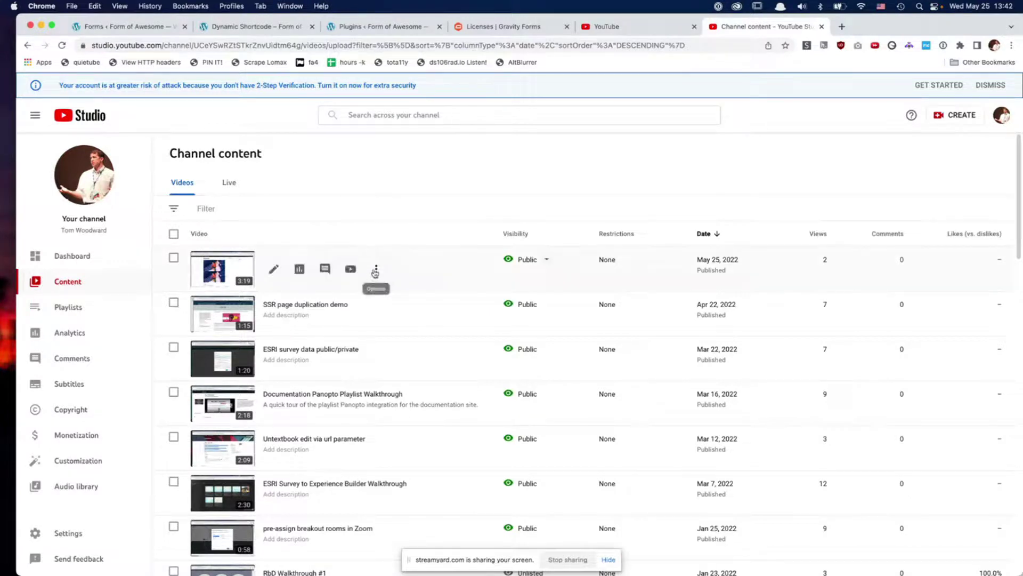
Step: Copy the shareable link of the May 25, 2022 video and close both YouTube pages to return to the form editor
{"action": "left_click", "coordinate": [375, 270]}
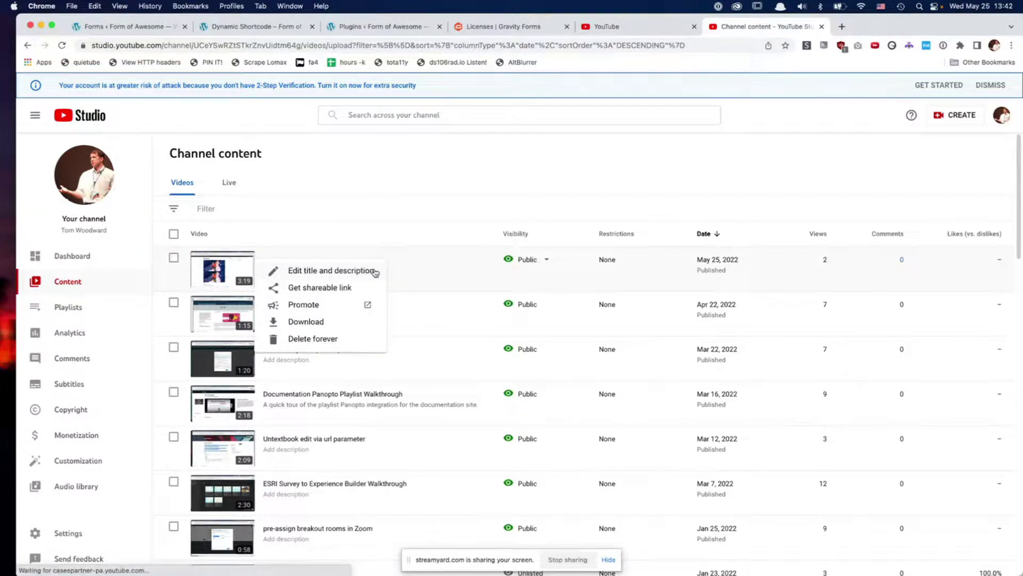
{"action": "left_click", "coordinate": [347, 289]}
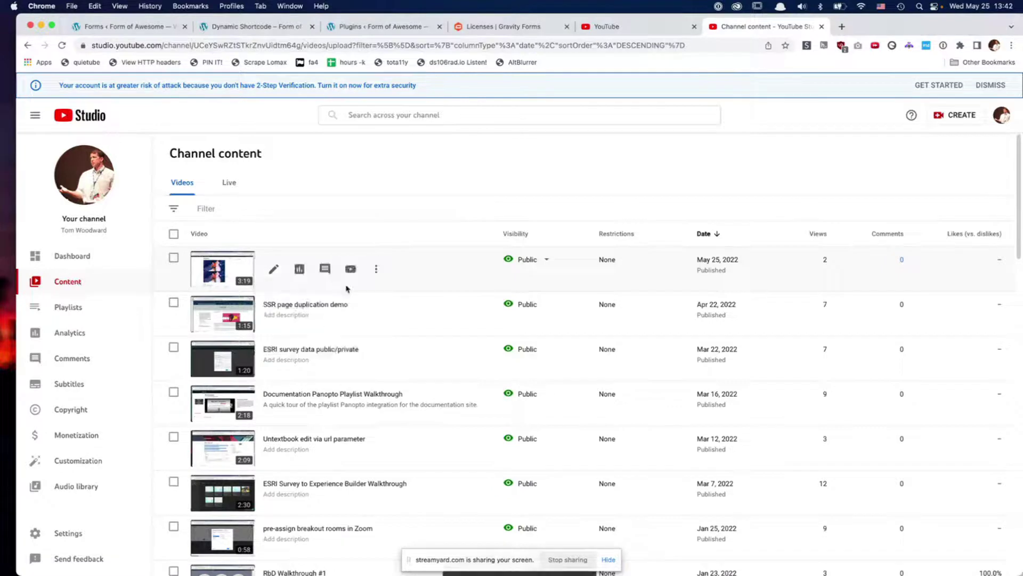
{"action": "left_click", "coordinate": [577, 46]}
{"action": "key", "text": "super+w"}
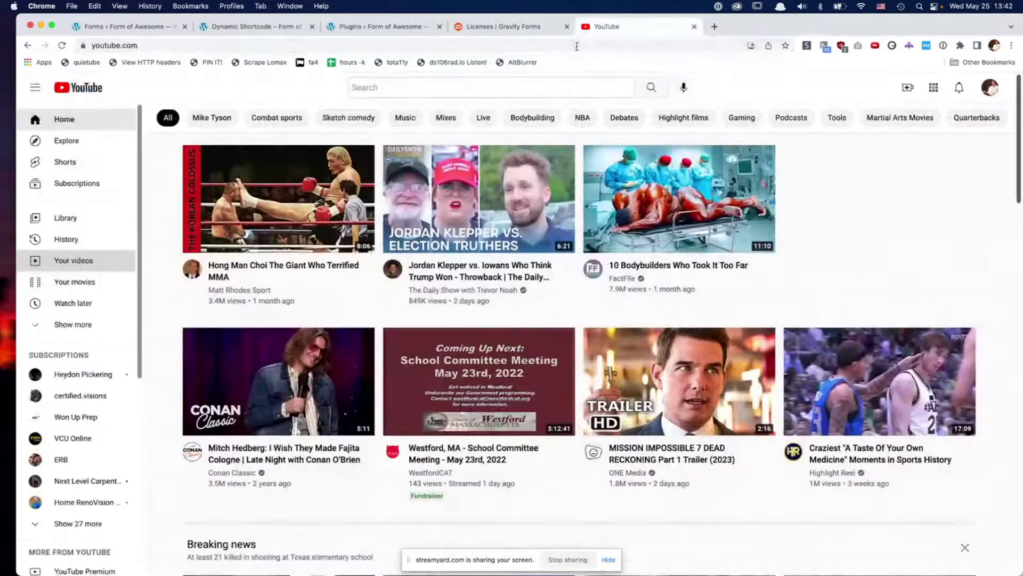
{"action": "key", "text": "super+w"}
{"action": "key", "text": "super+1"}
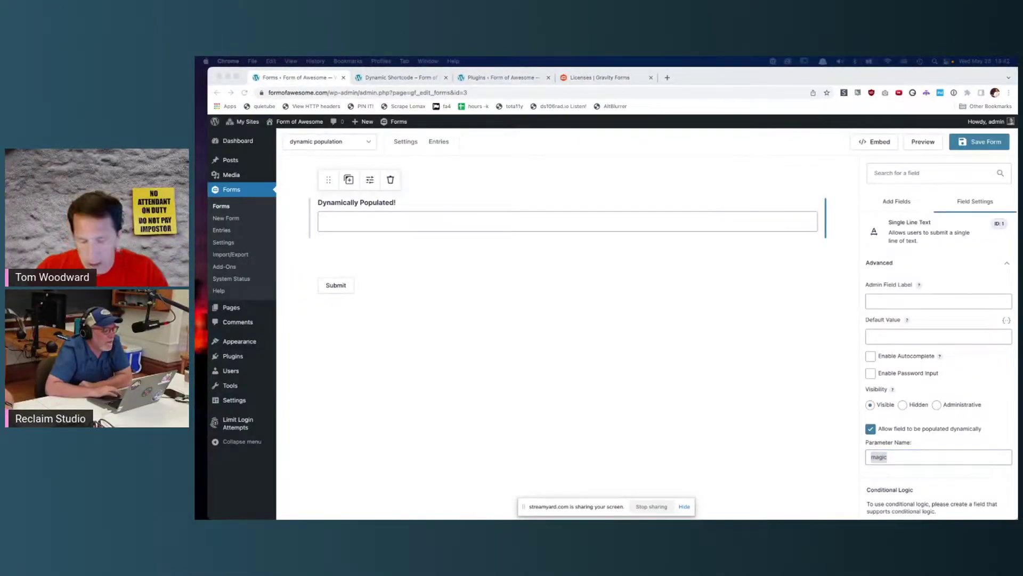
{"action": "key", "text": "super+Tab"}
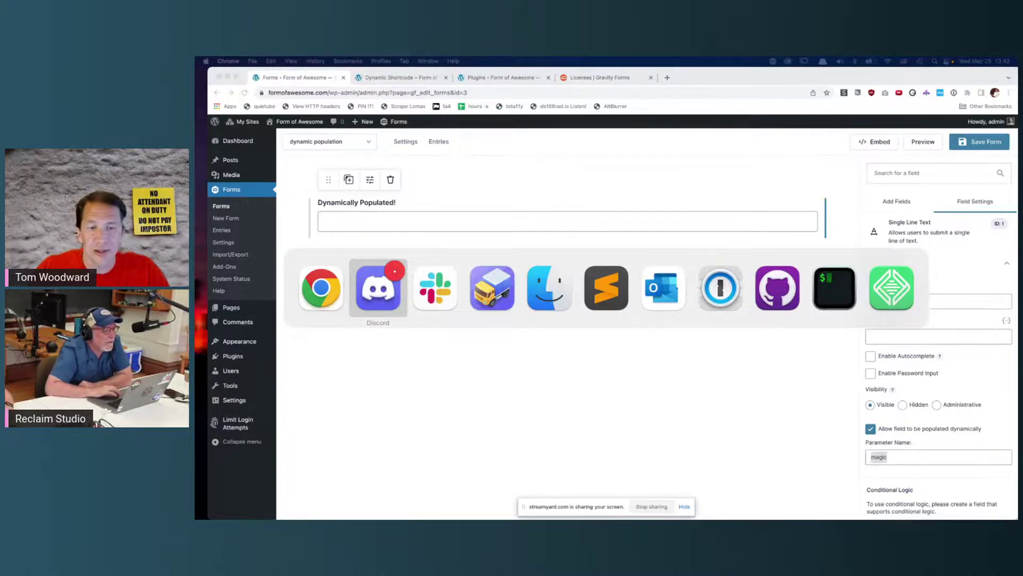
{"action": "key", "text": "Escape"}
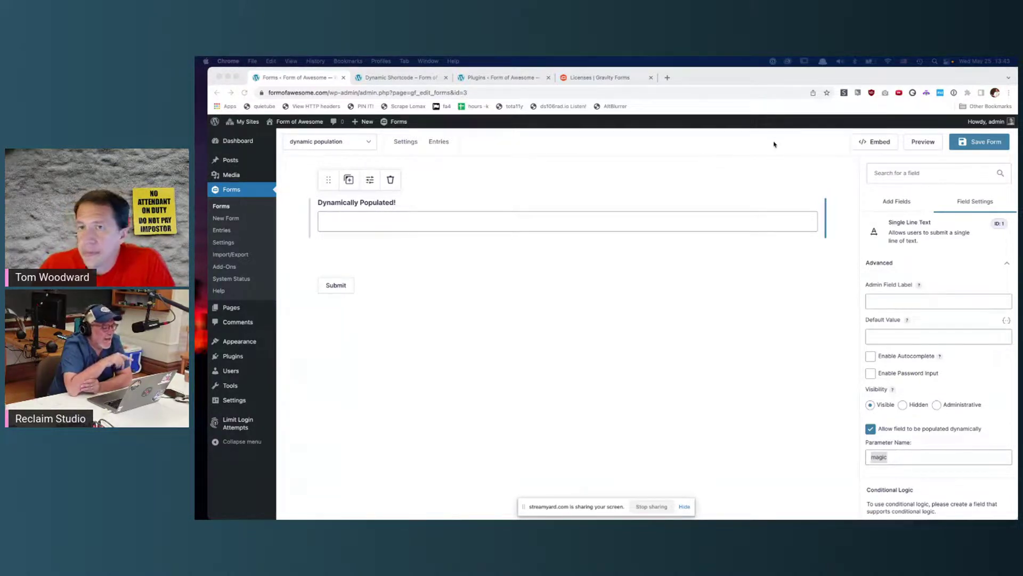
{"action": "left_click", "coordinate": [727, 80]}
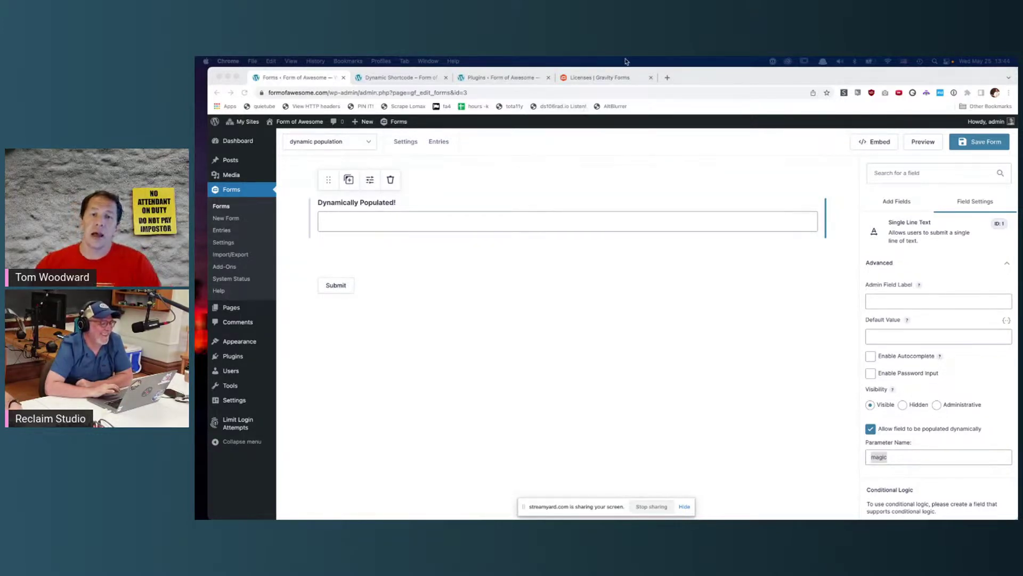
Step: Switch to the Gravity Forms account page and go to the add-on downloads list
{"action": "left_click", "coordinate": [621, 80]}
{"action": "mouse_move", "coordinate": [536, 142]}
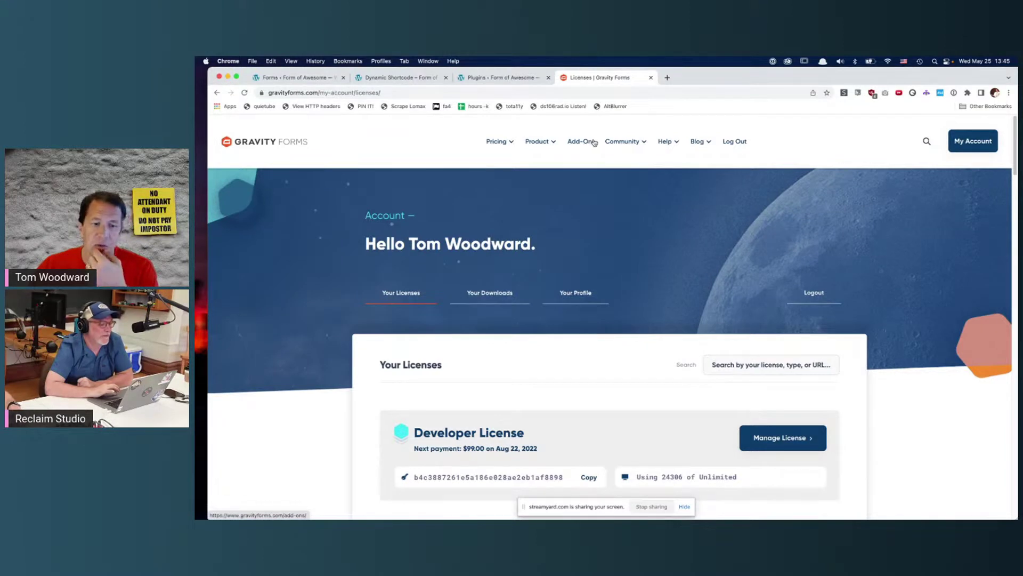
{"action": "left_click", "coordinate": [511, 306]}
{"action": "scroll", "coordinate": [906, 262], "scroll_direction": "down", "scroll_amount": 1}
{"action": "scroll", "coordinate": [906, 262], "scroll_direction": "down", "scroll_amount": 15}
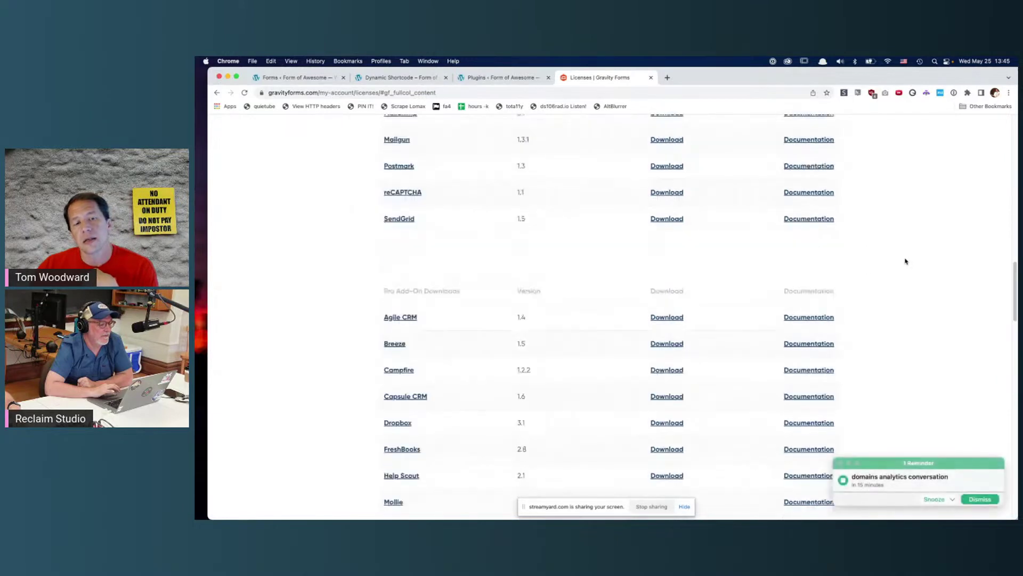
Step: Look through the Pro, Elite and Legacy add-on downloads, dismissing the calendar reminder along the way
{"action": "scroll", "coordinate": [906, 261], "scroll_direction": "down", "scroll_amount": 6}
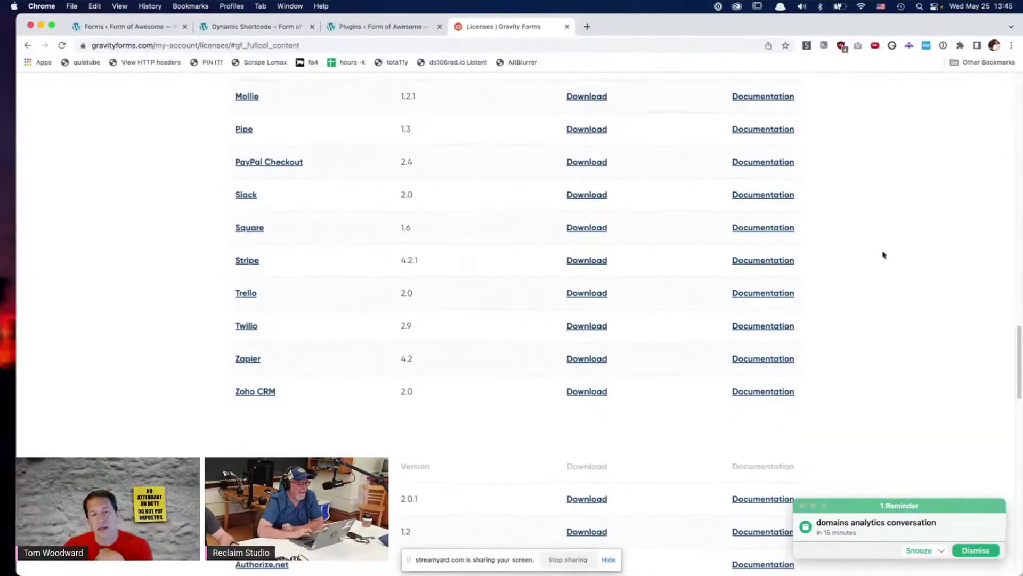
{"action": "scroll", "coordinate": [911, 348], "scroll_direction": "down", "scroll_amount": 7}
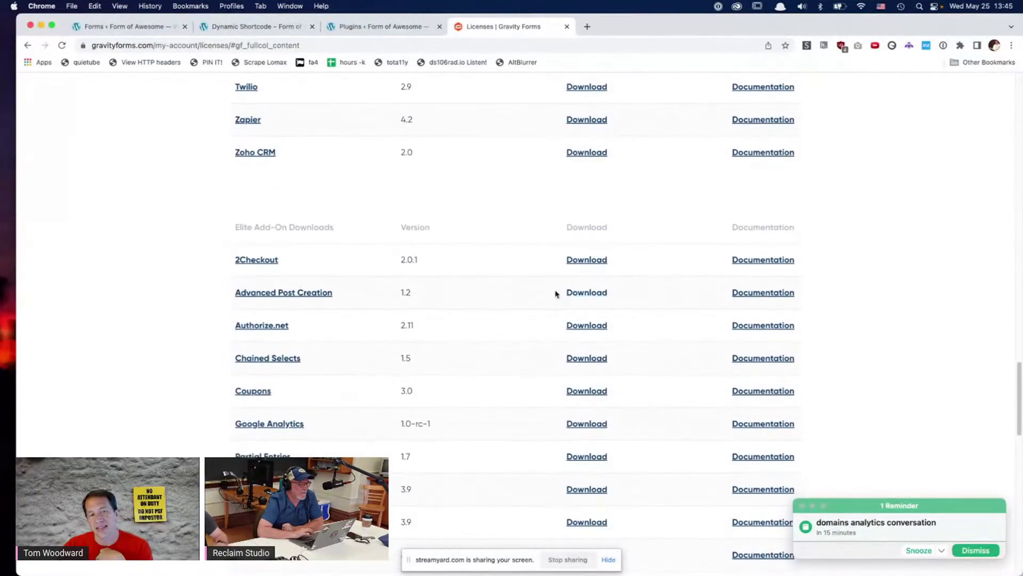
{"action": "scroll", "coordinate": [372, 280], "scroll_direction": "down", "scroll_amount": 5}
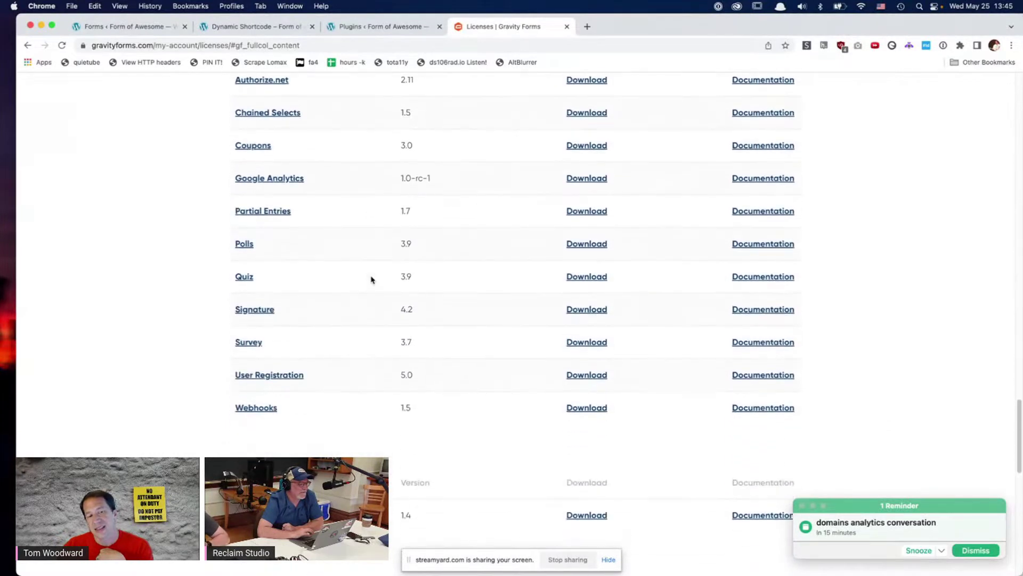
{"action": "left_click", "coordinate": [969, 551]}
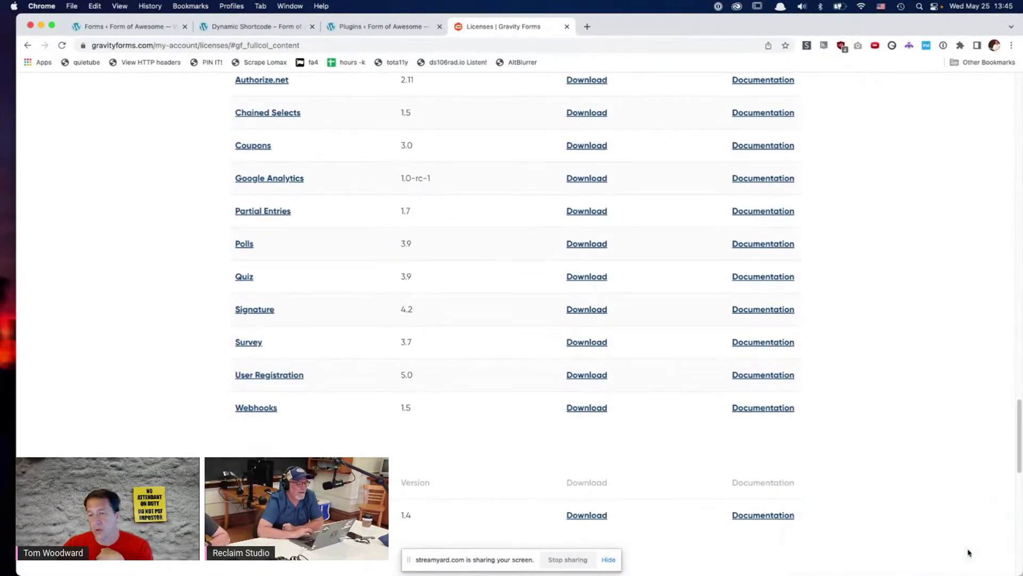
{"action": "scroll", "coordinate": [949, 410], "scroll_direction": "down", "scroll_amount": 6}
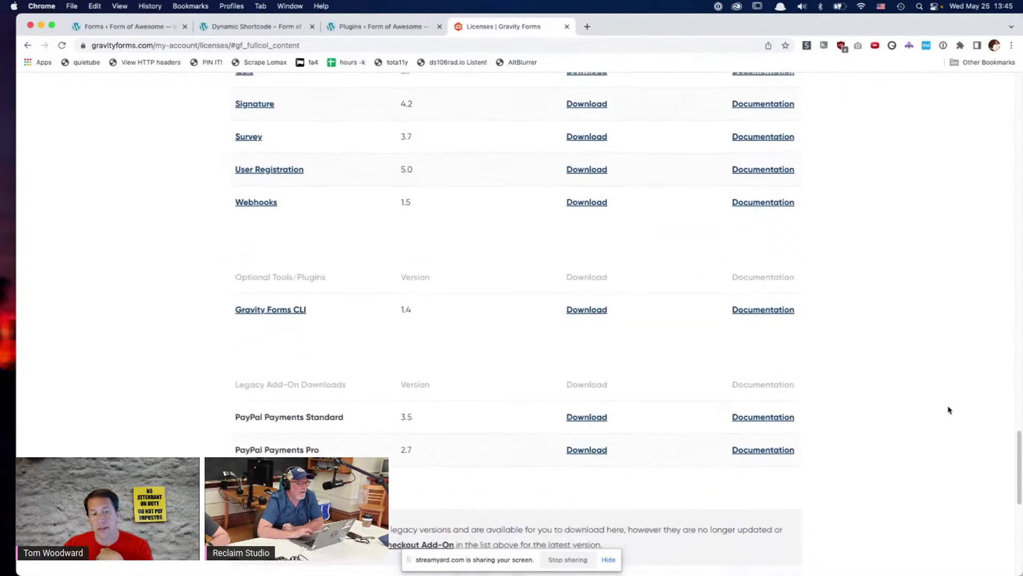
Step: Go back to the start of the account page and review the main plugin and Basic add-on downloads
{"action": "scroll", "coordinate": [949, 410], "scroll_direction": "up", "scroll_amount": 20}
{"action": "scroll", "coordinate": [949, 410], "scroll_direction": "up", "scroll_amount": 15}
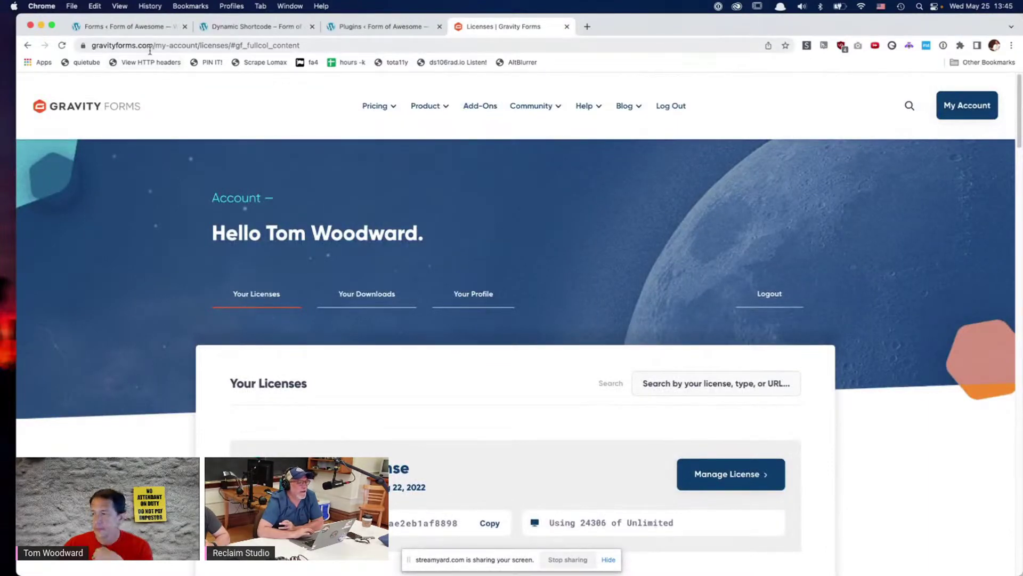
{"action": "scroll", "coordinate": [304, 190], "scroll_direction": "down", "scroll_amount": 10}
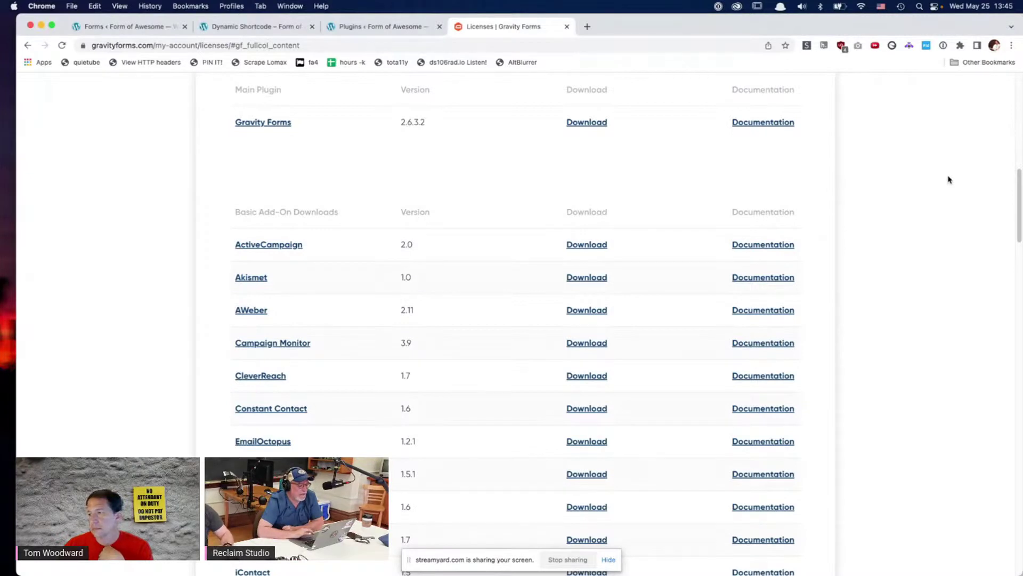
{"action": "scroll", "coordinate": [949, 179], "scroll_direction": "down", "scroll_amount": 2}
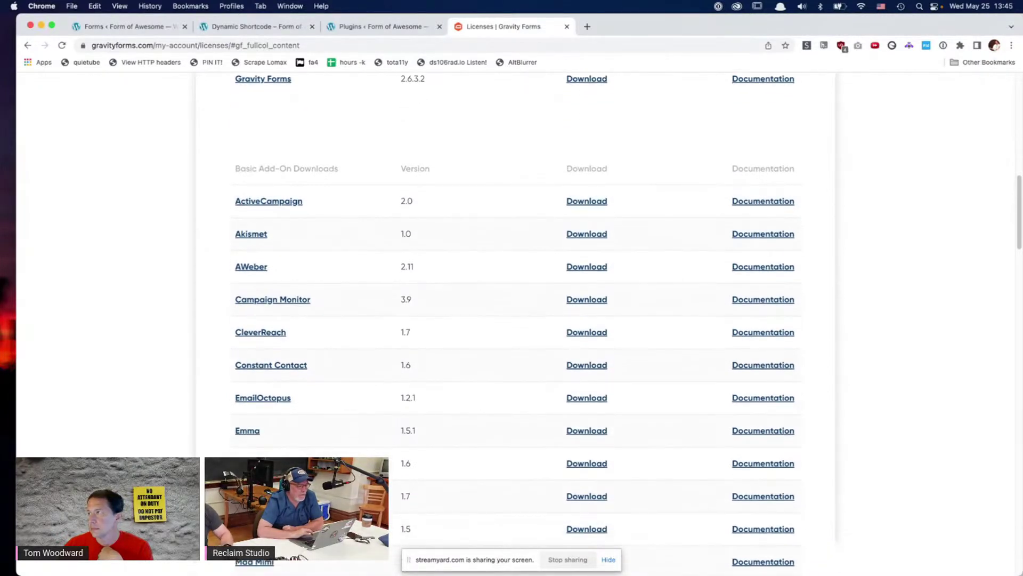